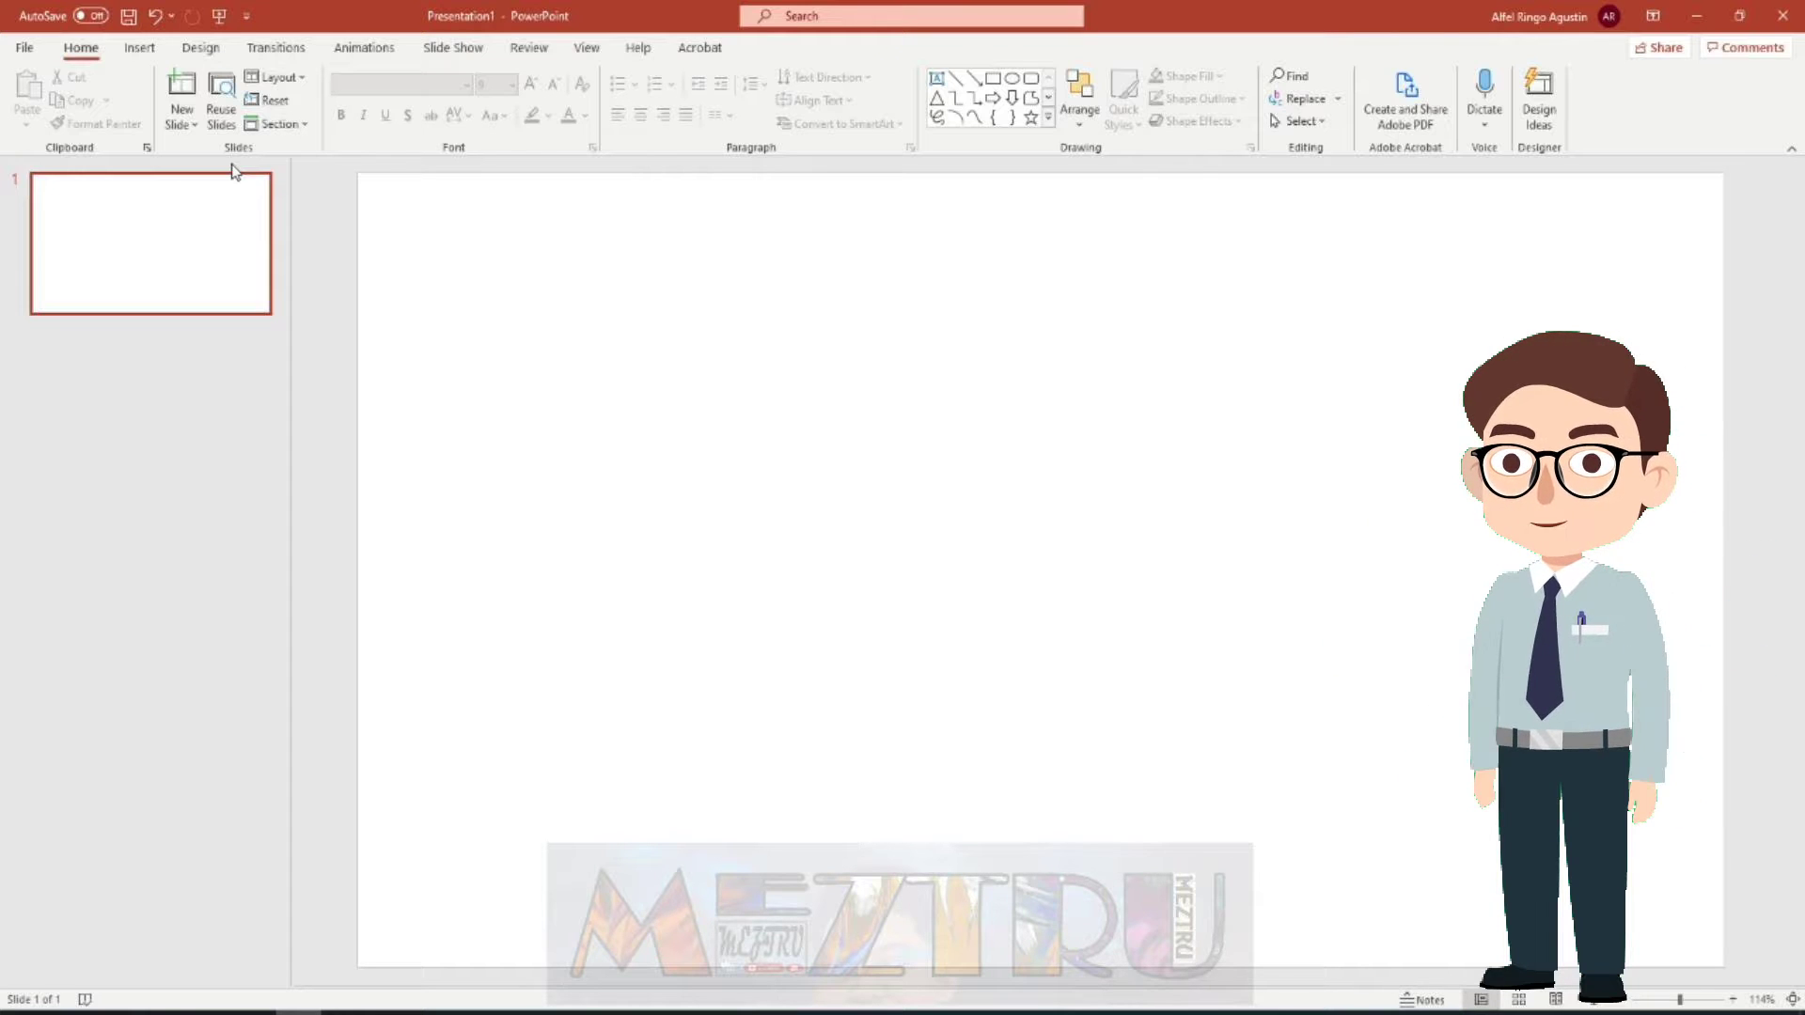
- Search Online Pictures for 'blackboard' and pick the green wood-framed chalkboard image
{"action": "left_click", "coordinate": [141, 47]}
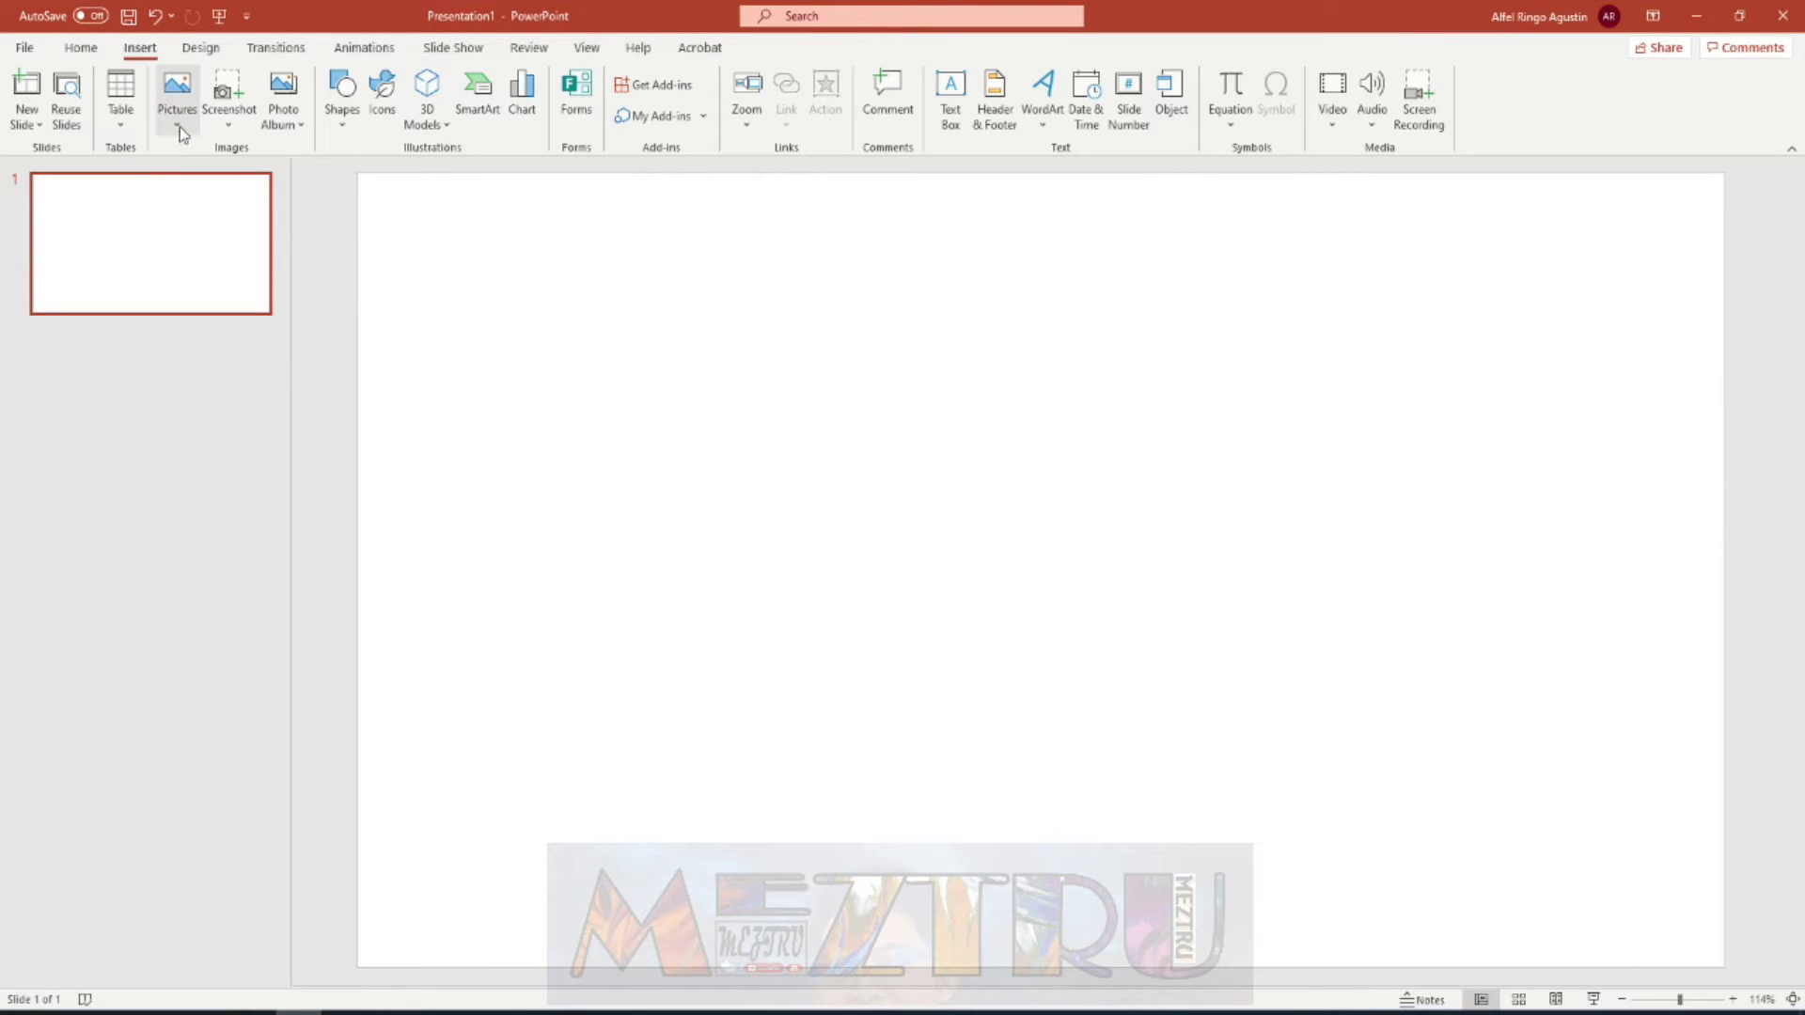
{"action": "left_click", "coordinate": [177, 120]}
{"action": "left_click", "coordinate": [212, 233]}
{"action": "type", "text": "blackboard"}
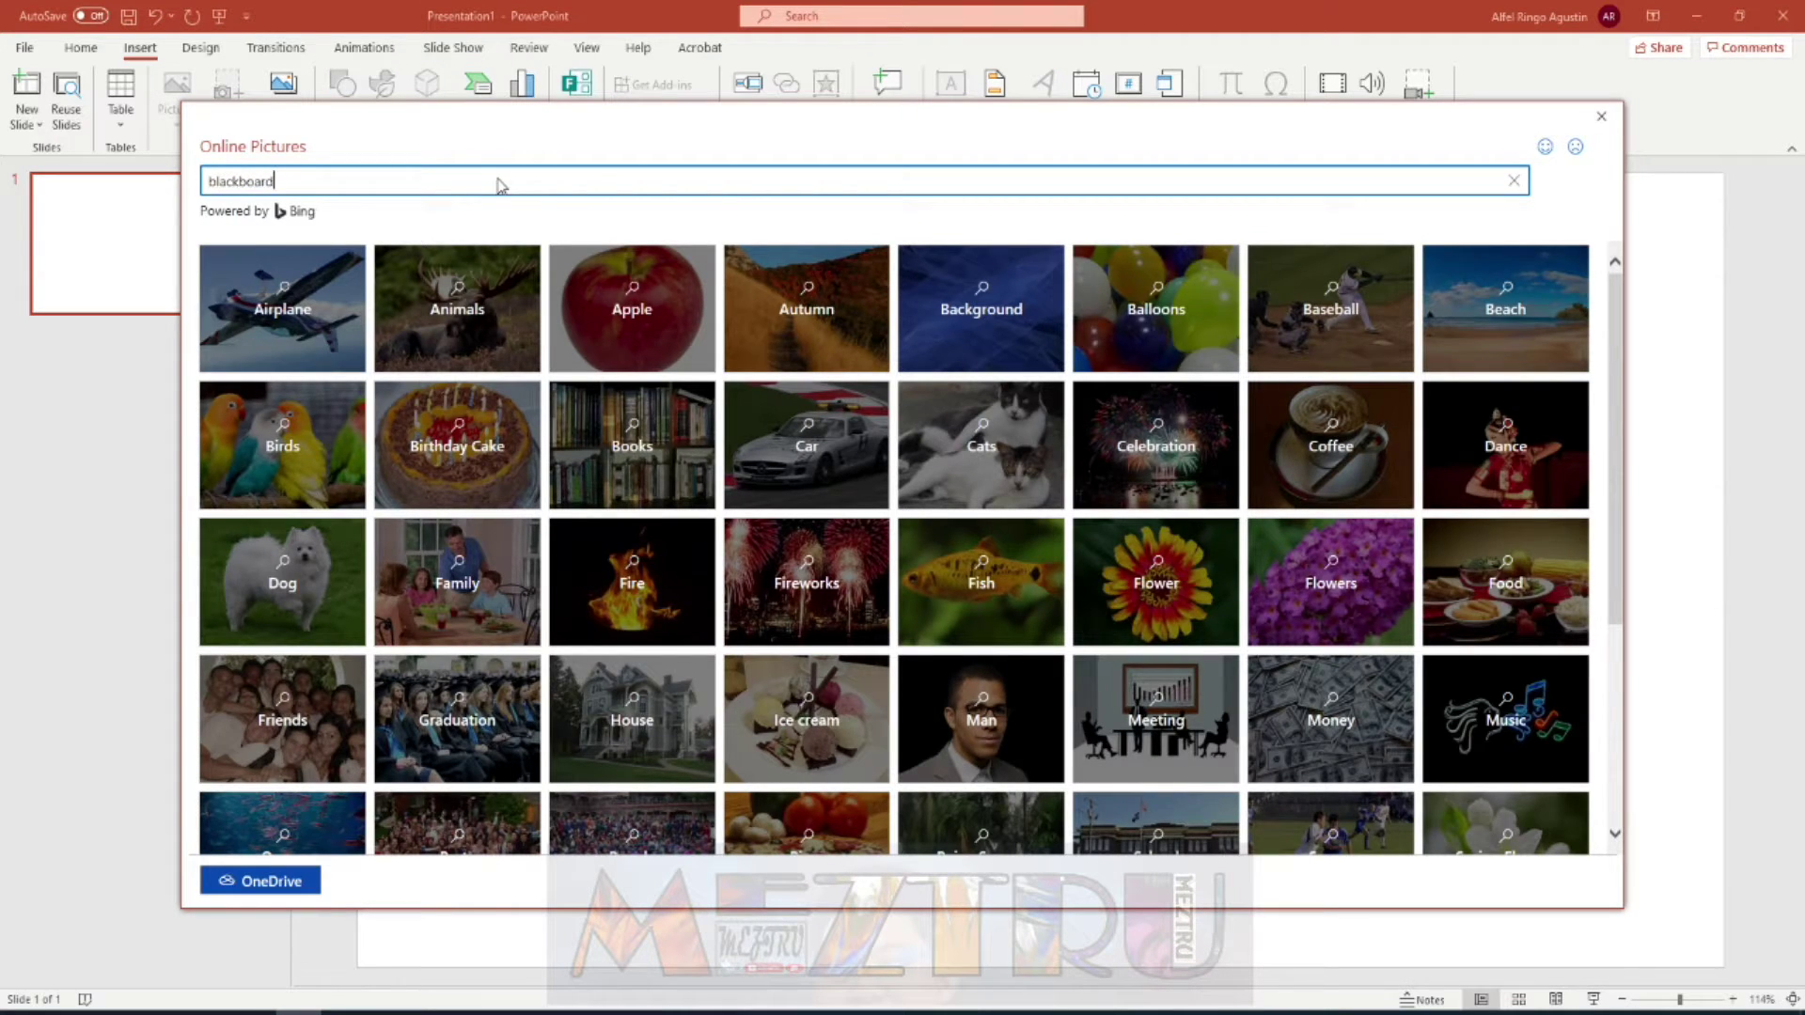
{"action": "key", "text": "Return"}
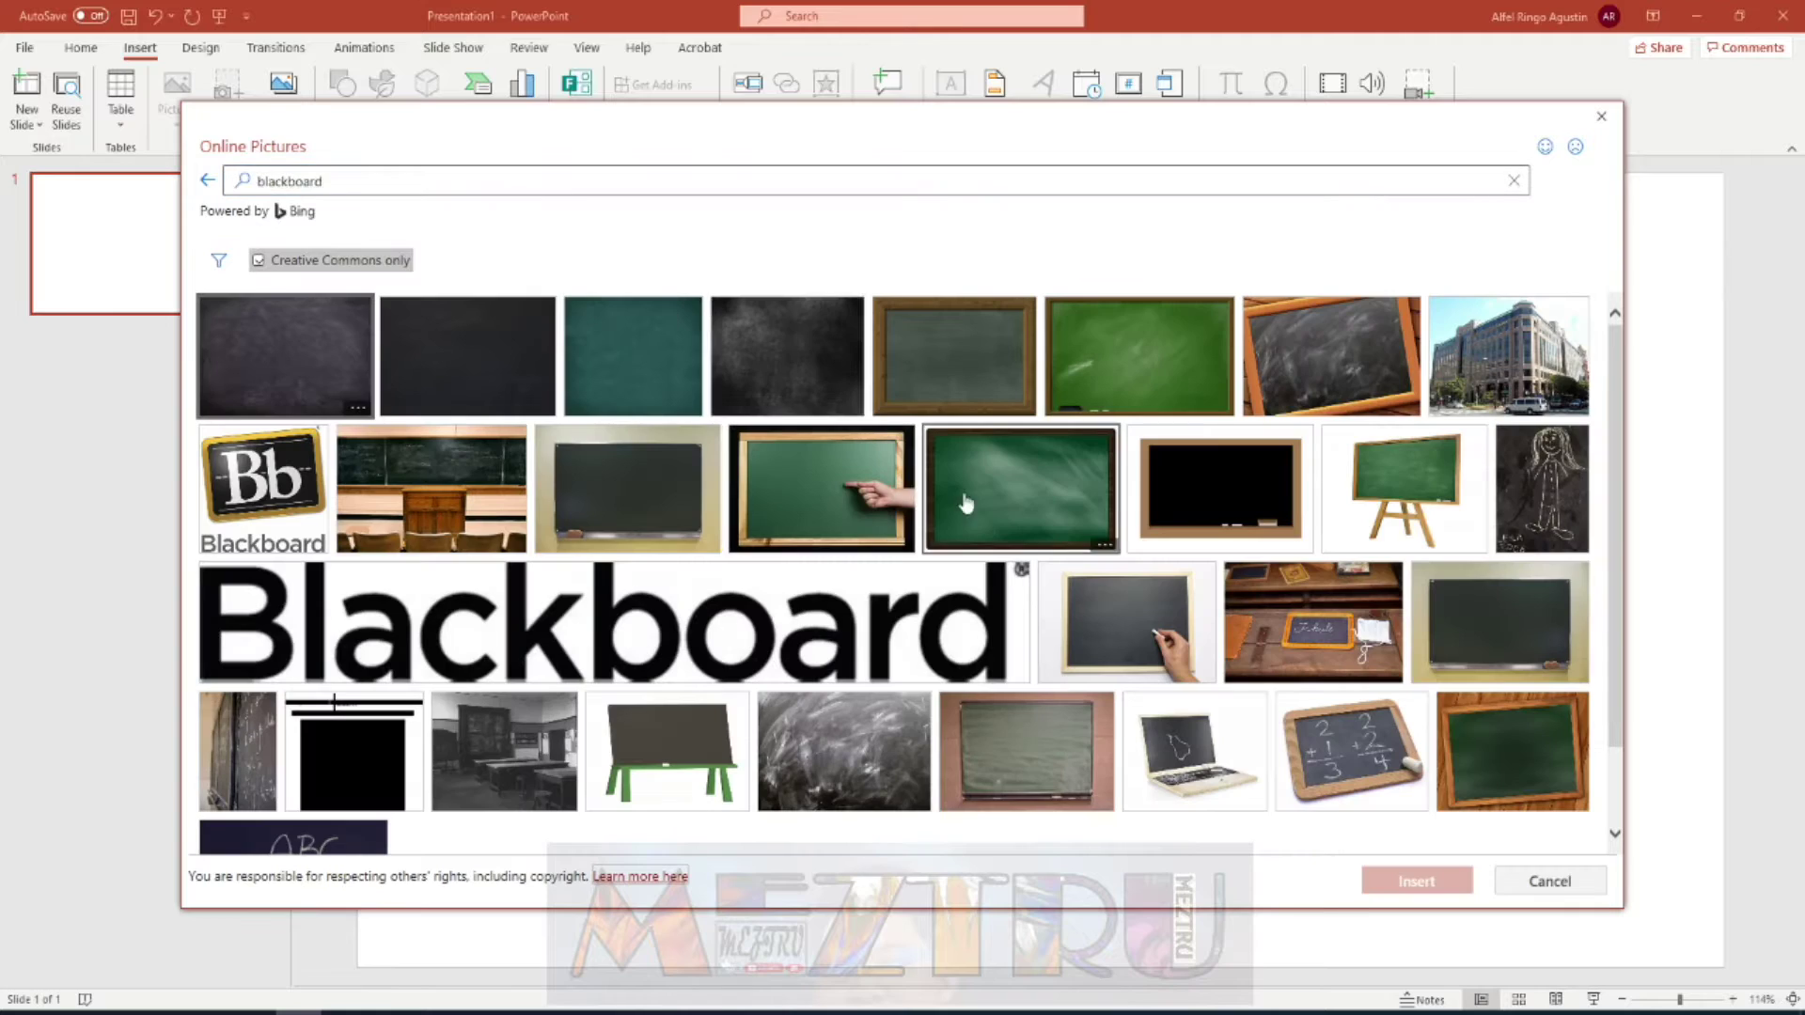
{"action": "scroll", "coordinate": [1164, 419], "scroll_direction": "down", "scroll_amount": 1}
{"action": "scroll", "coordinate": [1147, 417], "scroll_direction": "up", "scroll_amount": 1}
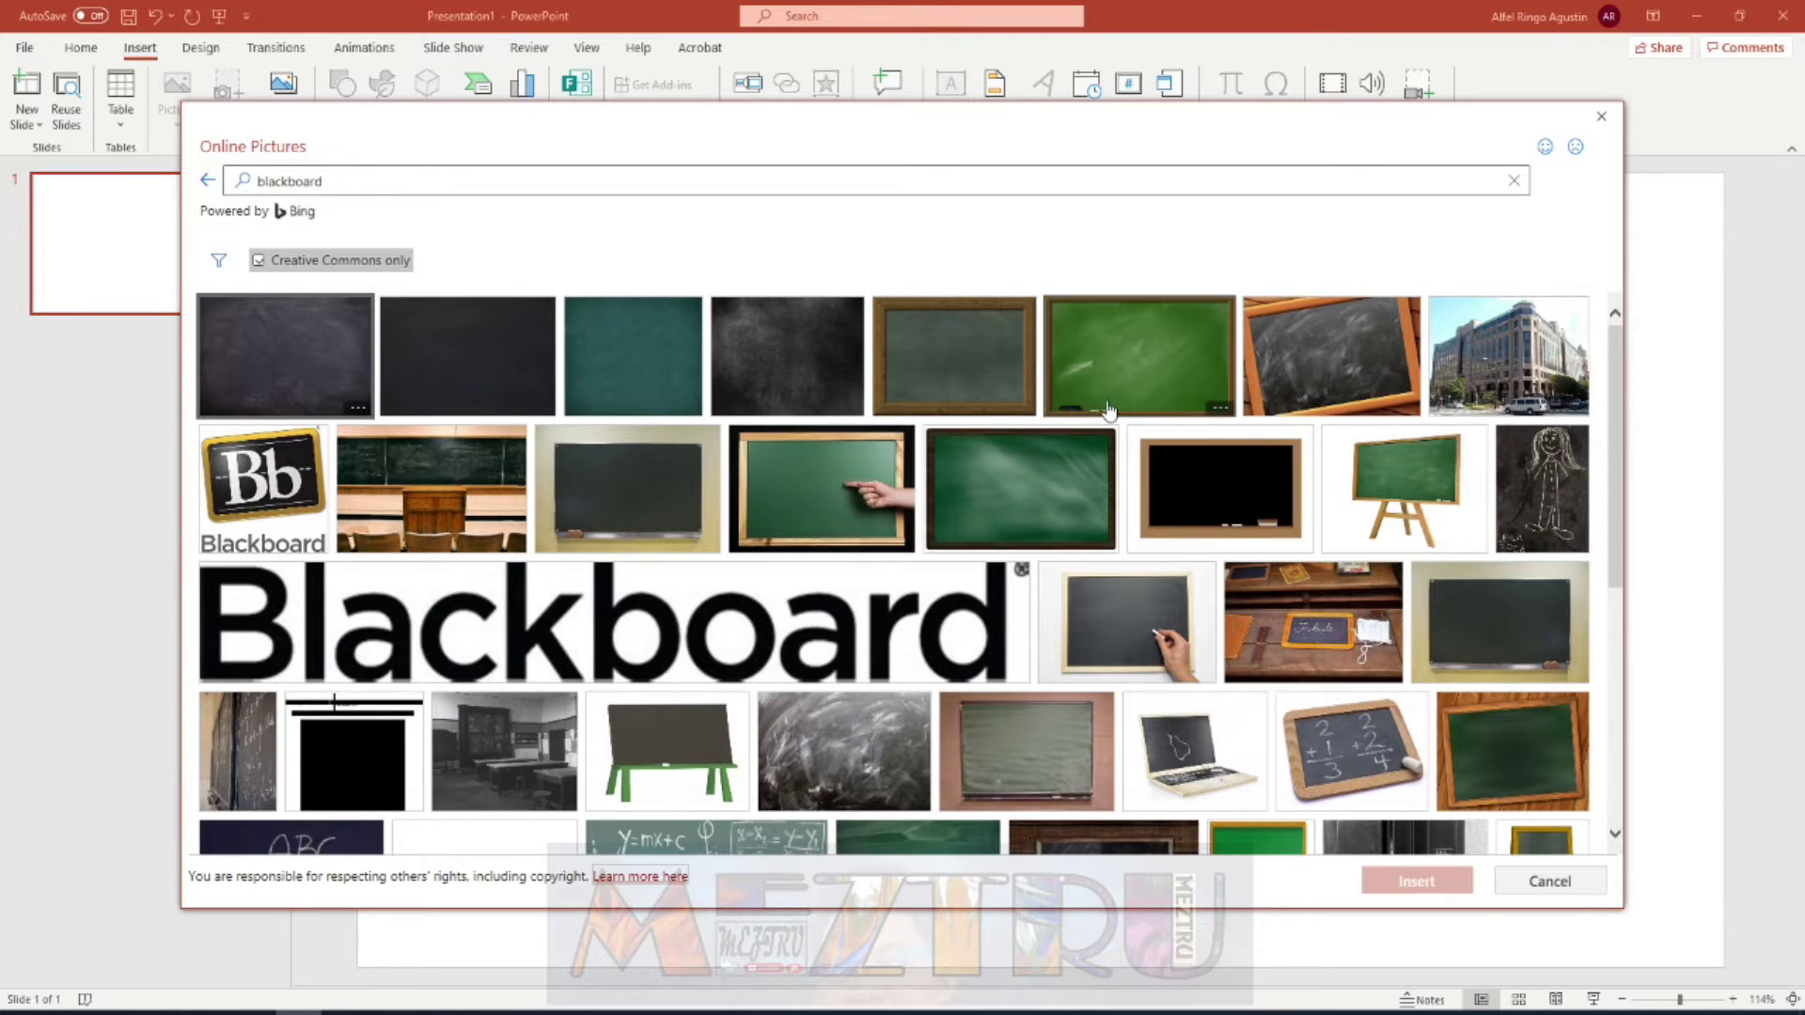
{"action": "scroll", "coordinate": [1138, 489], "scroll_direction": "down", "scroll_amount": 3}
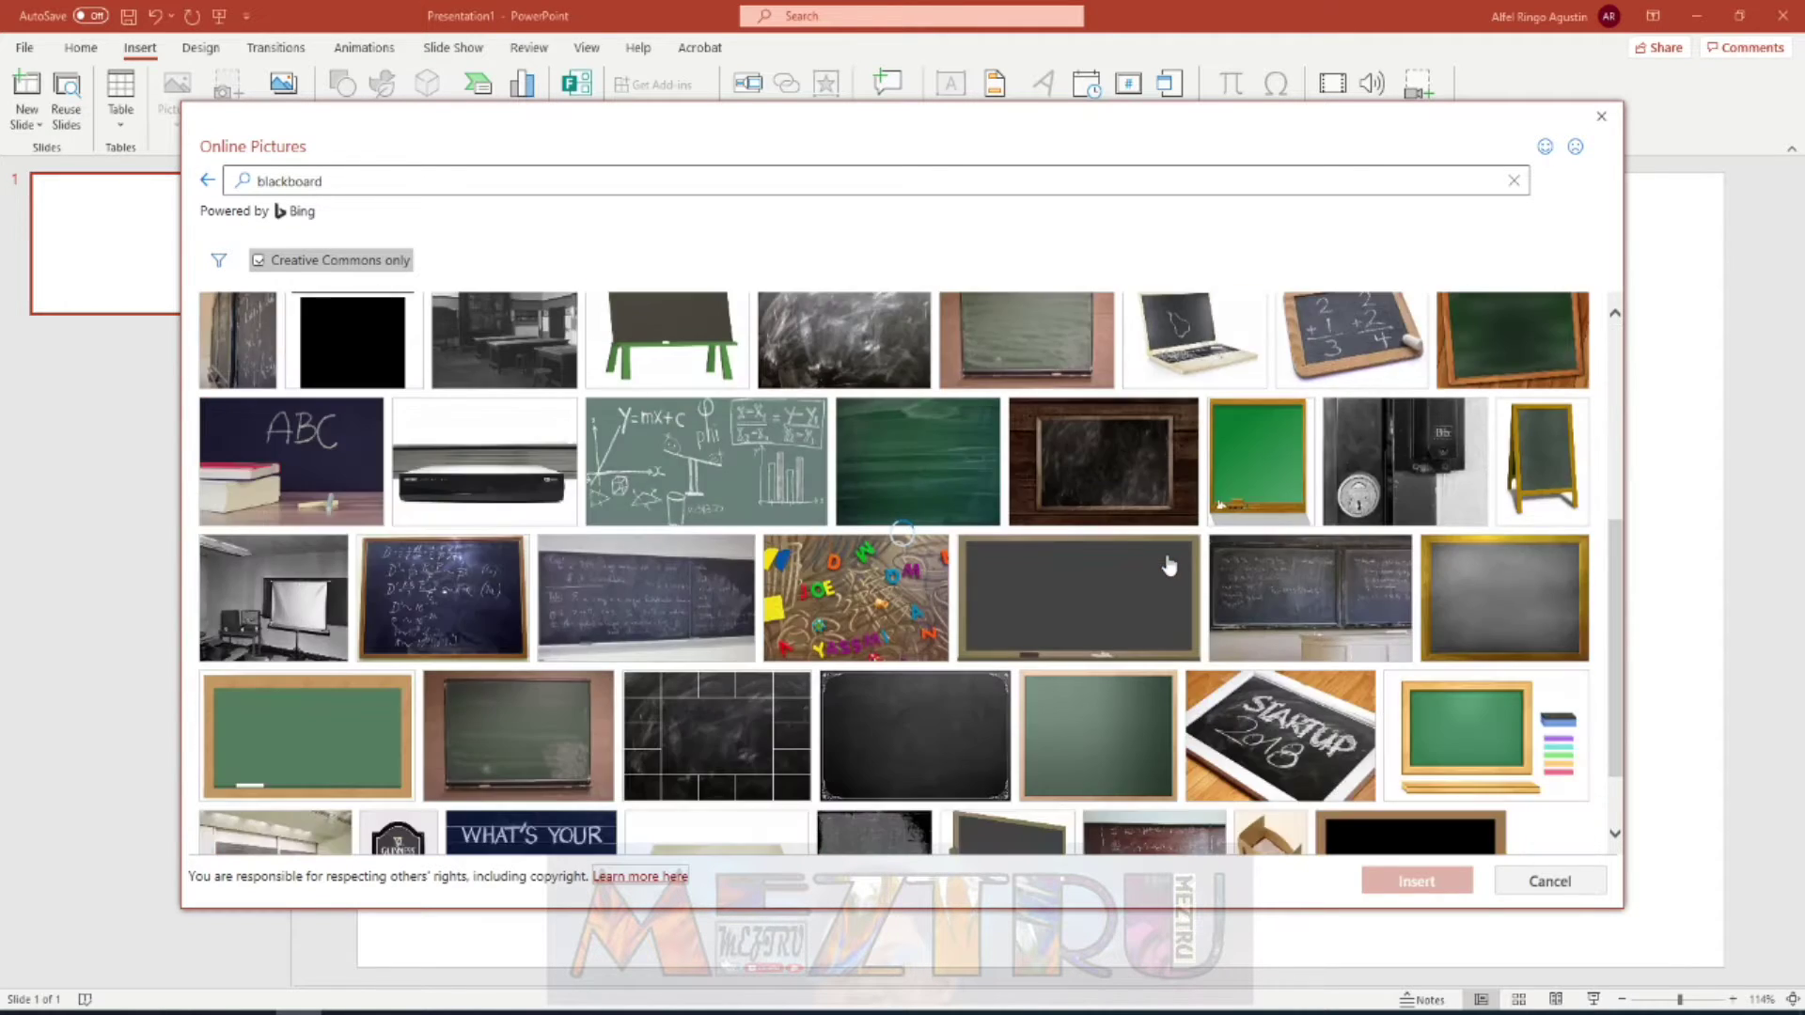
{"action": "scroll", "coordinate": [1168, 565], "scroll_direction": "down", "scroll_amount": 5}
{"action": "left_click", "coordinate": [1172, 591]}
- Insert the chalkboard so it fills the 7.5" by 13.33" slide, then deselect it
{"action": "scroll", "coordinate": [1240, 696], "scroll_direction": "down", "scroll_amount": 2}
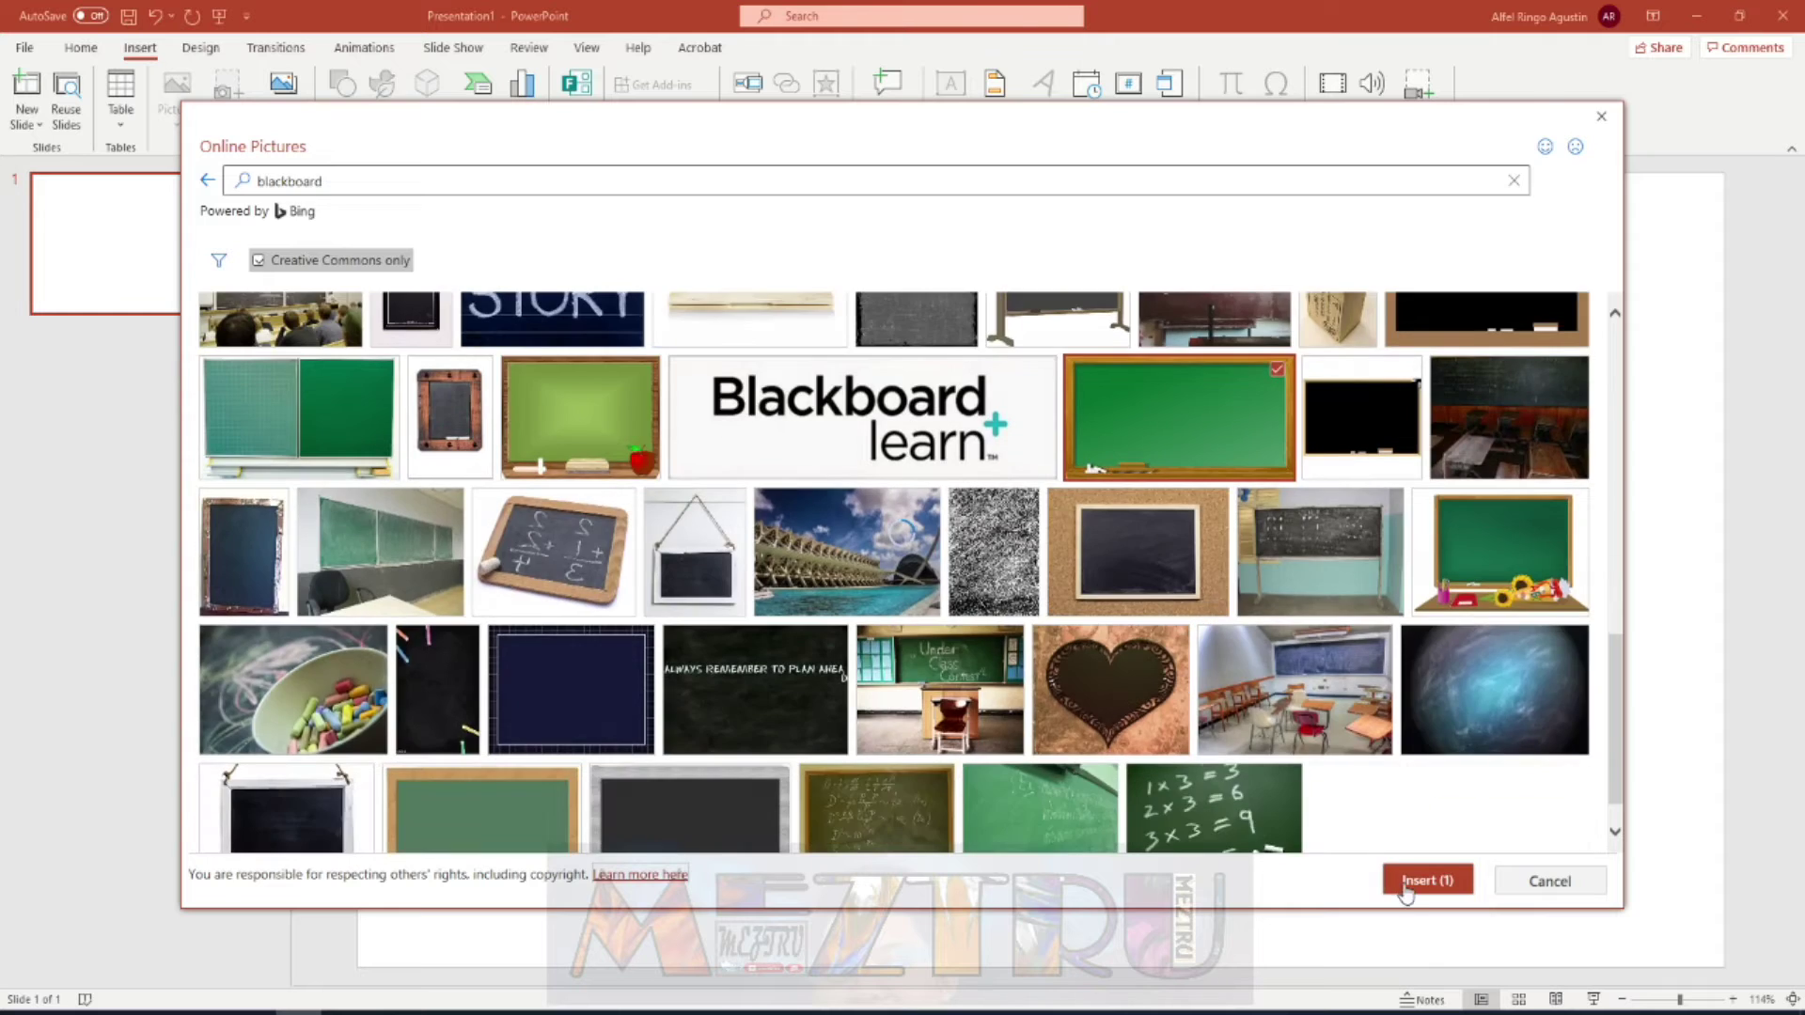
{"action": "left_click", "coordinate": [1416, 880]}
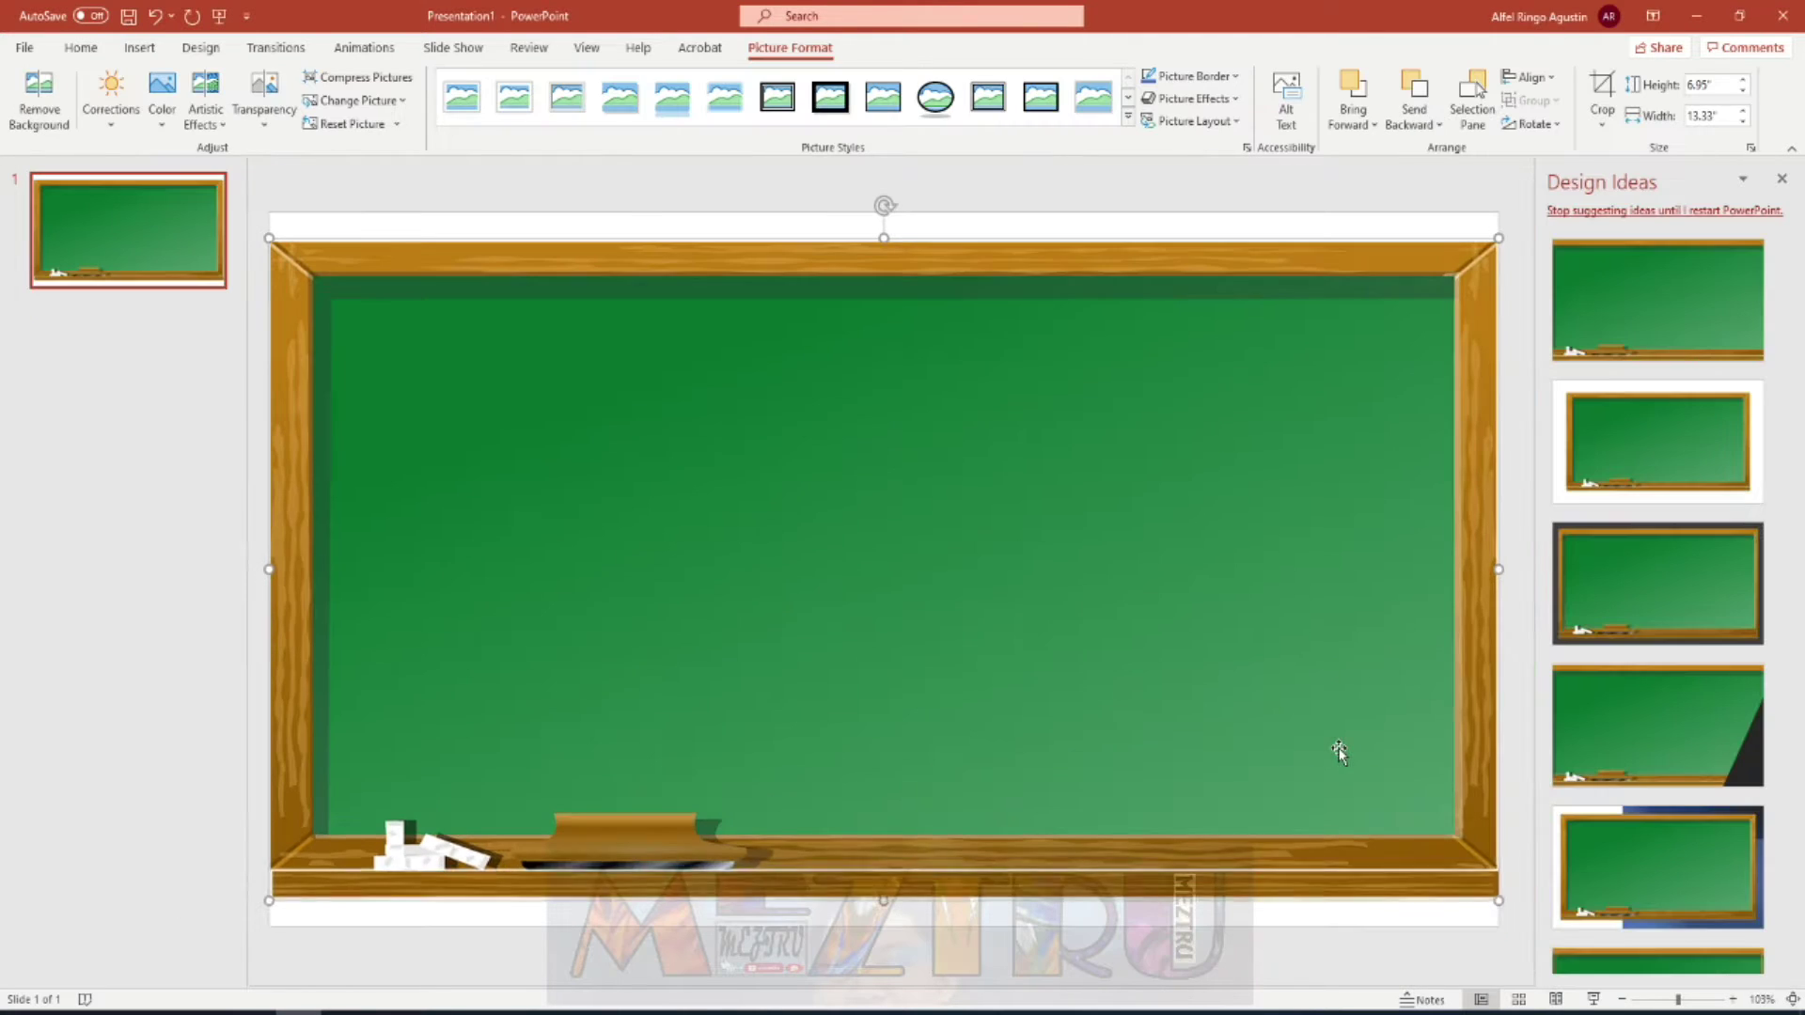
{"action": "left_click", "coordinate": [1781, 179]}
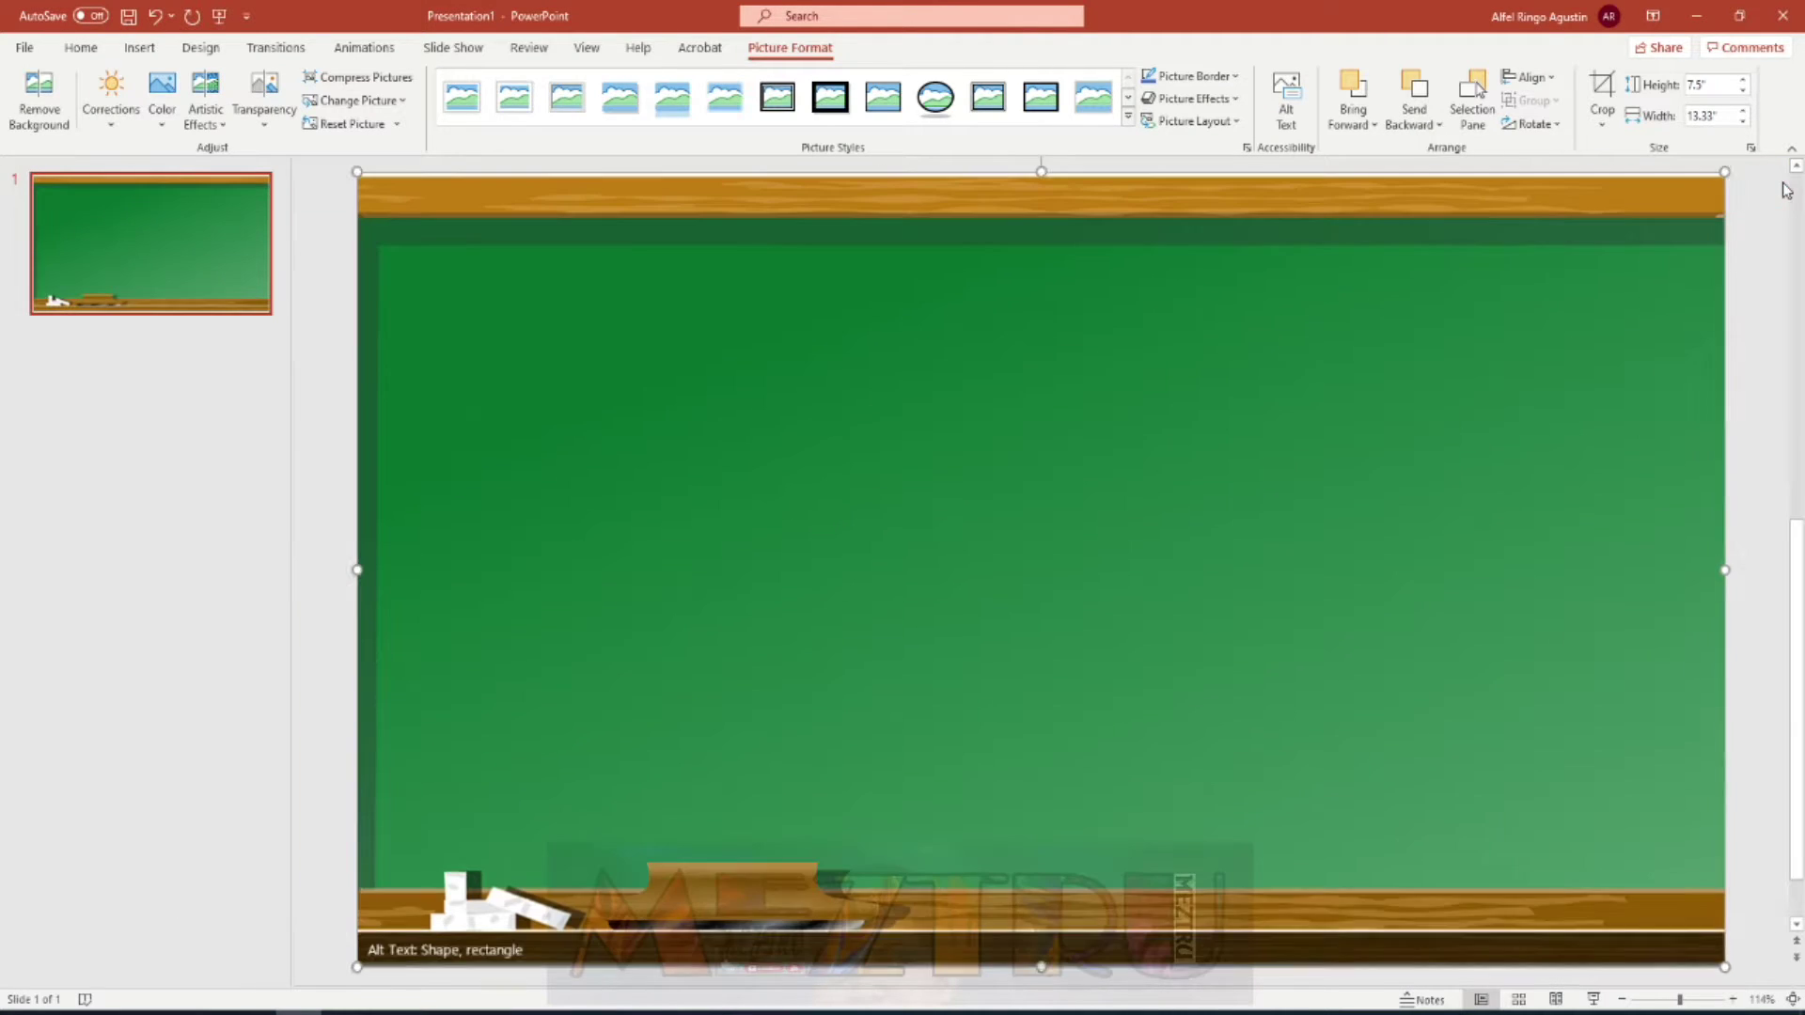
{"action": "left_click", "coordinate": [1740, 564]}
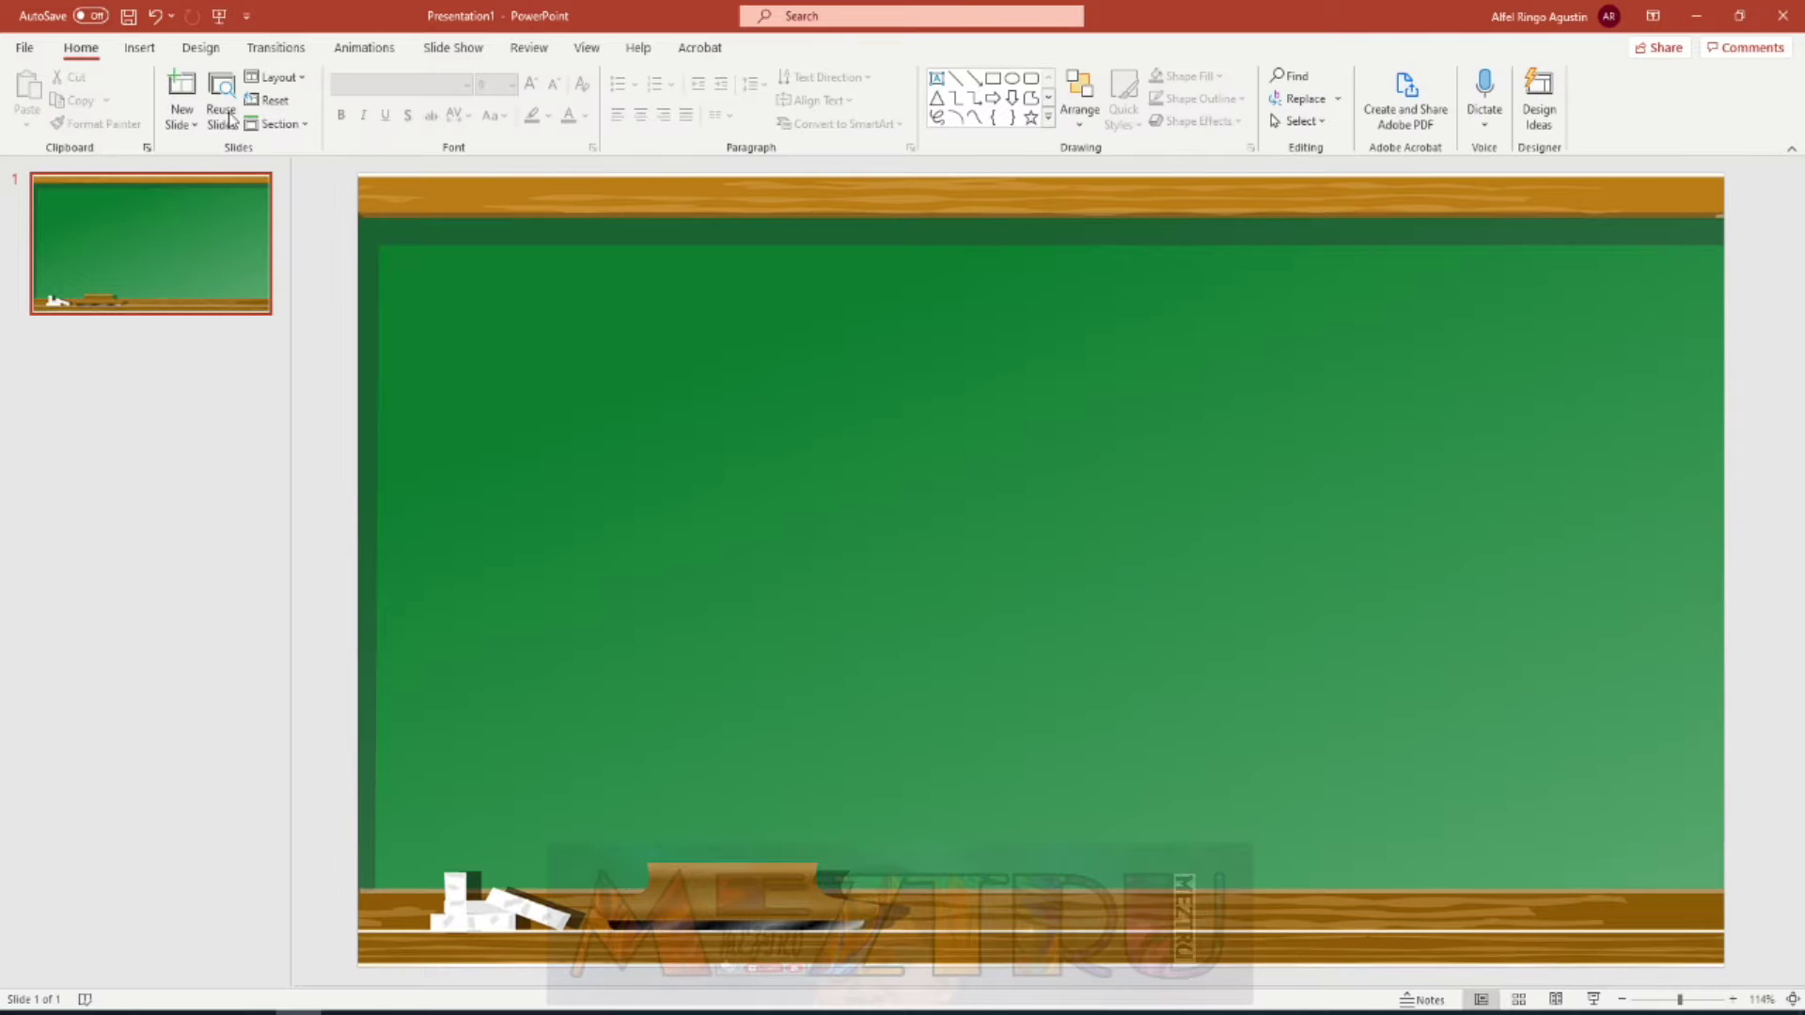
- Search Online Pictures for 'books', then refine the search to 'book clipart'
{"action": "left_click", "coordinate": [139, 47]}
{"action": "left_click", "coordinate": [177, 94]}
{"action": "left_click", "coordinate": [235, 244]}
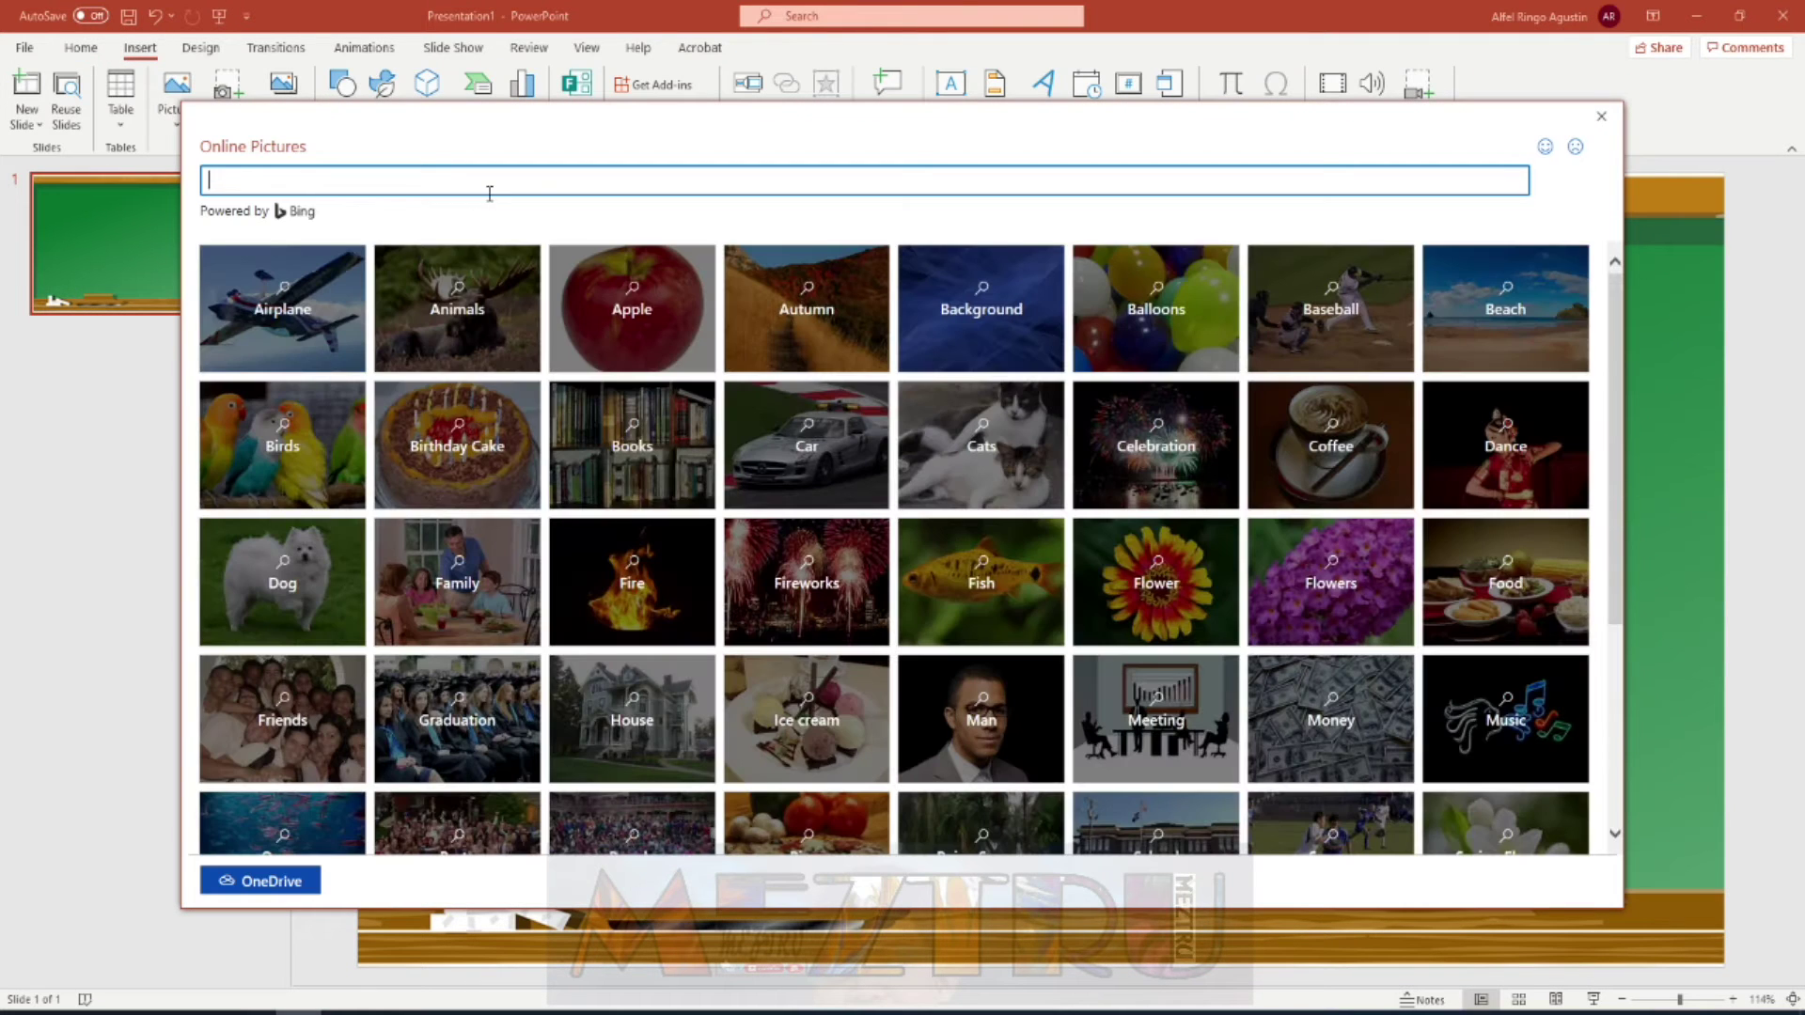
{"action": "type", "text": "books"}
{"action": "key", "text": "Return"}
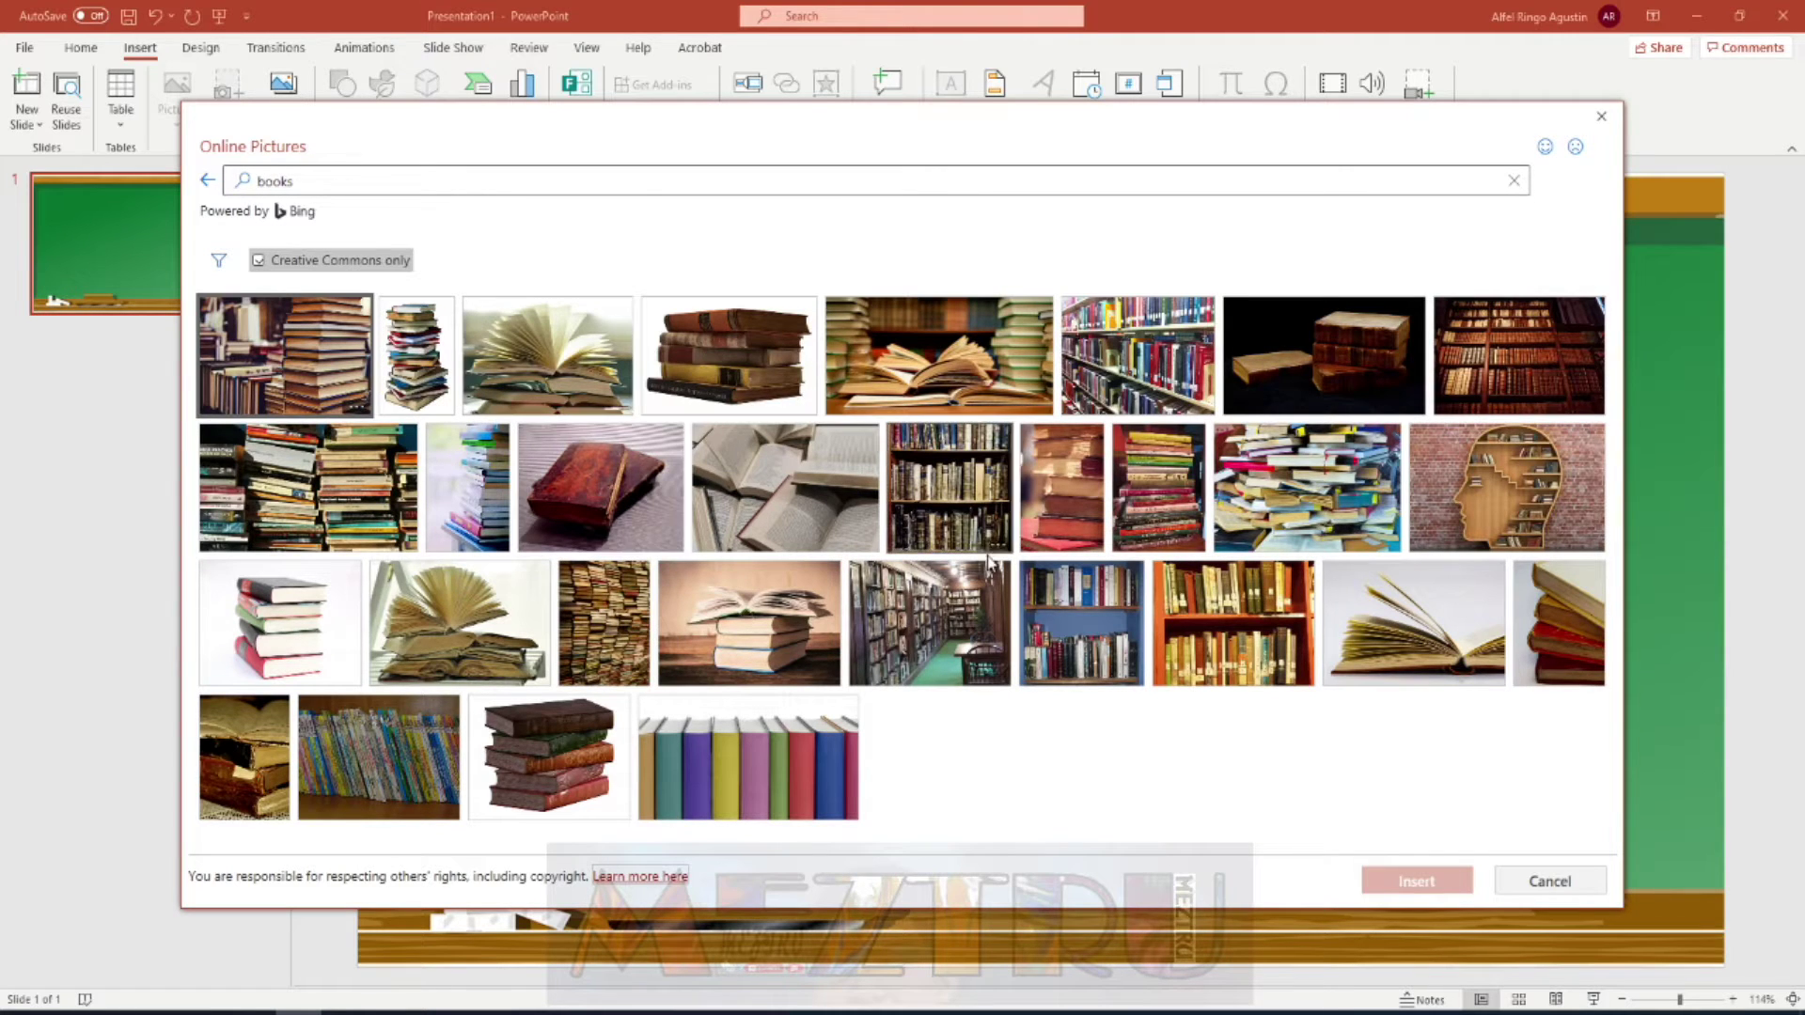
{"action": "left_click", "coordinate": [348, 182]}
{"action": "key", "text": "BackSpace"}
{"action": "type", "text": "clipart"}
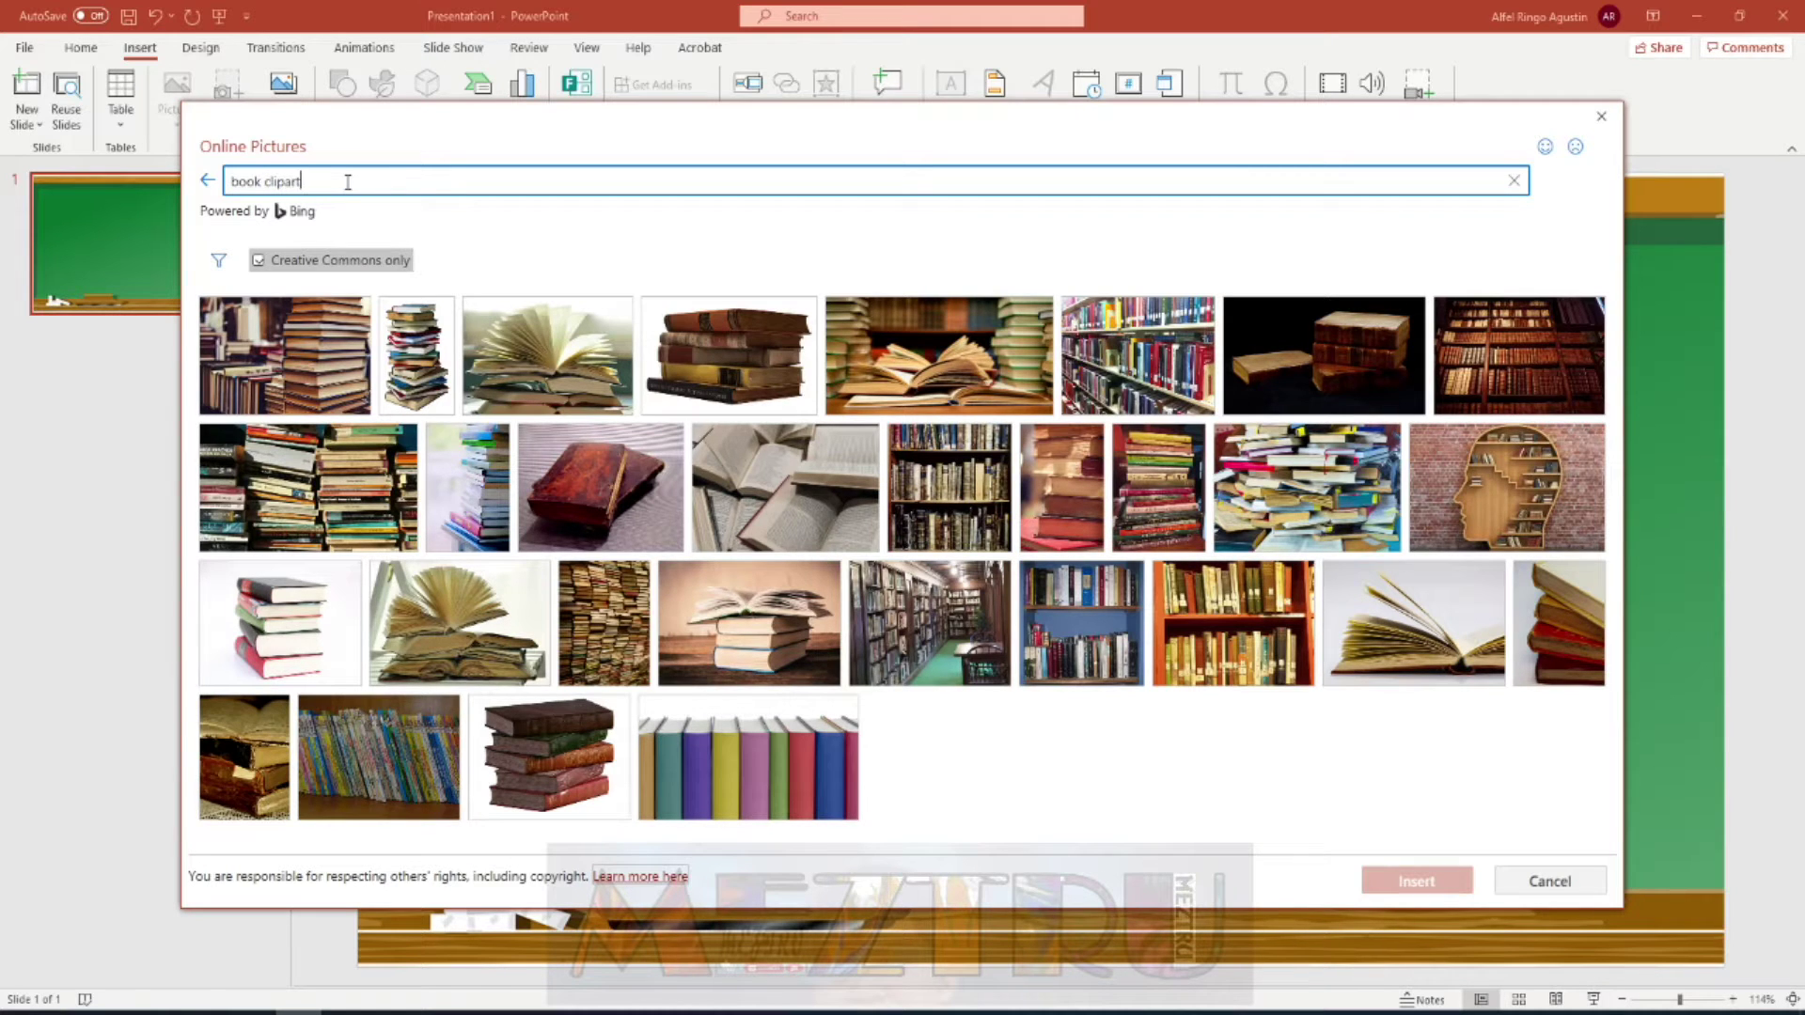
{"action": "key", "text": "Return"}
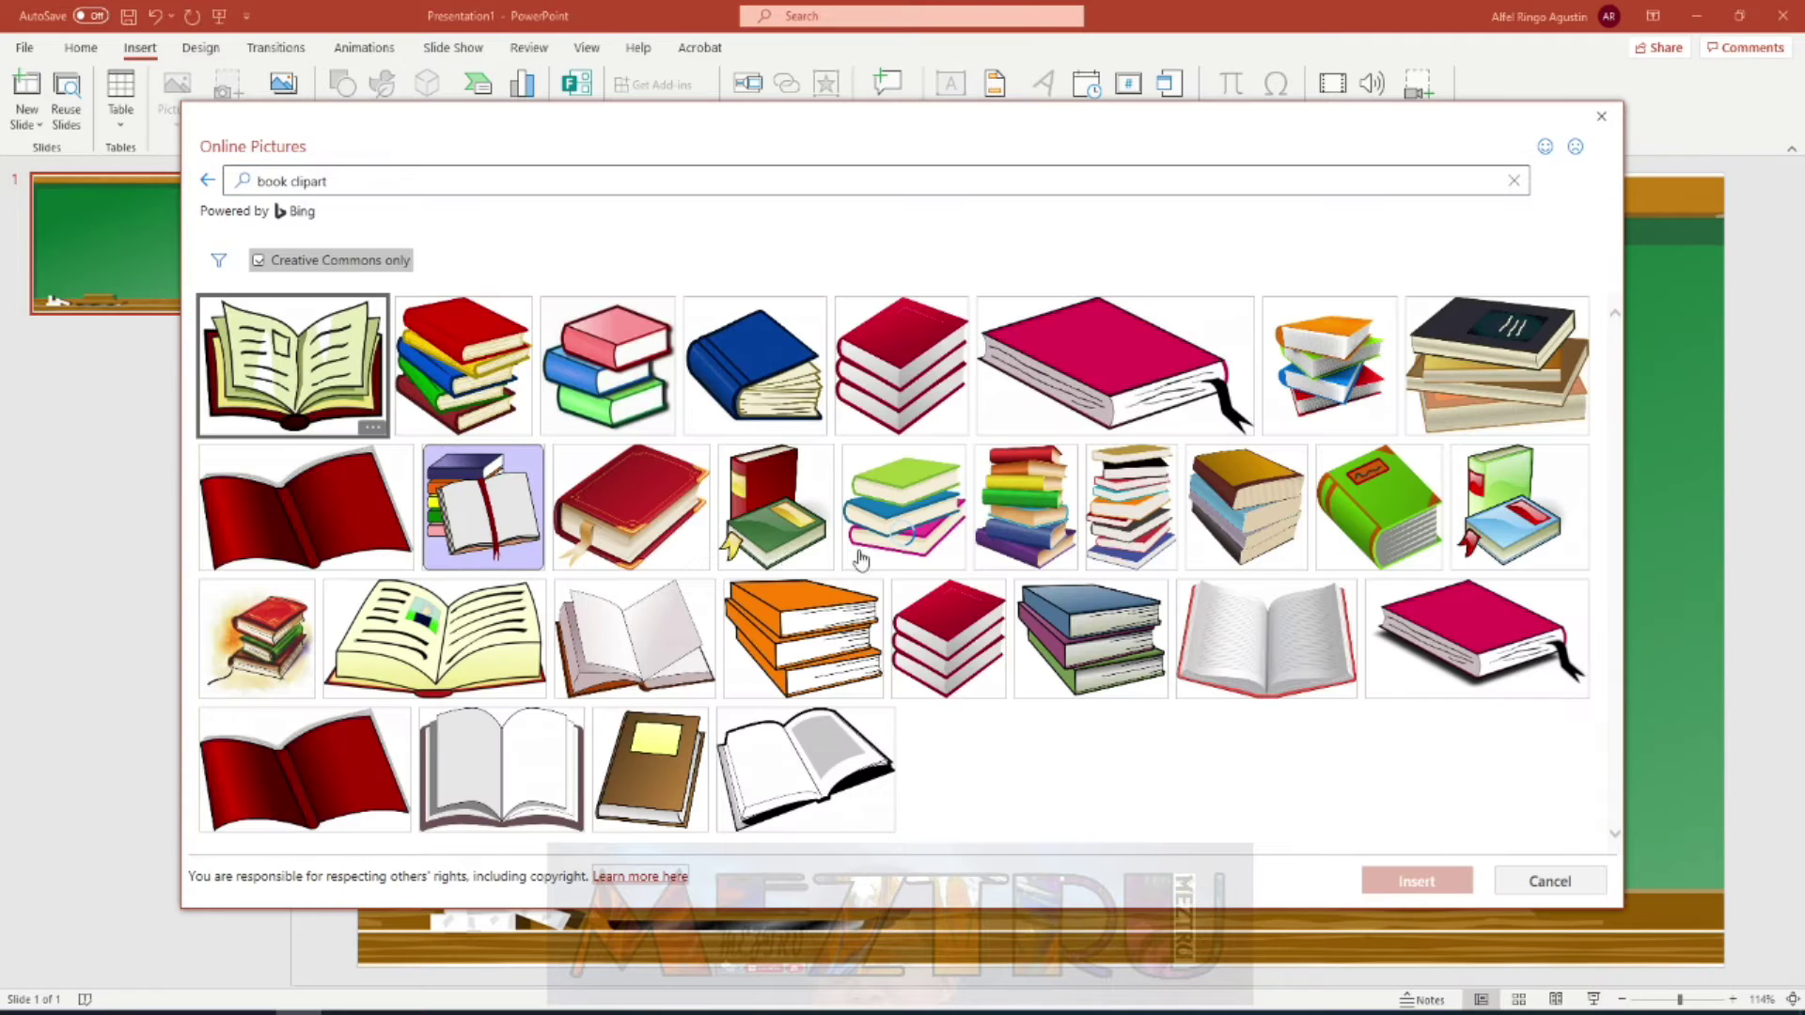
- Insert a stacked-books clipart image from the 'book clipart' results
{"action": "scroll", "coordinate": [1225, 719], "scroll_direction": "down", "scroll_amount": 3}
{"action": "scroll", "coordinate": [1225, 719], "scroll_direction": "down", "scroll_amount": 2}
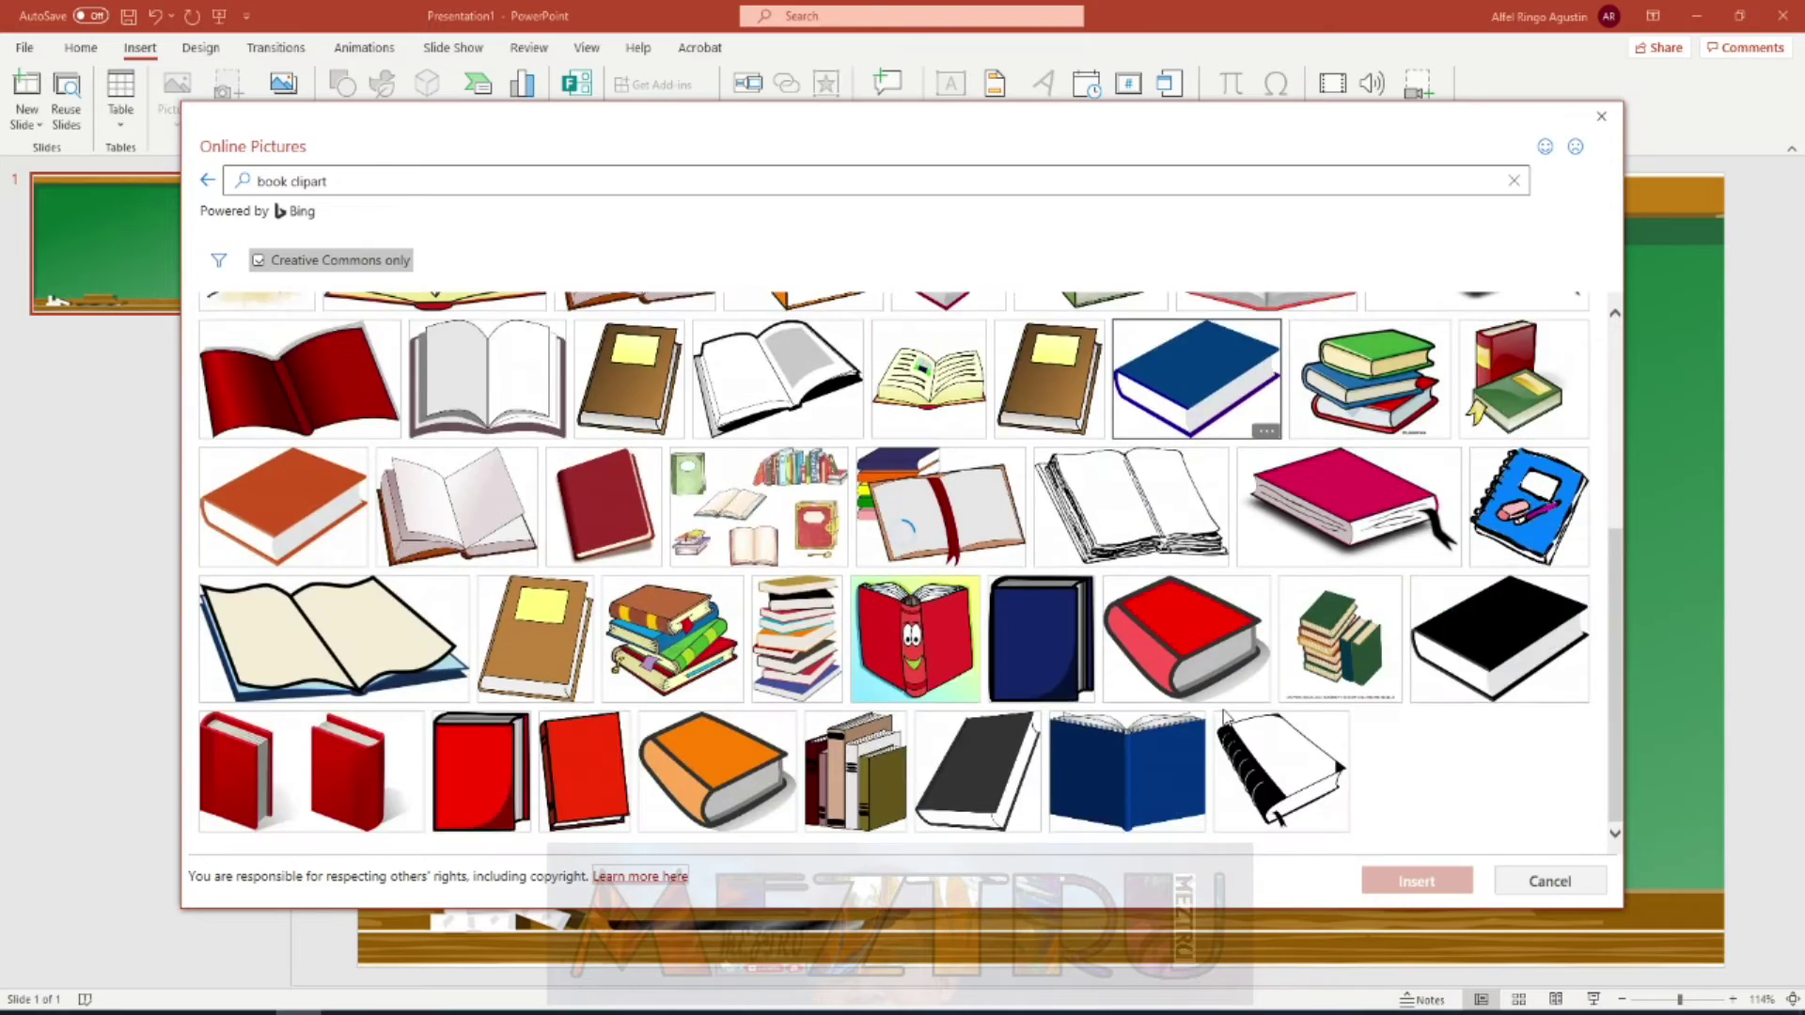
{"action": "scroll", "coordinate": [1224, 719], "scroll_direction": "down", "scroll_amount": 3}
{"action": "scroll", "coordinate": [846, 564], "scroll_direction": "down", "scroll_amount": 3}
{"action": "scroll", "coordinate": [1034, 658], "scroll_direction": "down", "scroll_amount": 3}
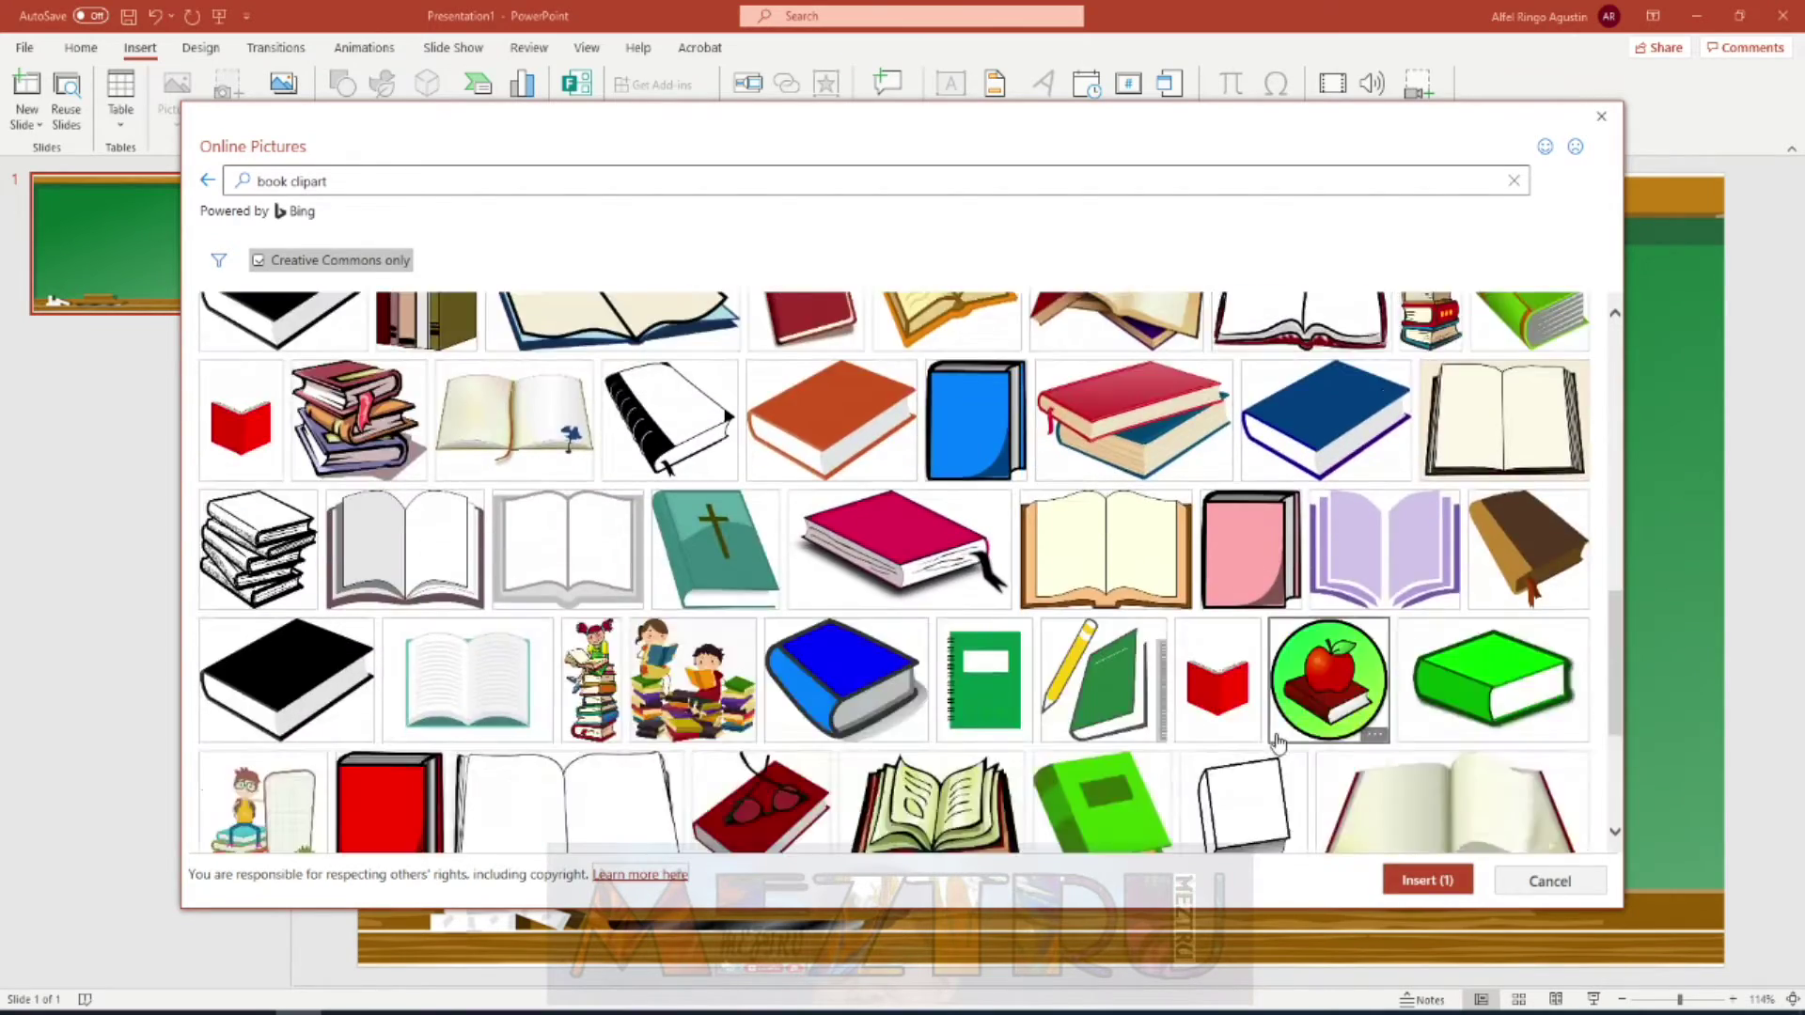
{"action": "scroll", "coordinate": [1278, 742], "scroll_direction": "down", "scroll_amount": 3}
{"action": "left_click", "coordinate": [1278, 742]}
{"action": "scroll", "coordinate": [1278, 742], "scroll_direction": "down", "scroll_amount": 3}
{"action": "scroll", "coordinate": [1301, 737], "scroll_direction": "down", "scroll_amount": 1}
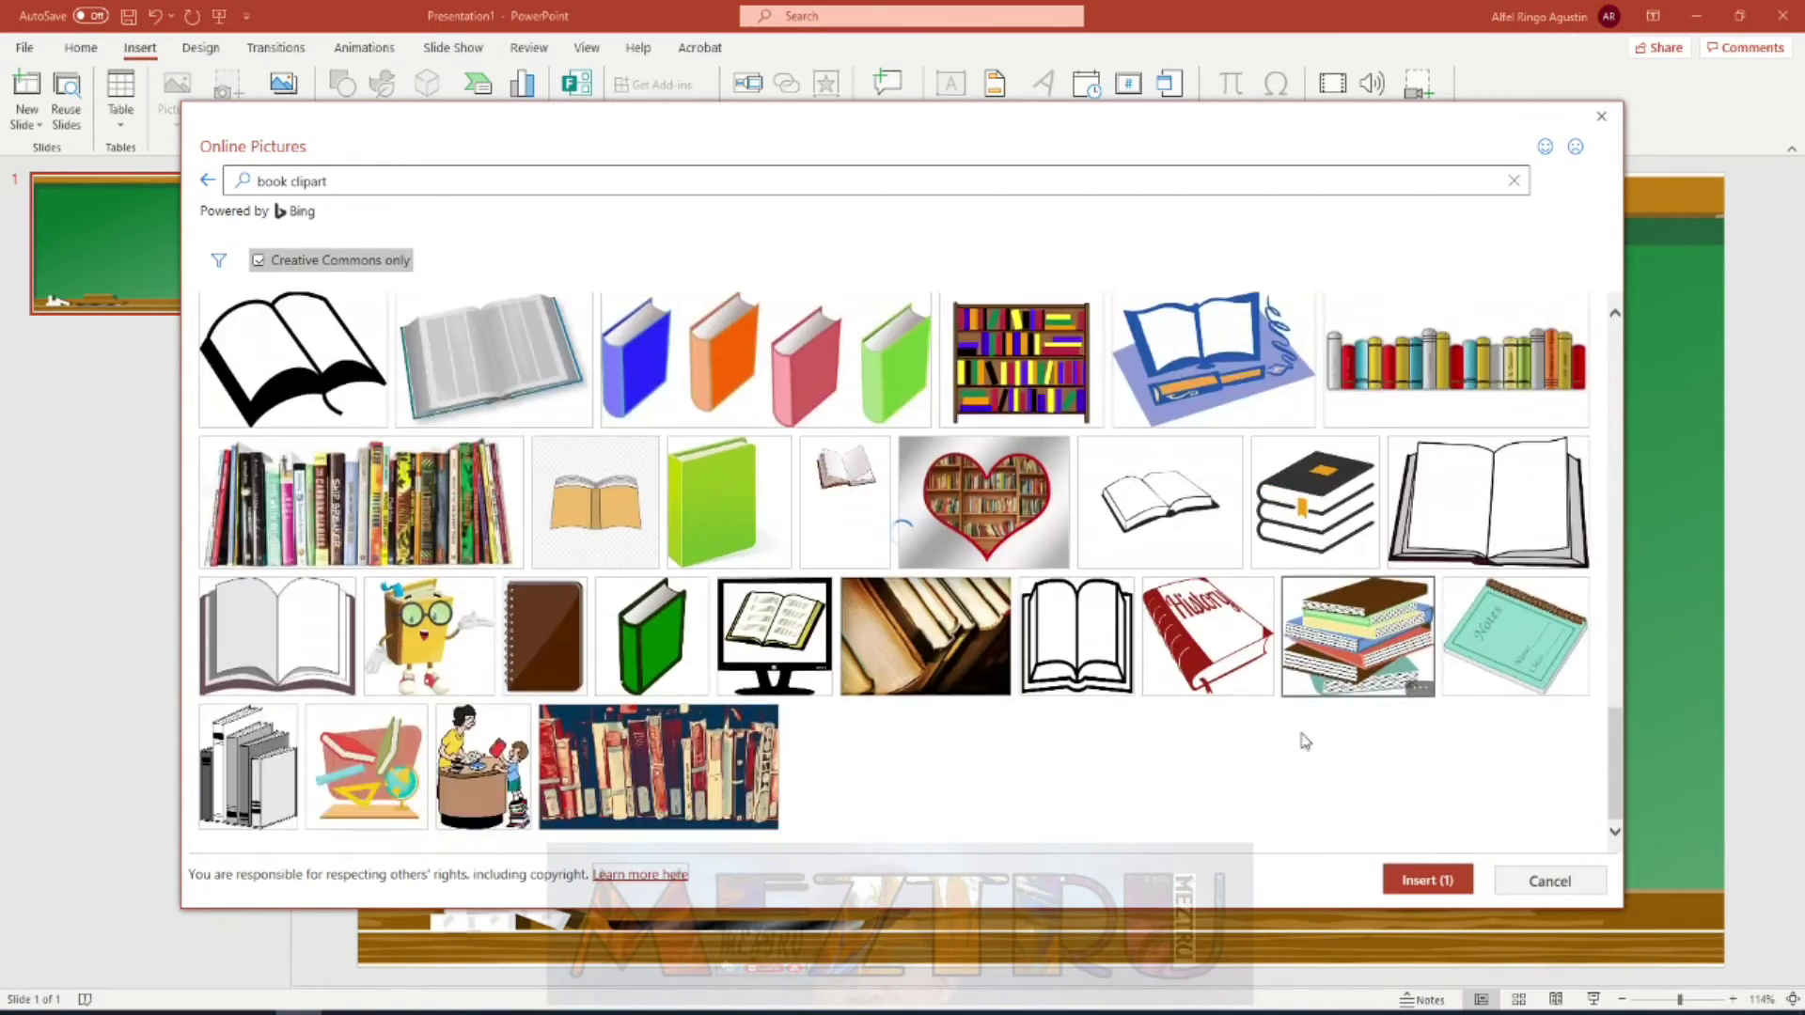
{"action": "left_click", "coordinate": [1428, 881]}
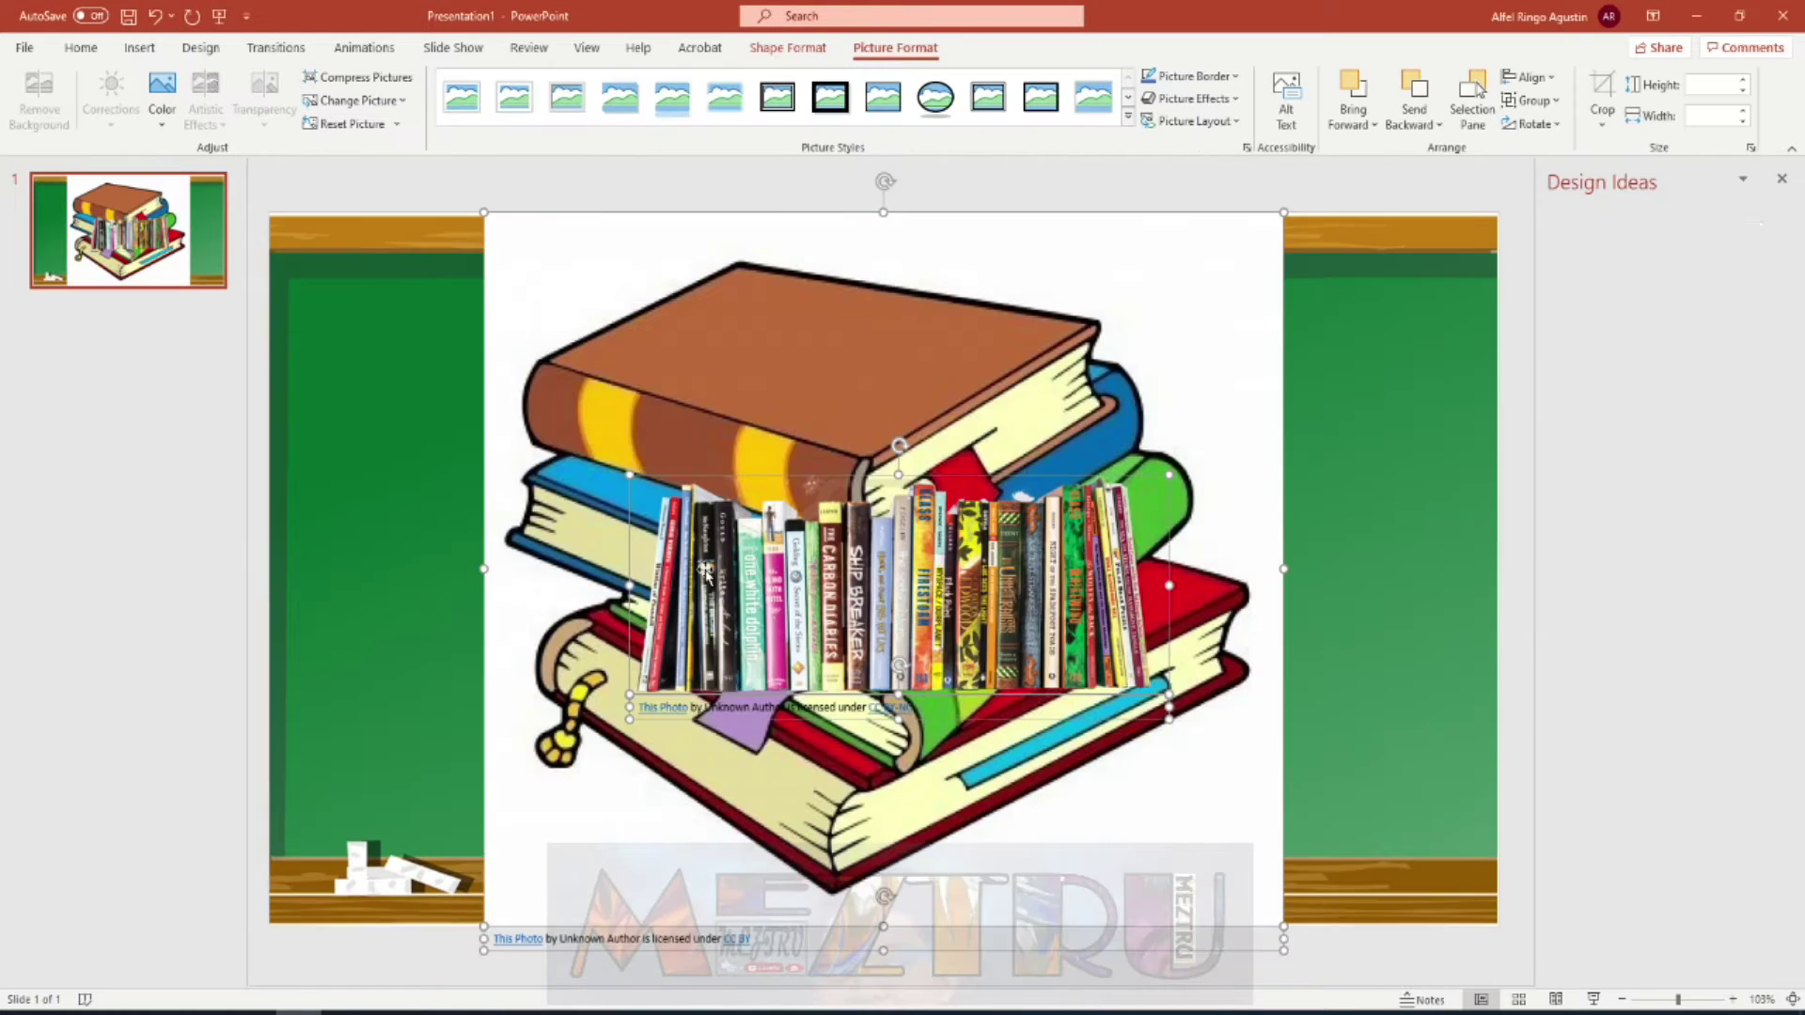
- Move the bookshelf picture down and delete its photo credit caption
{"action": "left_click", "coordinate": [294, 559]}
{"action": "left_click_drag", "start_coordinate": [1056, 564], "coordinate": [647, 820]}
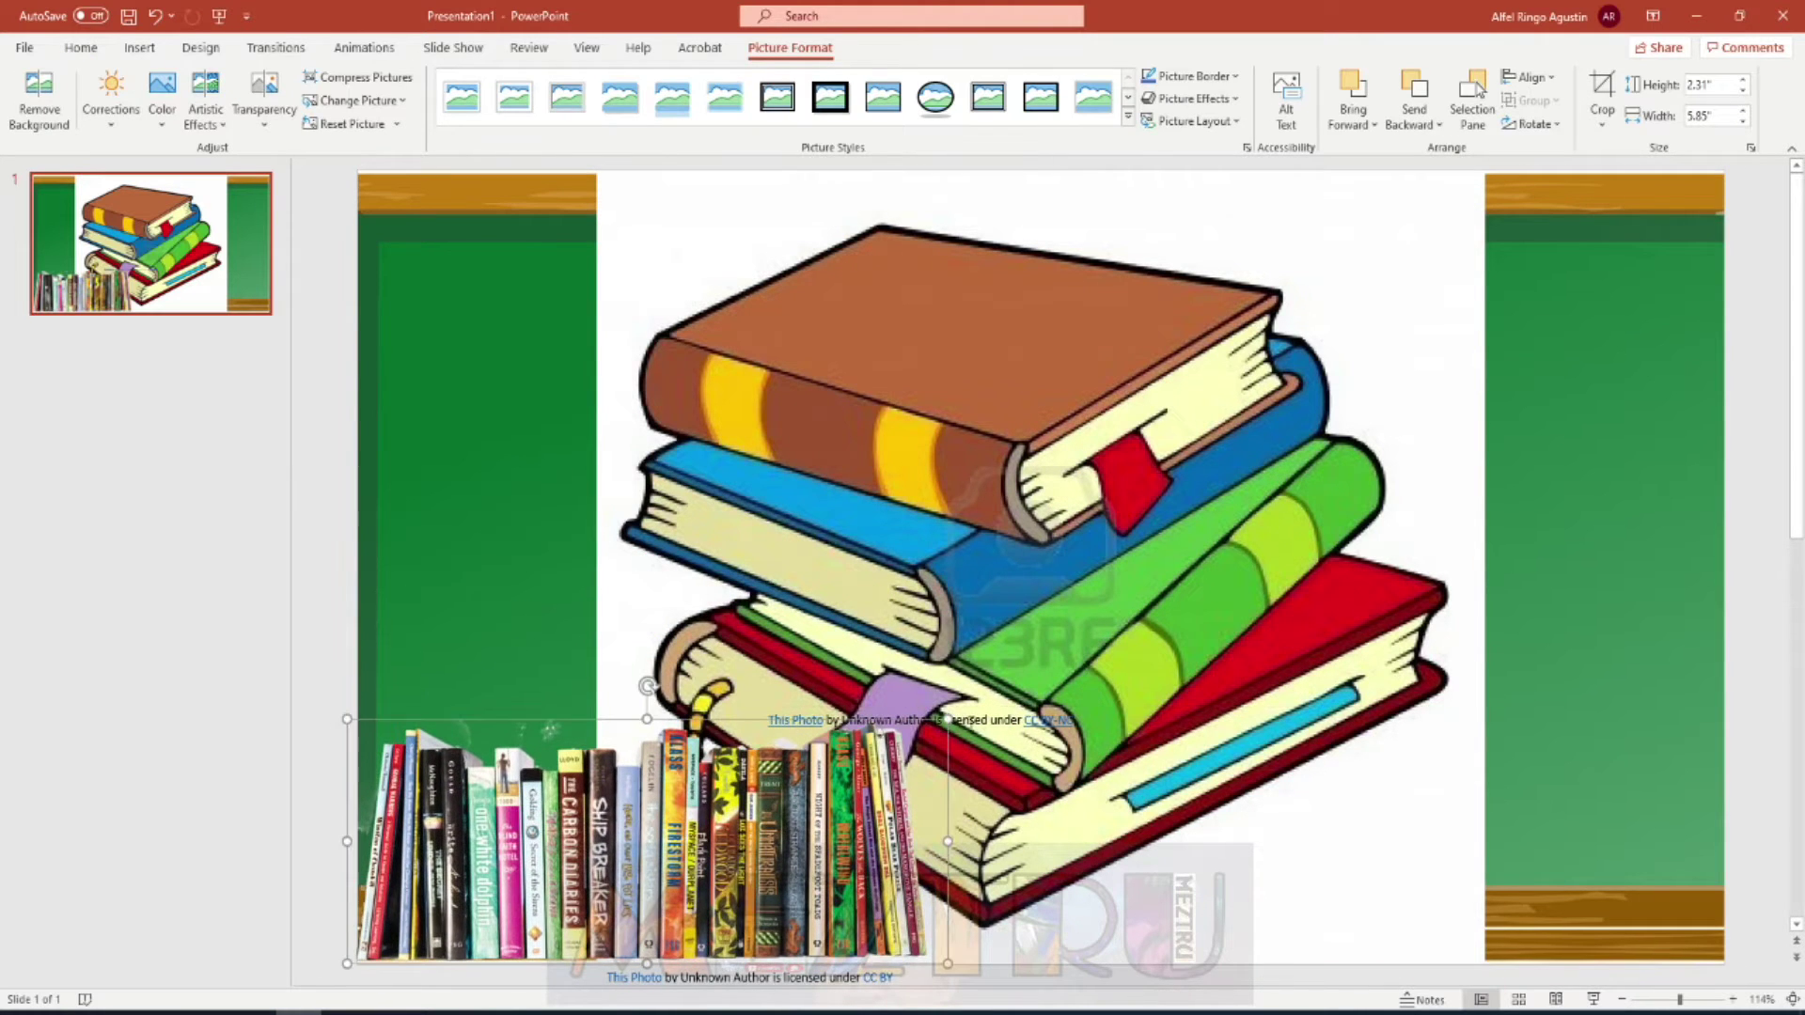
{"action": "left_click", "coordinate": [734, 979]}
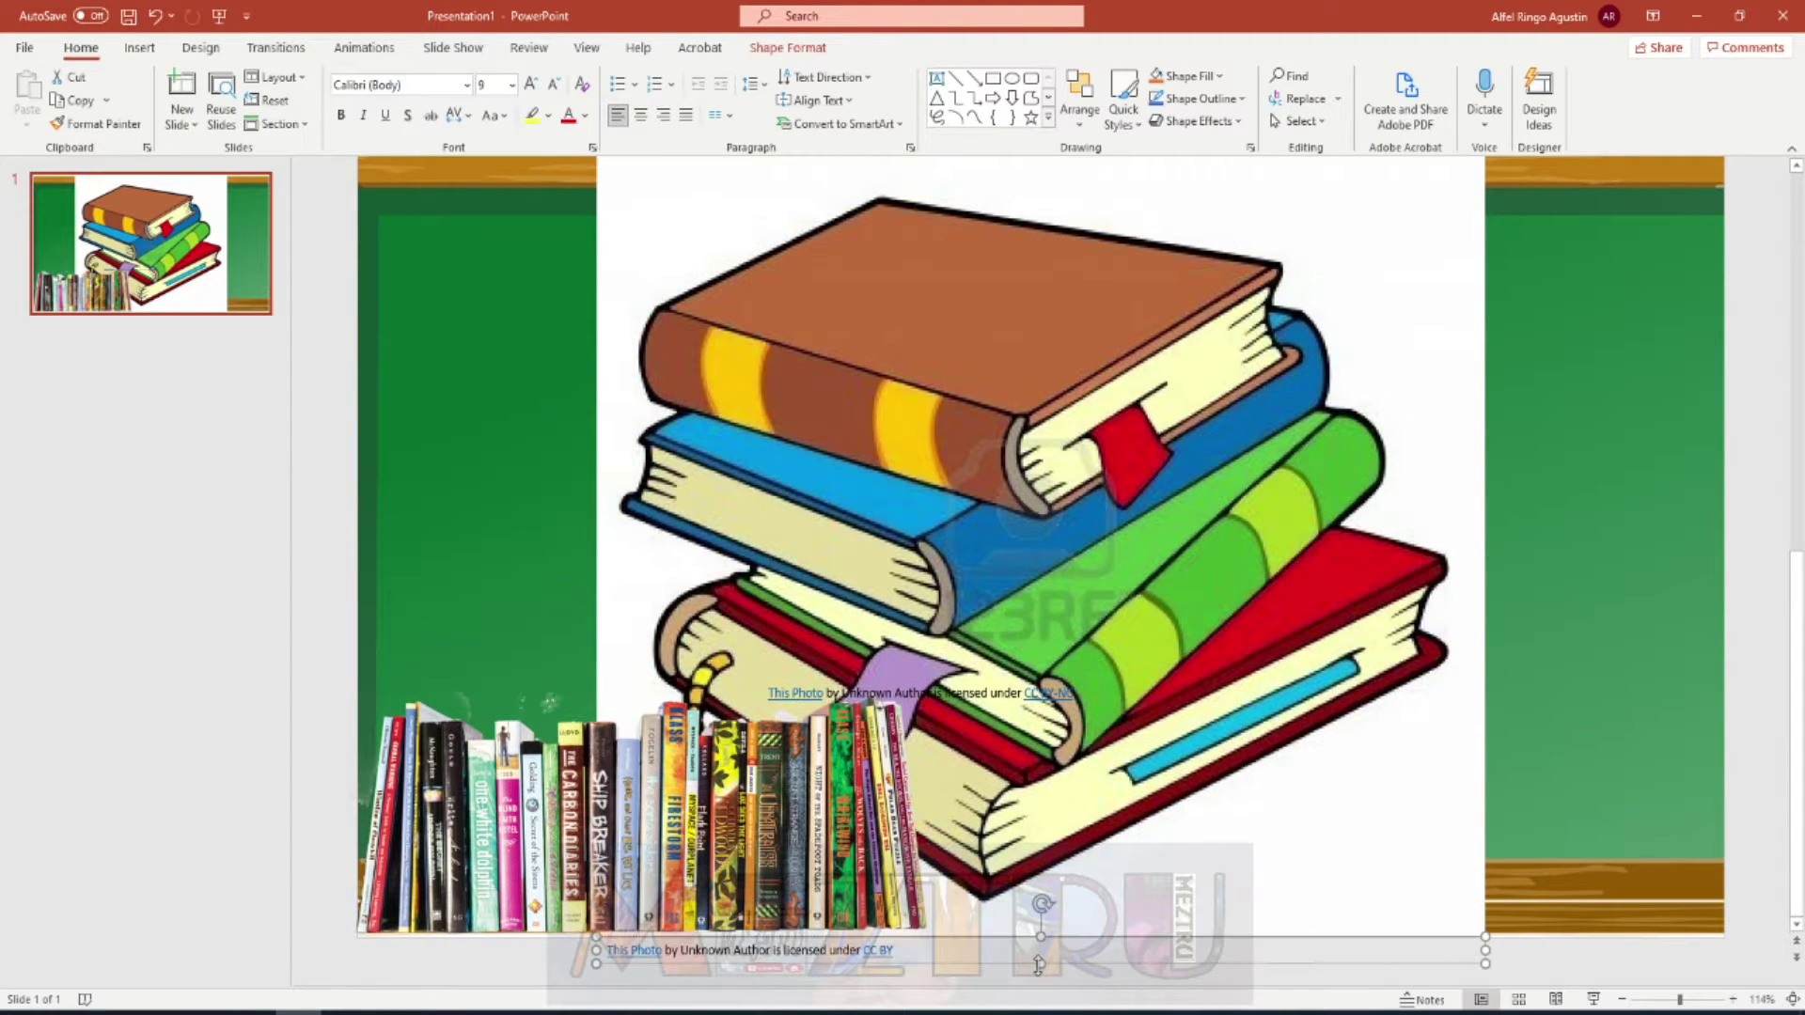
{"action": "scroll", "coordinate": [1038, 965], "scroll_direction": "up", "scroll_amount": 1}
{"action": "left_click", "coordinate": [1356, 714]}
{"action": "key", "text": "Delete"}
- Shrink the bookshelf to the chalkboard's bottom-right and delete the large book-stack picture
{"action": "left_click", "coordinate": [835, 843]}
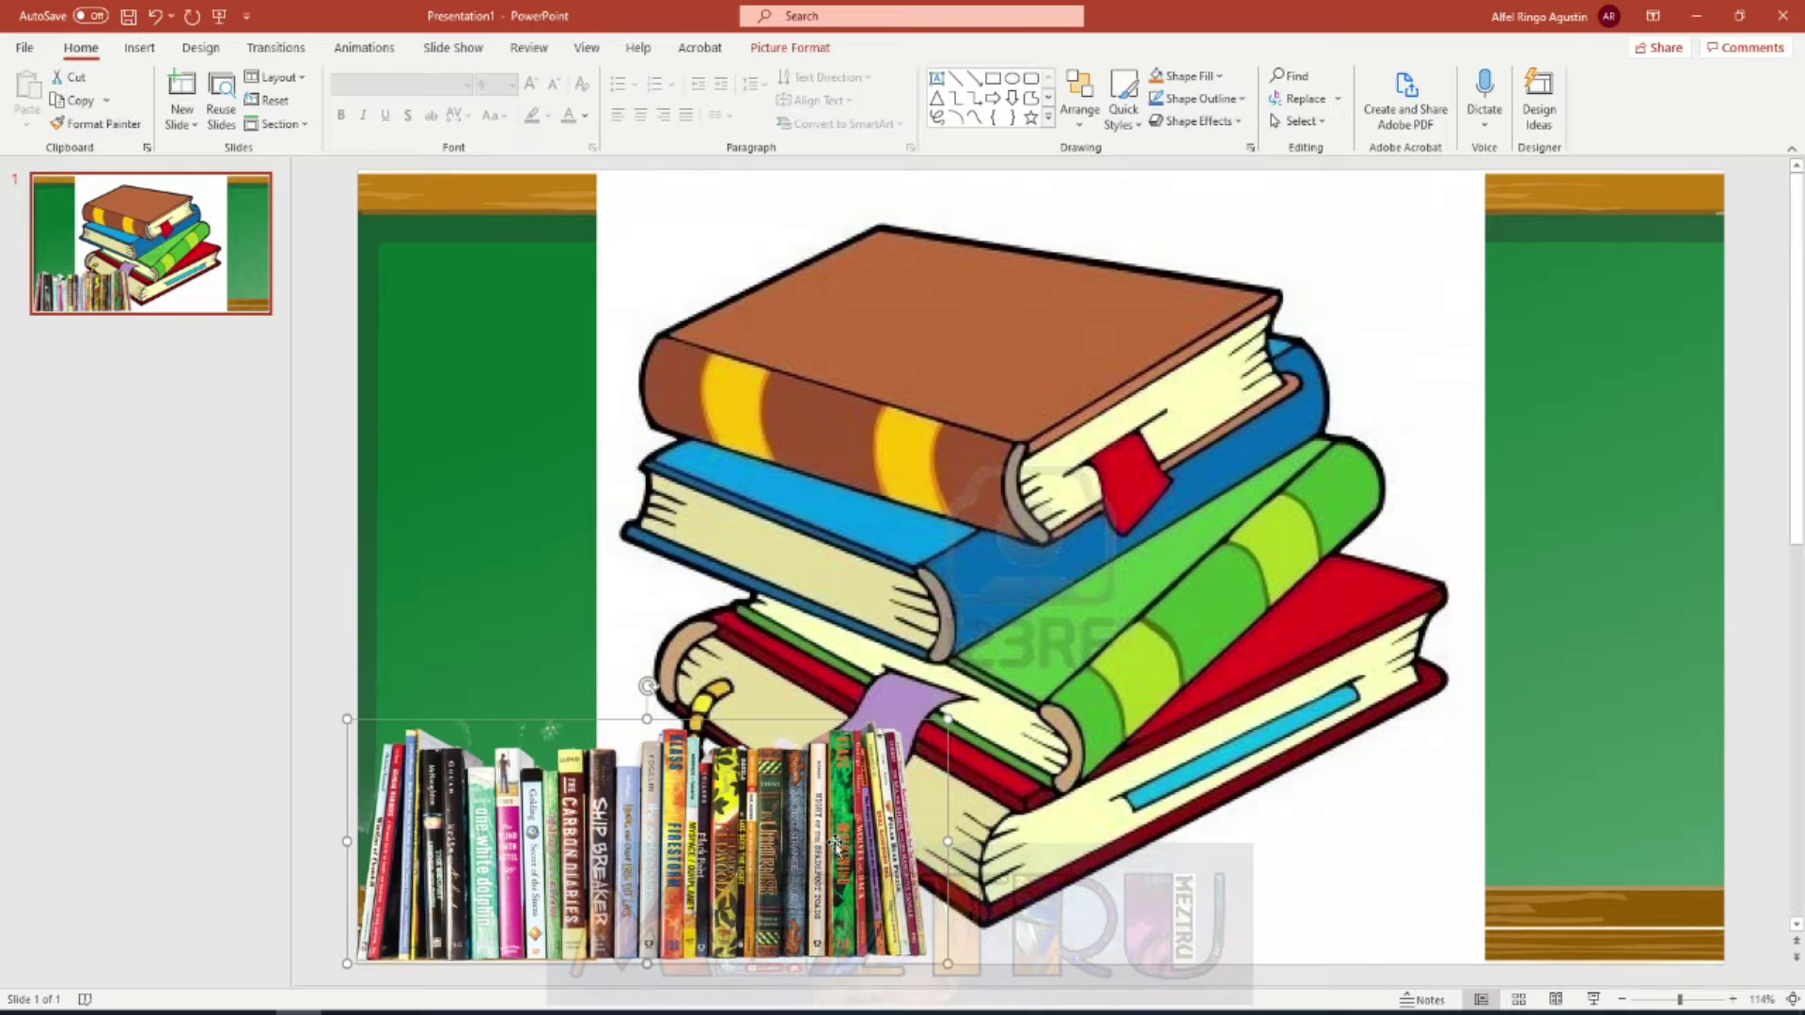
{"action": "left_click_drag", "start_coordinate": [948, 719], "coordinate": [625, 845]}
{"action": "left_click_drag", "start_coordinate": [542, 897], "coordinate": [1649, 910]}
{"action": "left_click", "coordinate": [1220, 499]}
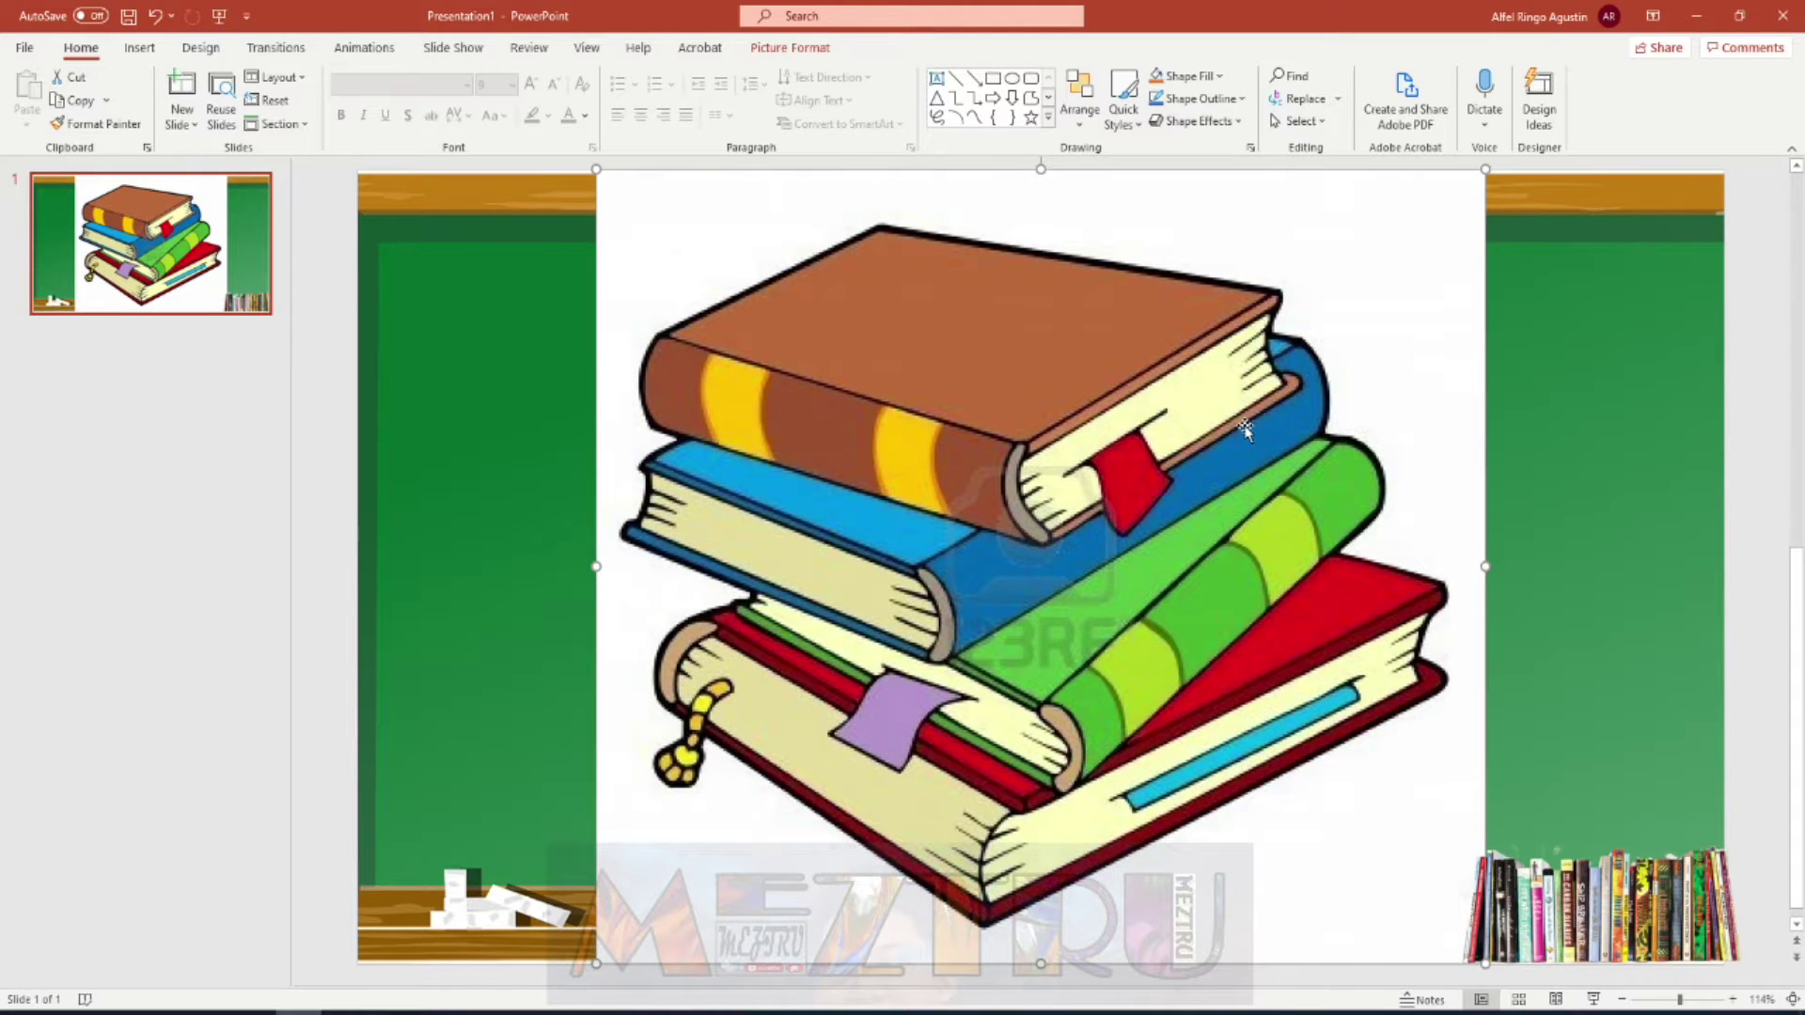
{"action": "key", "text": "Delete"}
- Reopen the Online Pictures search
{"action": "left_click", "coordinate": [140, 47]}
{"action": "left_click", "coordinate": [177, 94]}
{"action": "left_click", "coordinate": [216, 207]}
{"action": "type", "text": "books clipar"}
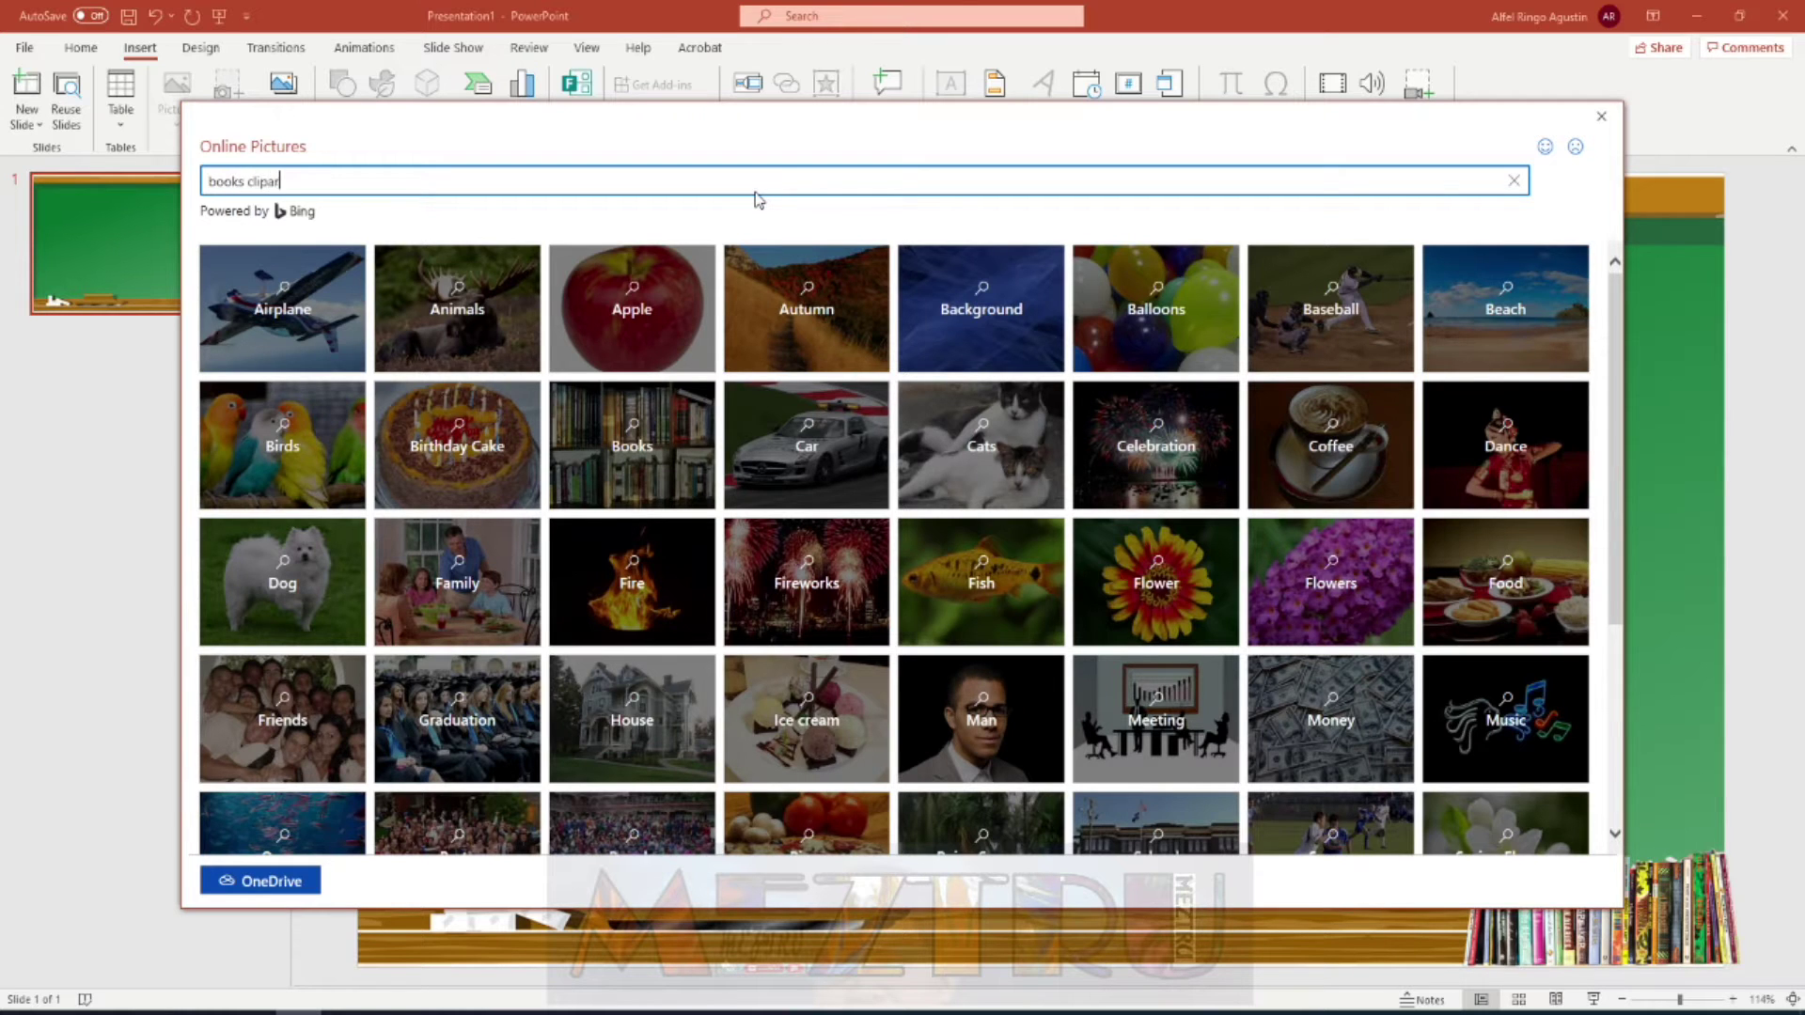
- Search 'books clipart' and insert the blue, purple and green three-book stack
{"action": "type", "text": "t"}
{"action": "key", "text": "Return"}
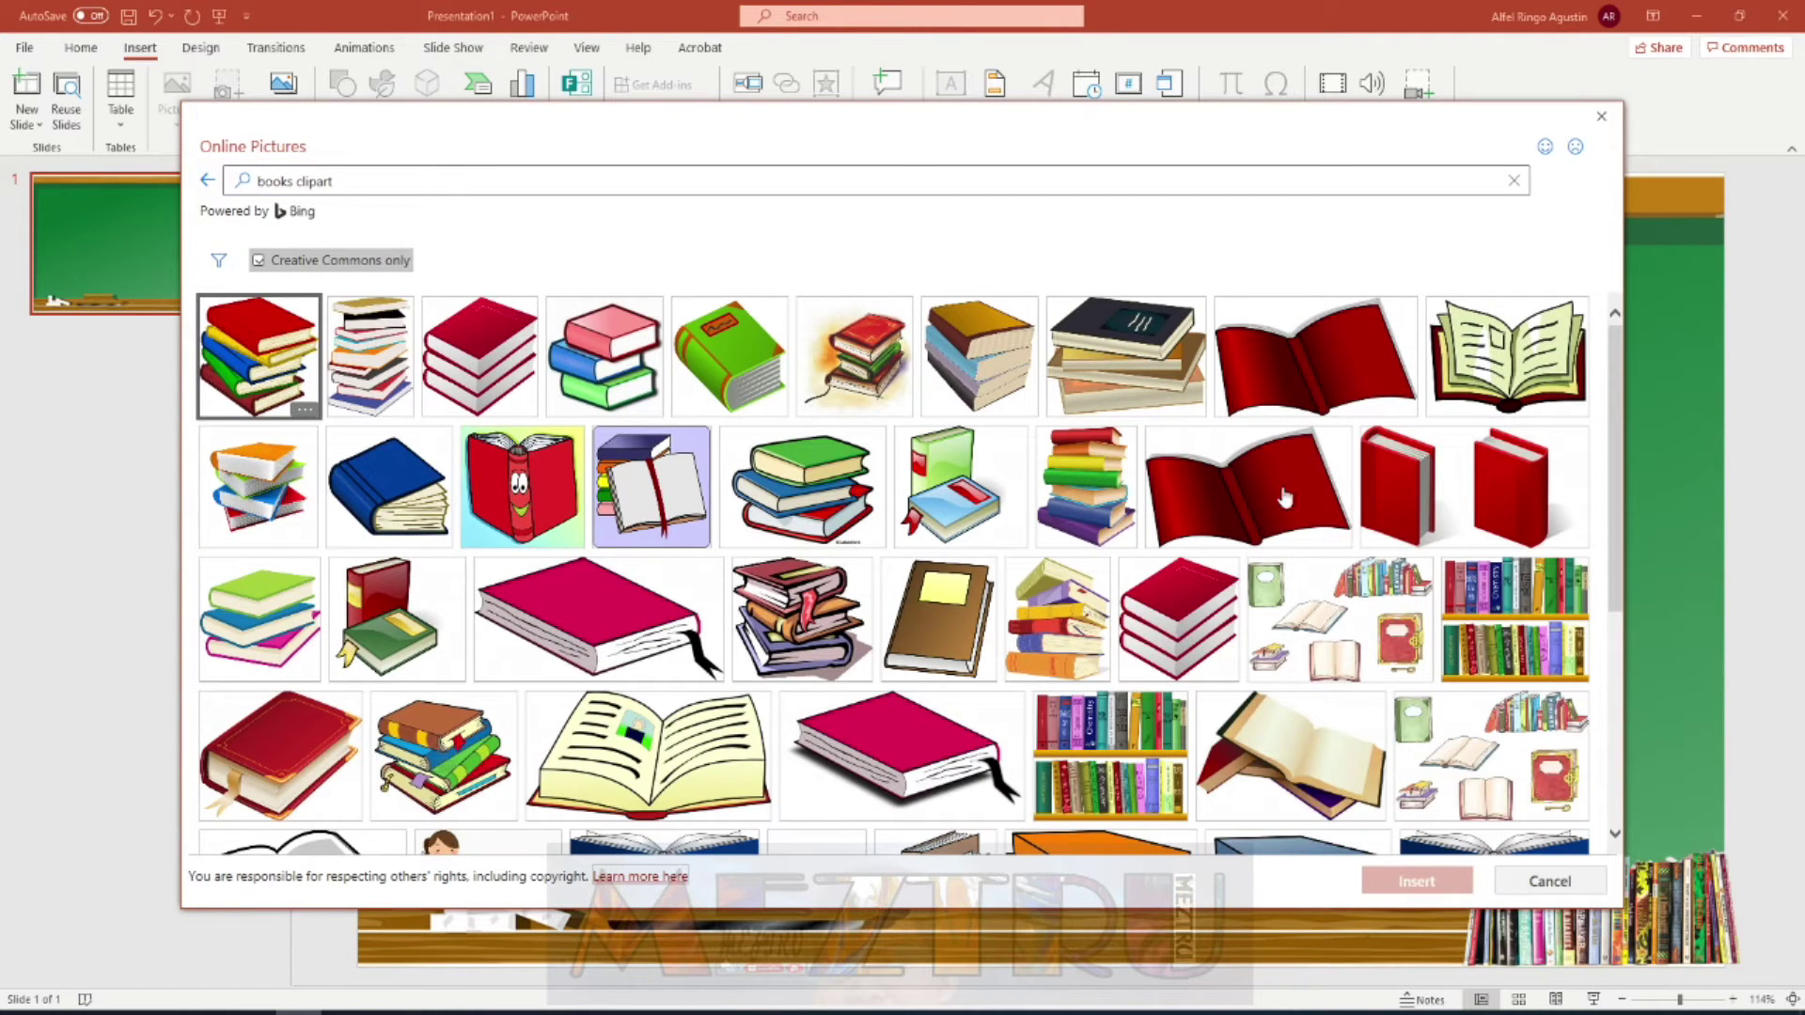
{"action": "scroll", "coordinate": [777, 442], "scroll_direction": "down", "scroll_amount": 2}
{"action": "scroll", "coordinate": [1034, 455], "scroll_direction": "down", "scroll_amount": 3}
{"action": "left_click", "coordinate": [1278, 440]}
{"action": "left_click", "coordinate": [1442, 883]}
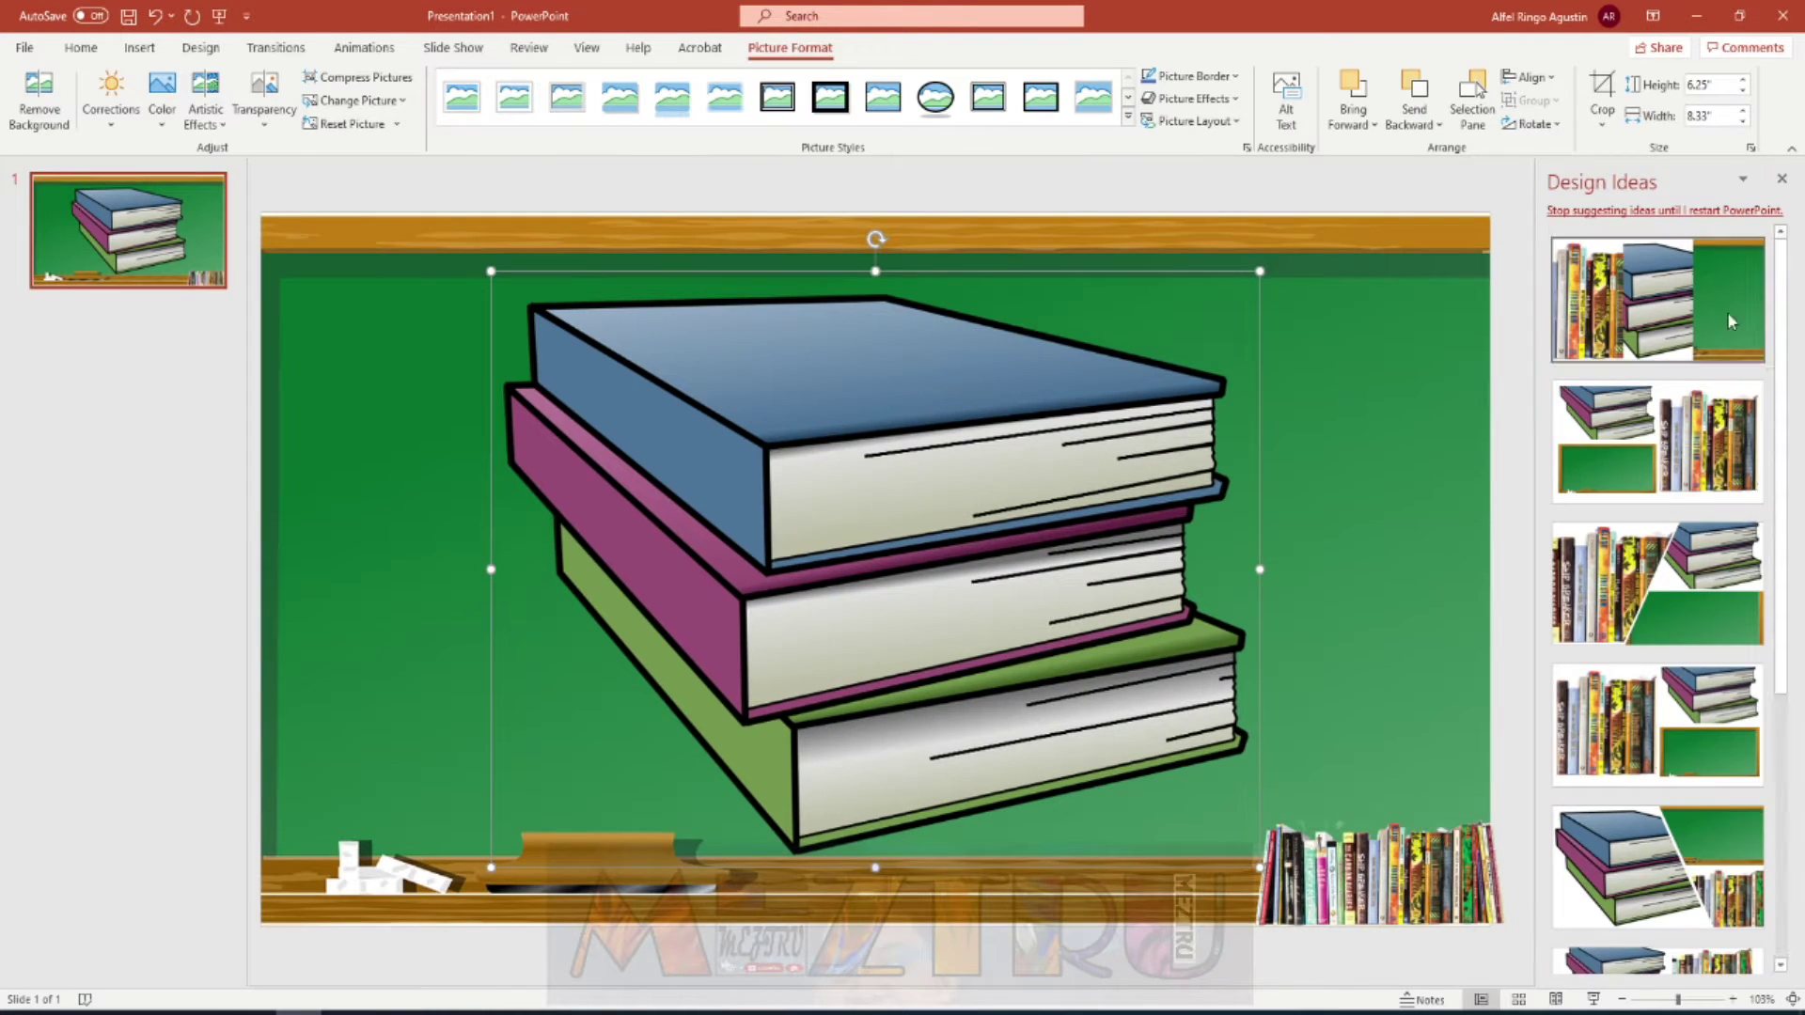
- Shrink the book stack to about 0.78" by 1.04" and place it at the bottom-left
{"action": "left_click", "coordinate": [1784, 181]}
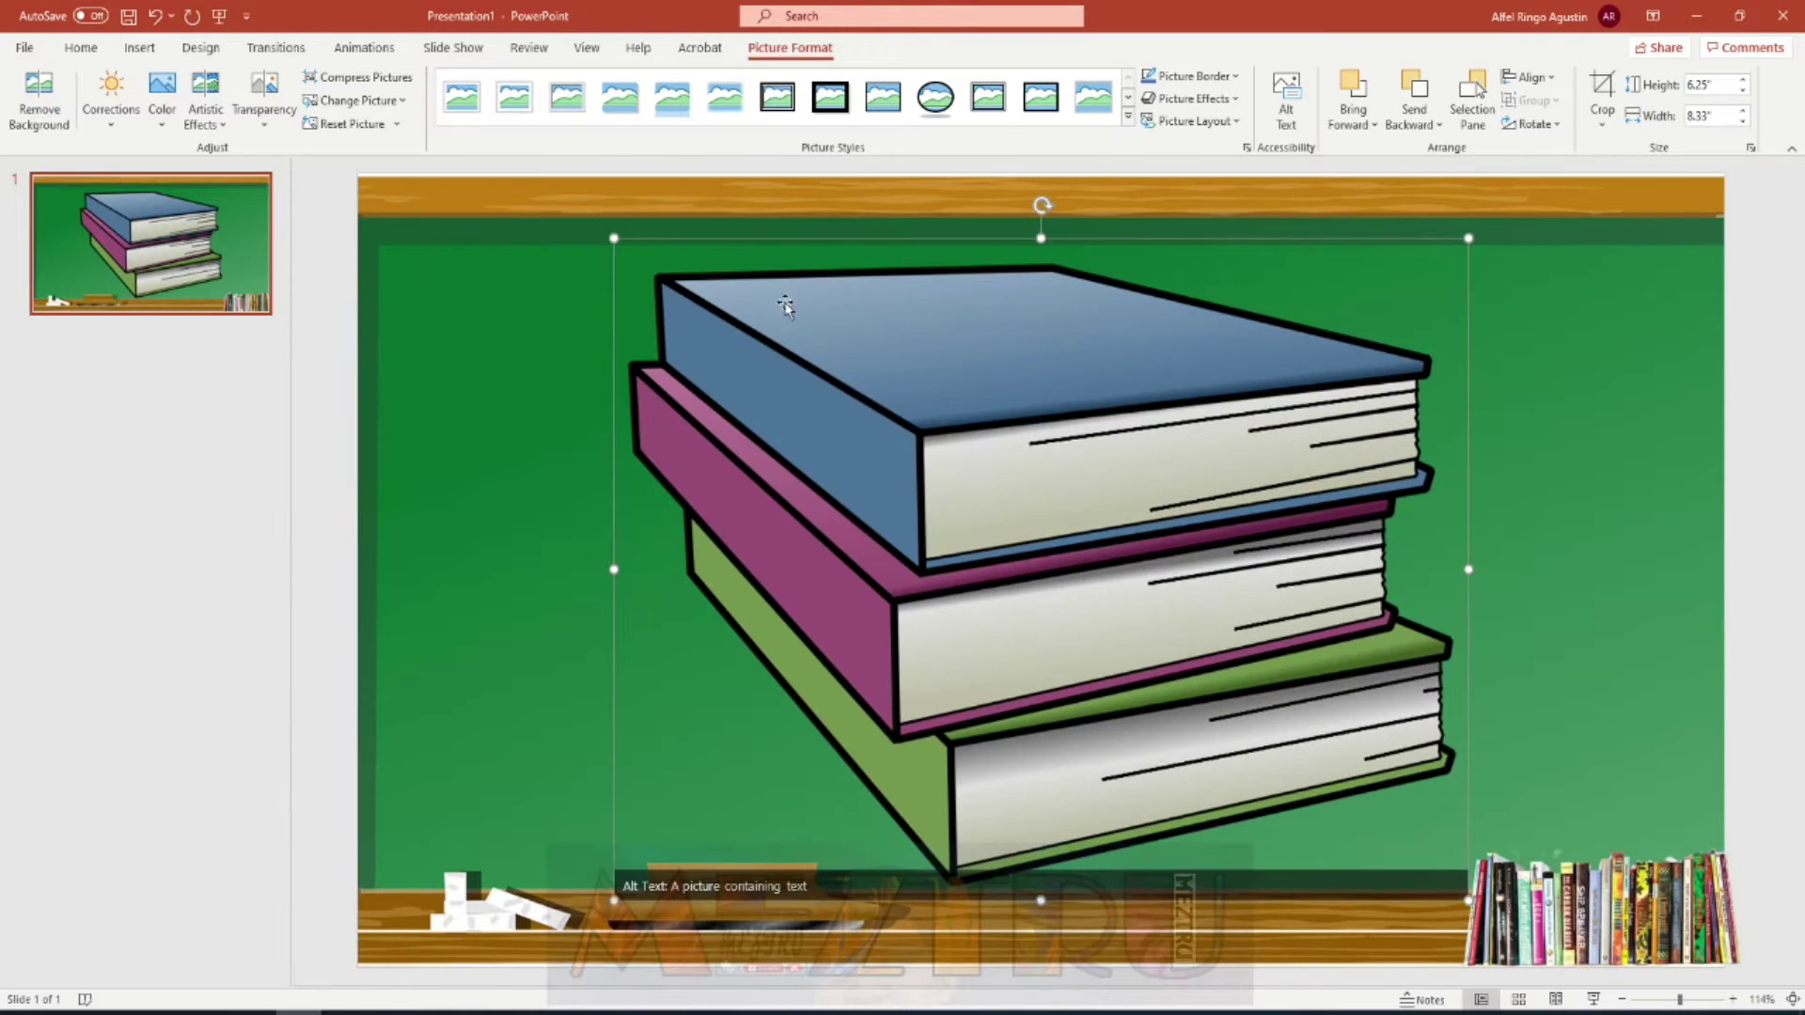
{"action": "mouse_move", "coordinate": [610, 238]}
{"action": "left_mouse_down"}
{"action": "mouse_move", "coordinate": [1230, 717]}
{"action": "mouse_move", "coordinate": [1485, 819]}
{"action": "mouse_move", "coordinate": [1665, 936]}
{"action": "left_mouse_up"}
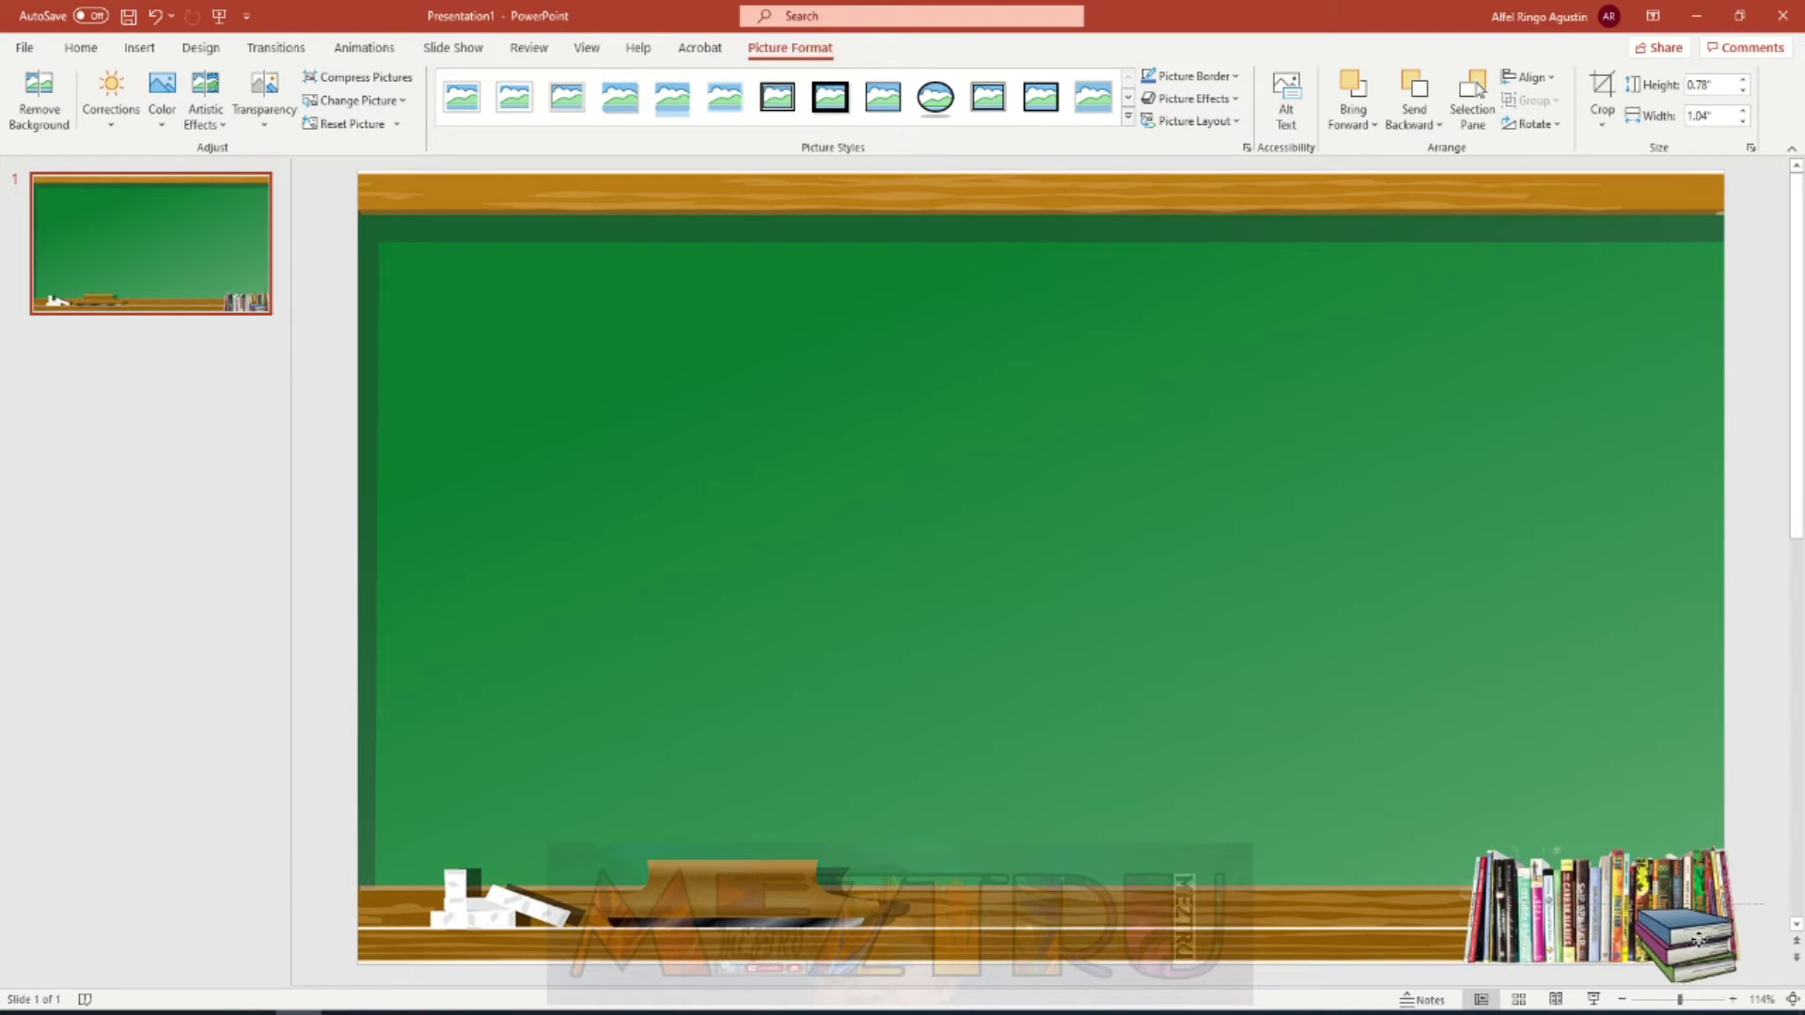
{"action": "left_click_drag", "start_coordinate": [1665, 937], "coordinate": [459, 881]}
{"action": "left_click", "coordinate": [326, 858]}
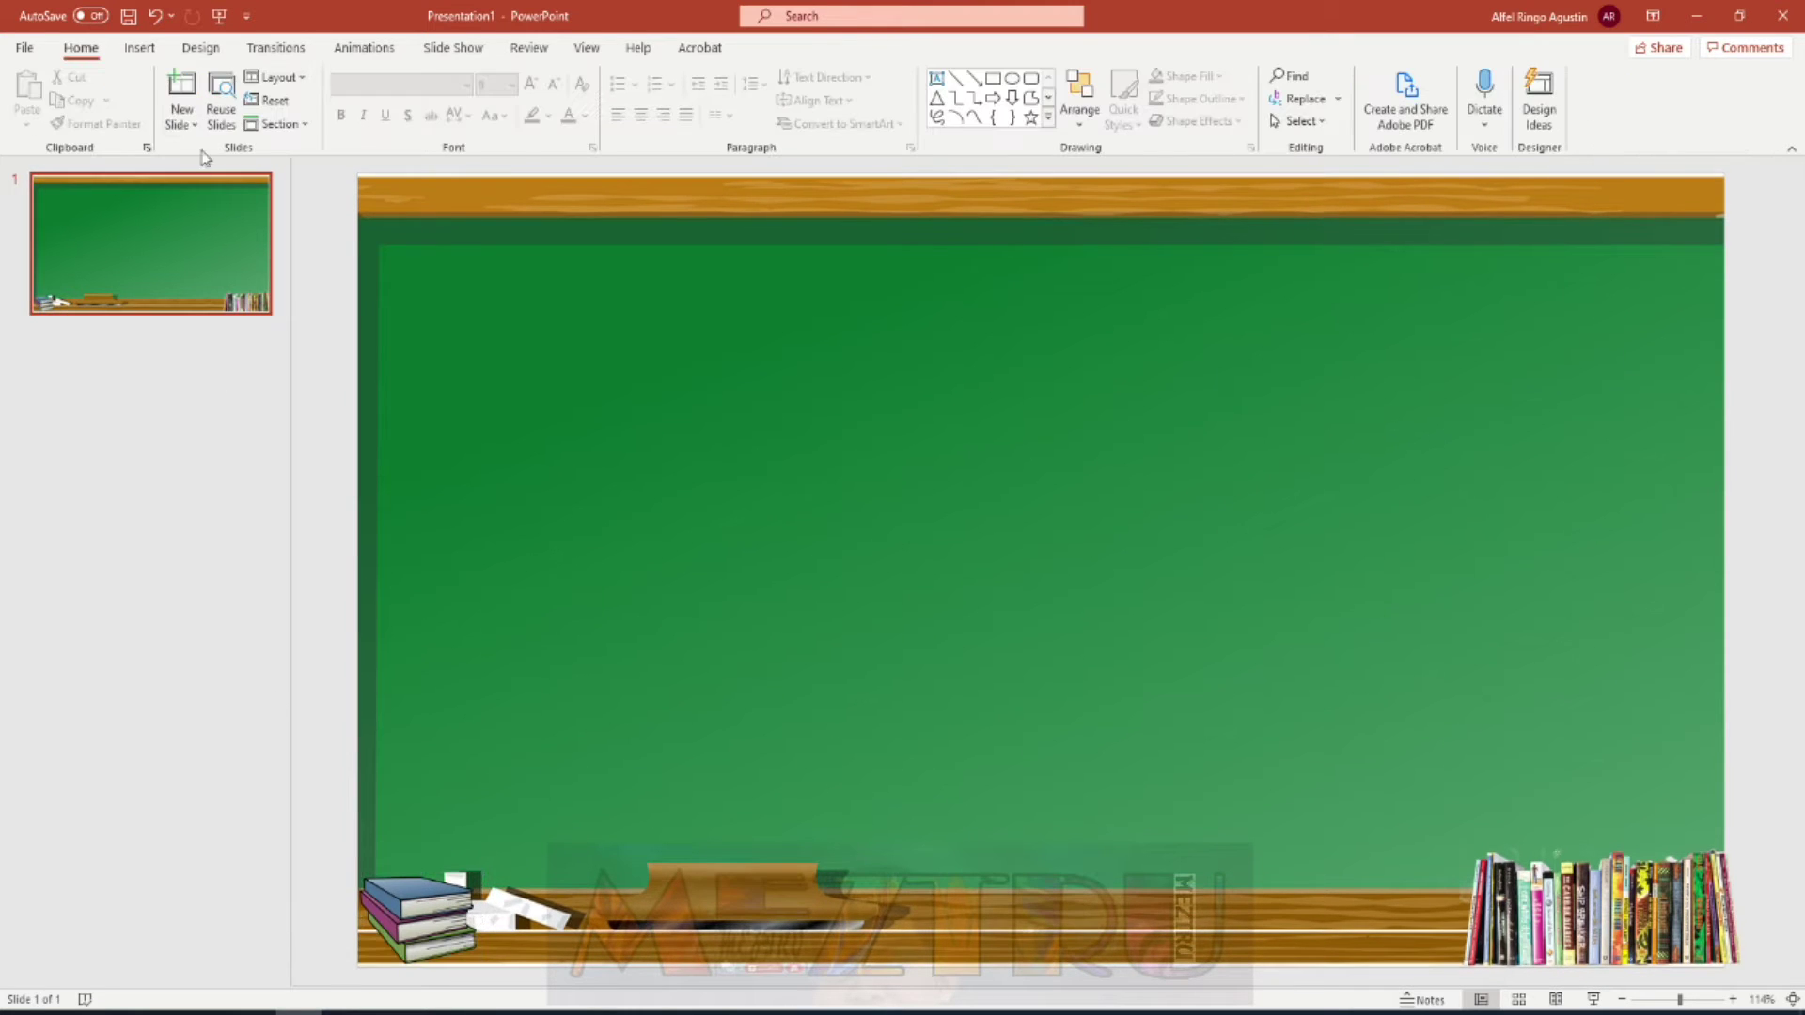
{"action": "left_click", "coordinate": [139, 49]}
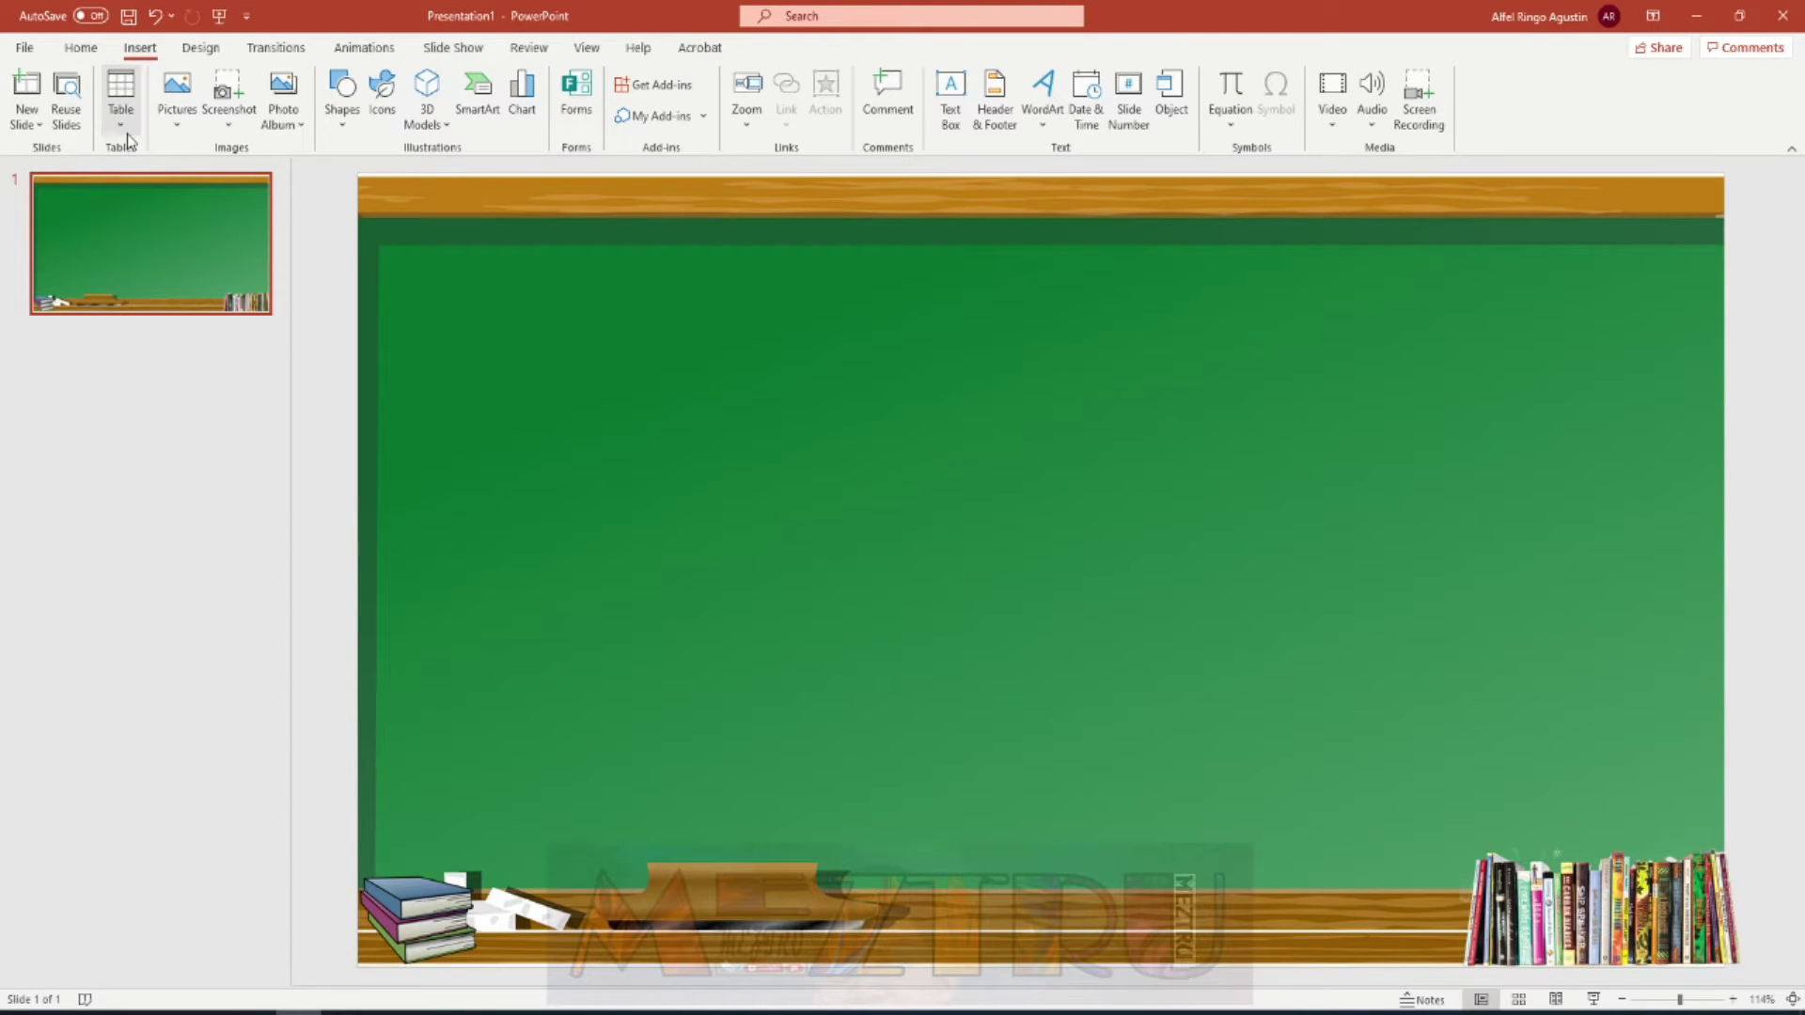
- Tilt the lower-left book stack slightly and enlarge it to about 1.19" by 1.59"
{"action": "left_click", "coordinate": [414, 846]}
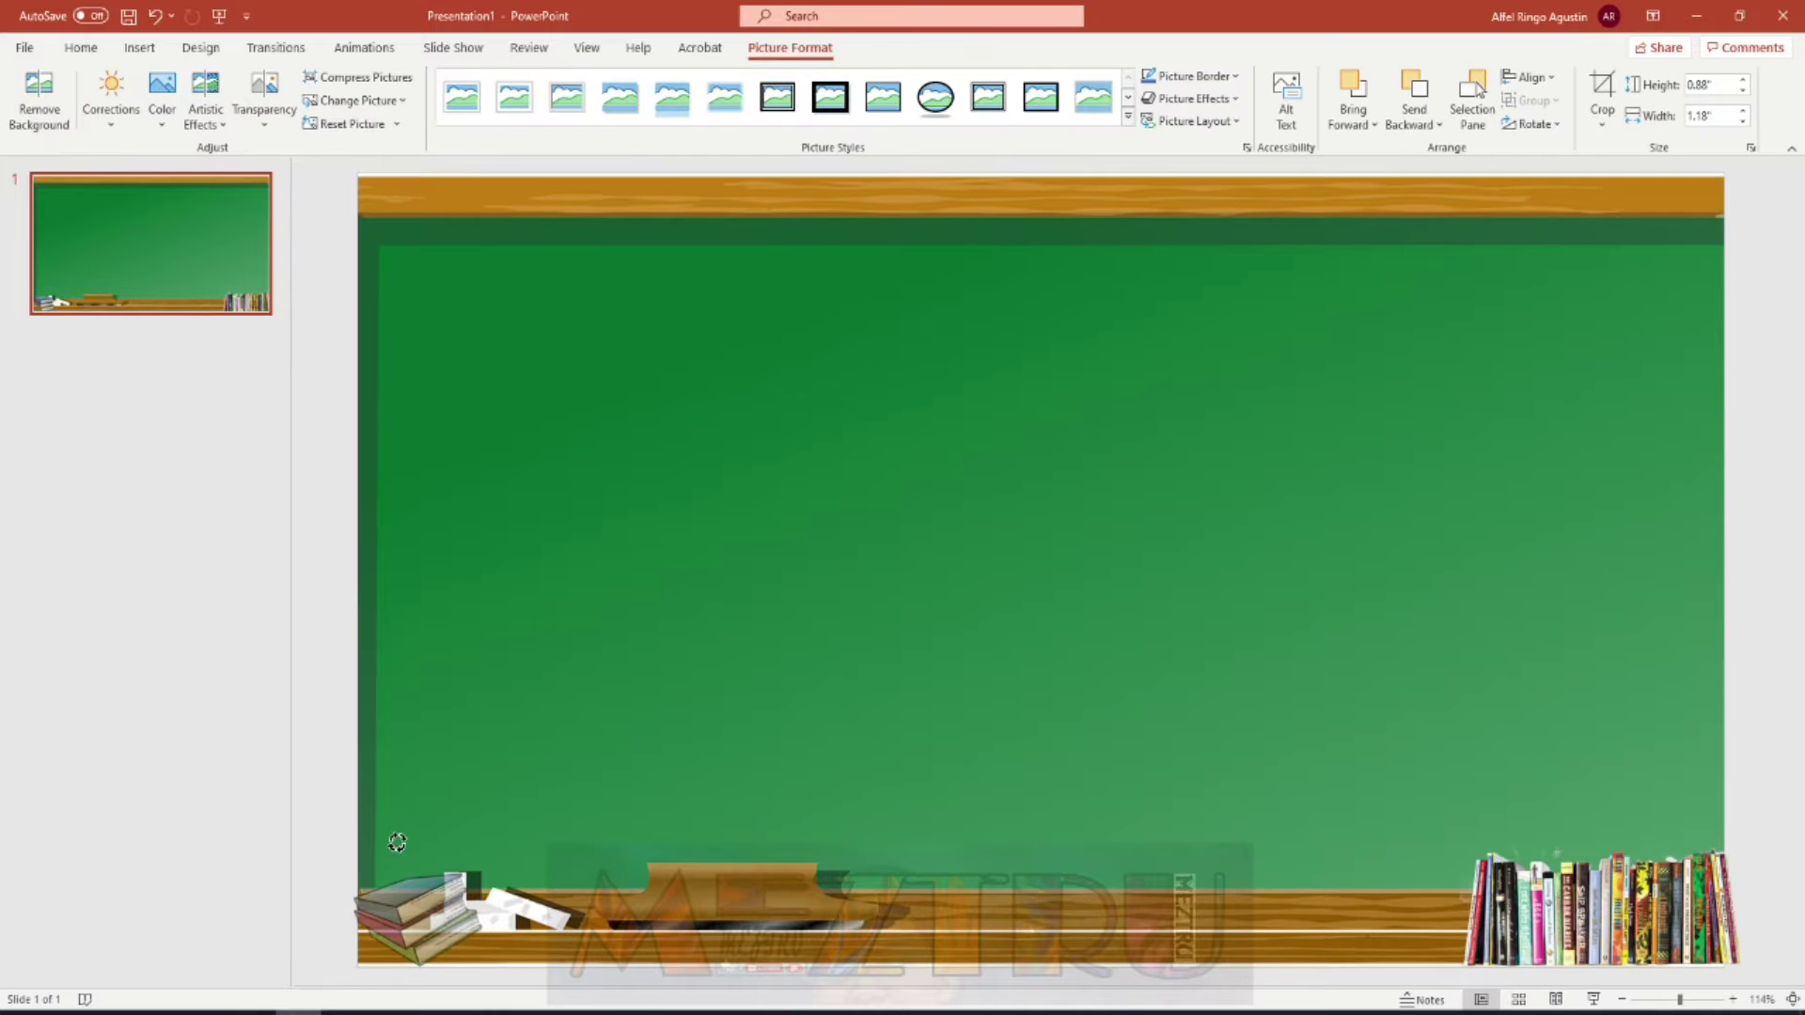
{"action": "left_click_drag", "start_coordinate": [433, 851], "coordinate": [418, 939]}
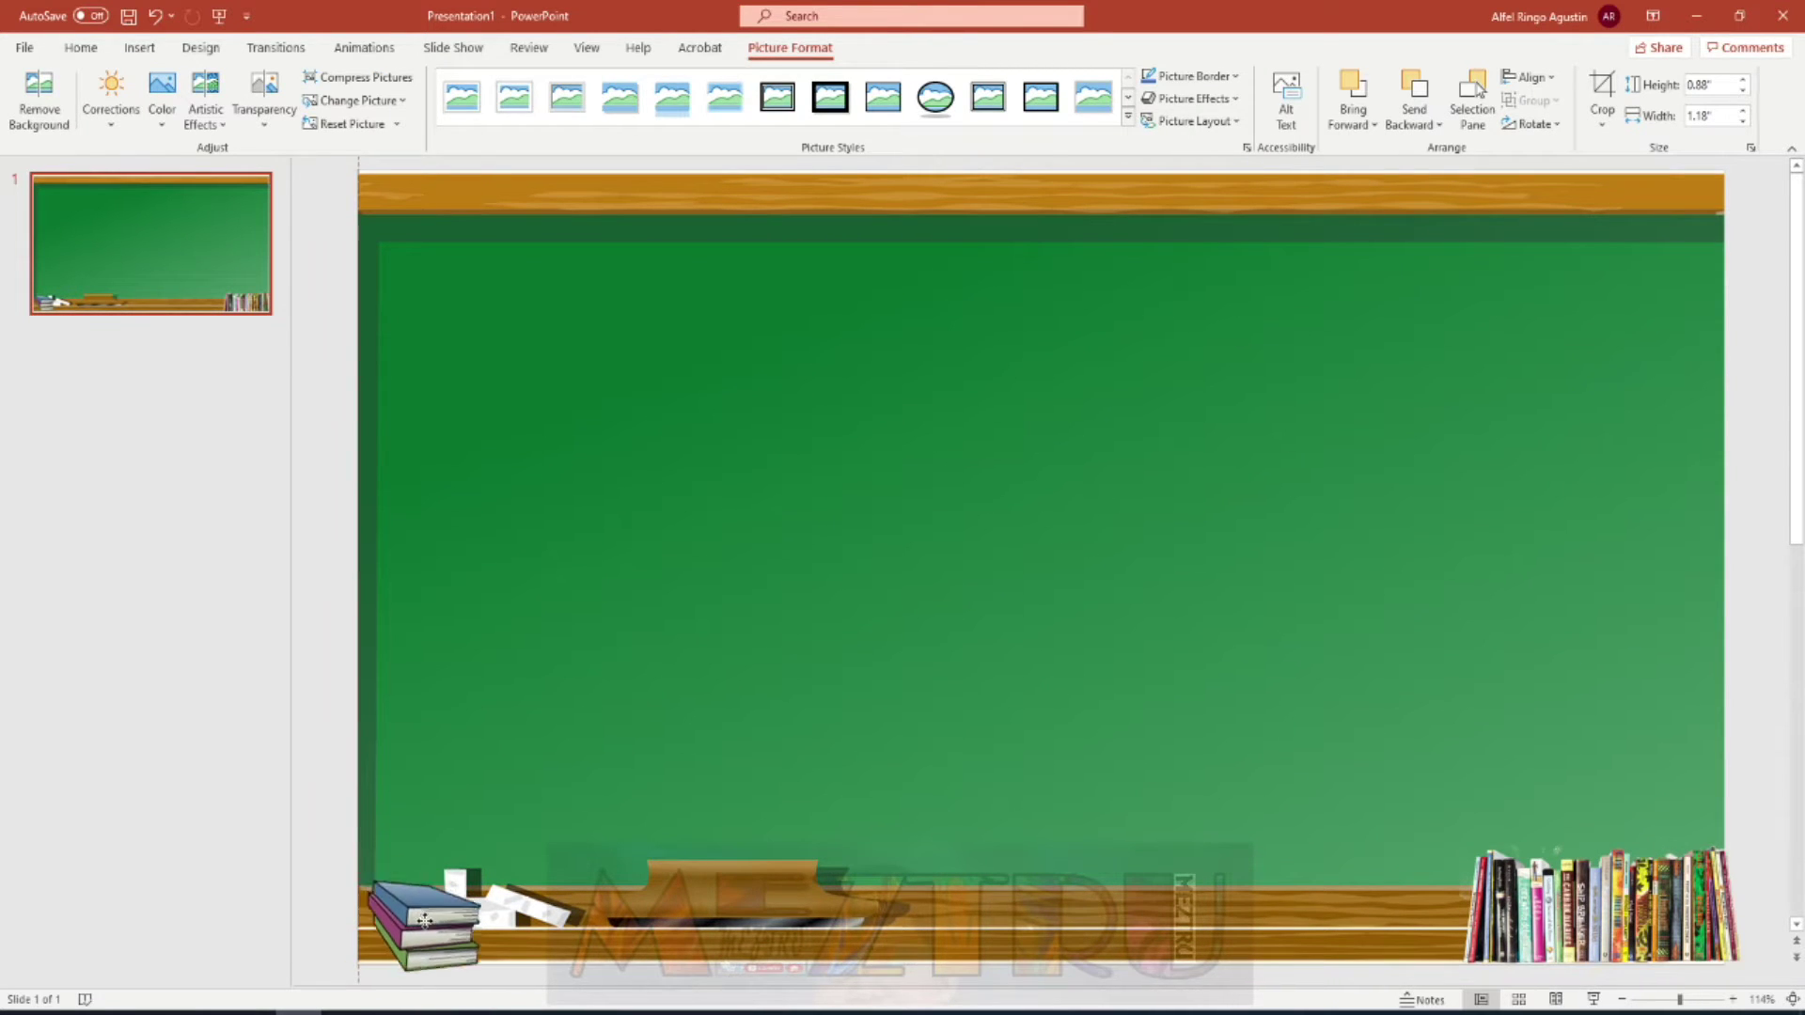
{"action": "left_click_drag", "start_coordinate": [446, 849], "coordinate": [403, 961]}
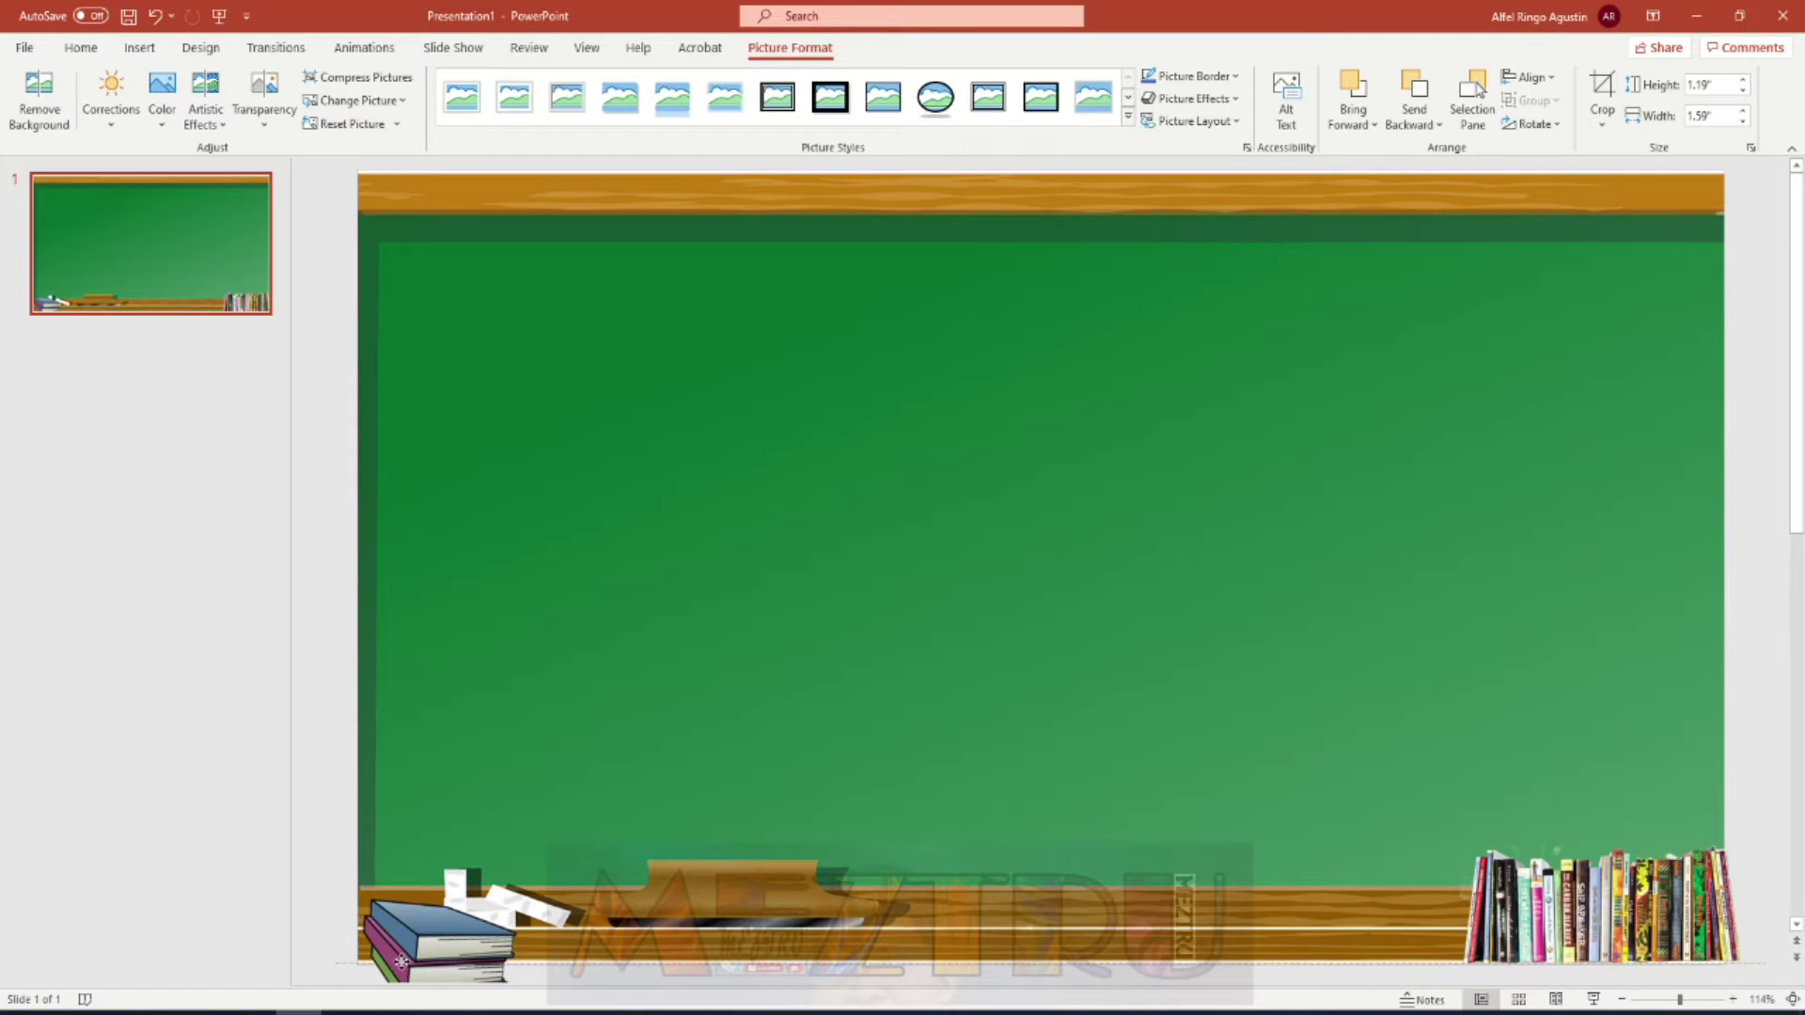
- Preview the slide in Slide Show, then return to editing
{"action": "left_click", "coordinate": [1590, 1002]}
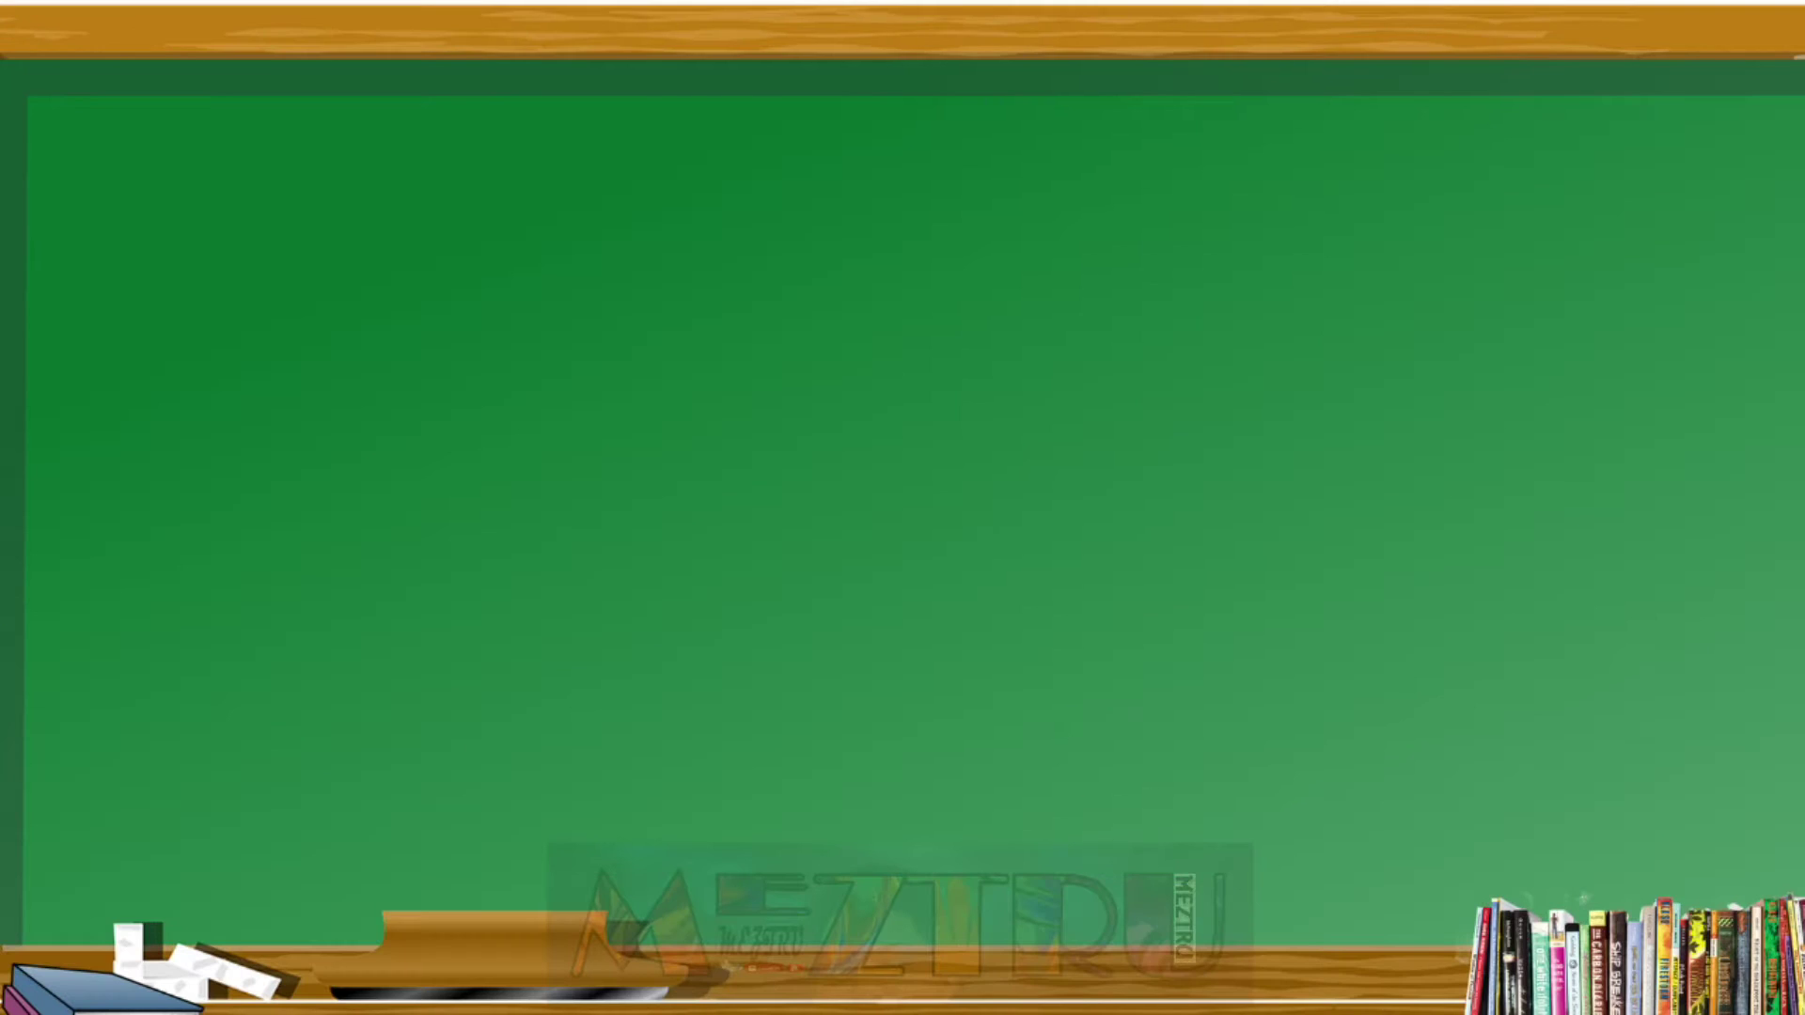
{"action": "key", "text": "Escape"}
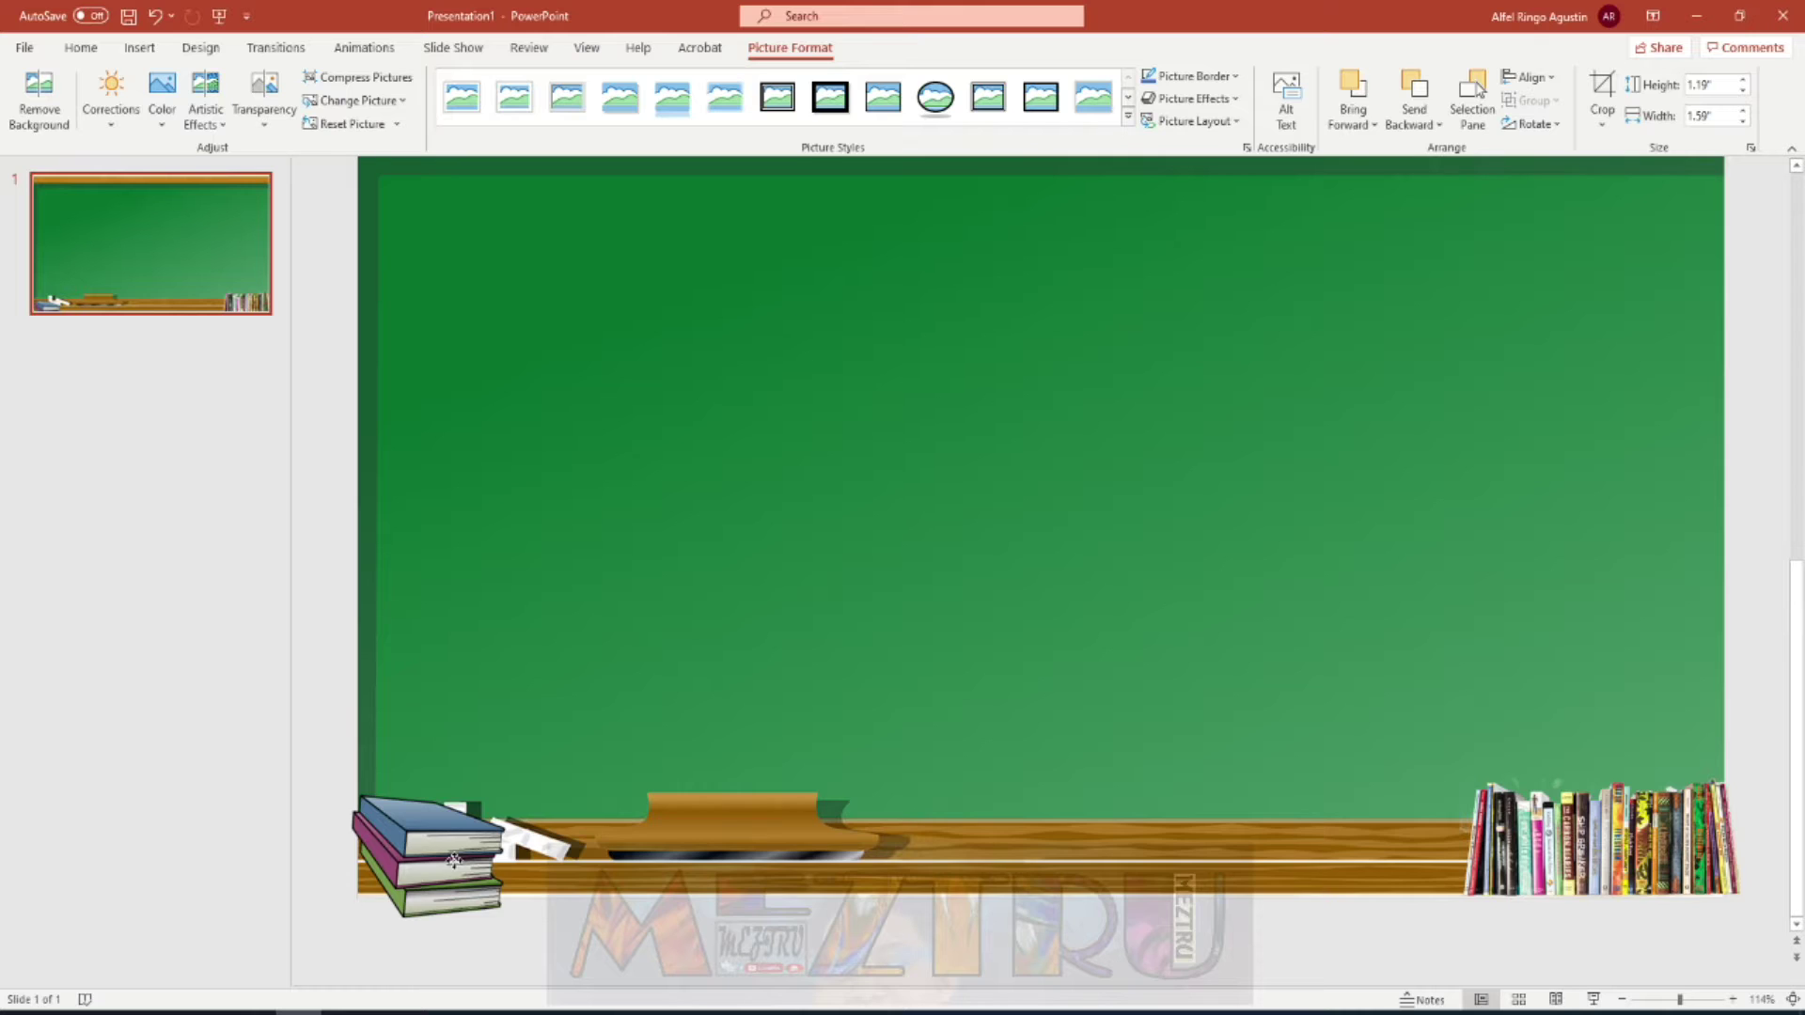
{"action": "left_click", "coordinate": [1596, 1002]}
{"action": "key", "text": "Escape"}
- Insert the apple GIF, tenor.gif and tenor (1).gif from the Downloads folder
{"action": "left_click", "coordinate": [139, 47]}
{"action": "left_click", "coordinate": [342, 99]}
{"action": "left_click", "coordinate": [170, 127]}
{"action": "left_click", "coordinate": [177, 98]}
{"action": "left_click", "coordinate": [212, 161]}
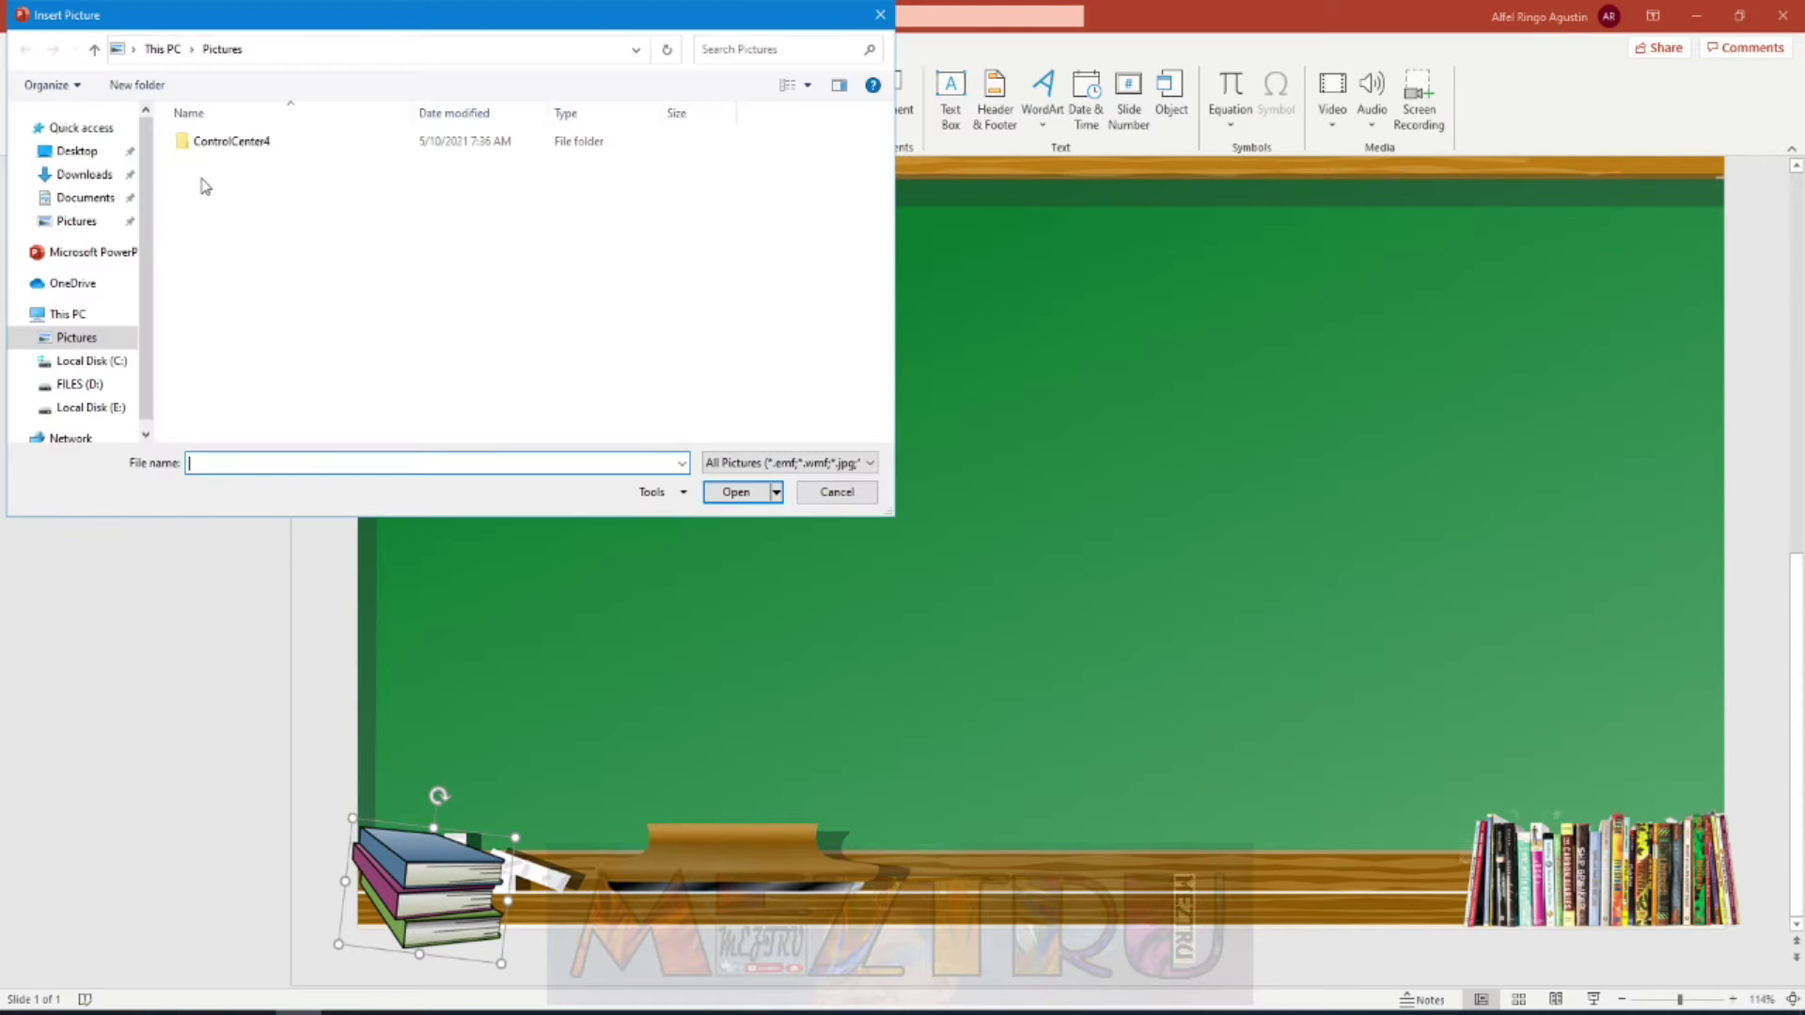
{"action": "left_click", "coordinate": [347, 165]}
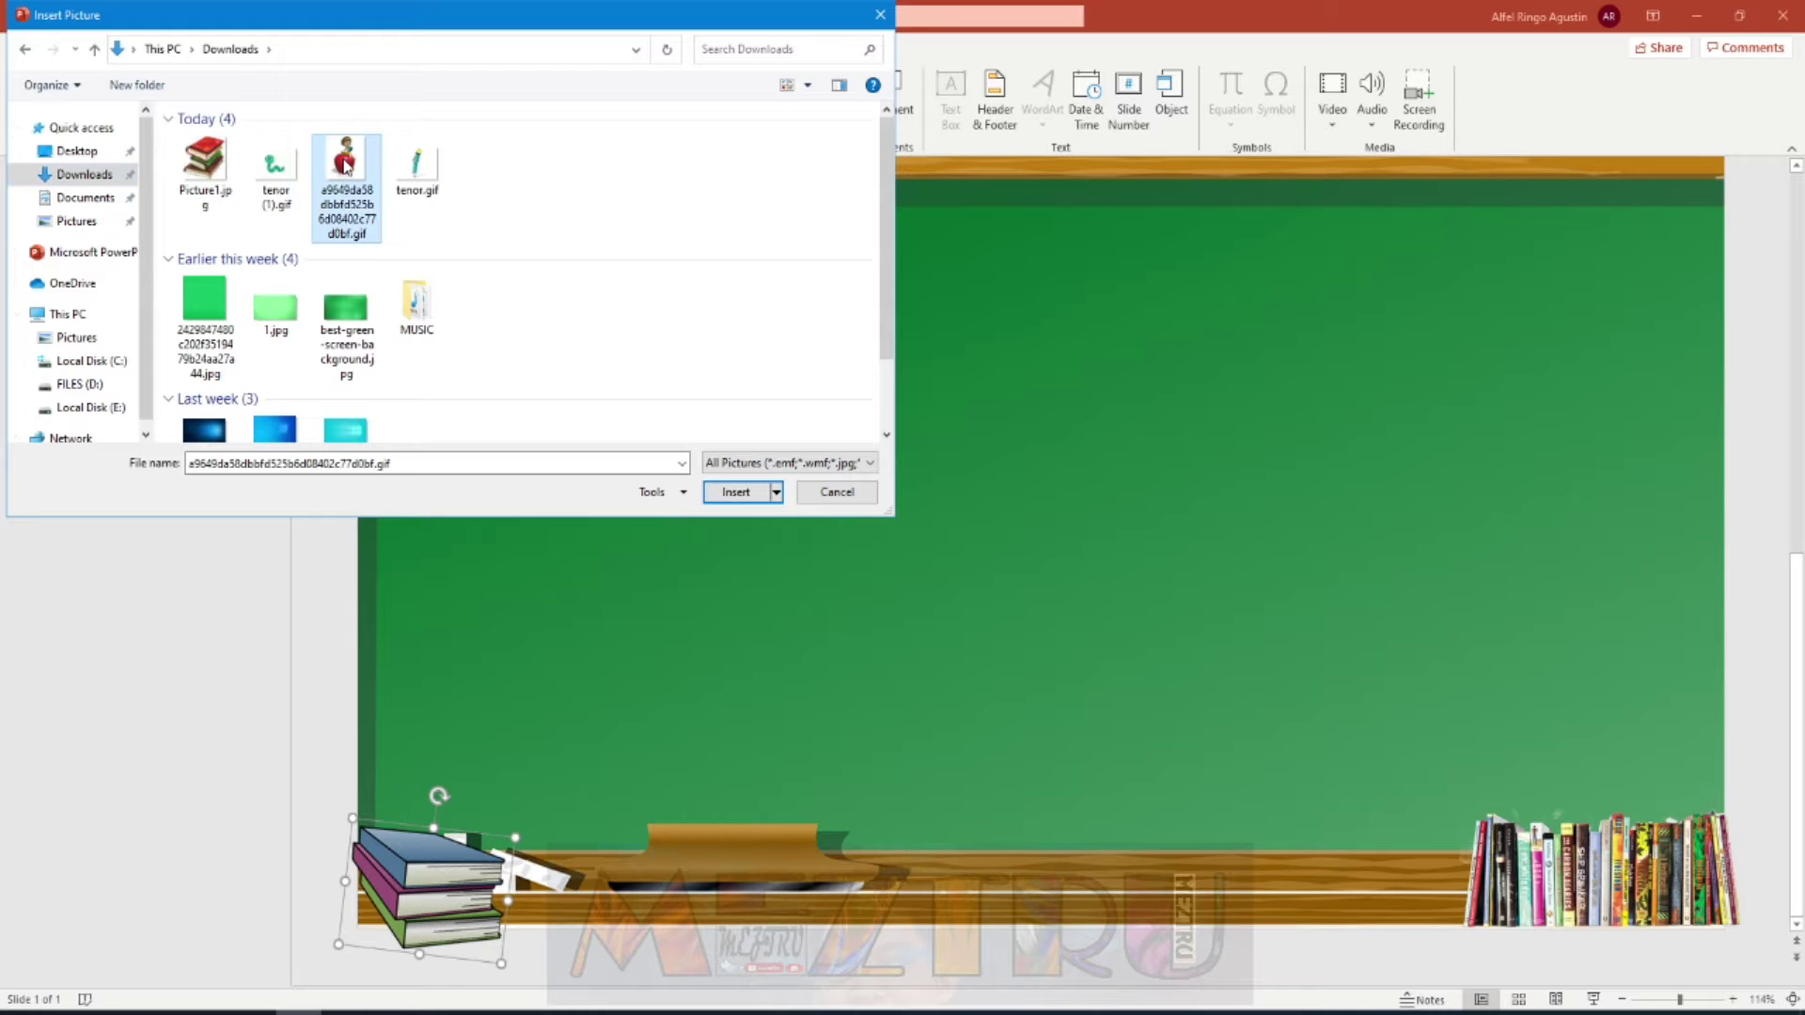
{"action": "left_click", "coordinate": [411, 174], "text": "ctrl"}
{"action": "left_click", "coordinate": [285, 173], "text": "ctrl"}
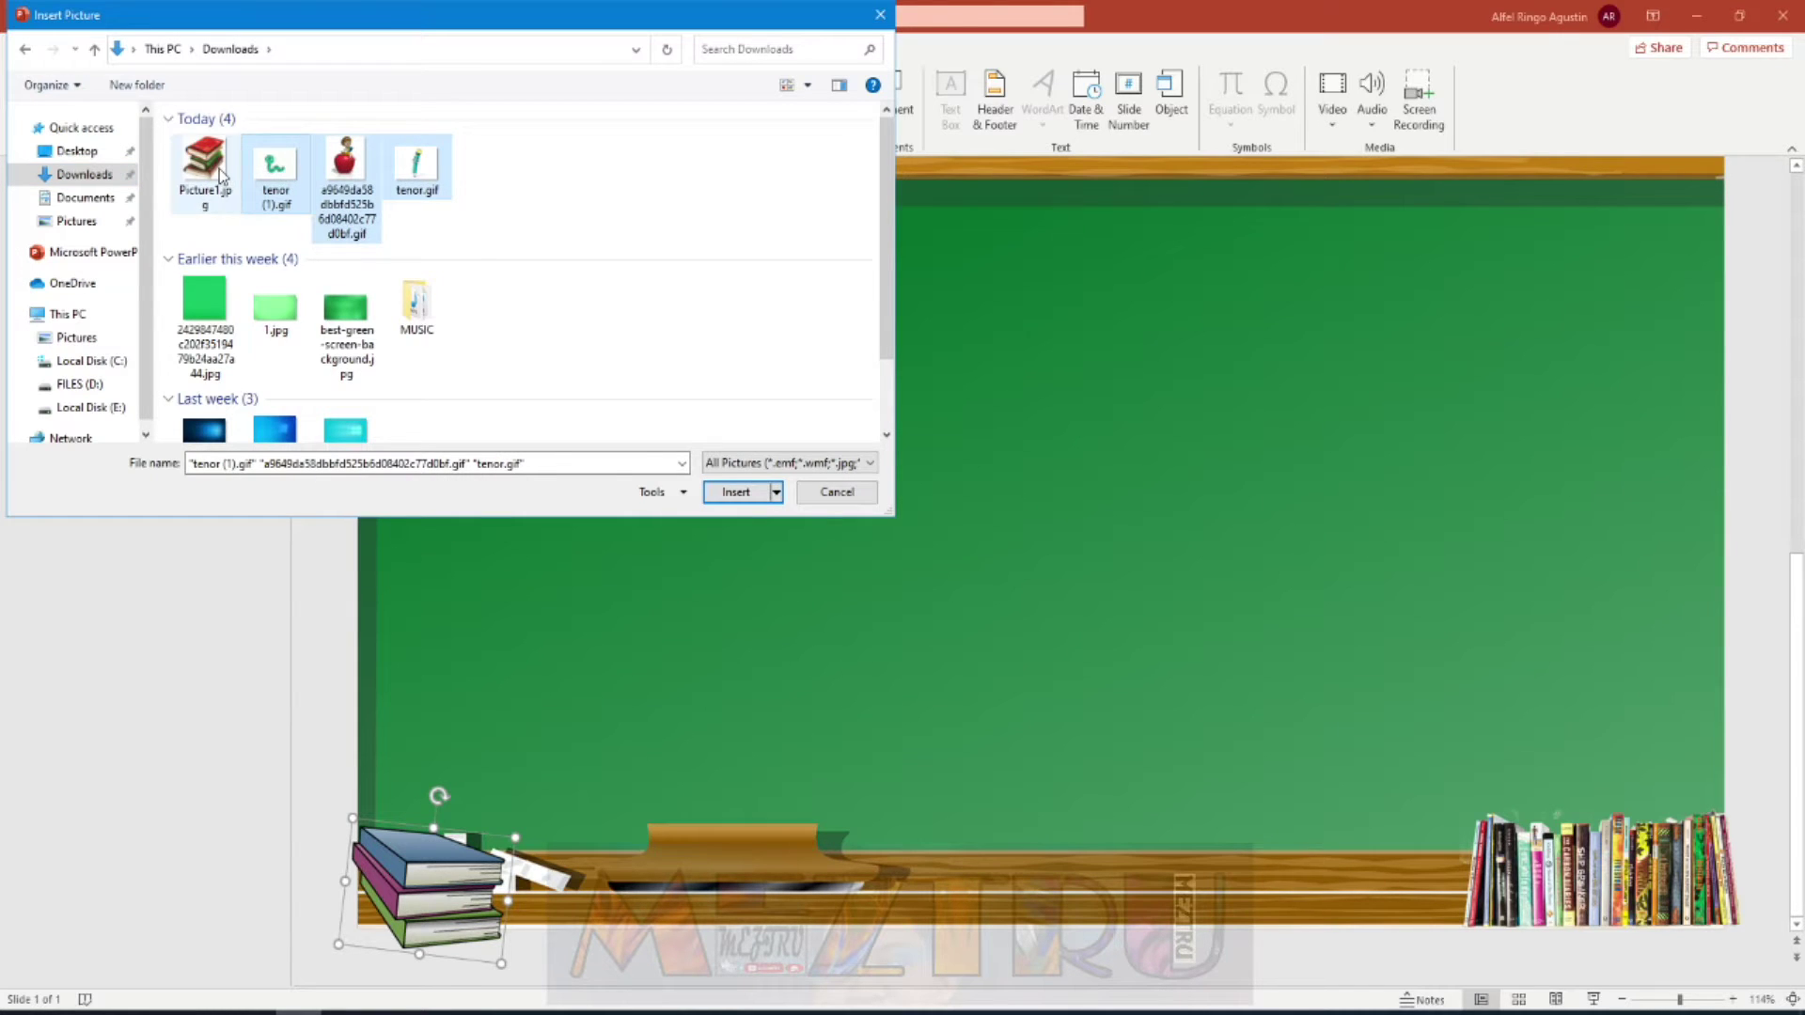
{"action": "left_click", "coordinate": [729, 492]}
- Spread out the pencil and apple GIFs and shrink the apple to 1.15" by 1.05"
{"action": "left_click", "coordinate": [335, 475]}
{"action": "mouse_move", "coordinate": [1008, 531]}
{"action": "left_mouse_down"}
{"action": "mouse_move", "coordinate": [625, 523]}
{"action": "mouse_move", "coordinate": [1408, 458]}
{"action": "mouse_move", "coordinate": [945, 602]}
{"action": "mouse_move", "coordinate": [540, 474]}
{"action": "left_mouse_up"}
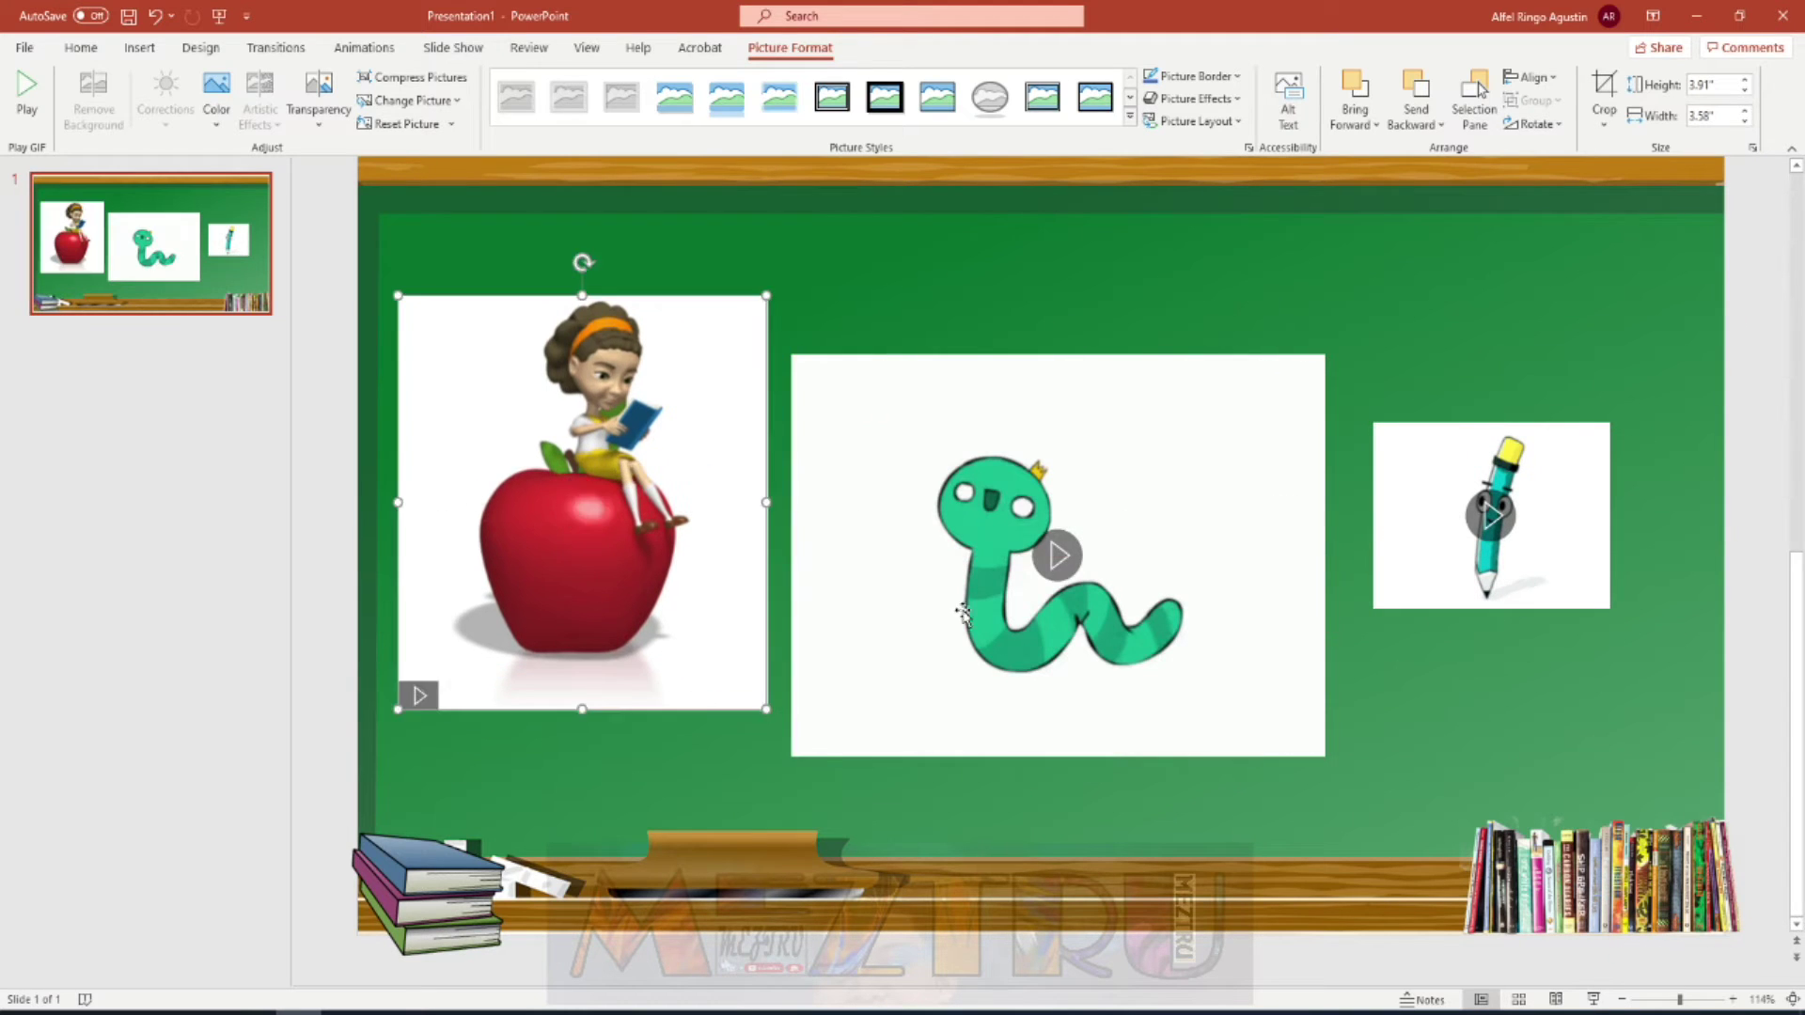
{"action": "left_click_drag", "start_coordinate": [940, 564], "coordinate": [958, 546]}
{"action": "left_click", "coordinate": [759, 665]}
{"action": "mouse_move", "coordinate": [764, 313]}
{"action": "left_mouse_down"}
{"action": "mouse_move", "coordinate": [665, 463]}
{"action": "mouse_move", "coordinate": [500, 641]}
{"action": "mouse_move", "coordinate": [415, 809]}
{"action": "left_mouse_up"}
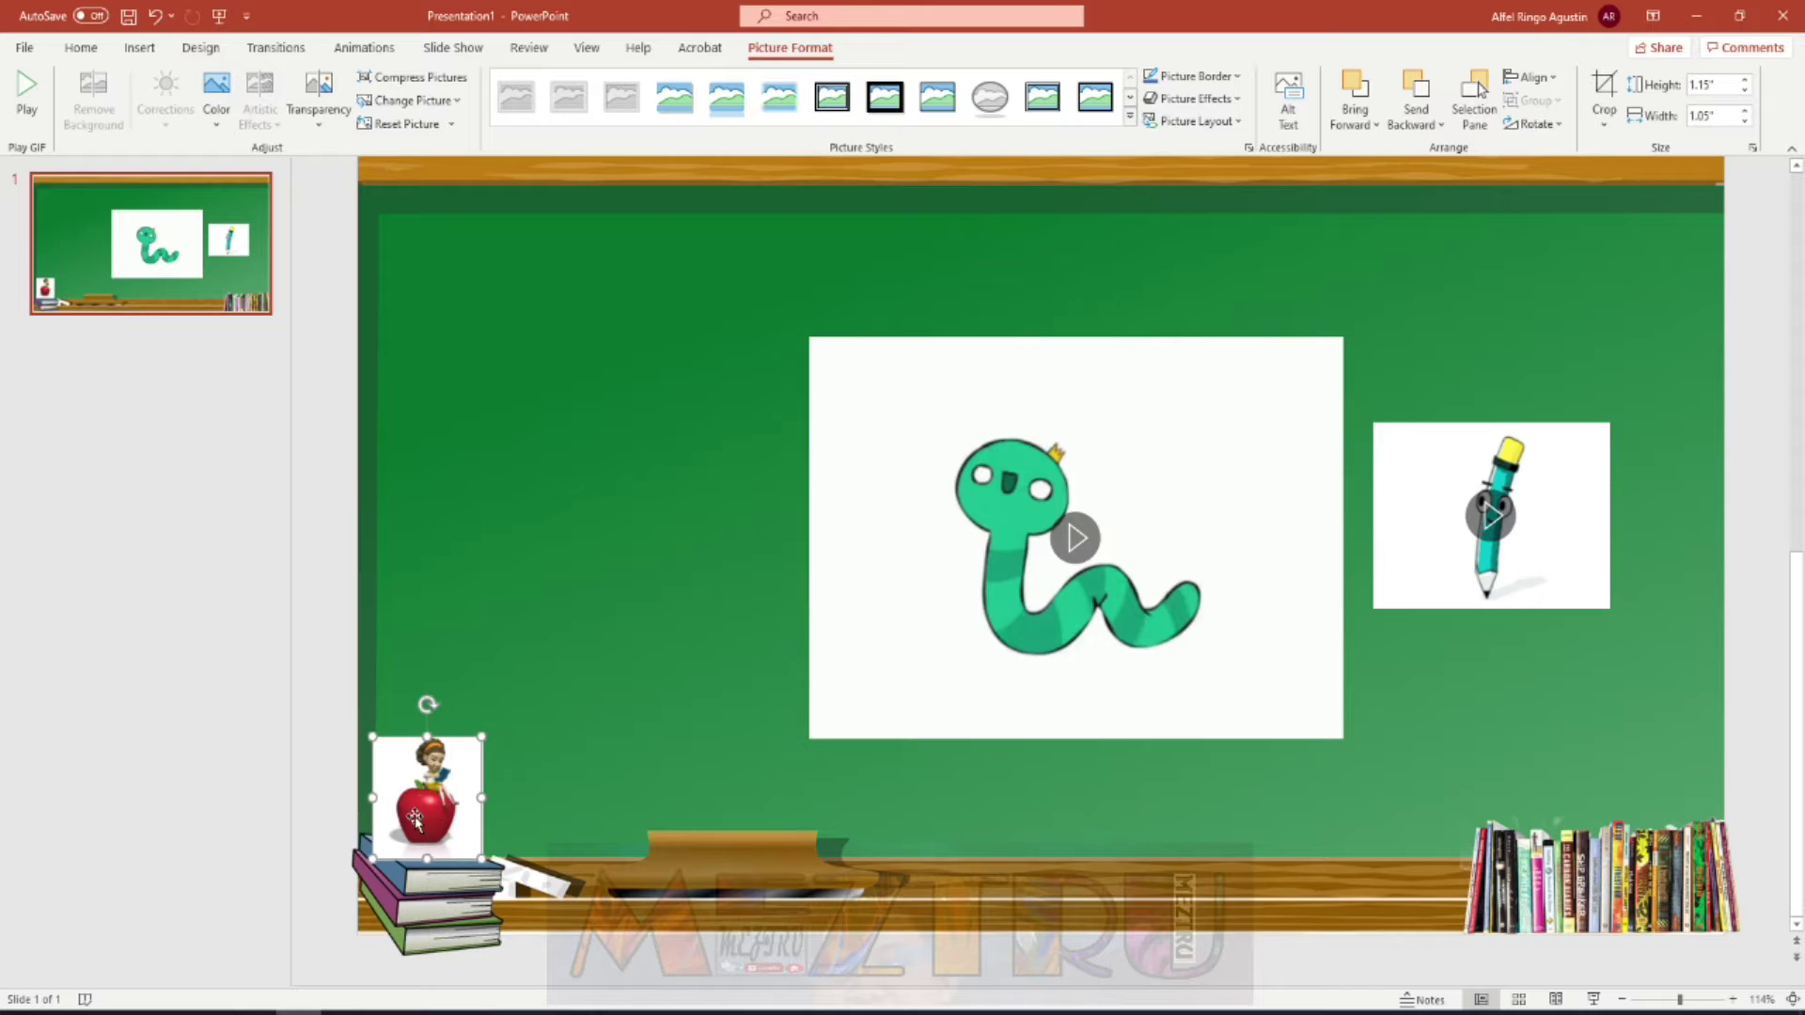
- Enlarge the girl-on-apple GIF slightly to about 1.47" by 1.35" on the books
{"action": "right_click", "coordinate": [435, 814]}
{"action": "left_click", "coordinate": [429, 732]}
{"action": "left_click_drag", "start_coordinate": [481, 739], "coordinate": [498, 719]}
{"action": "left_click", "coordinate": [301, 618]}
- Make the apple GIF's white background transparent with Set Transparent Color
{"action": "left_click", "coordinate": [451, 740]}
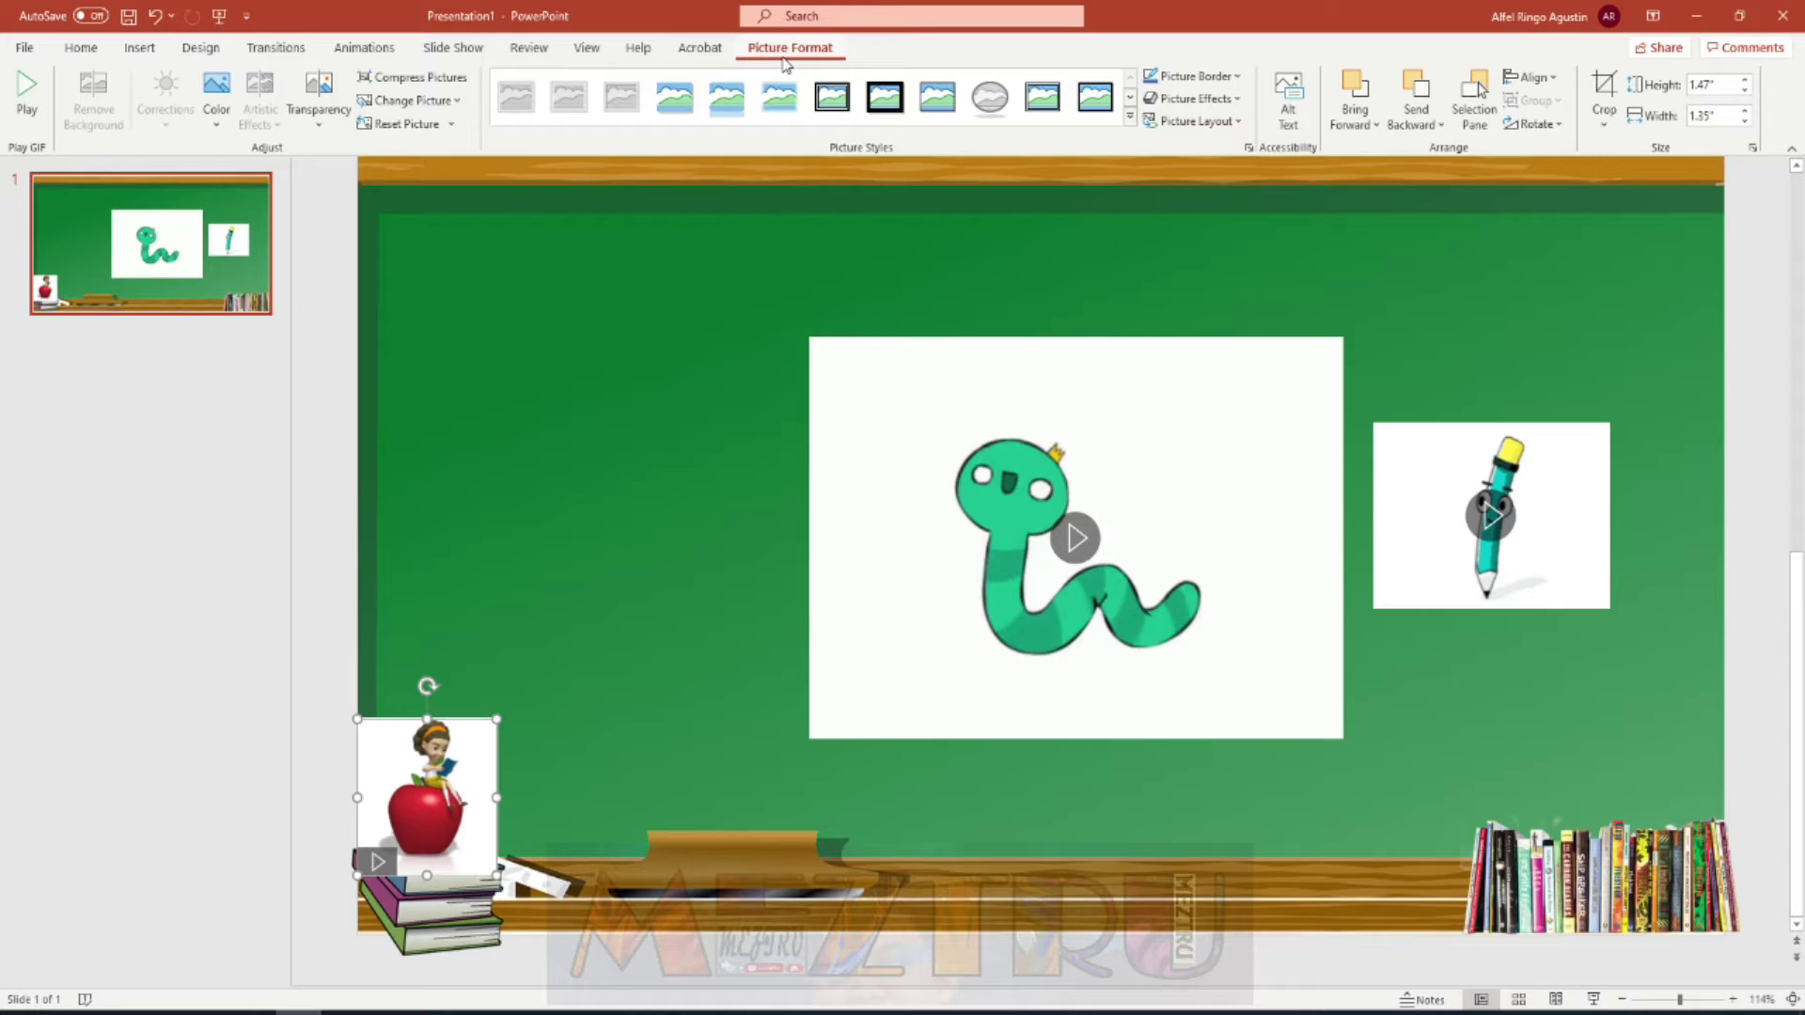
{"action": "left_click", "coordinate": [234, 120]}
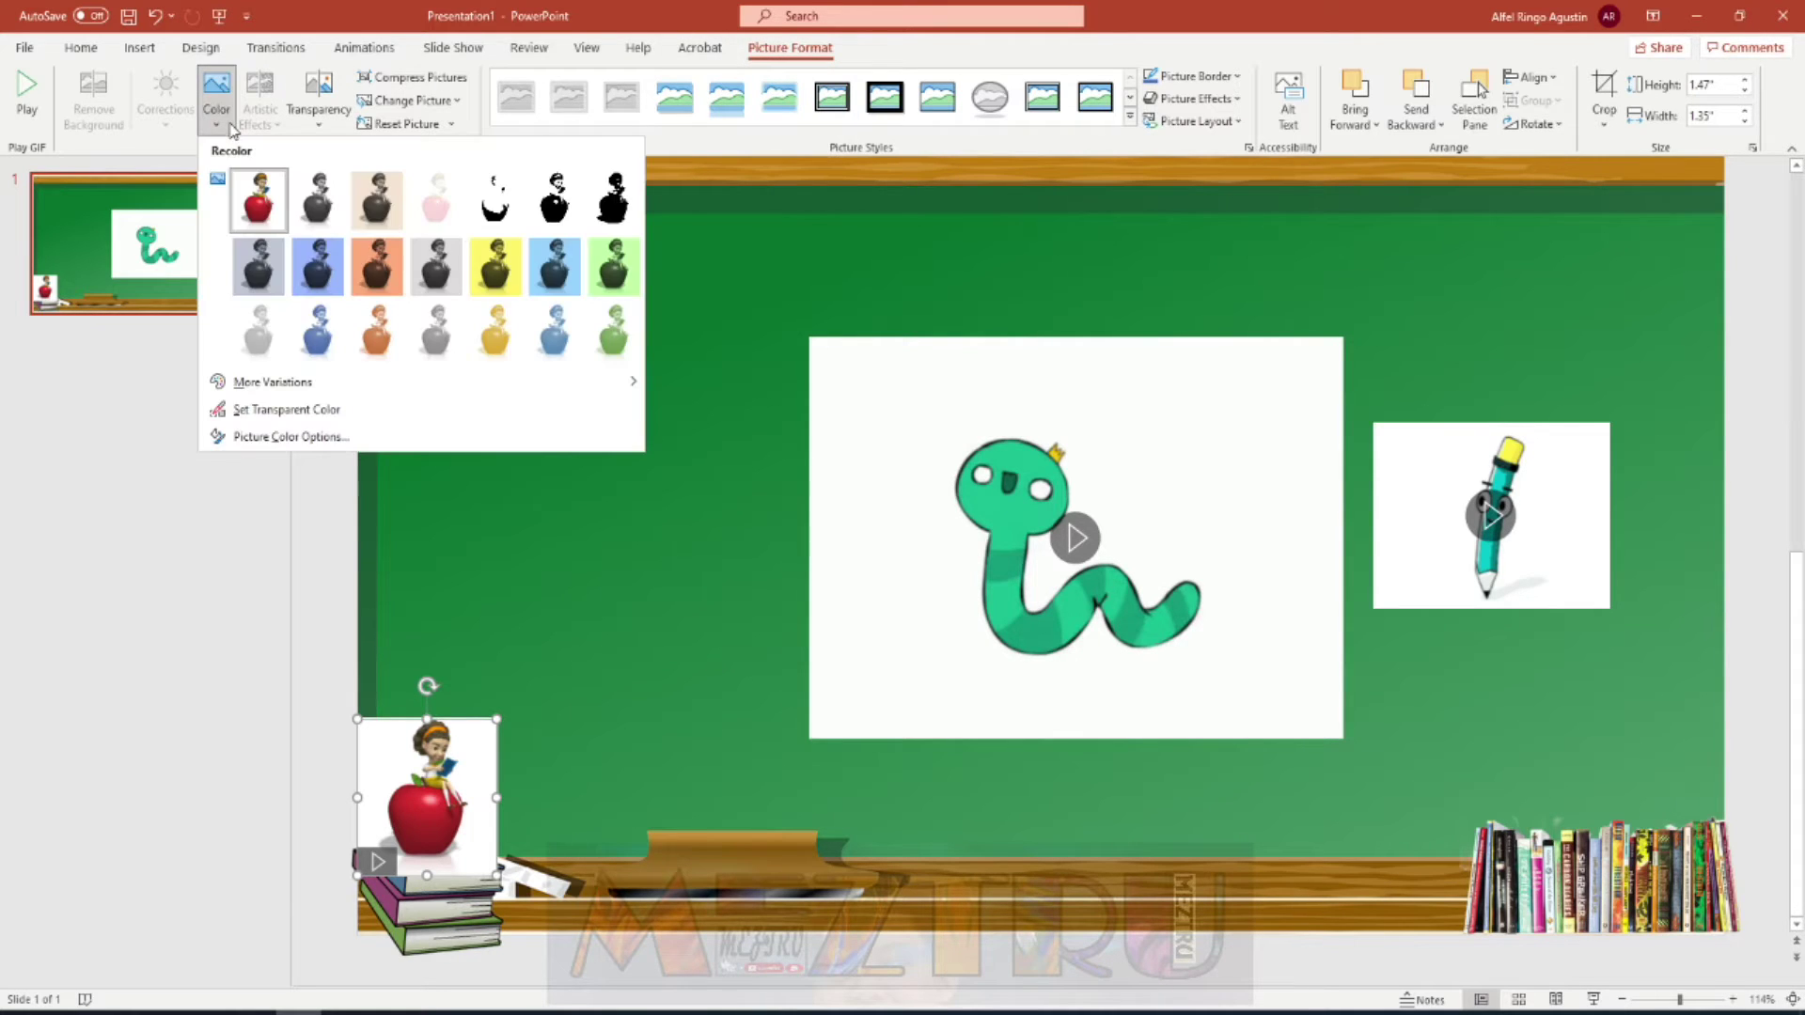
{"action": "left_click", "coordinate": [260, 411]}
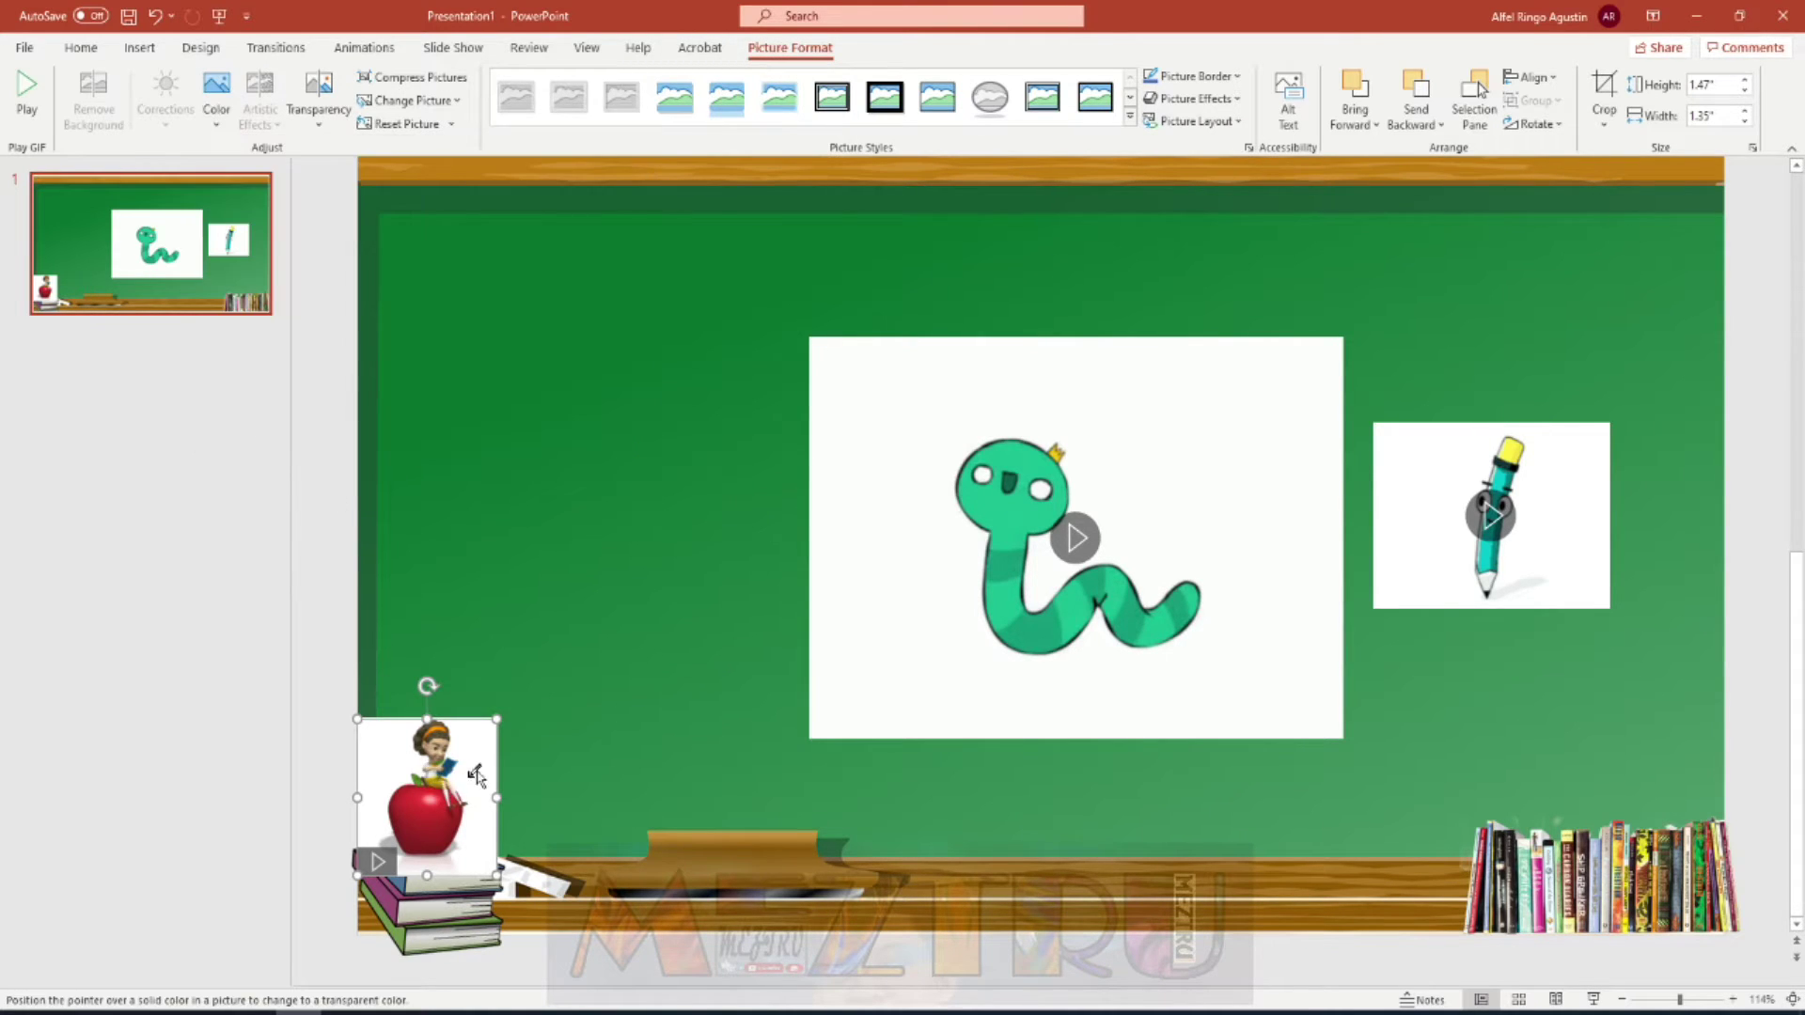
{"action": "left_click", "coordinate": [466, 778]}
{"action": "left_click", "coordinate": [333, 623]}
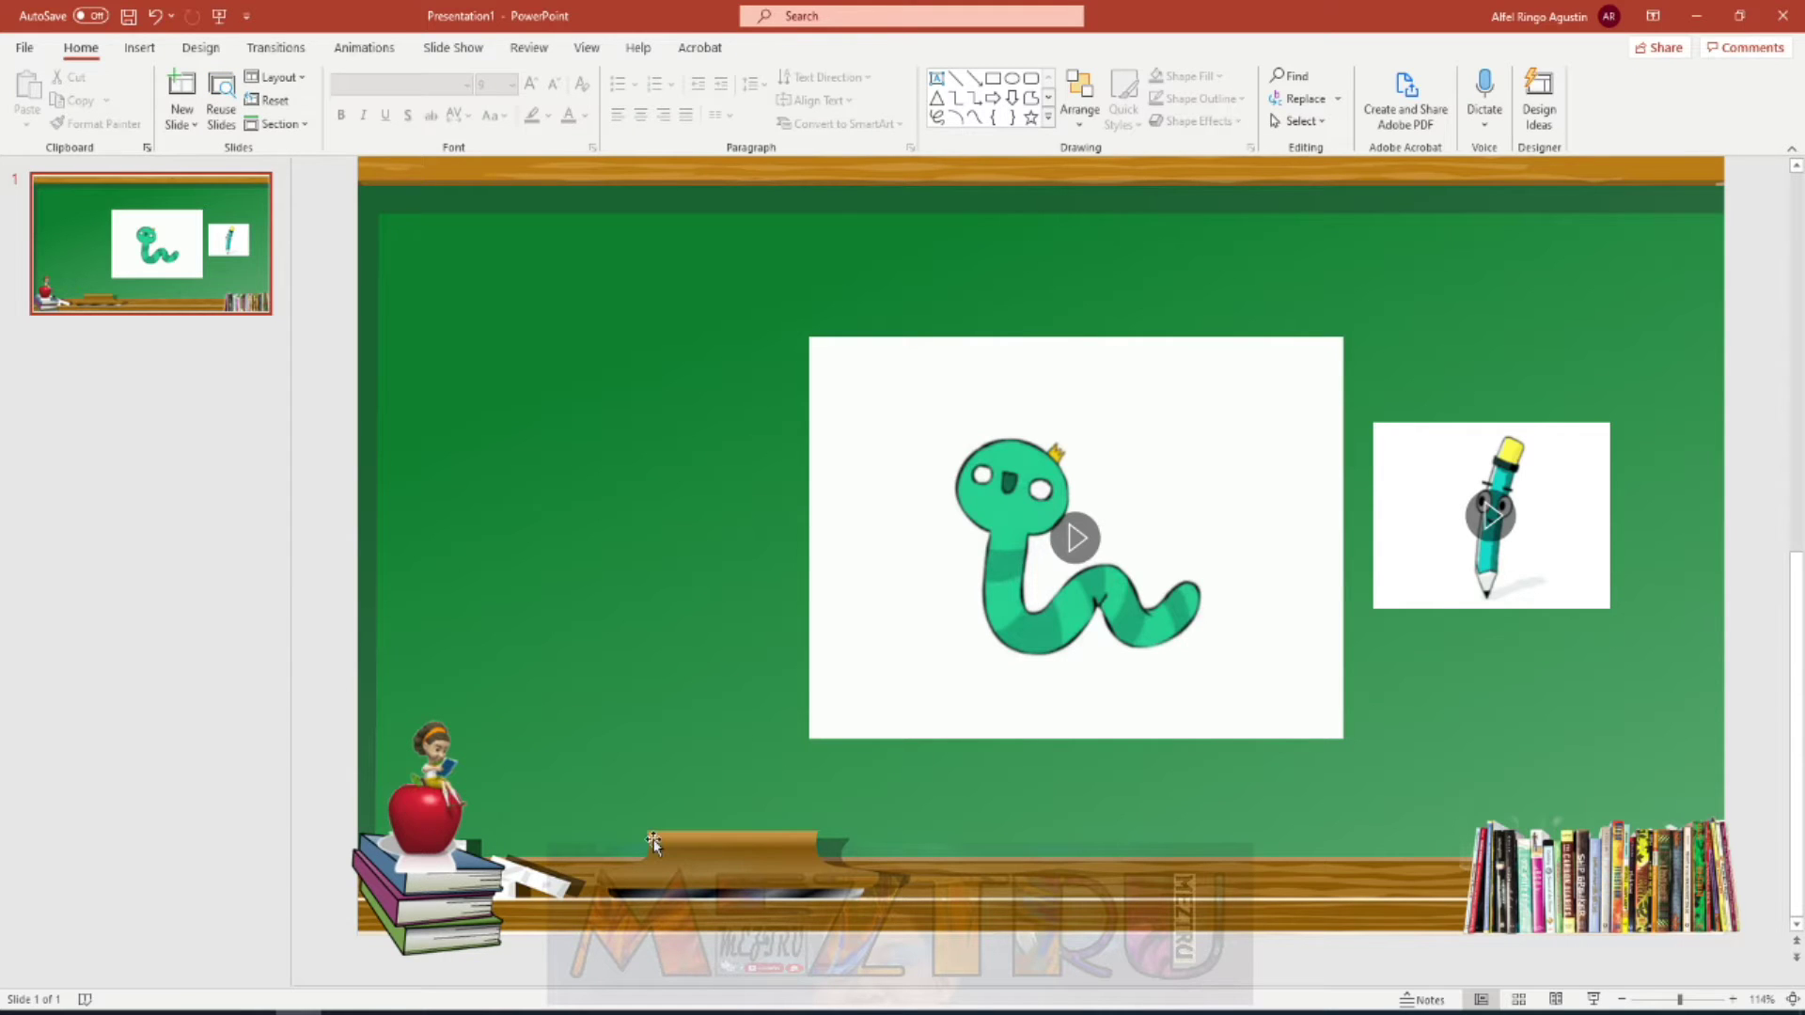
{"action": "left_click", "coordinate": [903, 673]}
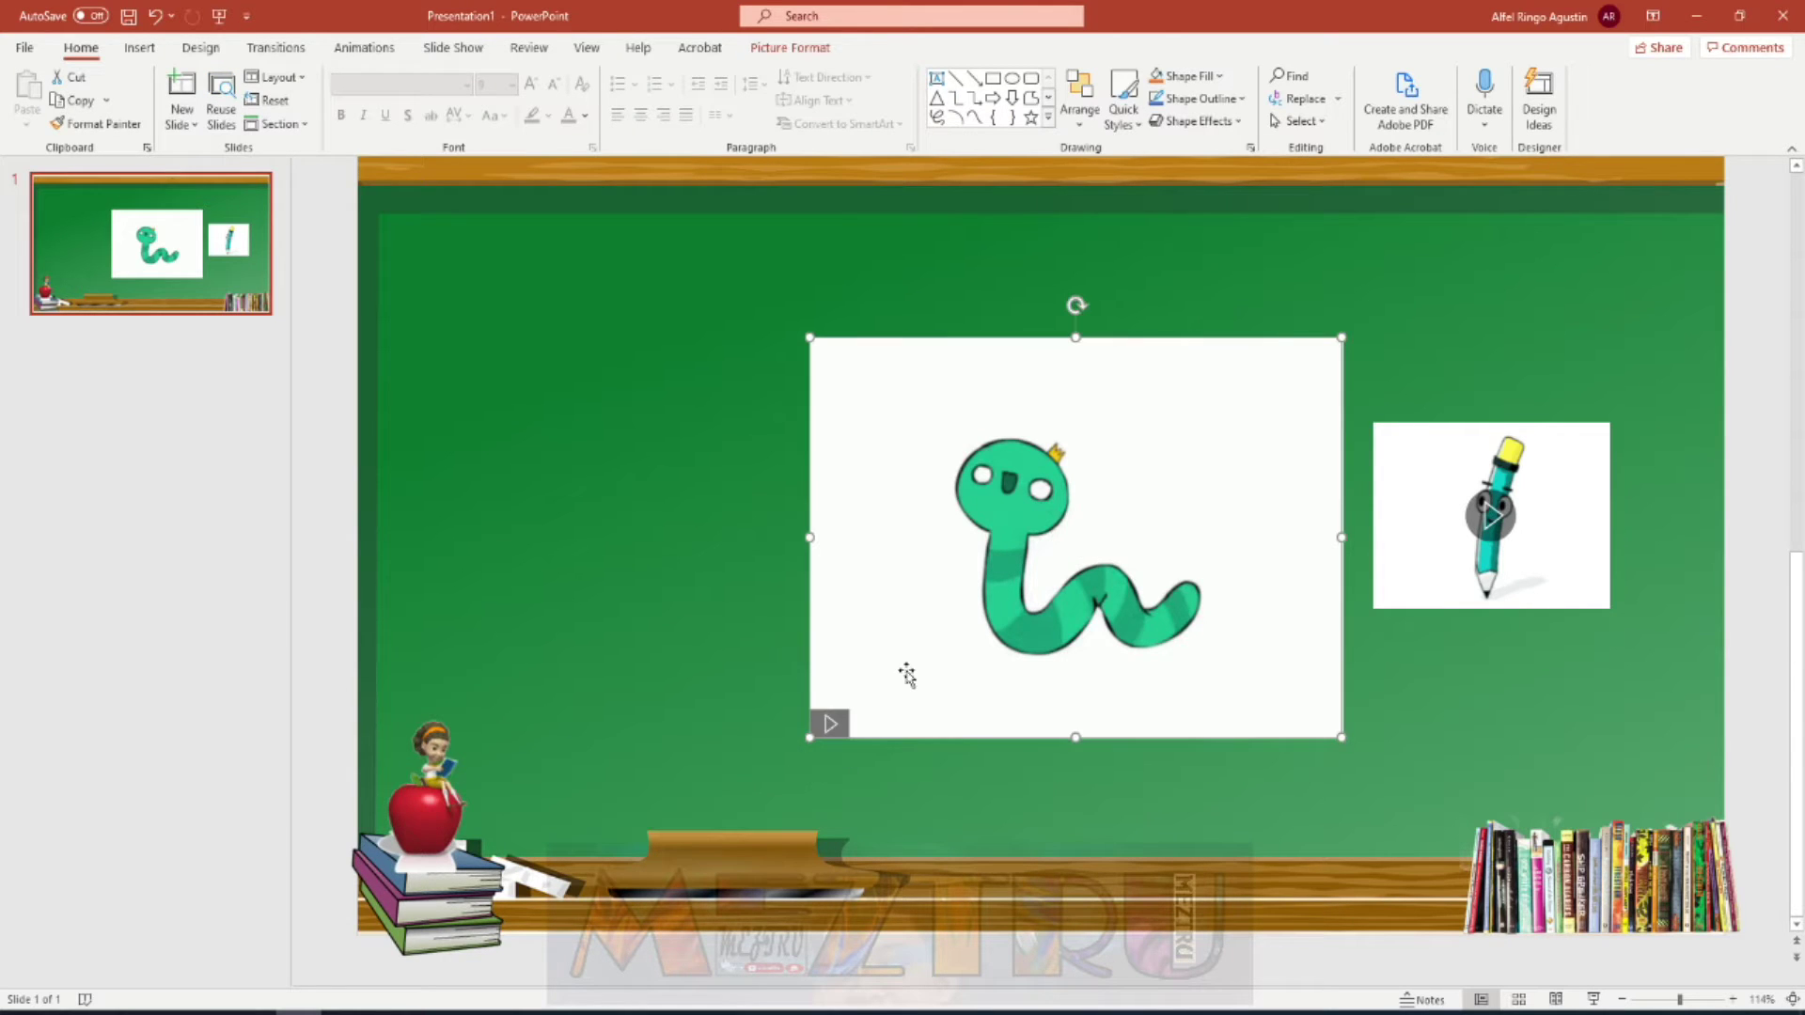
- Make the worm GIF's white background transparent, shrink it and place it on the bookshelf
{"action": "left_click", "coordinate": [789, 47]}
{"action": "left_click", "coordinate": [217, 94]}
{"action": "left_click", "coordinate": [282, 362]}
{"action": "left_click", "coordinate": [1175, 409]}
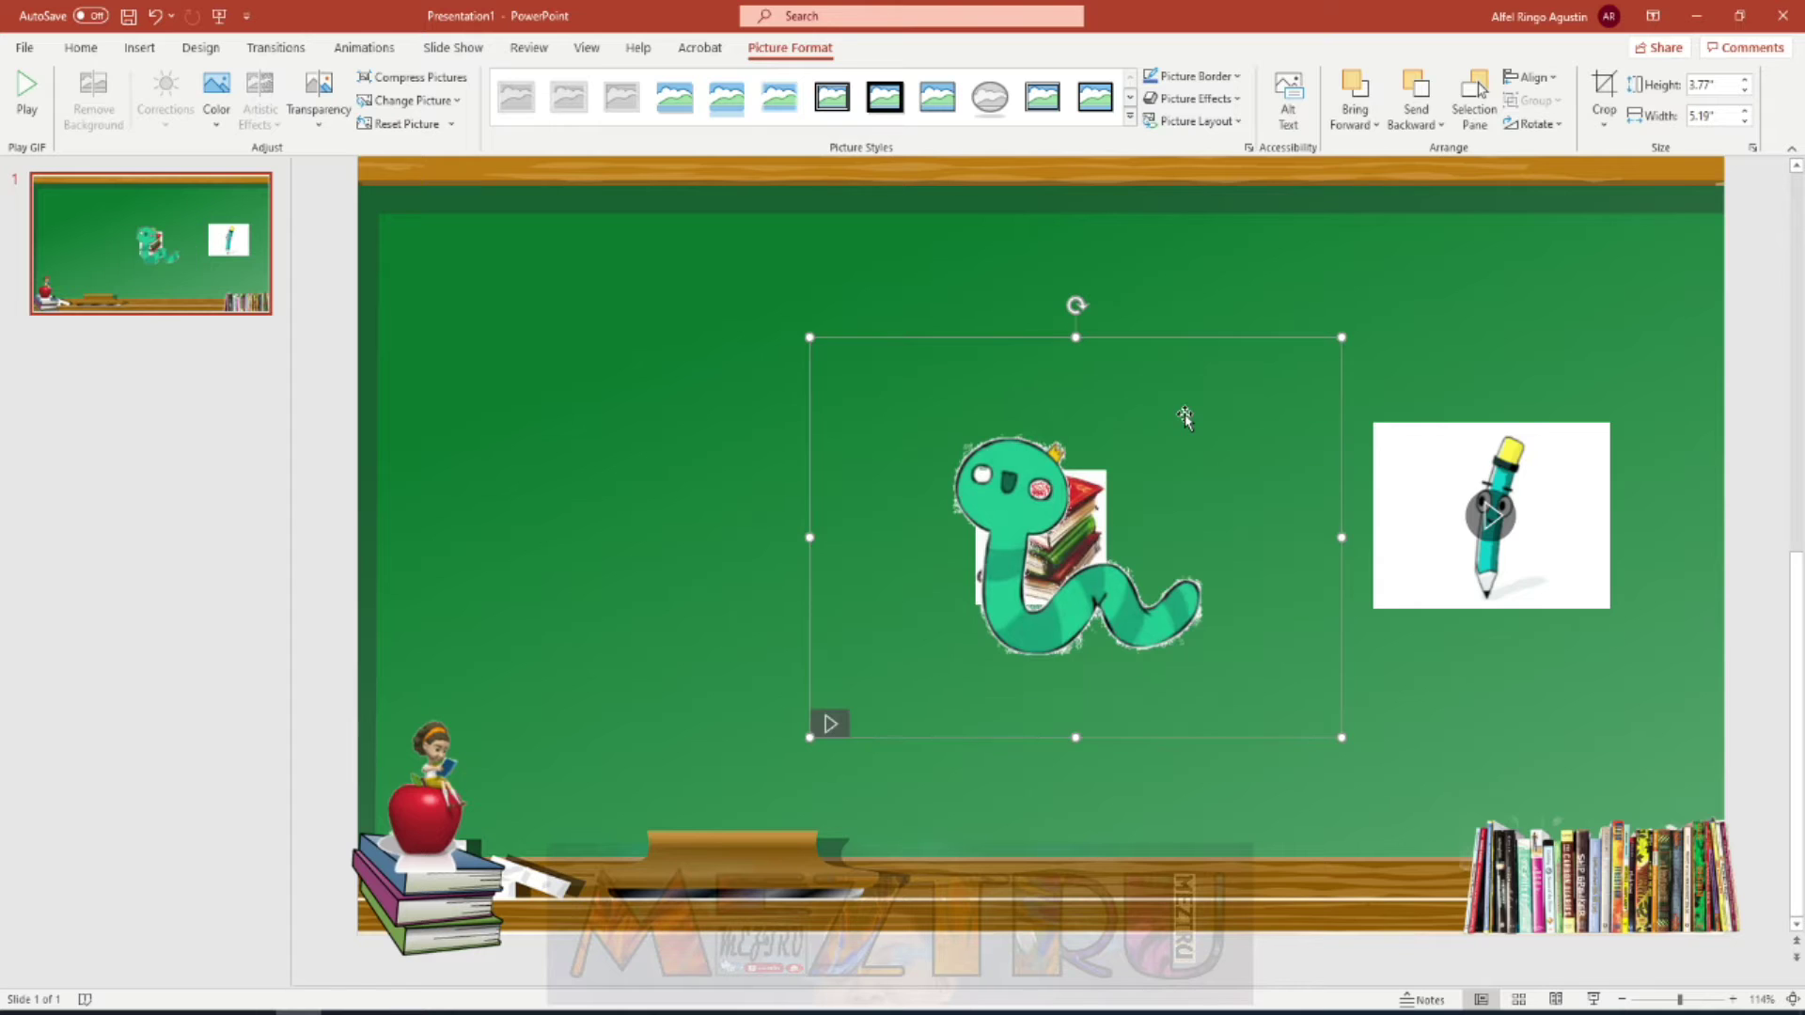
{"action": "left_click_drag", "start_coordinate": [809, 336], "coordinate": [1107, 564]}
{"action": "left_click_drag", "start_coordinate": [1212, 644], "coordinate": [1363, 885]}
{"action": "mouse_move", "coordinate": [1246, 800]}
{"action": "left_mouse_down"}
{"action": "mouse_move", "coordinate": [1363, 883]}
{"action": "mouse_move", "coordinate": [1546, 920]}
{"action": "left_mouse_up"}
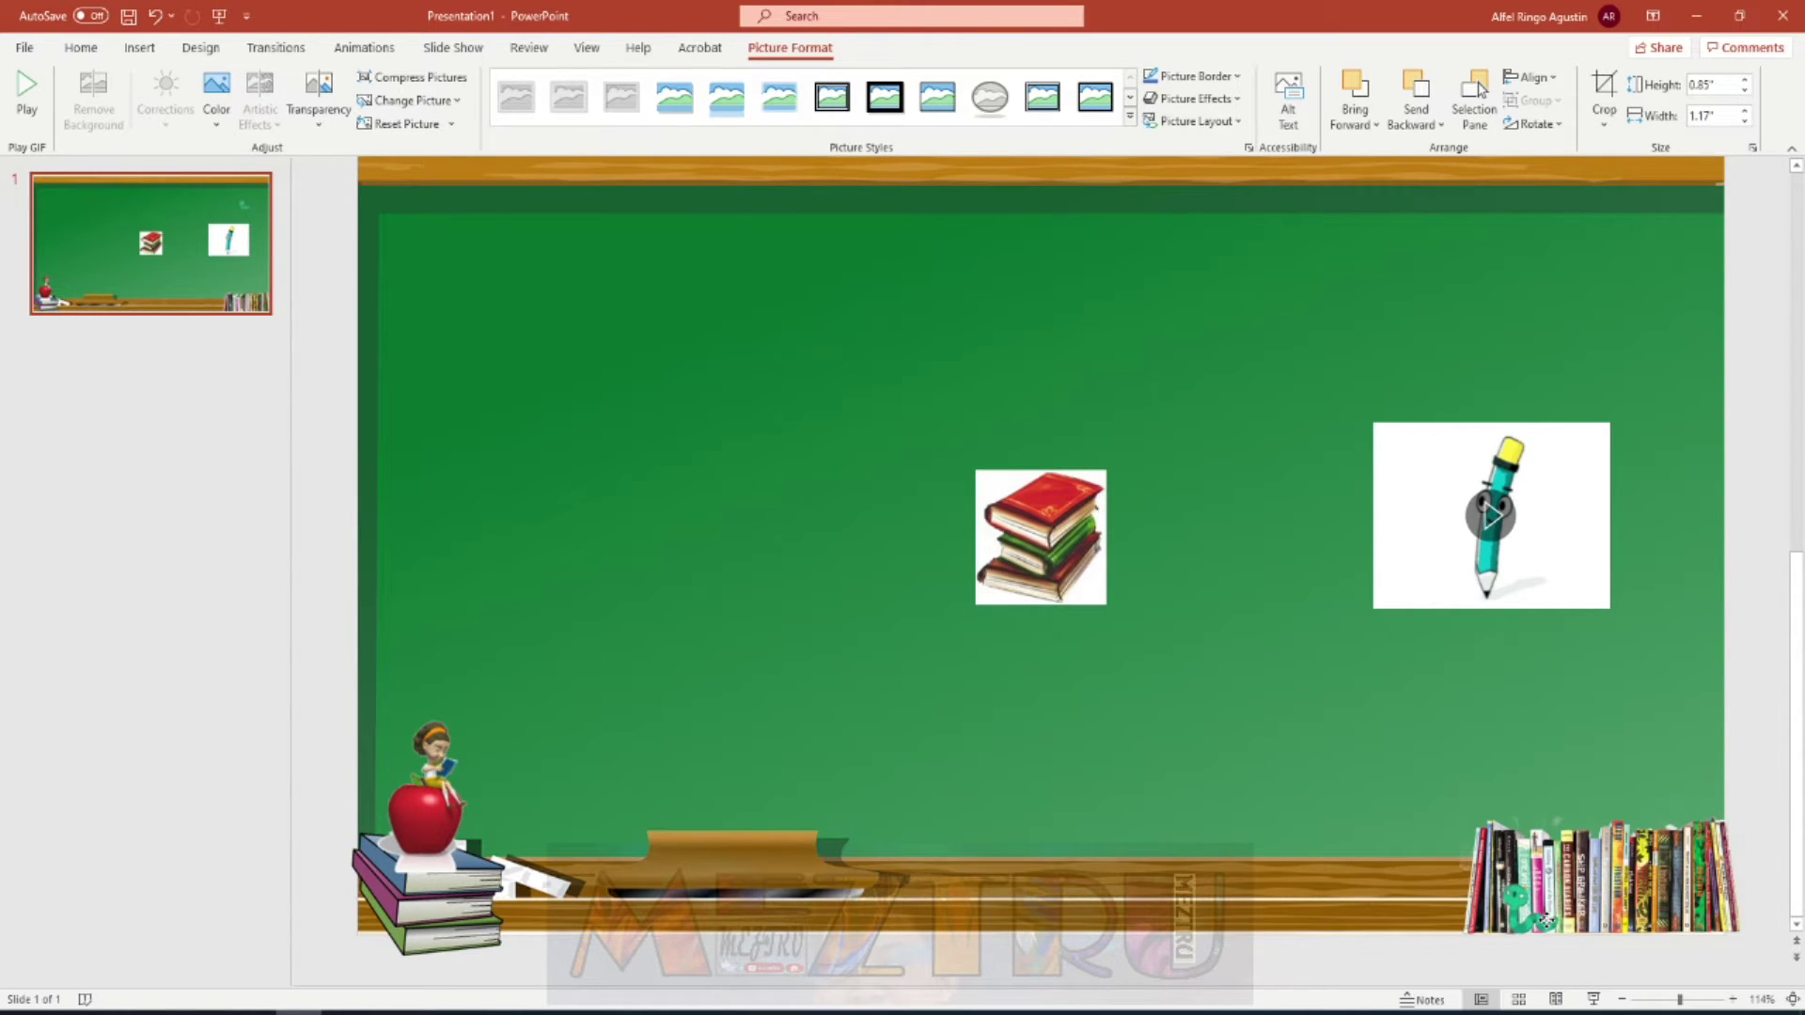
- Make the pencil GIF's white background transparent and enlarge it slightly
{"action": "right_click", "coordinate": [1417, 536]}
{"action": "left_click", "coordinate": [1481, 578]}
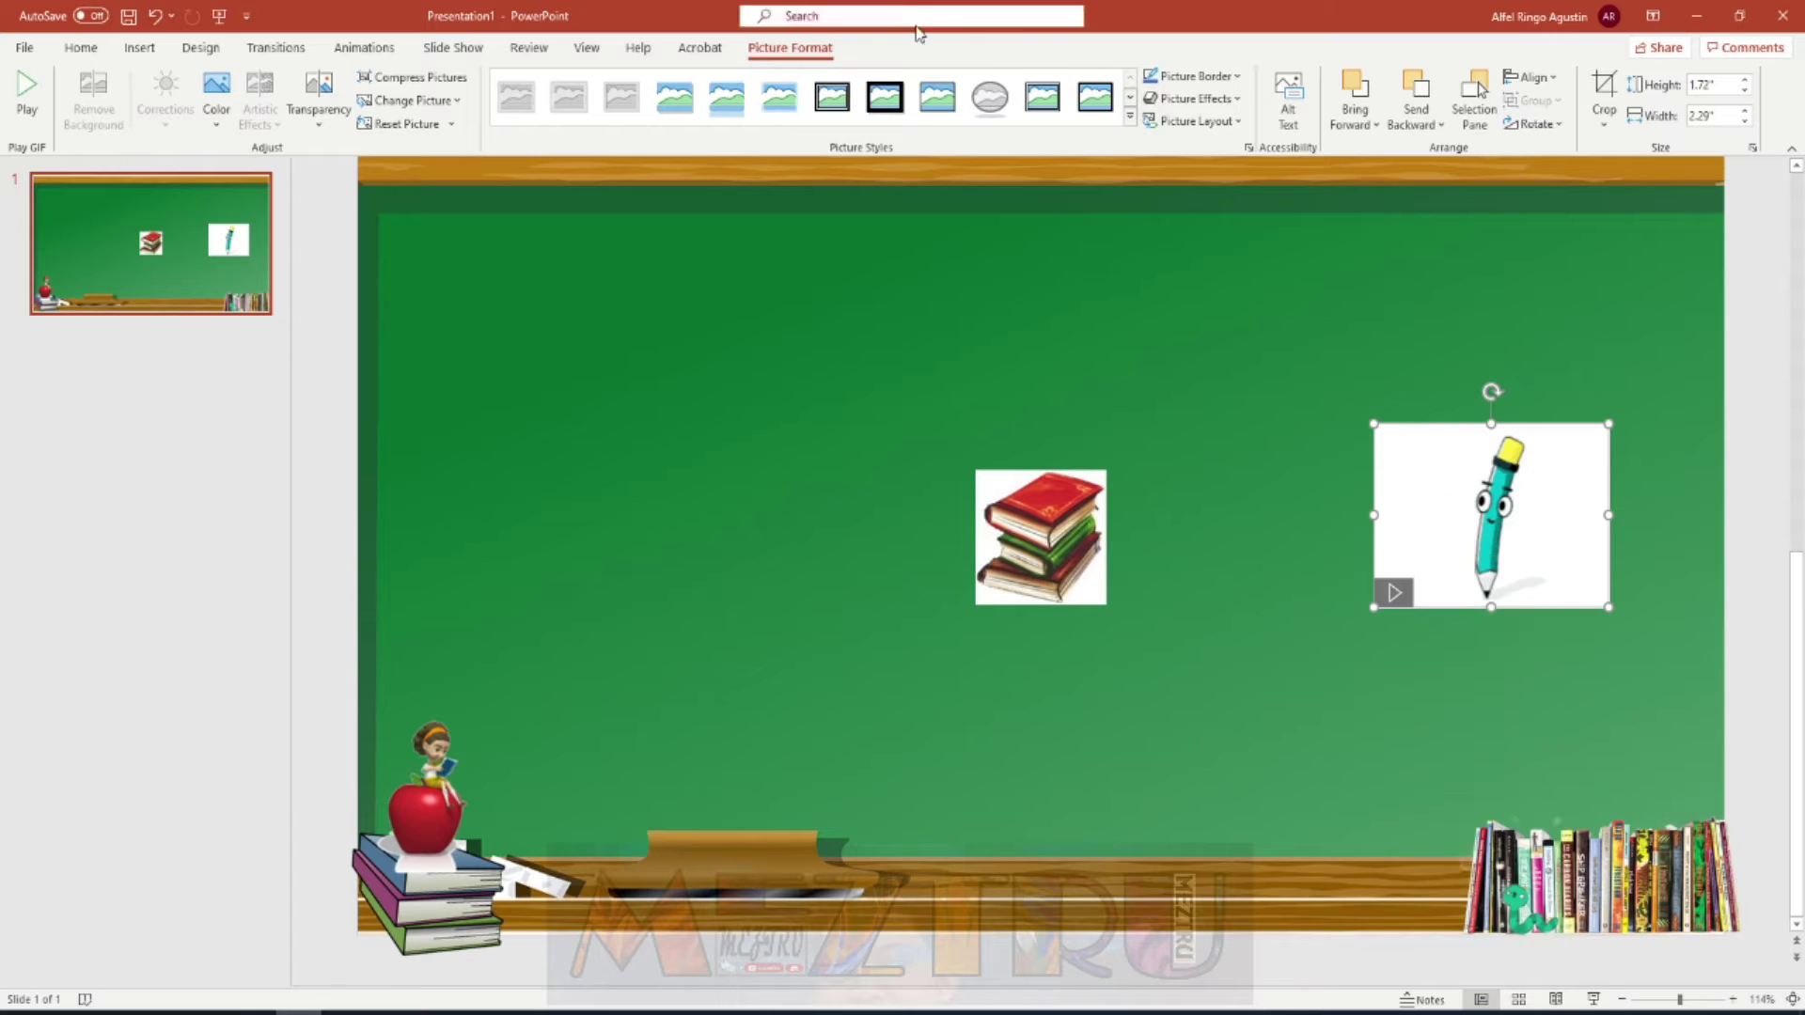
{"action": "left_click", "coordinate": [224, 130]}
{"action": "left_click", "coordinate": [277, 361]}
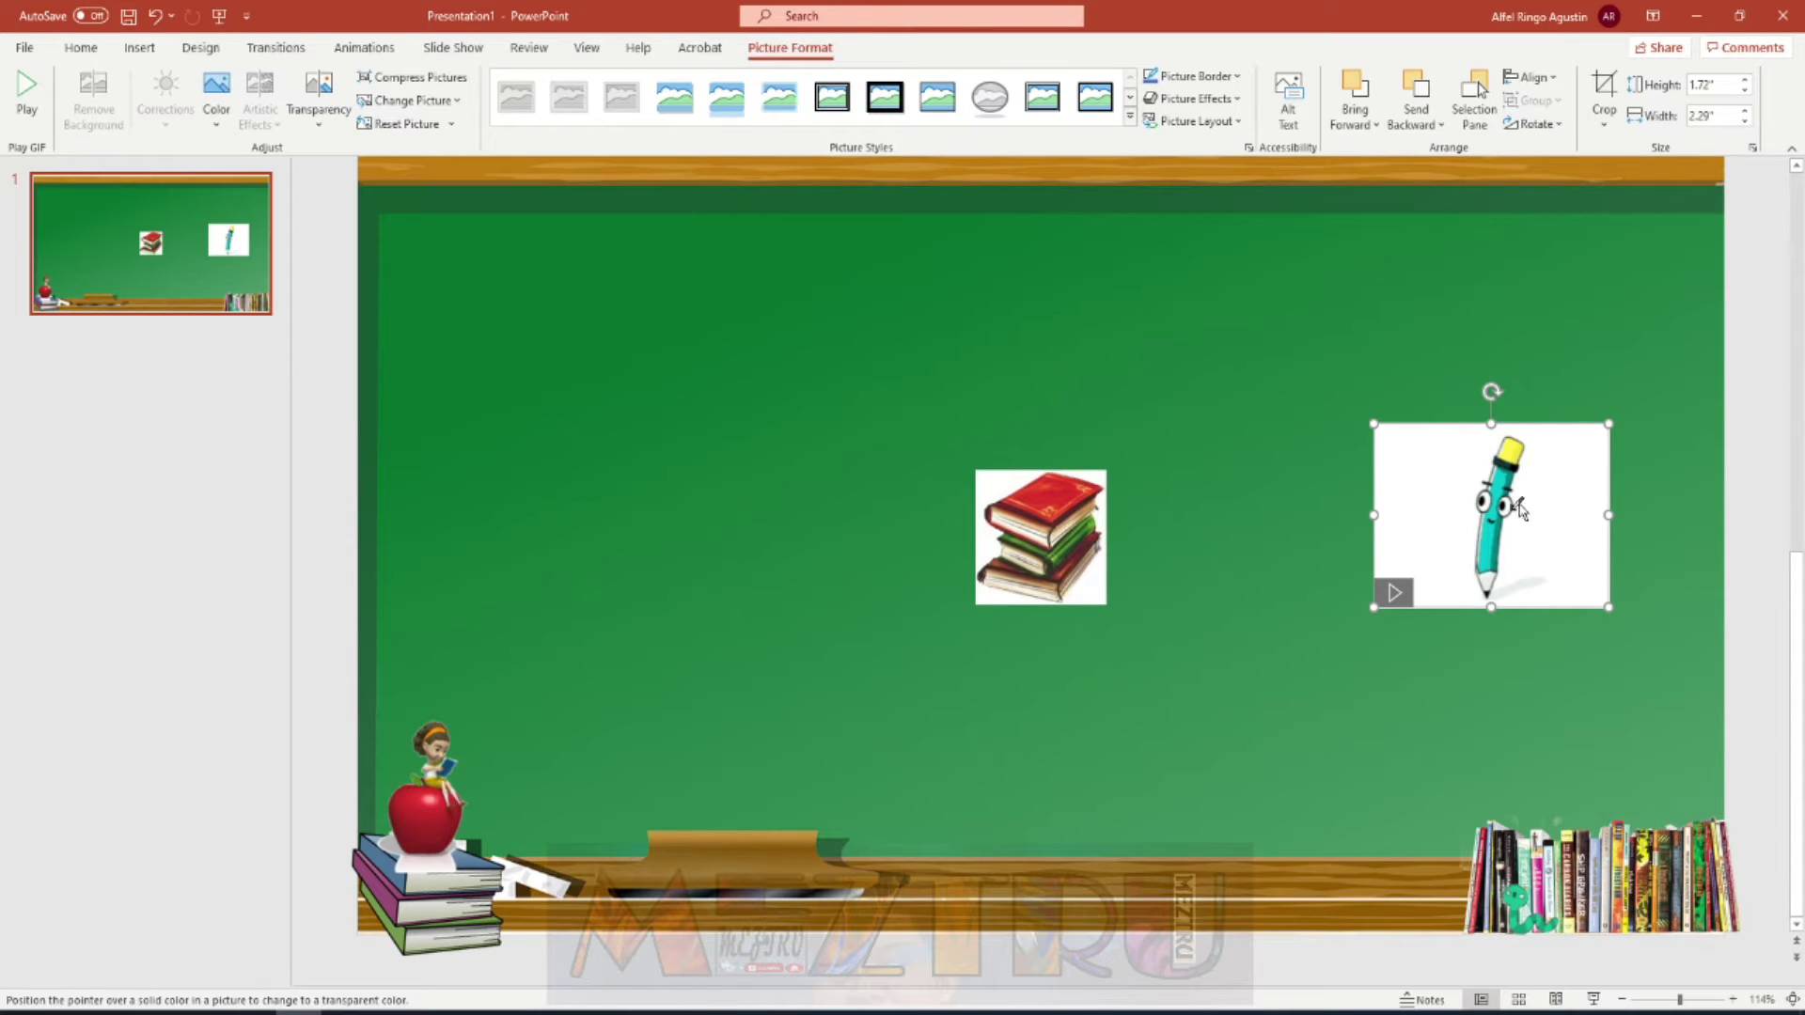
{"action": "left_click", "coordinate": [1544, 509]}
{"action": "left_click_drag", "start_coordinate": [1609, 423], "coordinate": [1645, 396]}
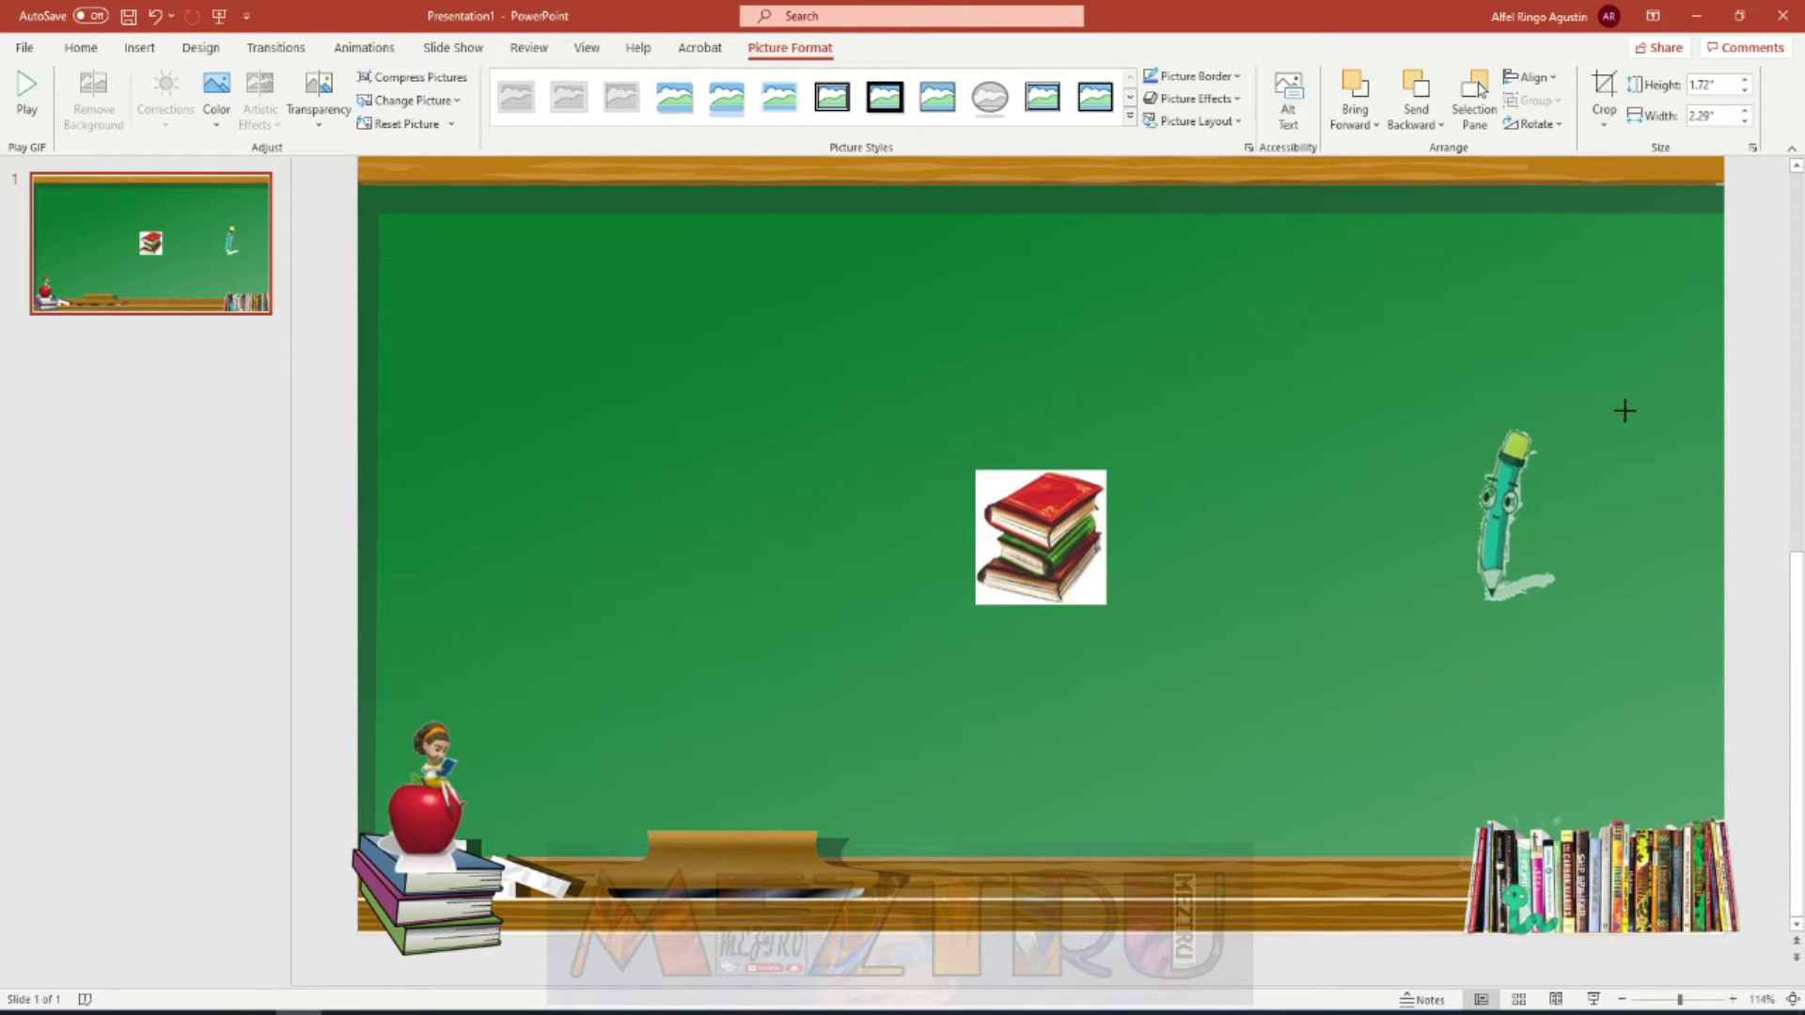
- Try another transparent colour on the pencil, then delete the pencil GIF
{"action": "left_click", "coordinate": [216, 94]}
{"action": "left_click", "coordinate": [262, 367]}
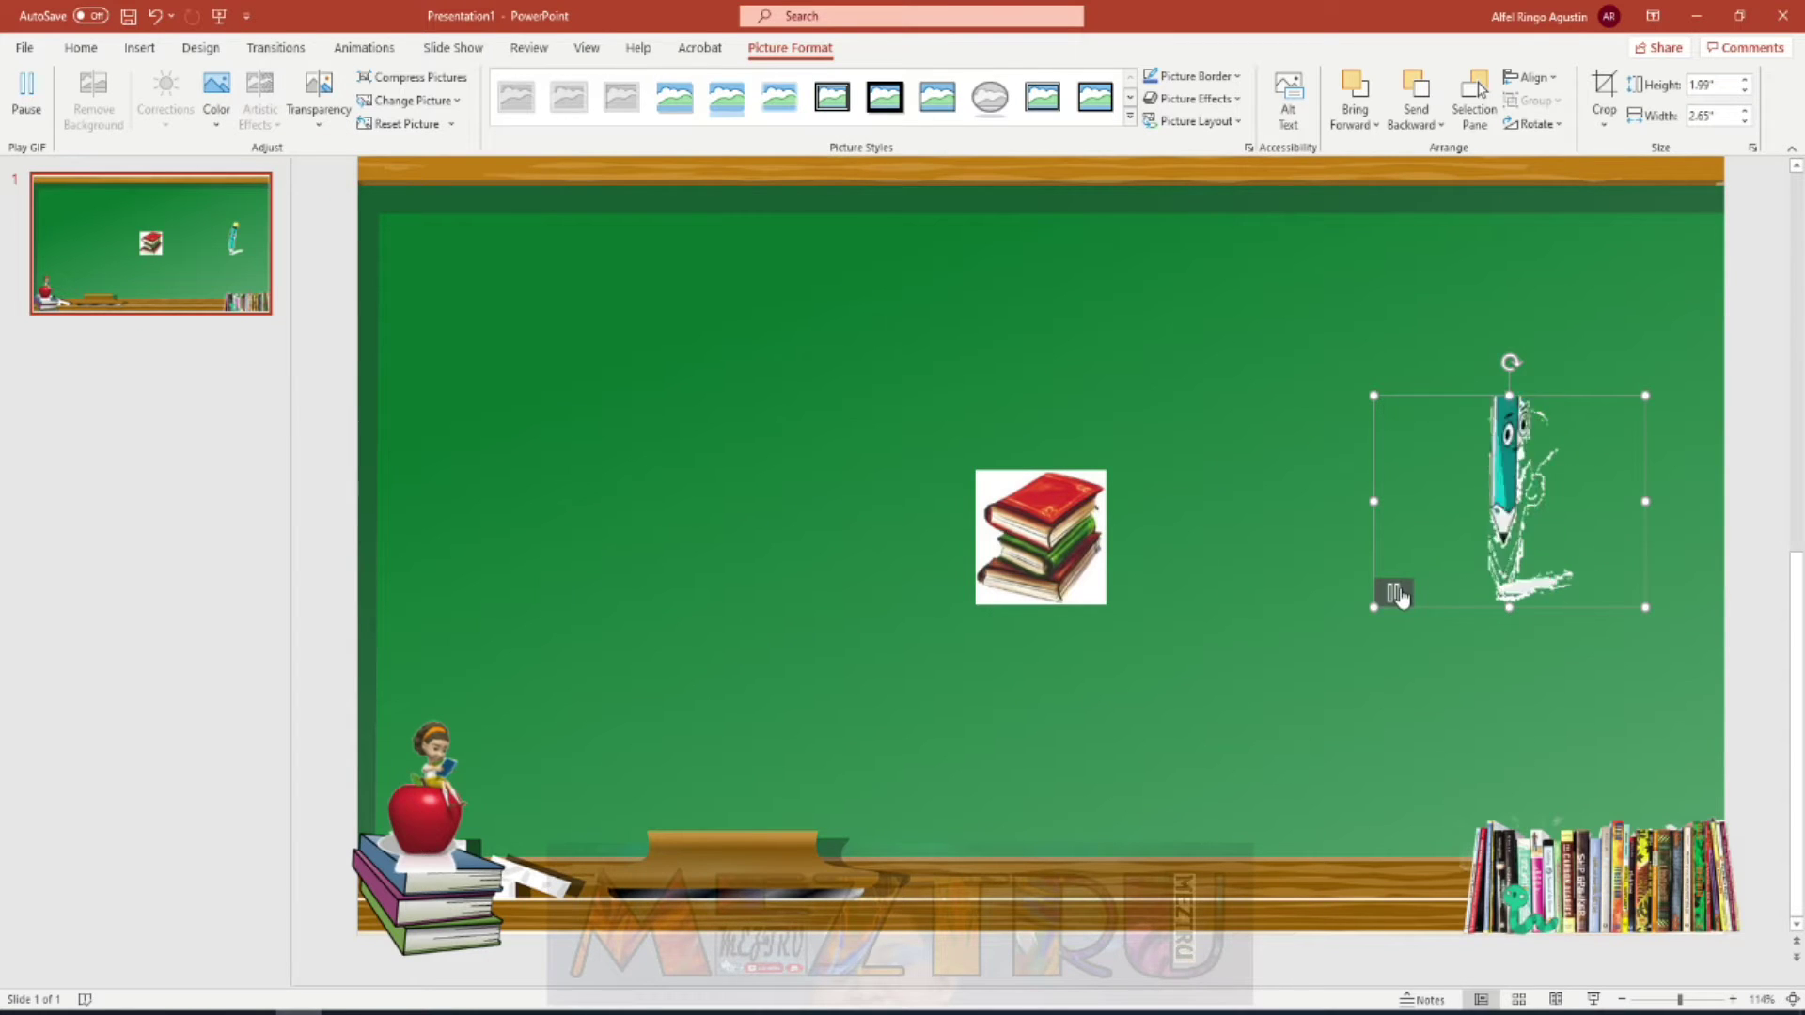
{"action": "left_click", "coordinate": [1468, 583]}
{"action": "key", "text": "Delete"}
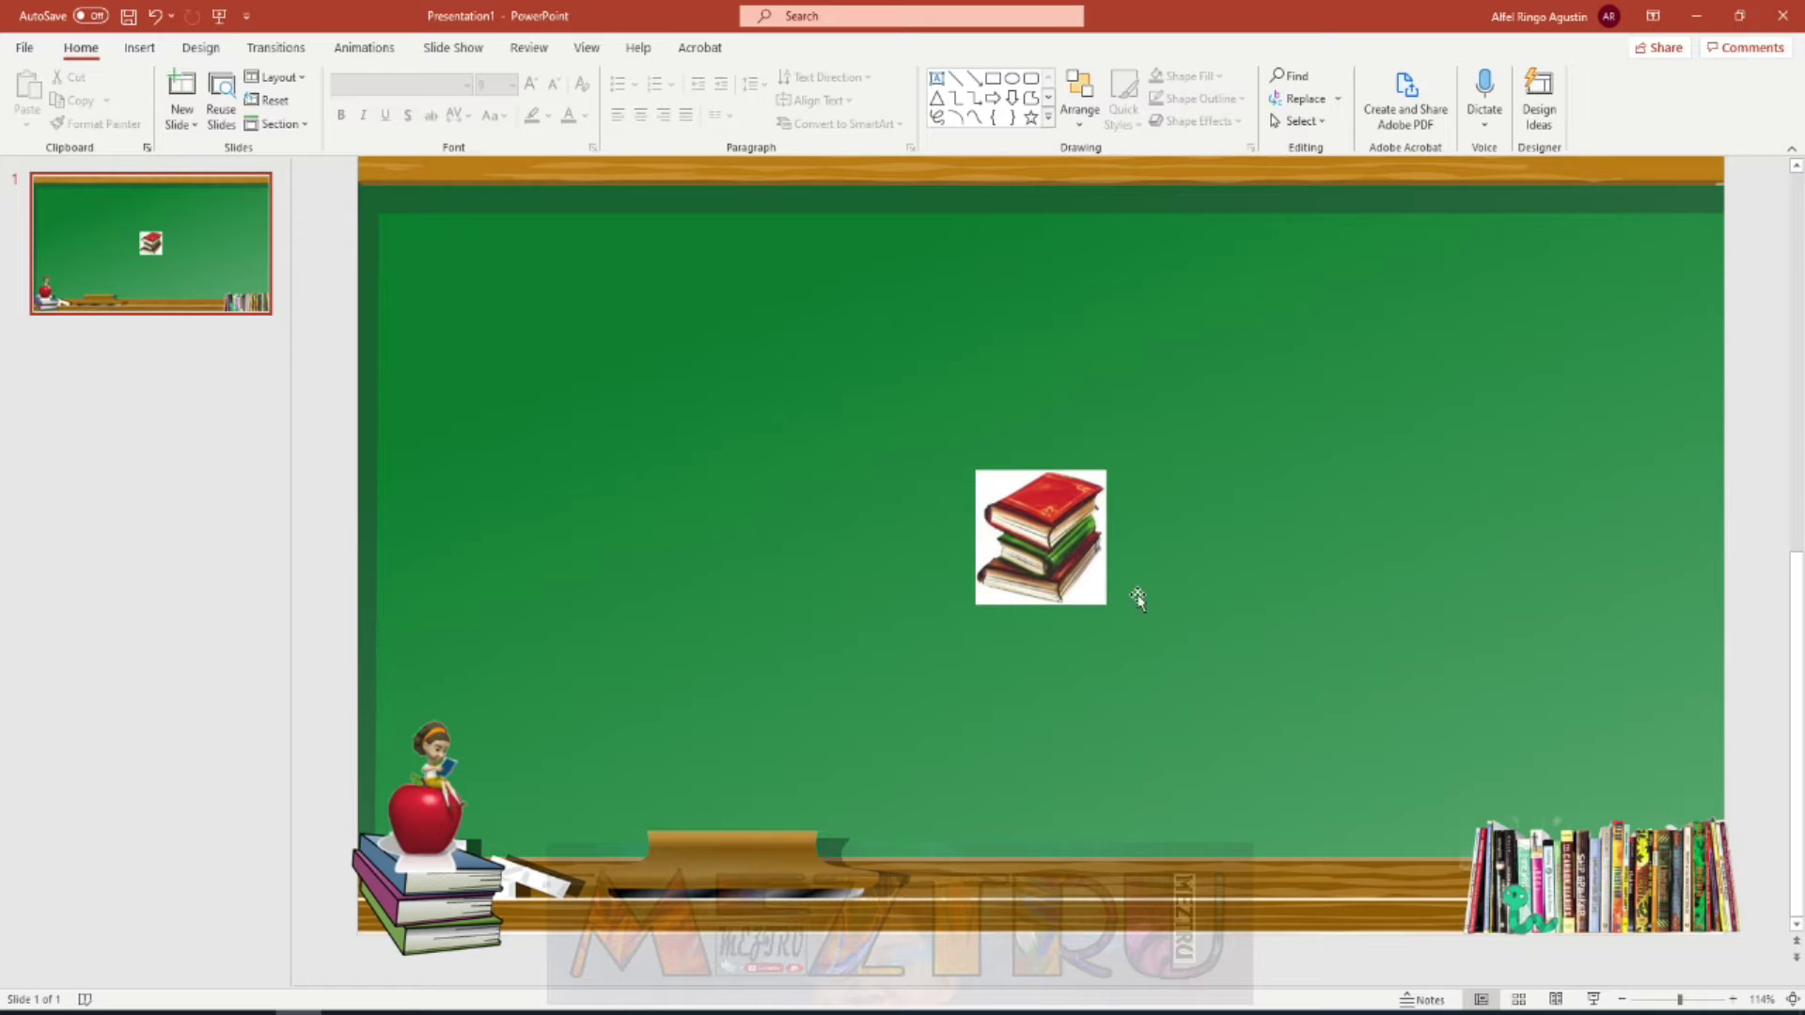
{"action": "left_click", "coordinate": [1019, 524]}
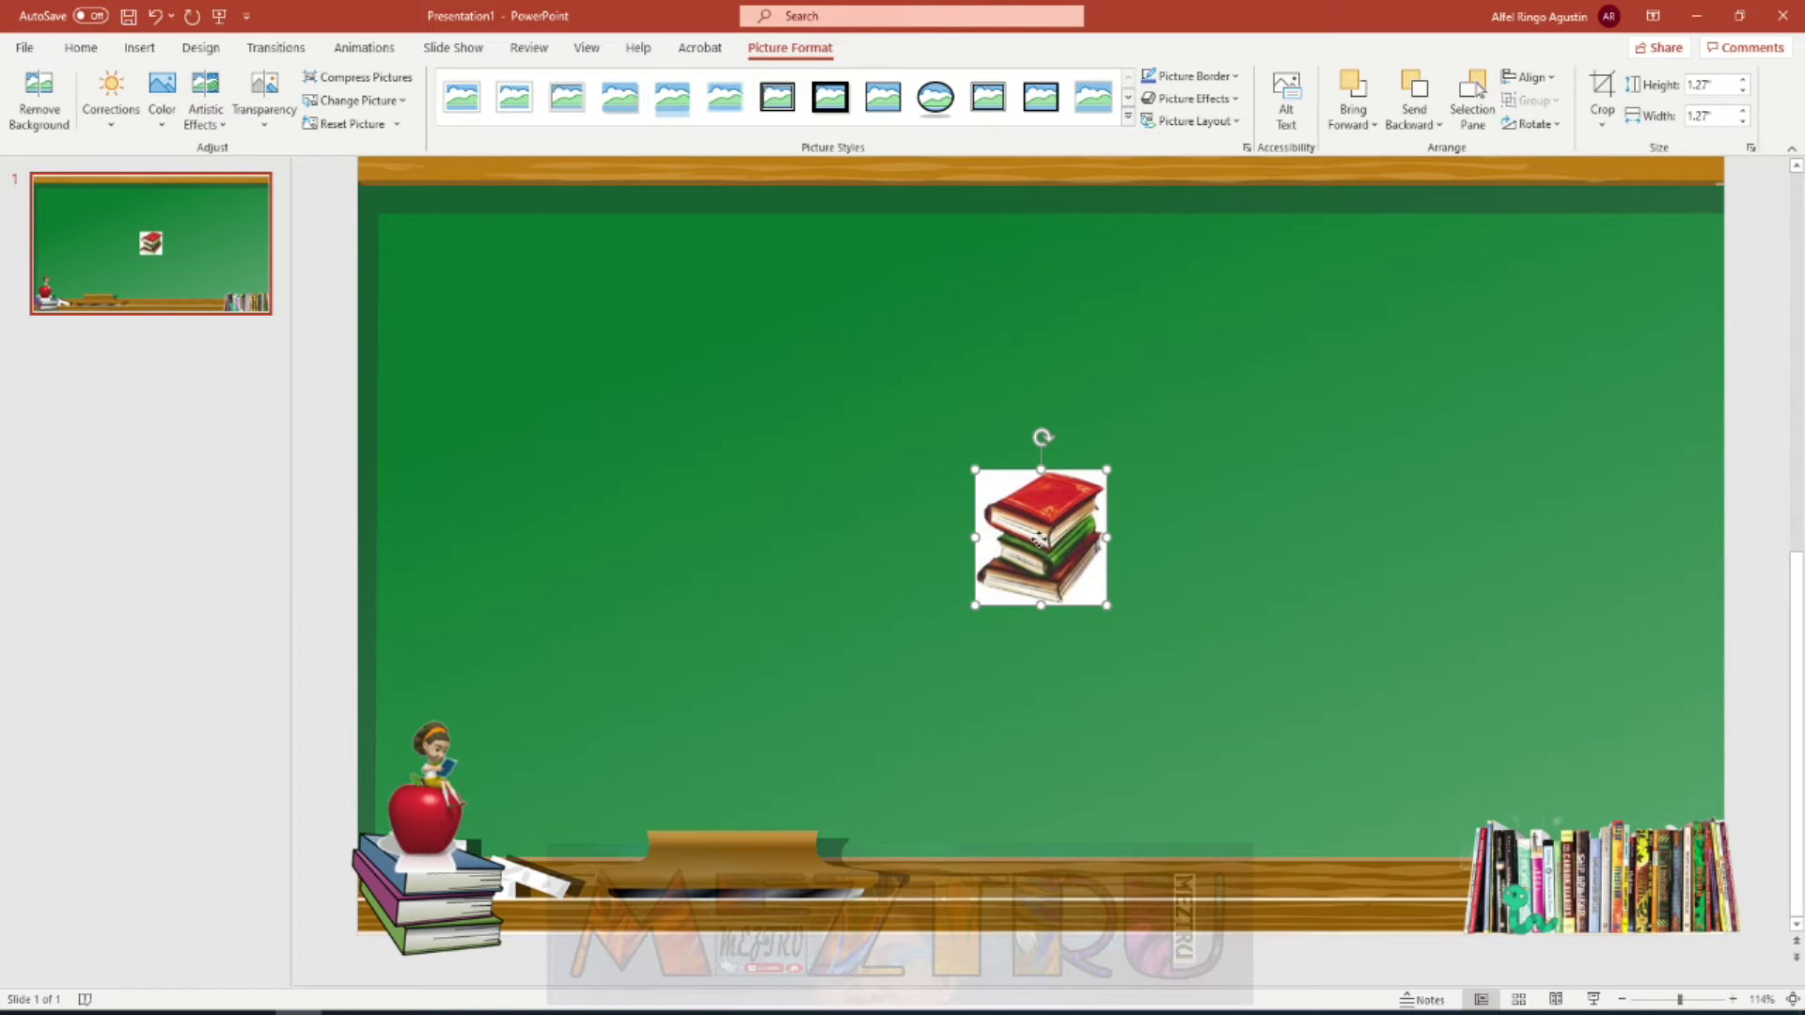
- Delete the centre book clipart and enlarge the worm to 1.51" by 2.08" beside the bookshelf
{"action": "key", "text": "Delete"}
{"action": "left_click", "coordinate": [1517, 899]}
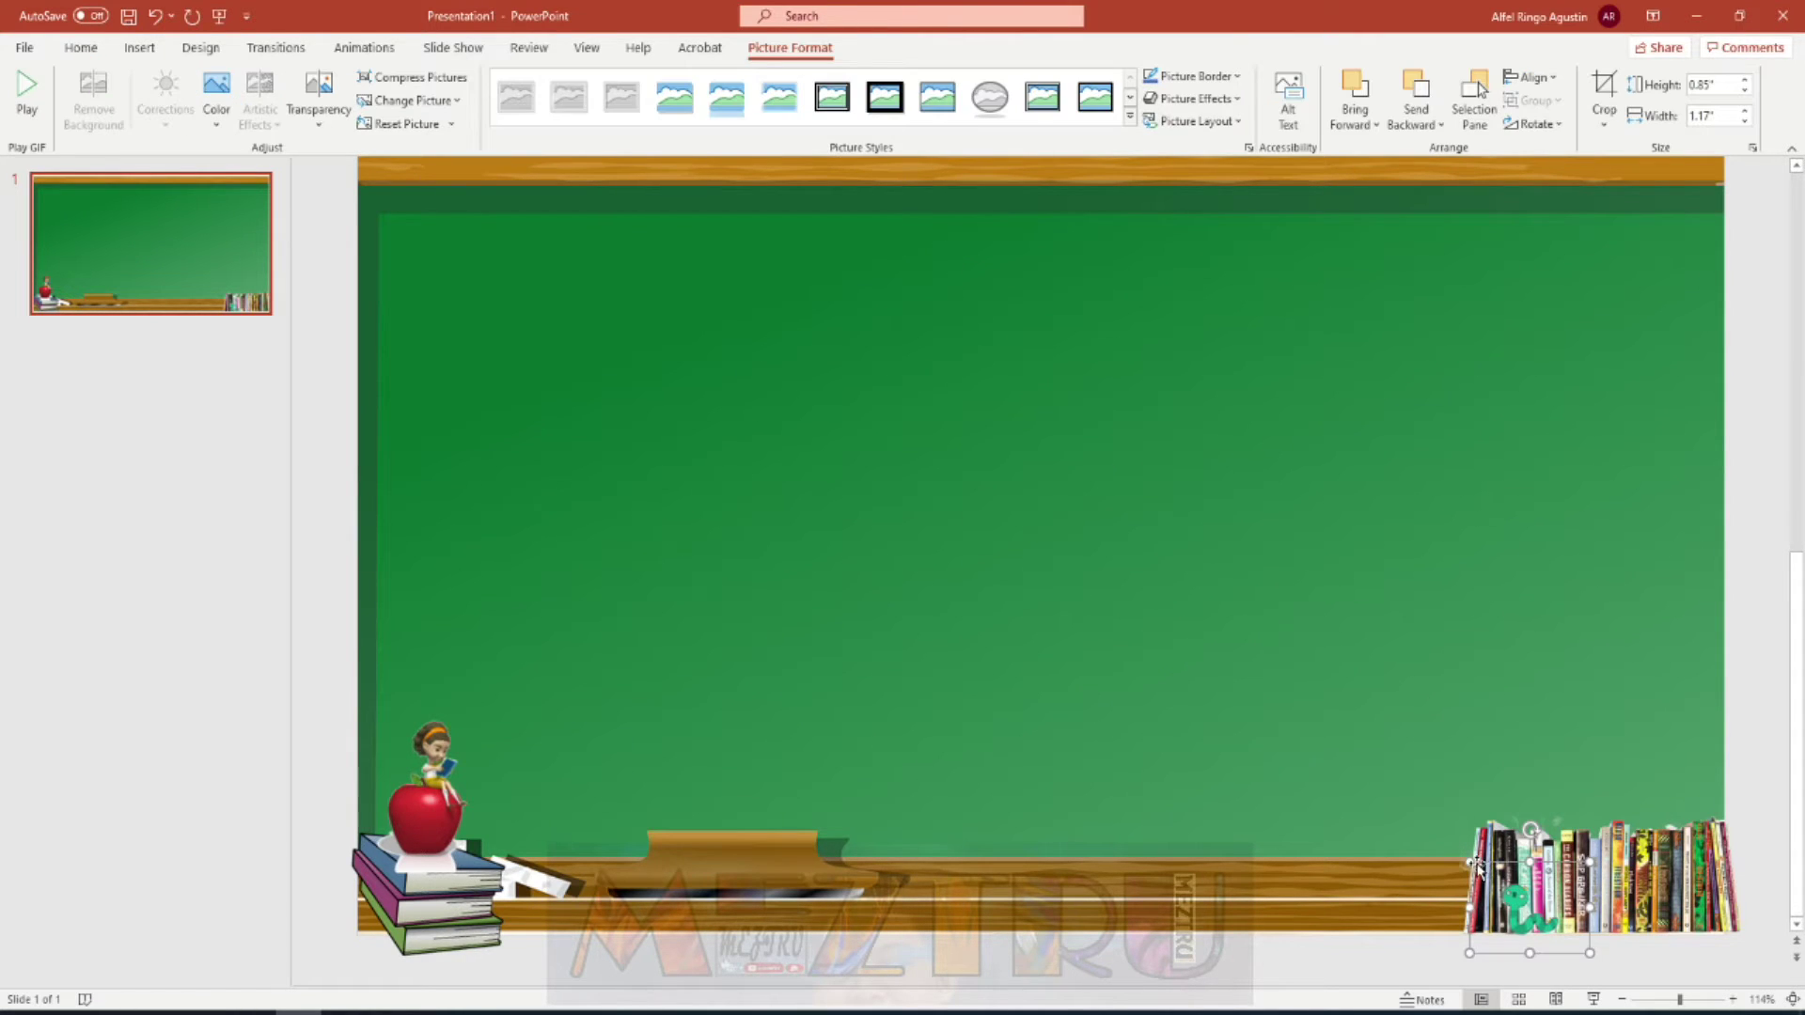
{"action": "left_click_drag", "start_coordinate": [1470, 866], "coordinate": [1377, 796]}
{"action": "left_click", "coordinate": [1488, 891]}
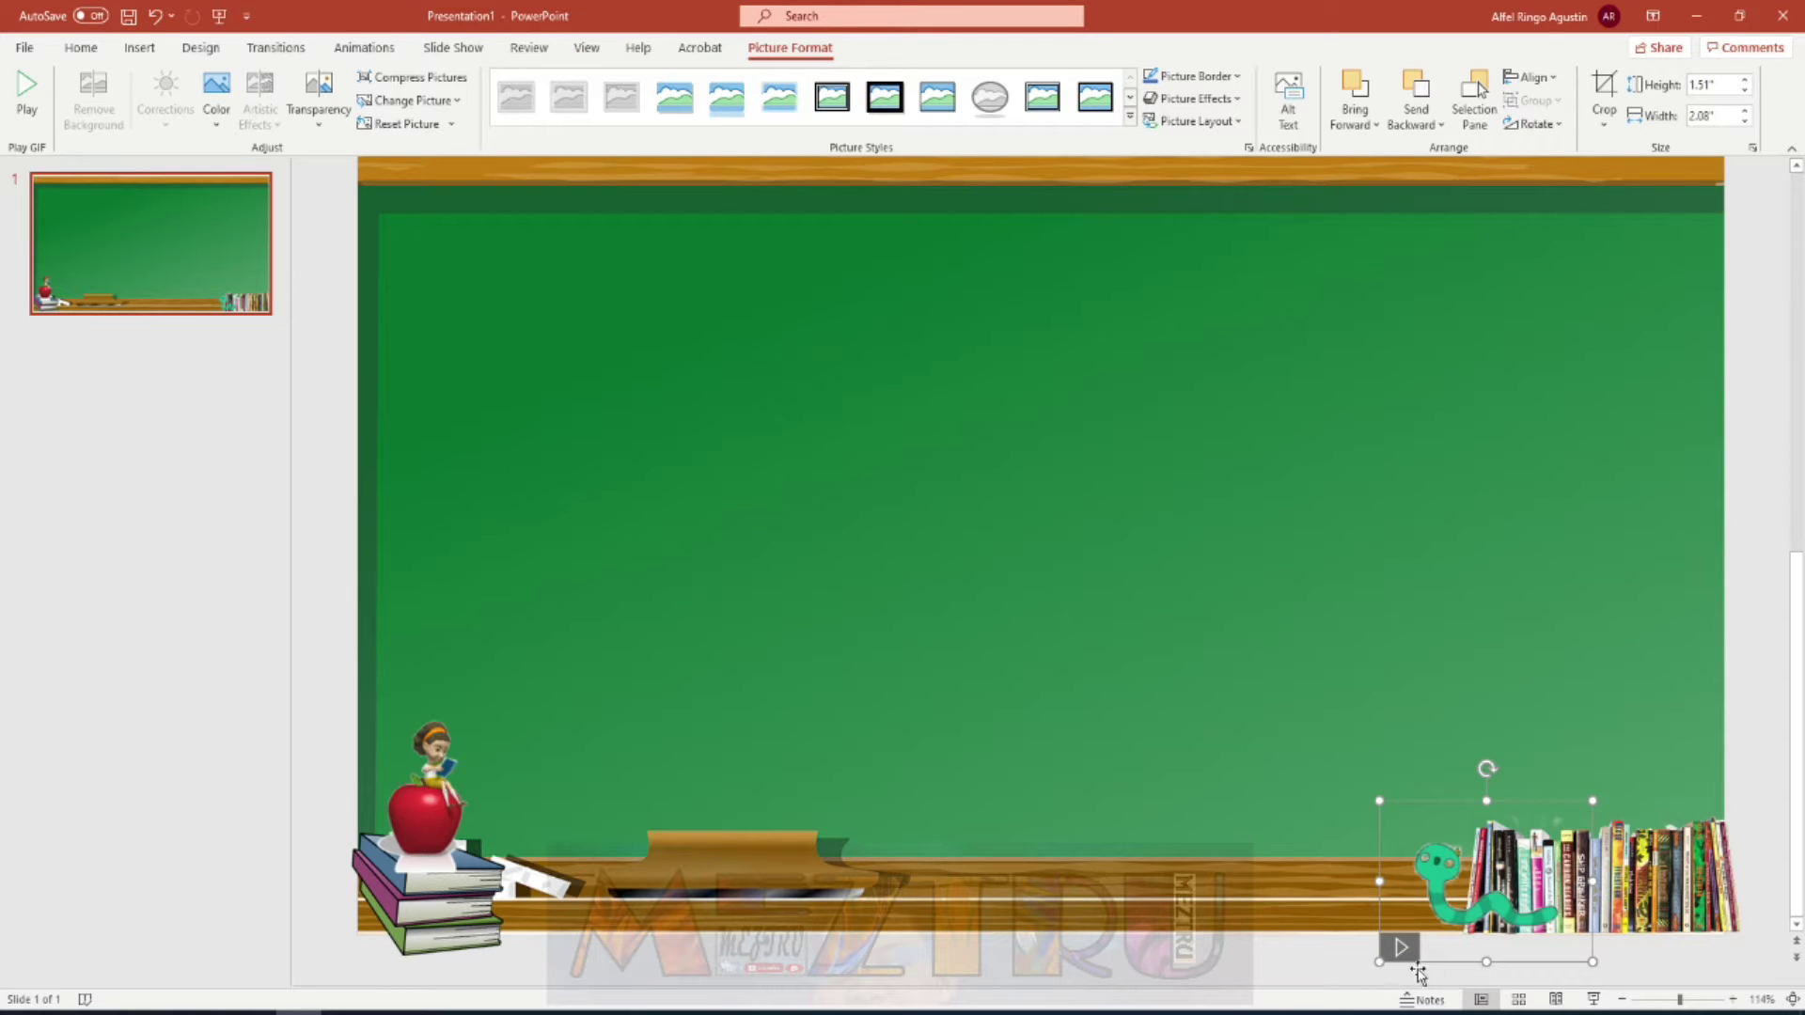
{"action": "left_click", "coordinate": [341, 527]}
{"action": "left_click", "coordinate": [139, 47]}
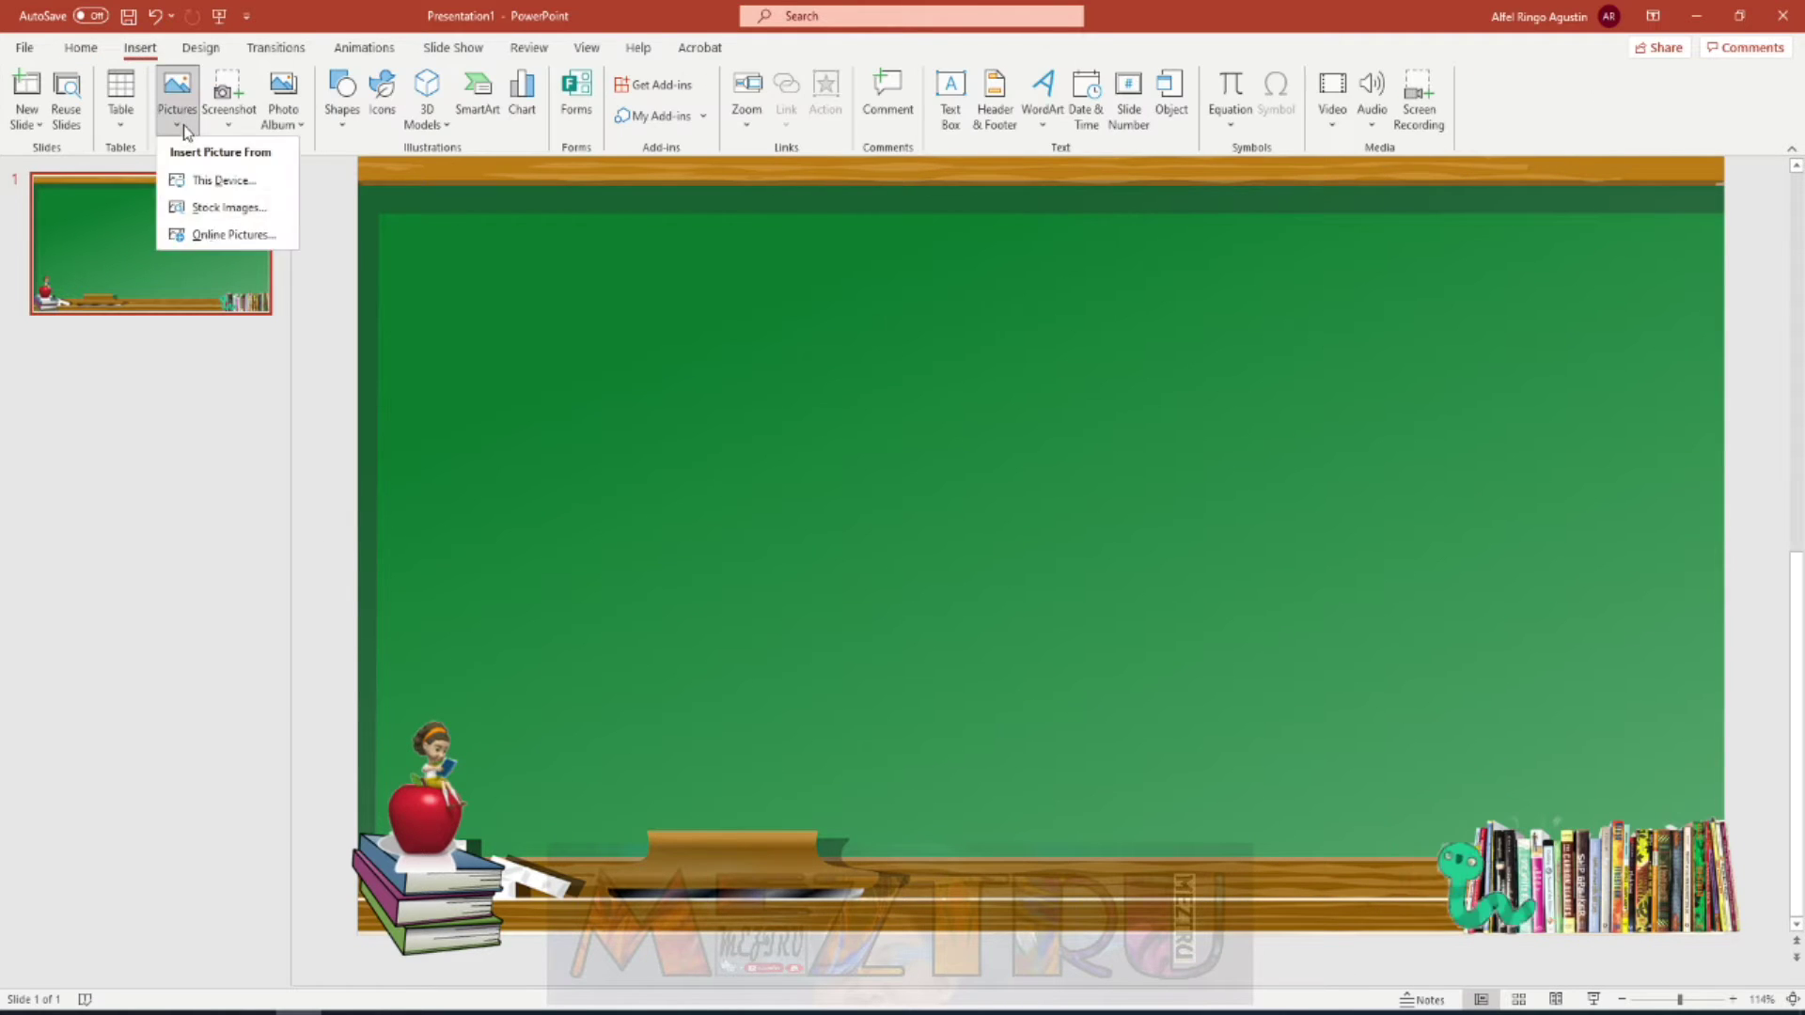
- Search Online Pictures for 'pencil gif'
{"action": "left_click", "coordinate": [177, 108]}
{"action": "left_click", "coordinate": [210, 243]}
{"action": "type", "text": "pencil"}
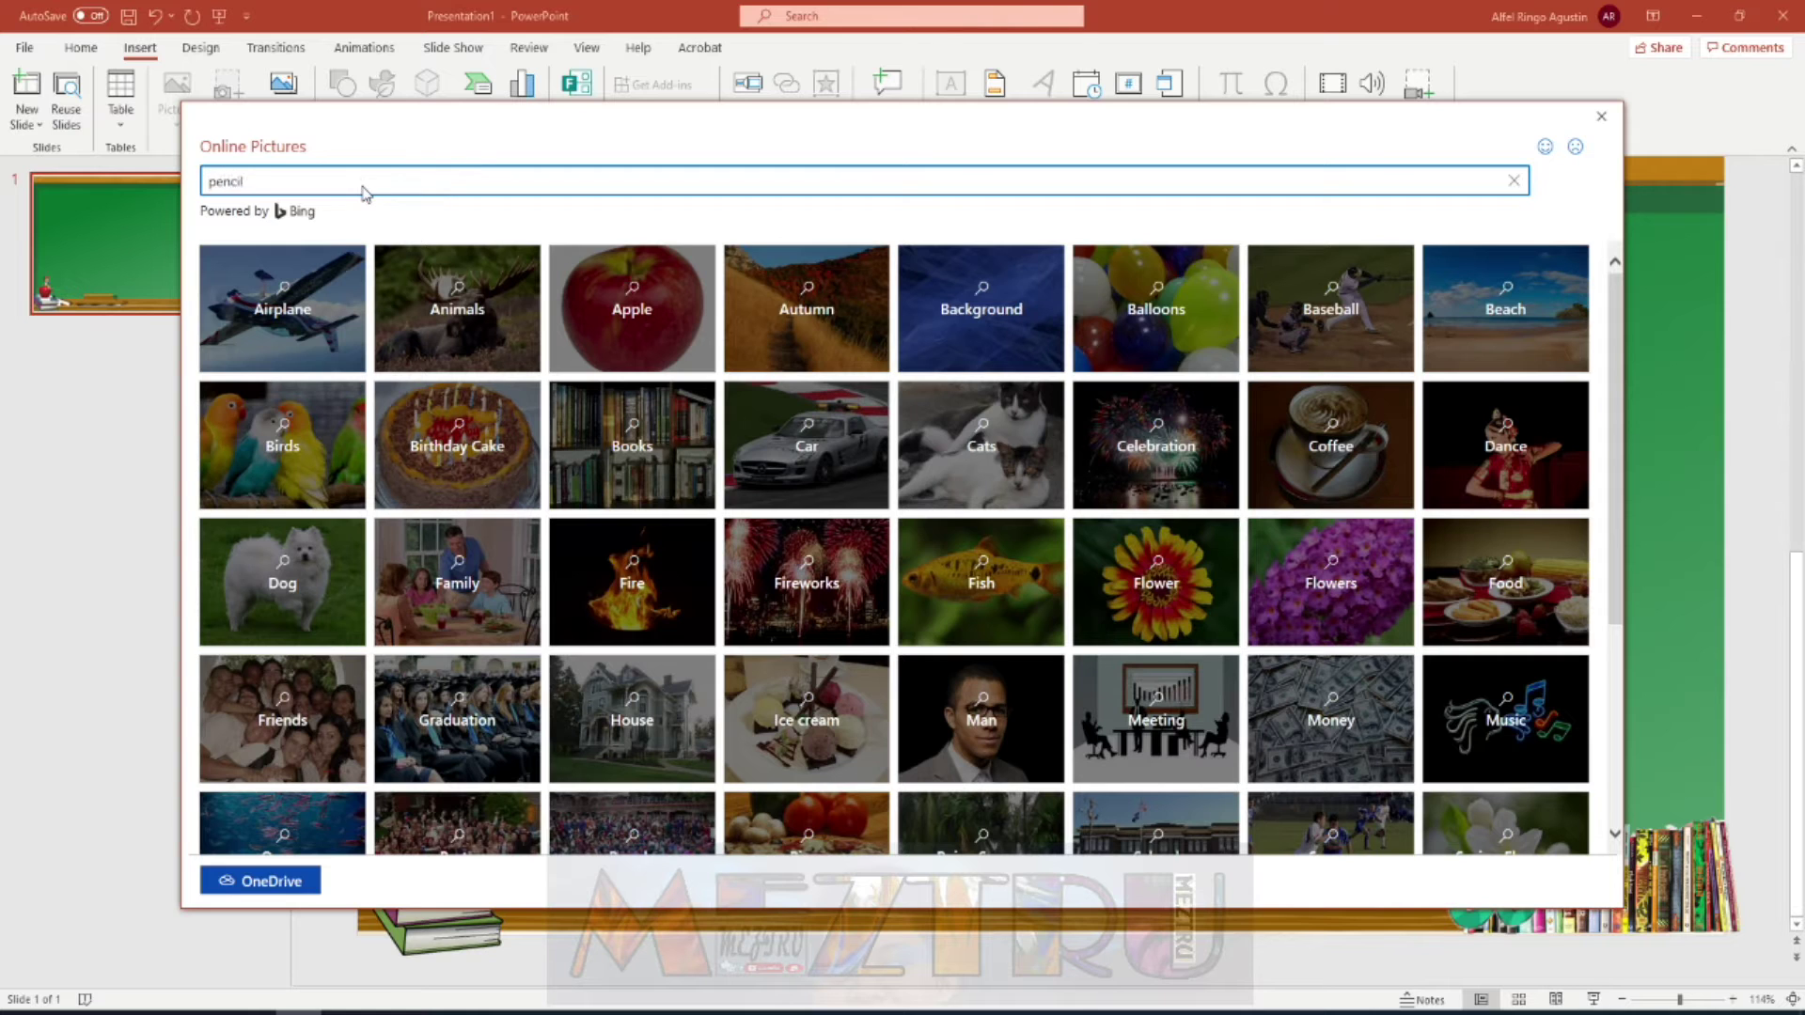
{"action": "type", "text": "gif"}
{"action": "key", "text": "Return"}
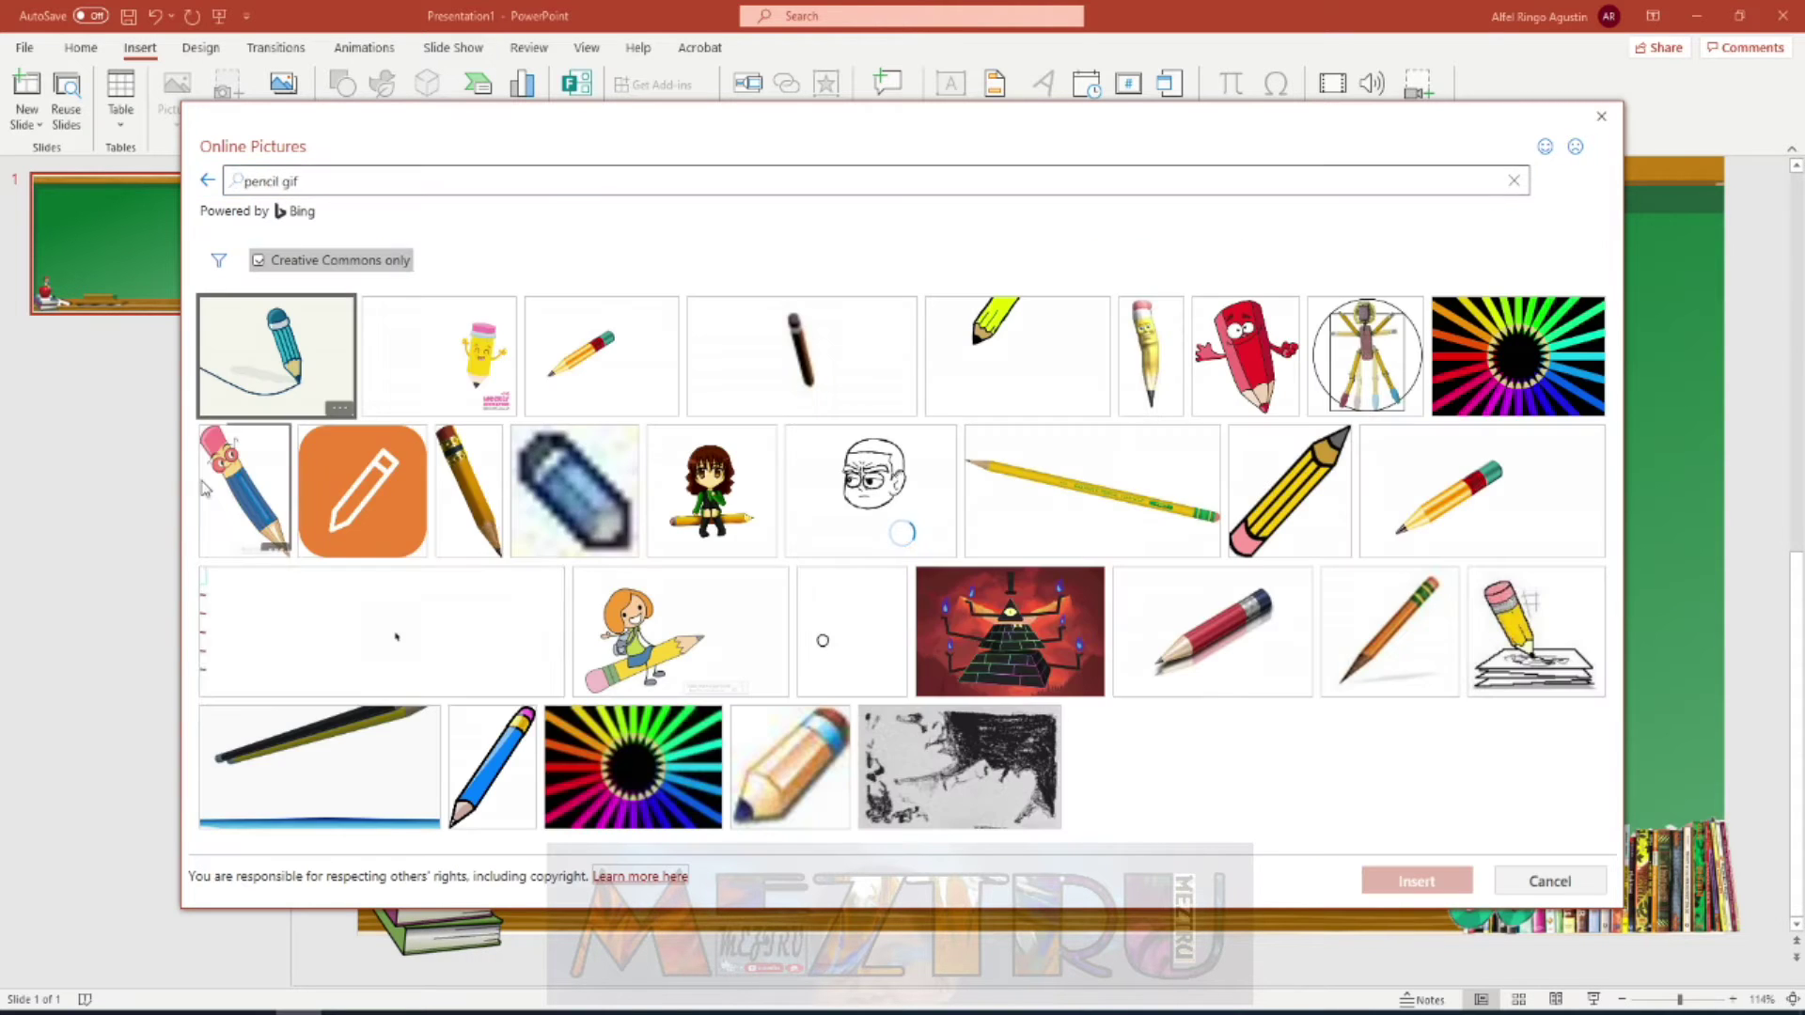
- Insert the standing cartoon pencil GIF from the search results
{"action": "scroll", "coordinate": [1215, 495], "scroll_direction": "down", "scroll_amount": 3}
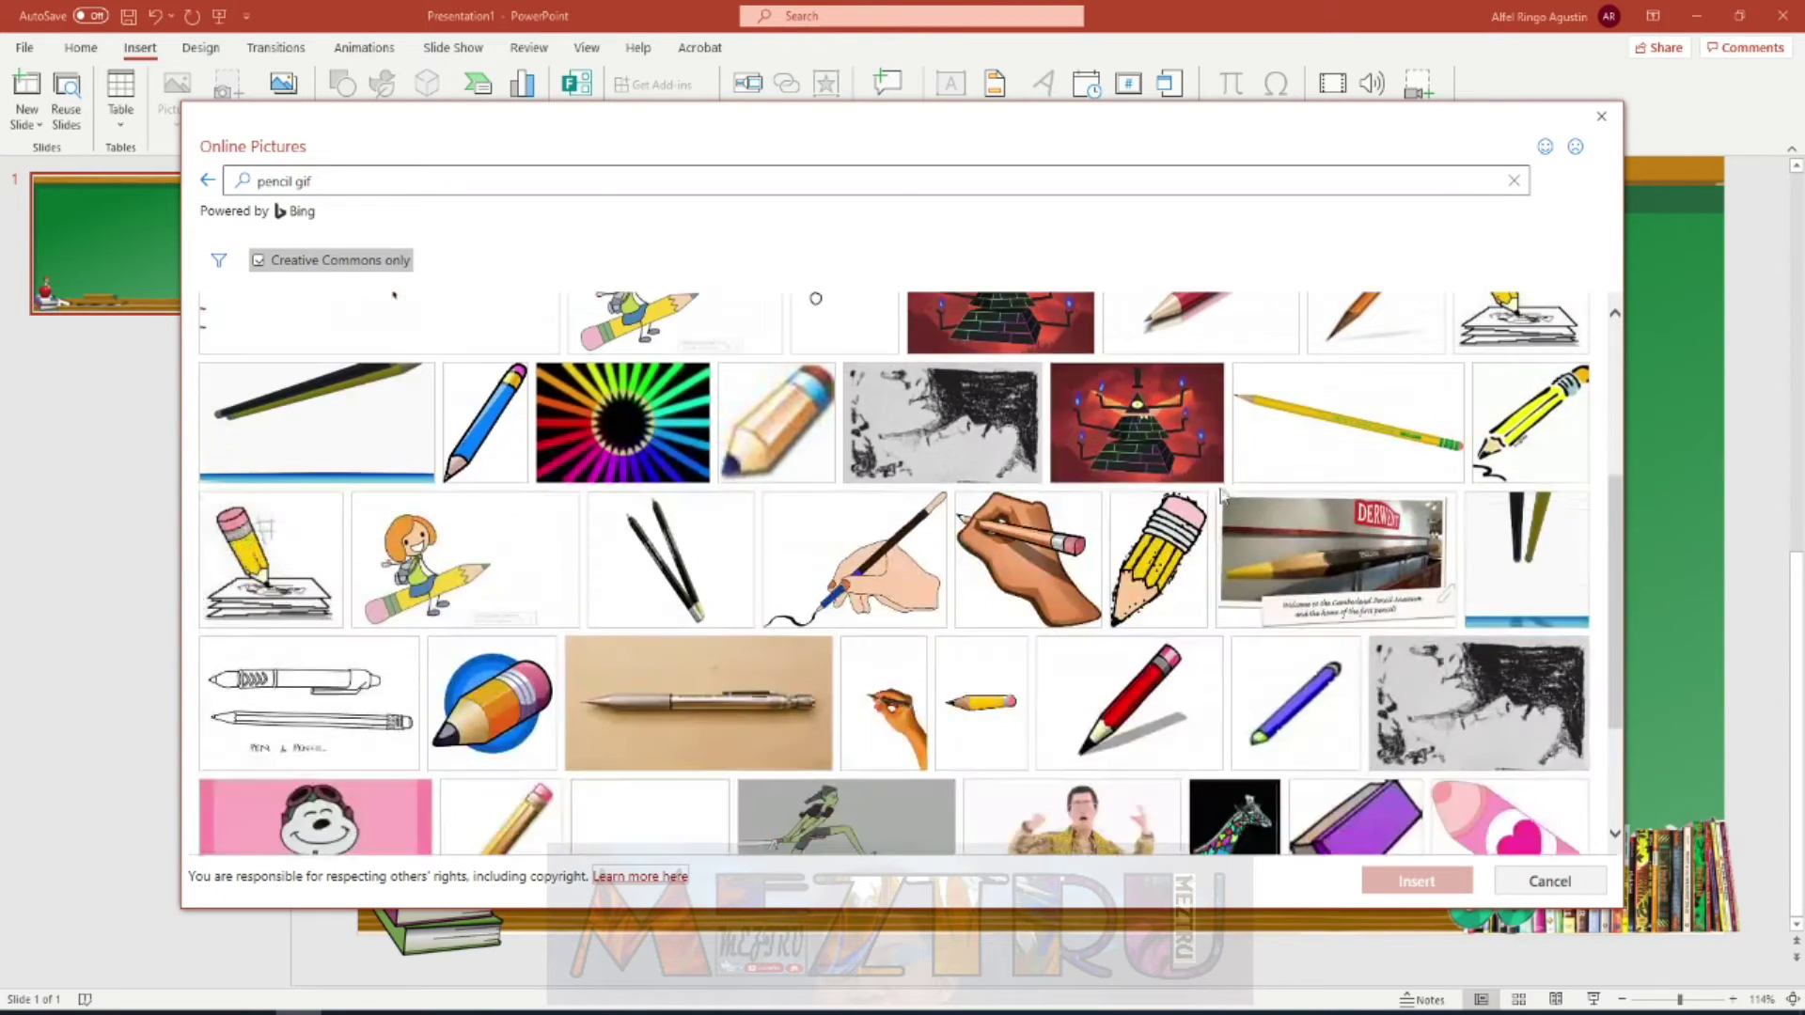
{"action": "scroll", "coordinate": [1214, 495], "scroll_direction": "down", "scroll_amount": 2}
{"action": "scroll", "coordinate": [1215, 495], "scroll_direction": "down", "scroll_amount": 2}
{"action": "scroll", "coordinate": [1214, 496], "scroll_direction": "up", "scroll_amount": 3}
{"action": "scroll", "coordinate": [1214, 495], "scroll_direction": "down", "scroll_amount": 4}
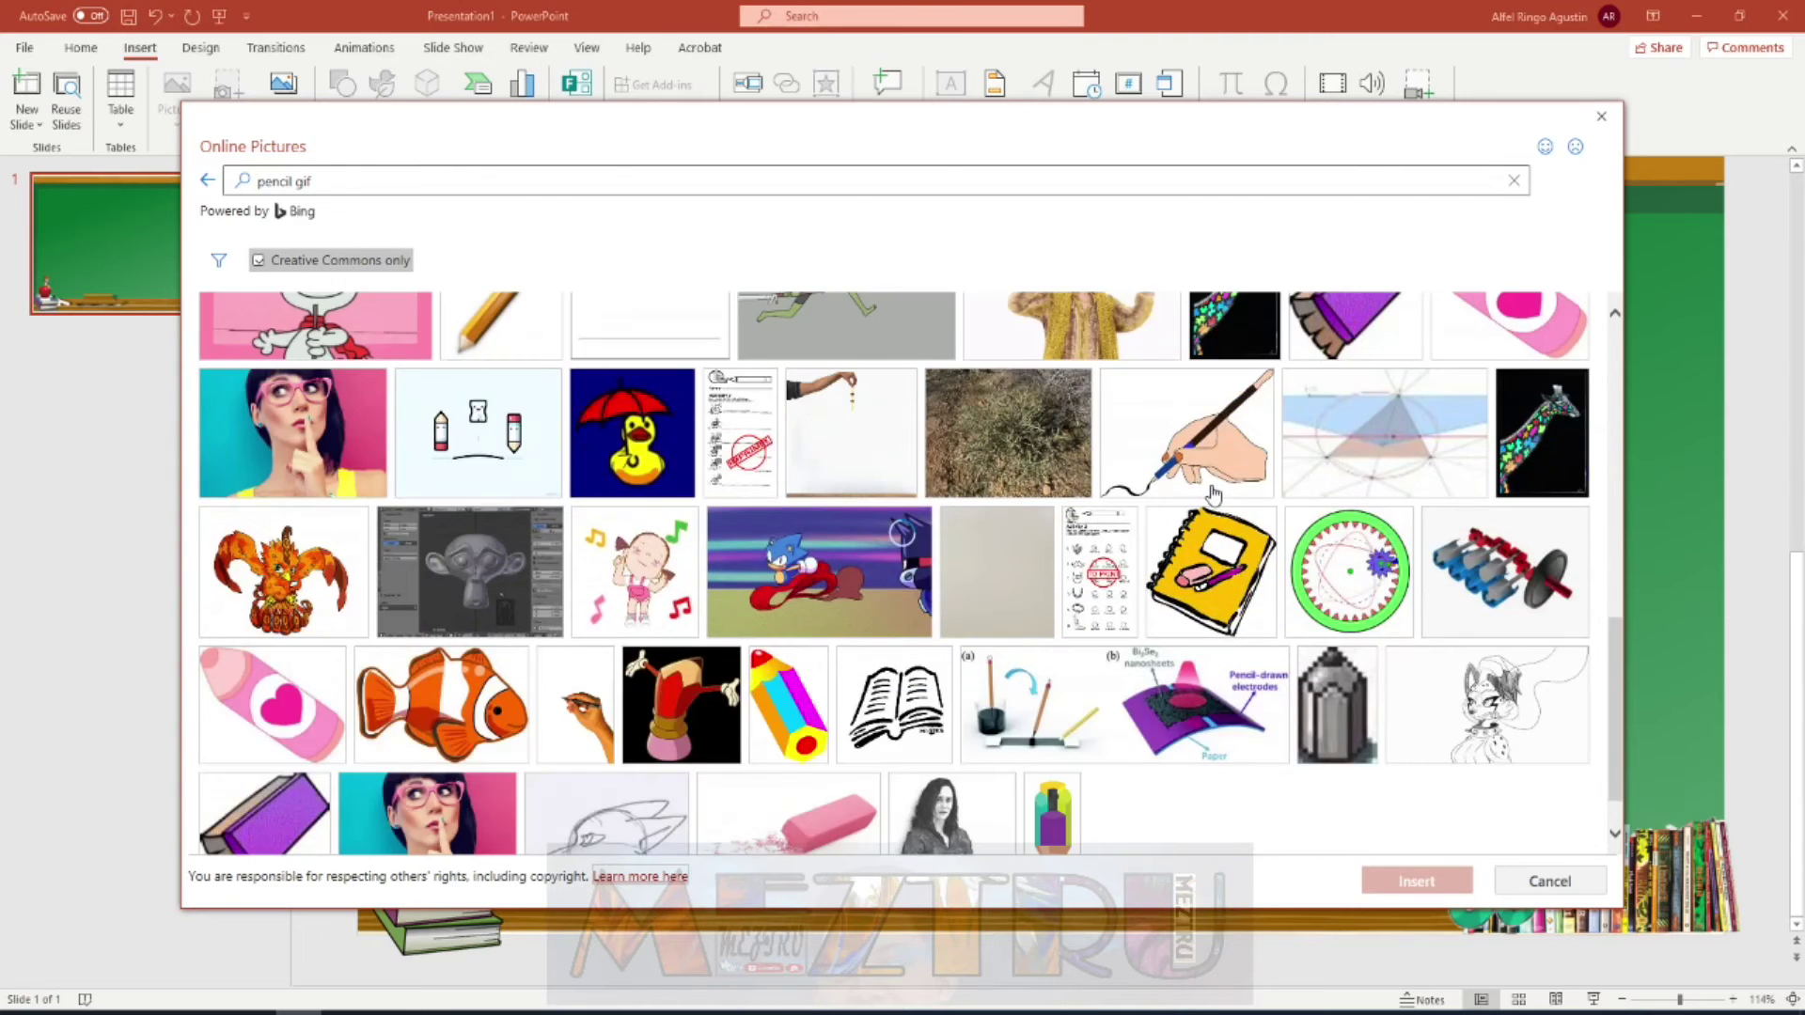
{"action": "scroll", "coordinate": [1215, 495], "scroll_direction": "down", "scroll_amount": 3}
{"action": "scroll", "coordinate": [1040, 586], "scroll_direction": "down", "scroll_amount": 2}
{"action": "scroll", "coordinate": [1040, 585], "scroll_direction": "down", "scroll_amount": 3}
{"action": "scroll", "coordinate": [1040, 586], "scroll_direction": "down", "scroll_amount": 3}
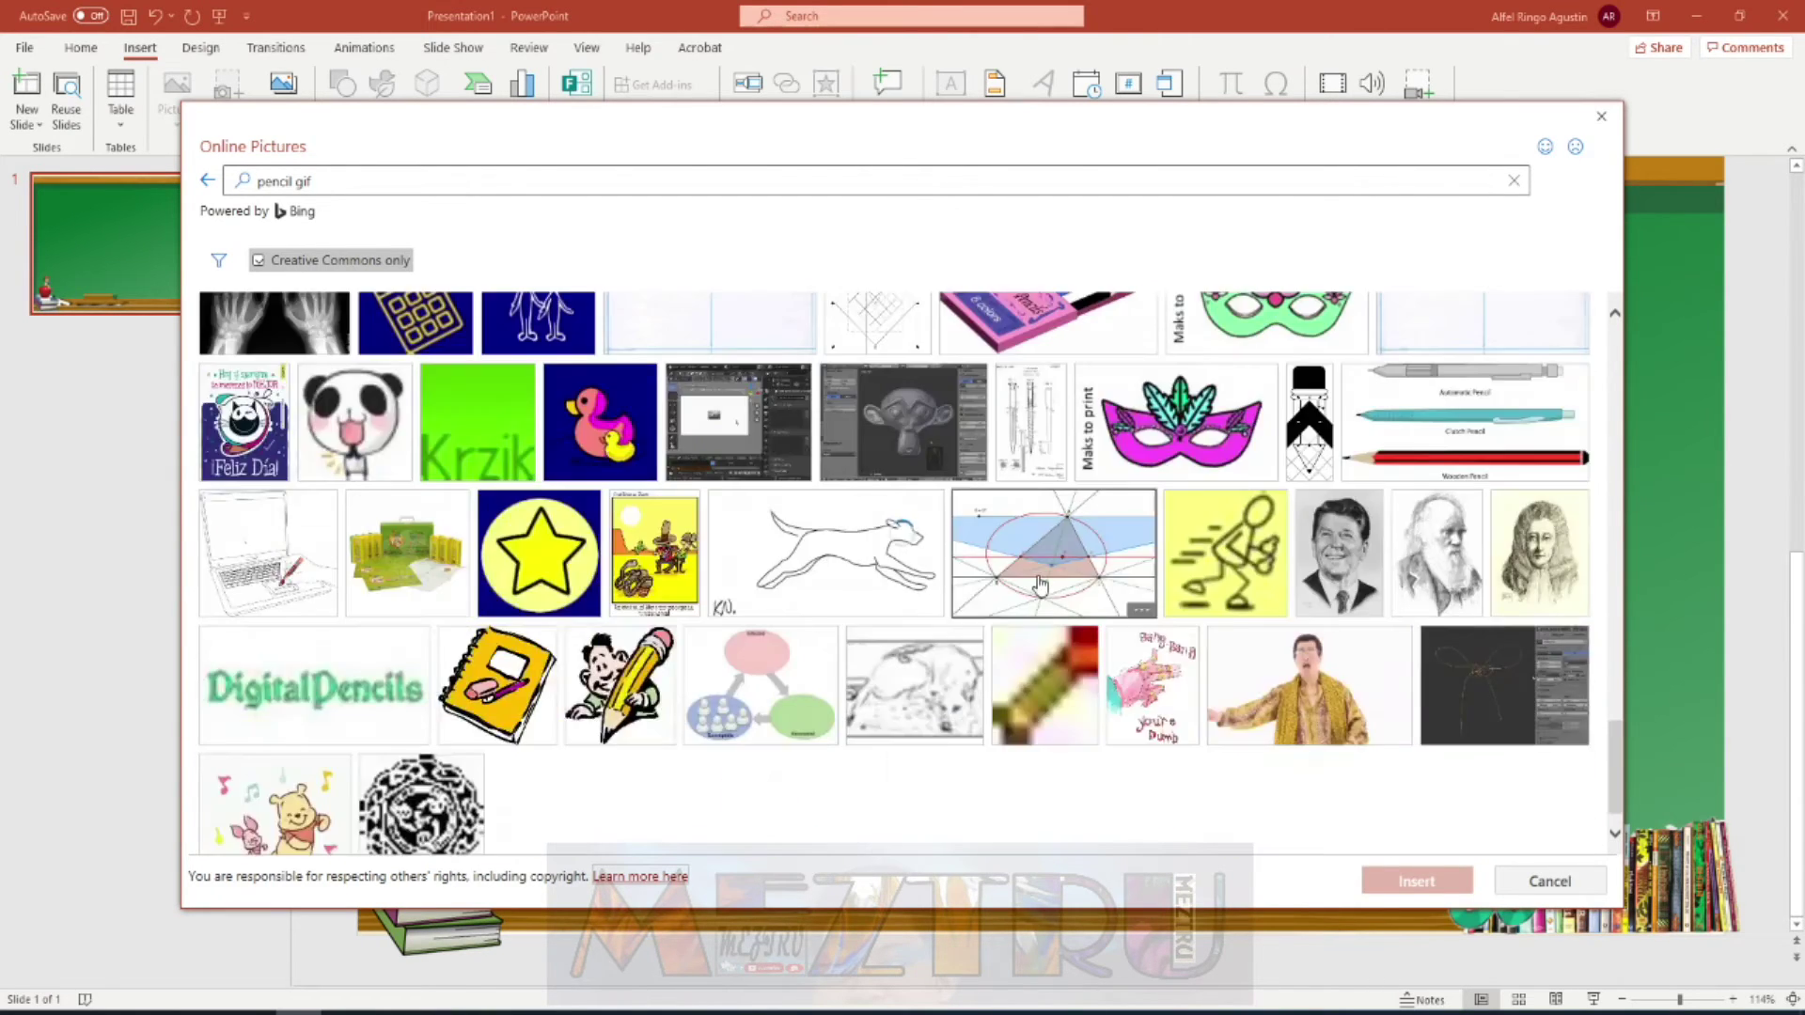
{"action": "scroll", "coordinate": [1131, 373], "scroll_direction": "down", "scroll_amount": 3}
{"action": "left_click", "coordinate": [1133, 375]}
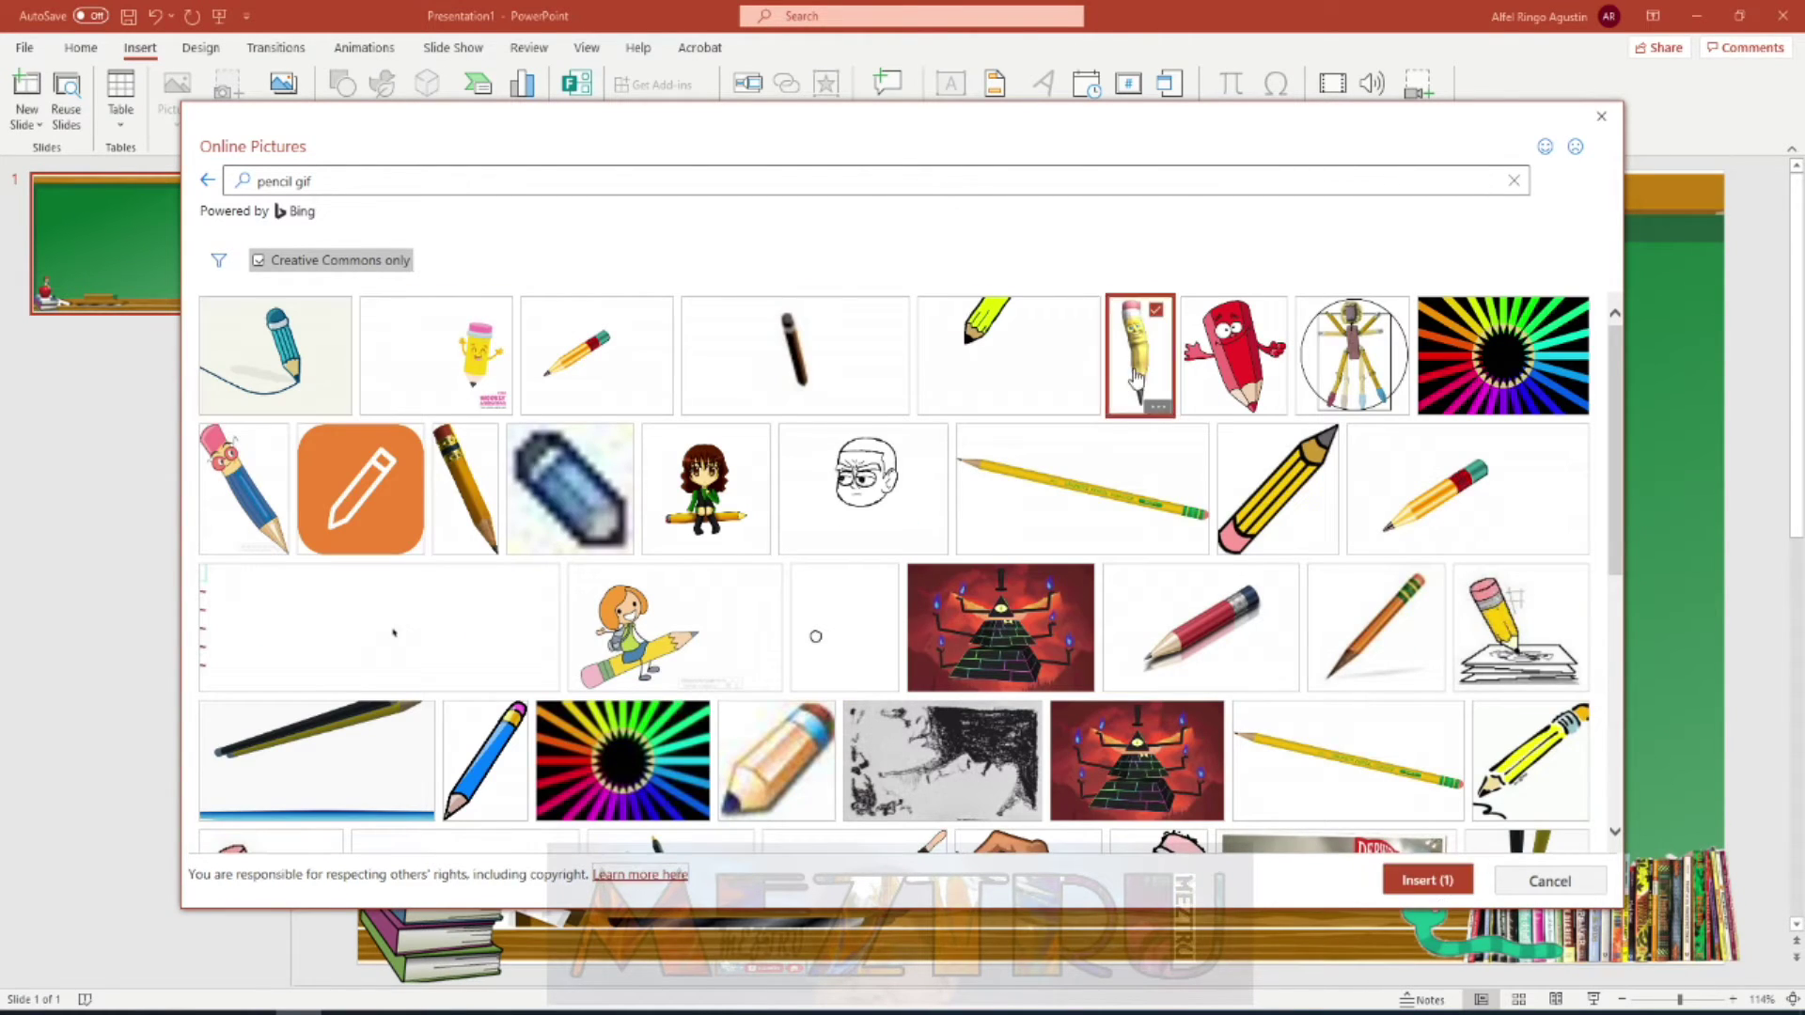
{"action": "left_click", "coordinate": [1425, 880]}
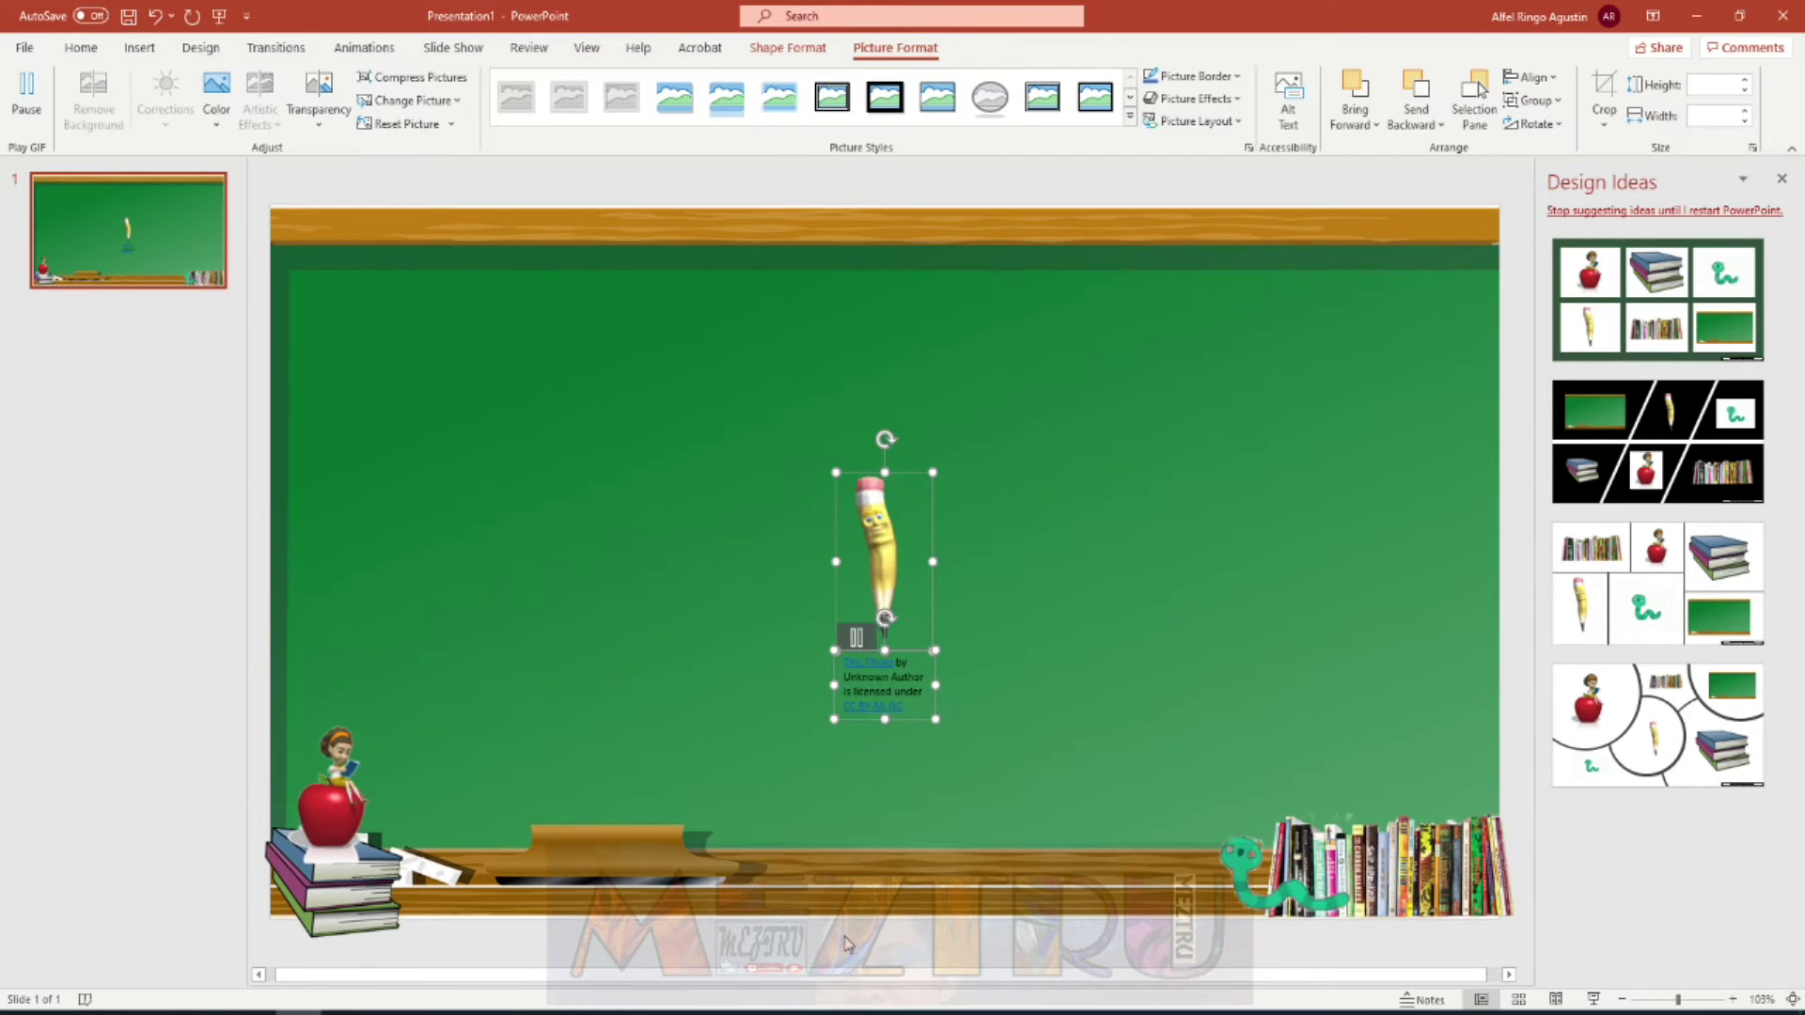
- Delete the licence caption under the pencil GIF
{"action": "left_click", "coordinate": [846, 656]}
{"action": "right_click", "coordinate": [837, 650]}
{"action": "left_click", "coordinate": [837, 649]}
{"action": "key", "text": "Delete"}
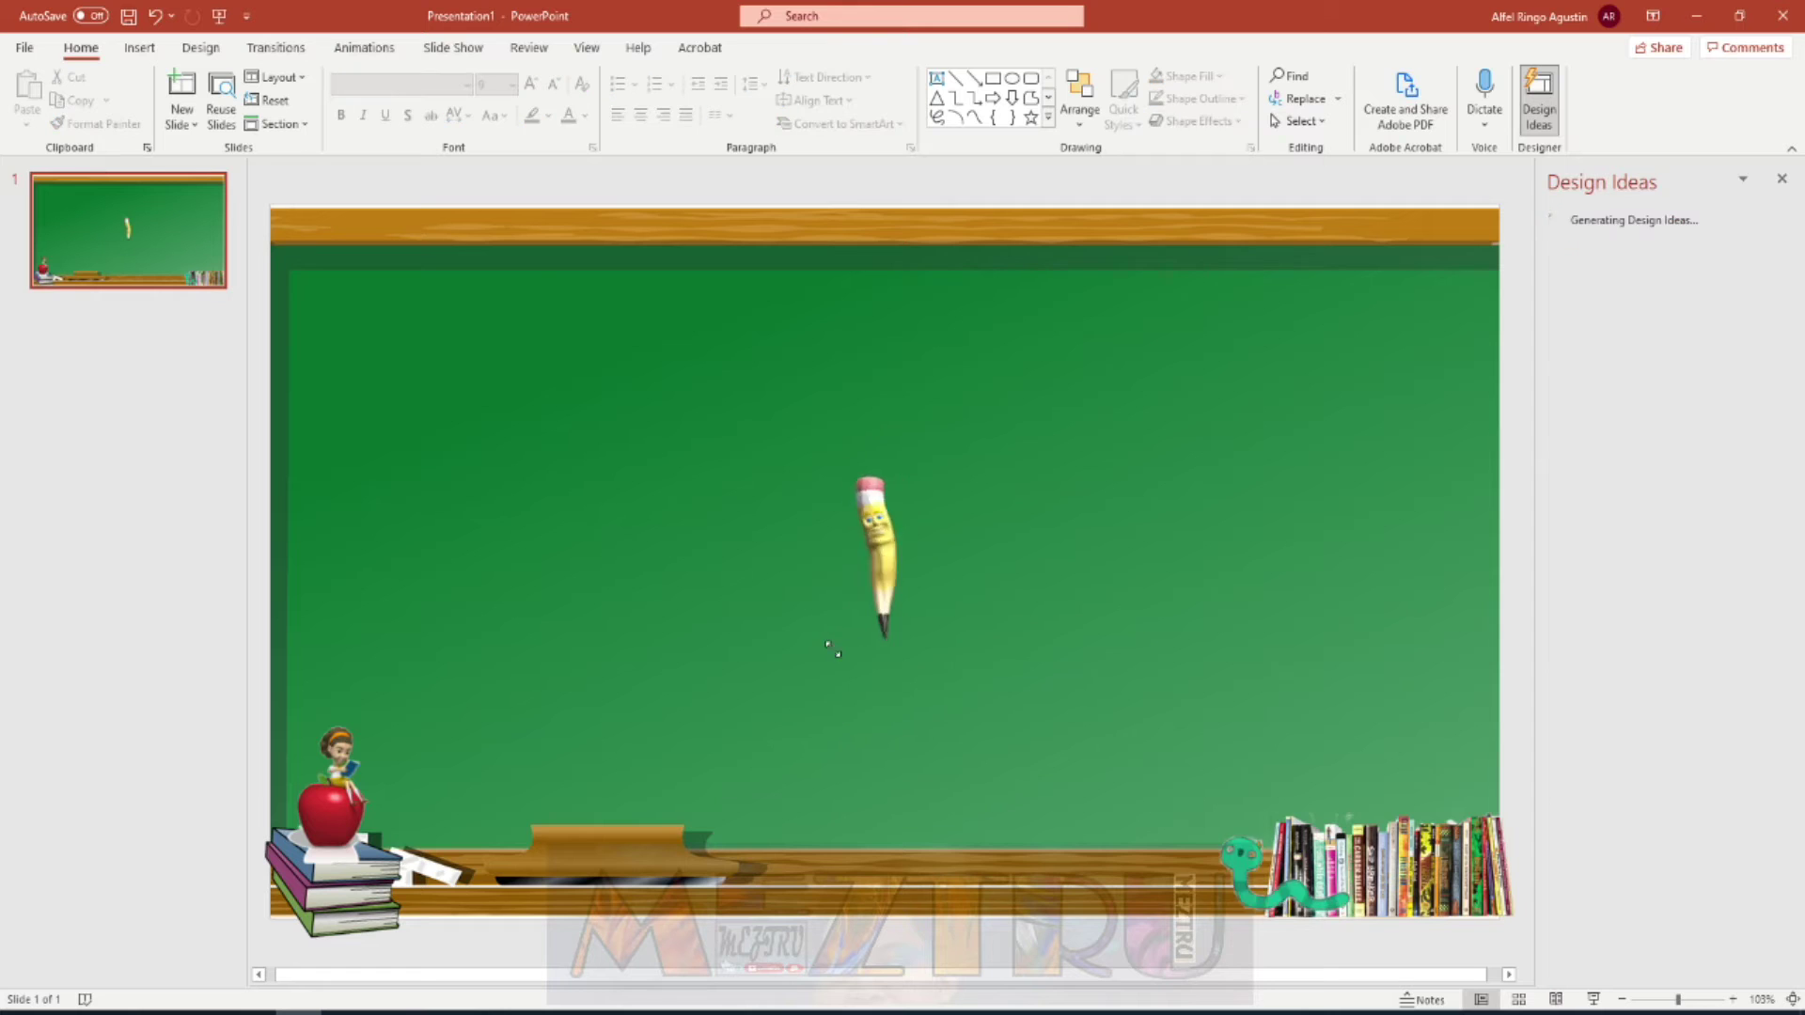
- Move the pencil to the bookshelf's right end at the bottom-right, then select the worm GIF
{"action": "mouse_move", "coordinate": [883, 505]}
{"action": "left_mouse_down"}
{"action": "mouse_move", "coordinate": [1415, 677]}
{"action": "mouse_move", "coordinate": [1483, 769]}
{"action": "mouse_move", "coordinate": [1460, 769]}
{"action": "left_mouse_up"}
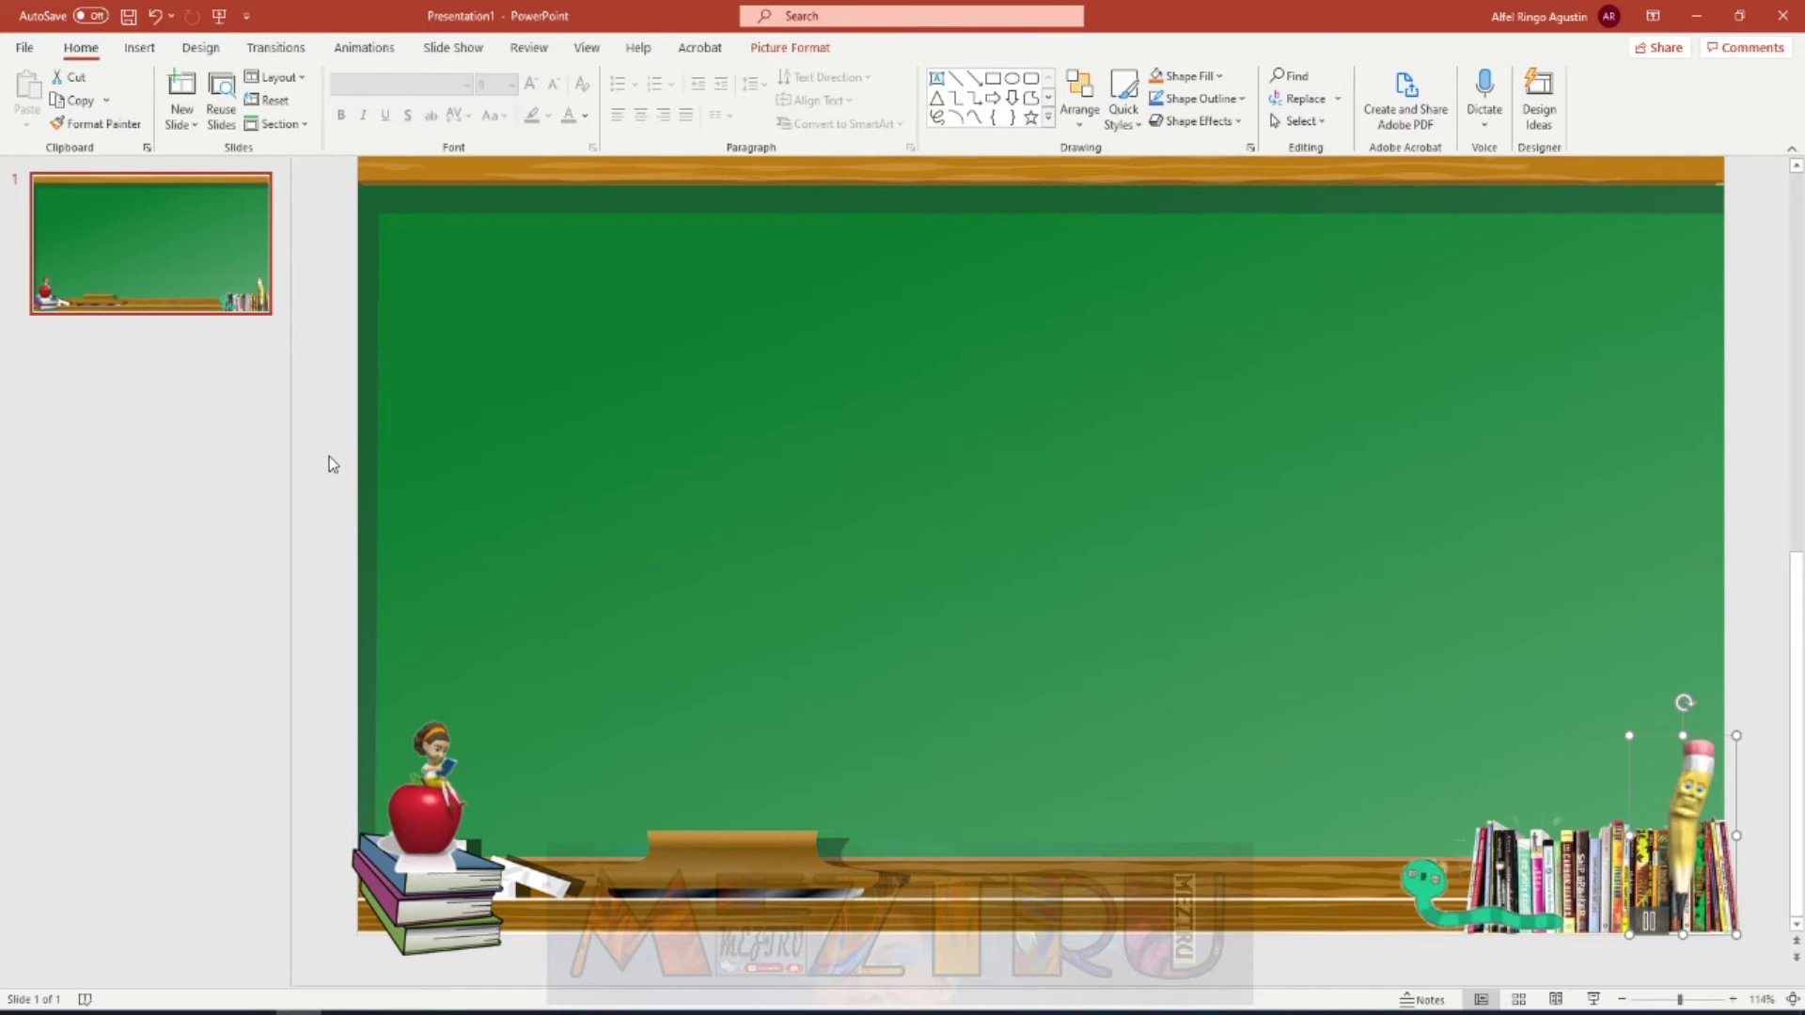
{"action": "left_click", "coordinate": [1438, 879]}
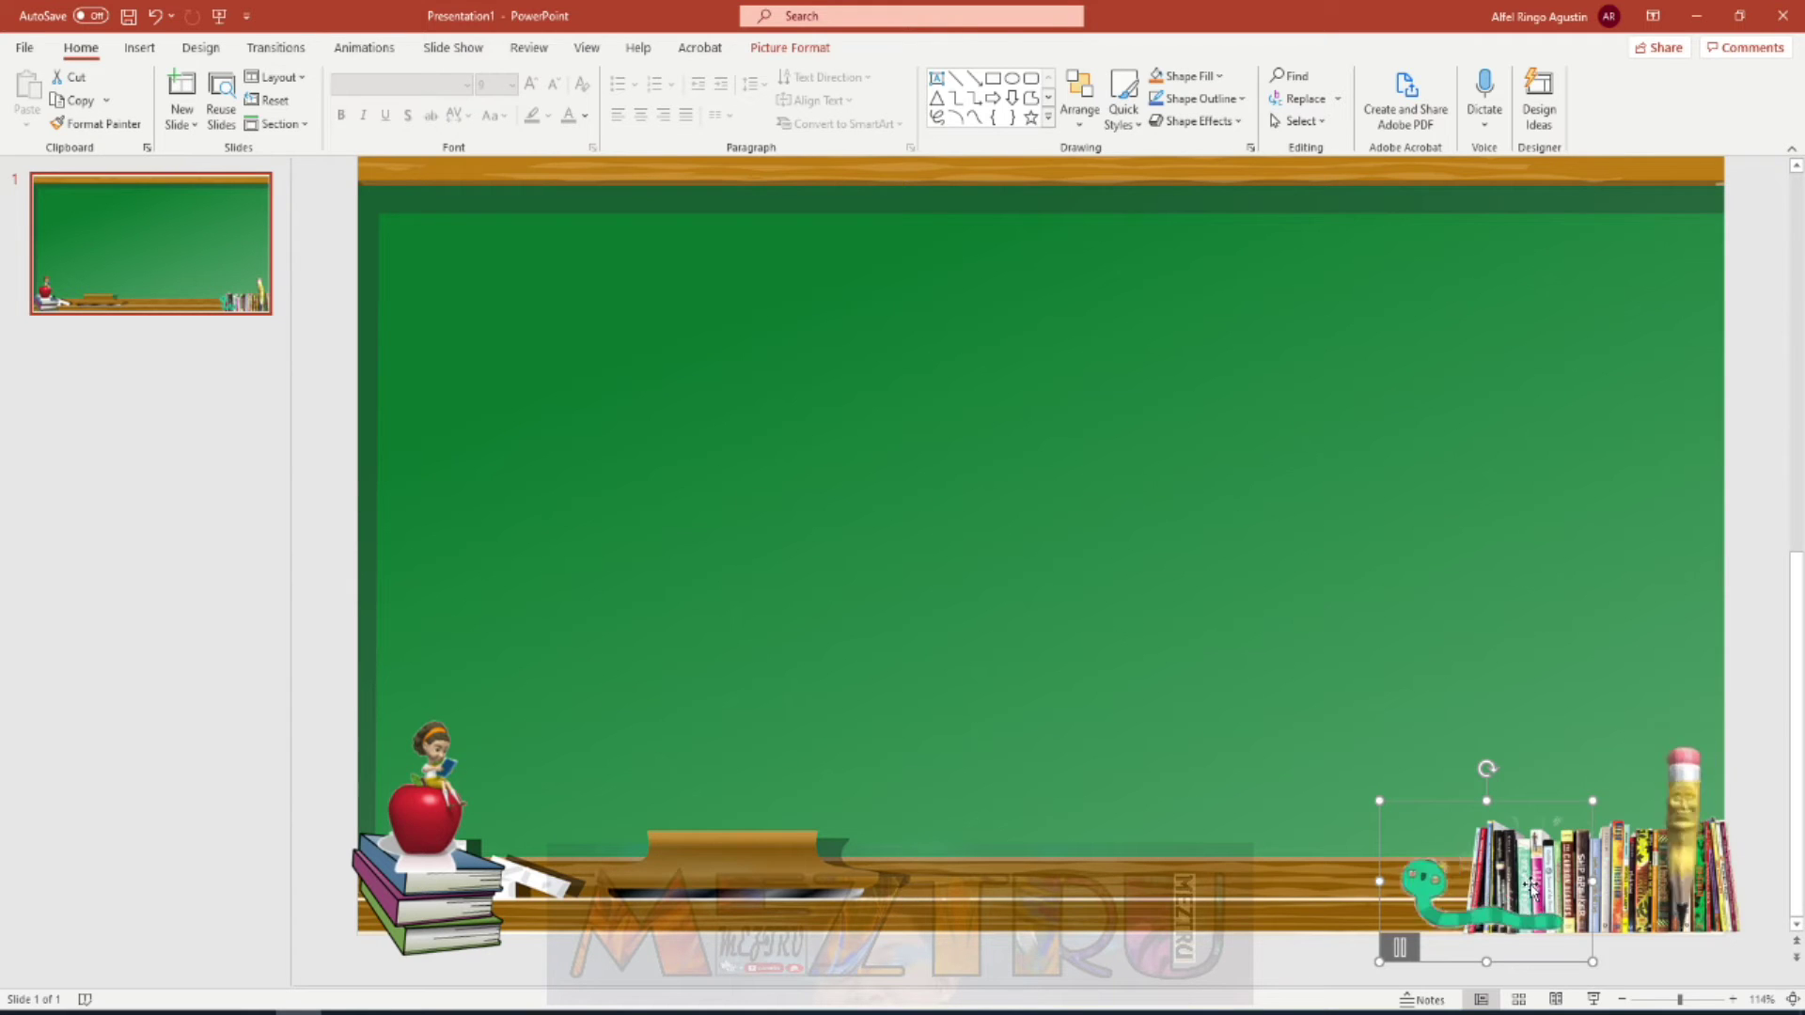
{"action": "left_click", "coordinate": [365, 48]}
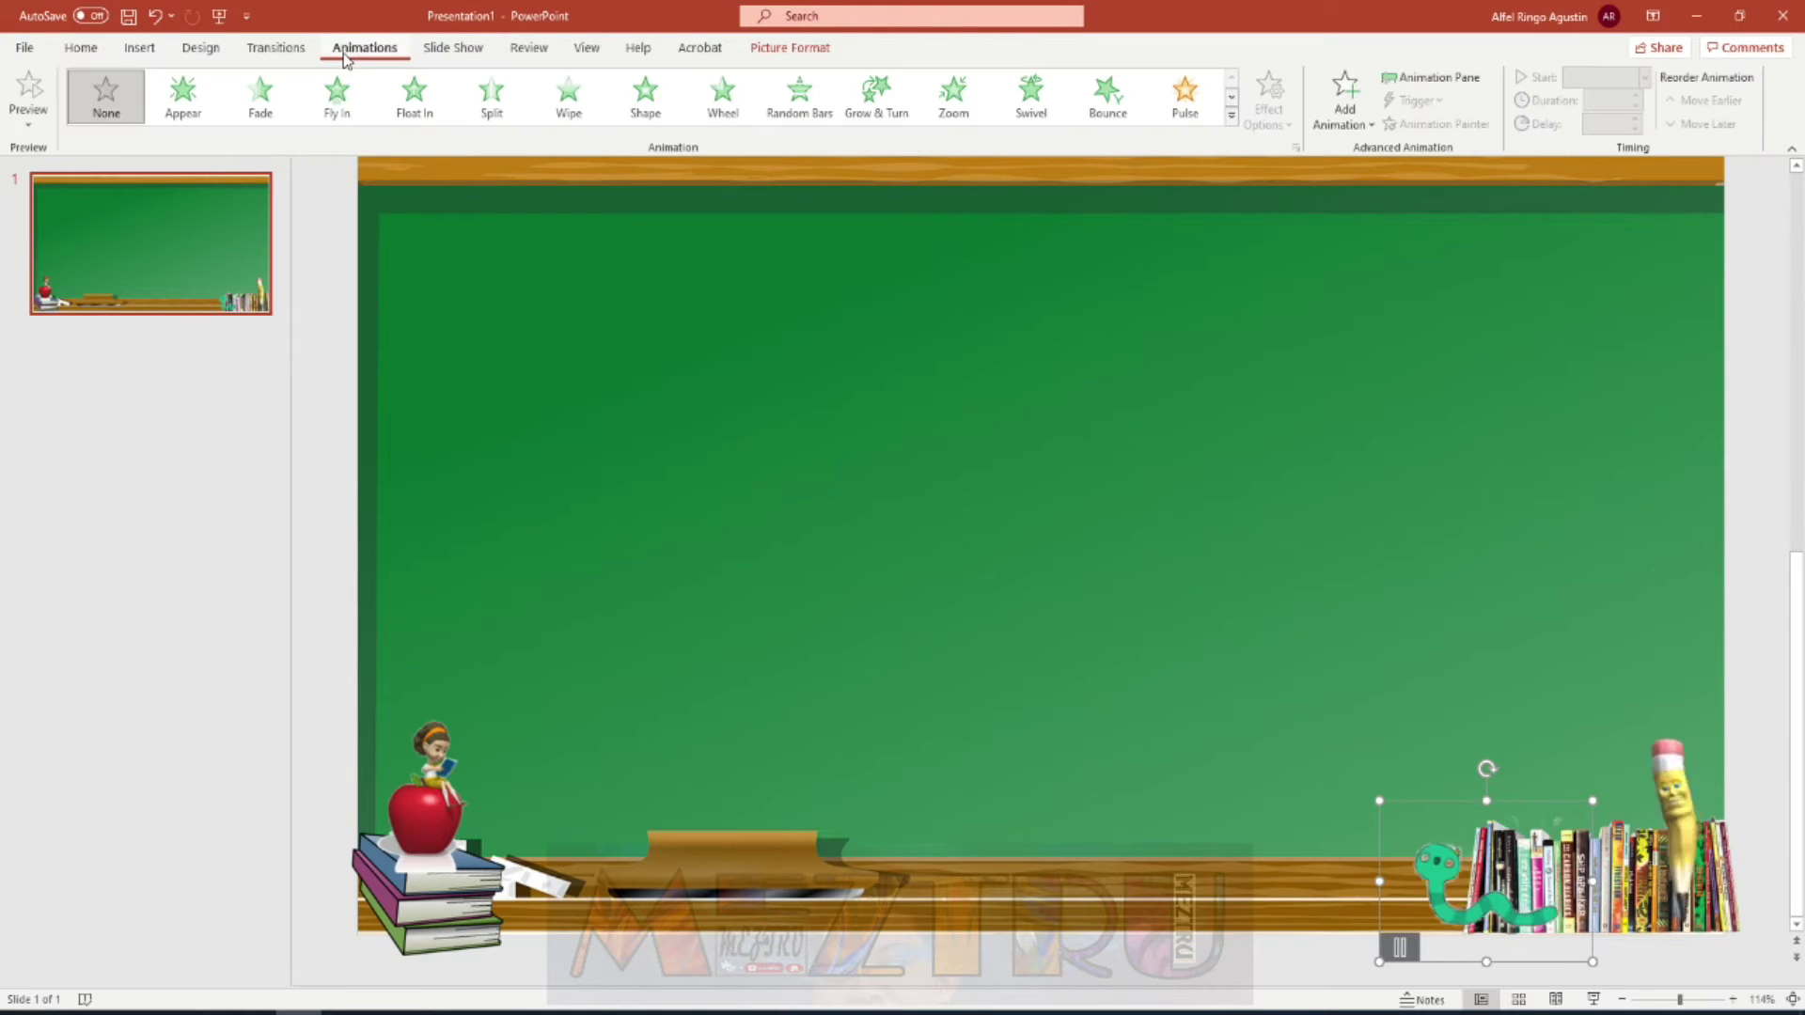
- Give the worm a Lines motion path with the Left direction
{"action": "left_click", "coordinate": [1231, 117]}
{"action": "left_click", "coordinate": [106, 544]}
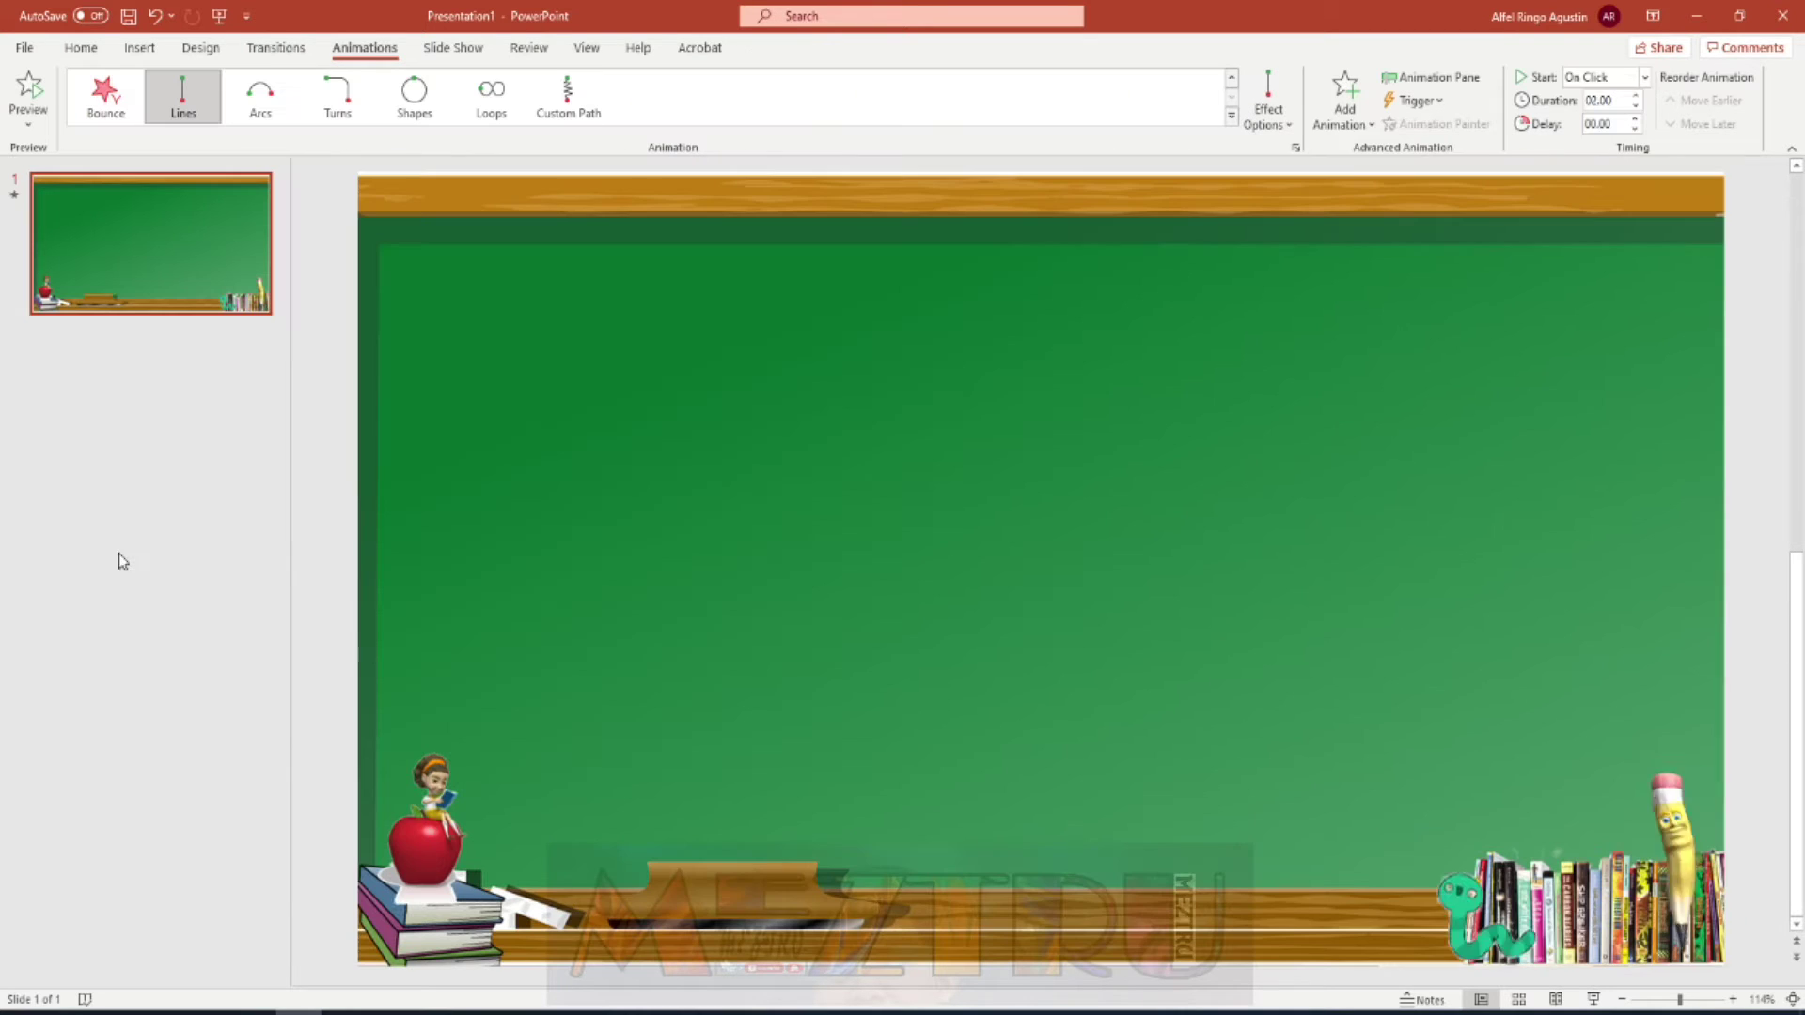
{"action": "left_click", "coordinate": [1277, 130]}
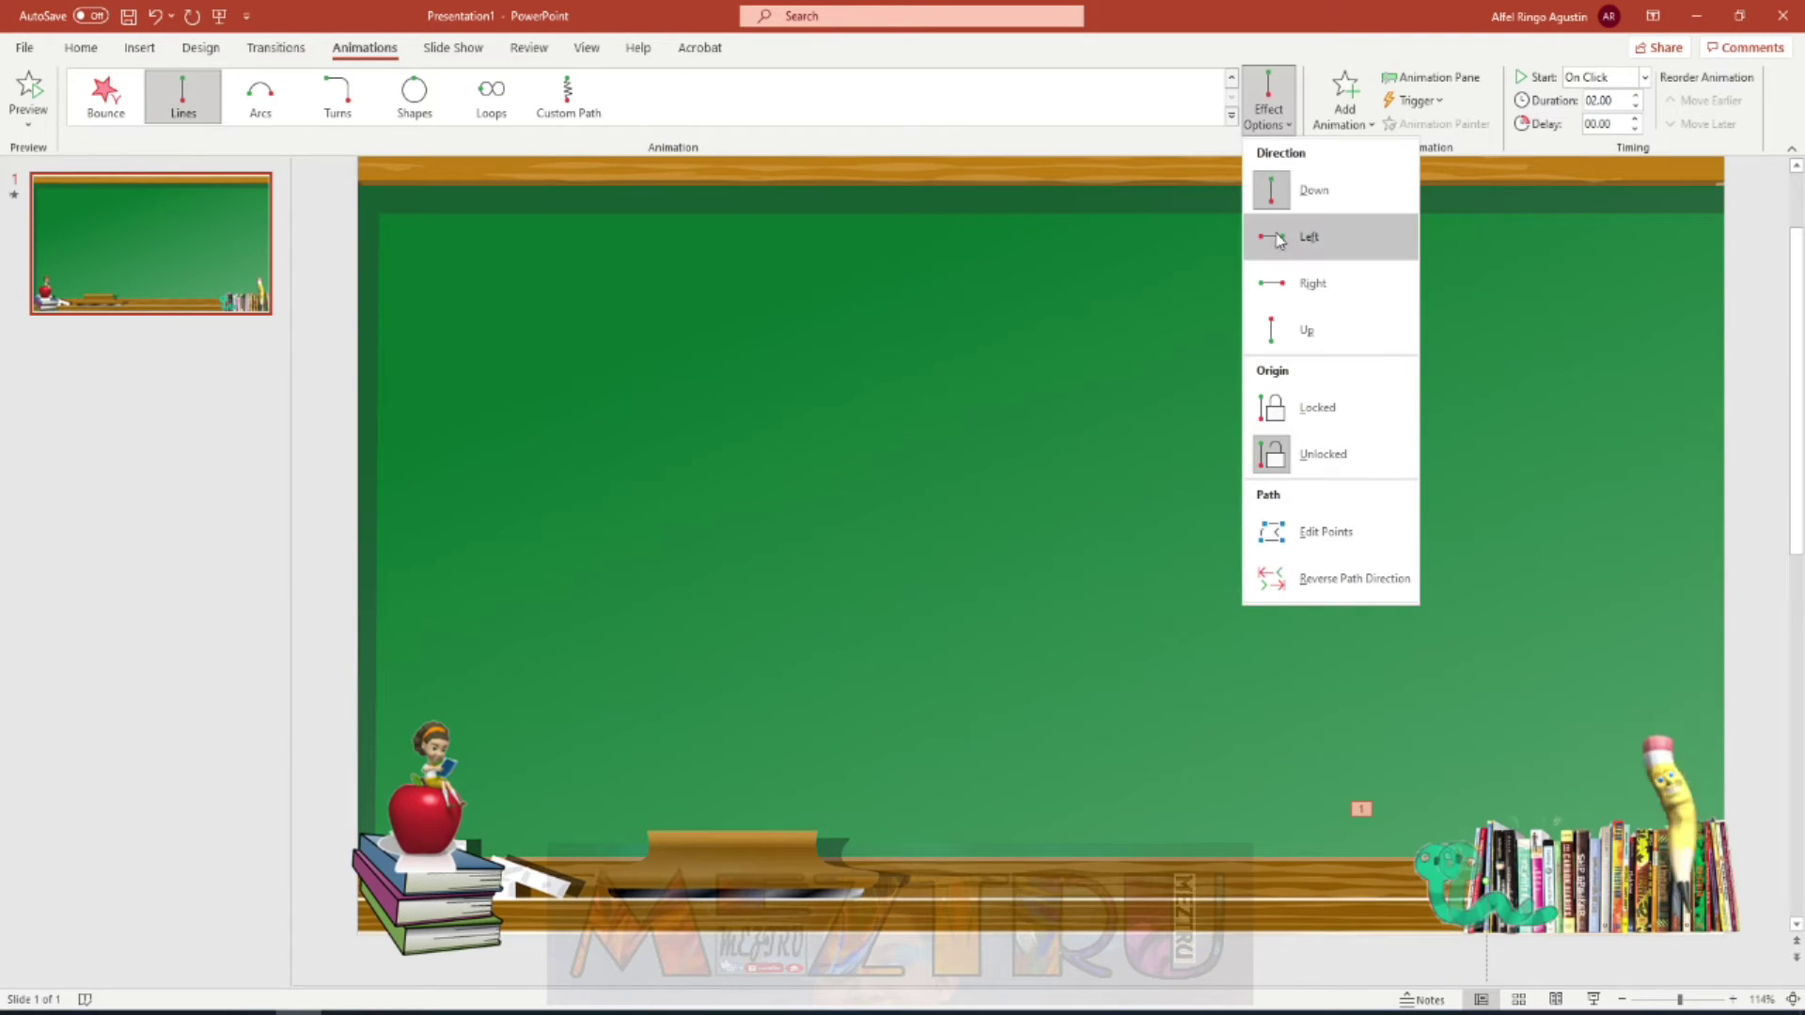
{"action": "left_click", "coordinate": [1278, 246]}
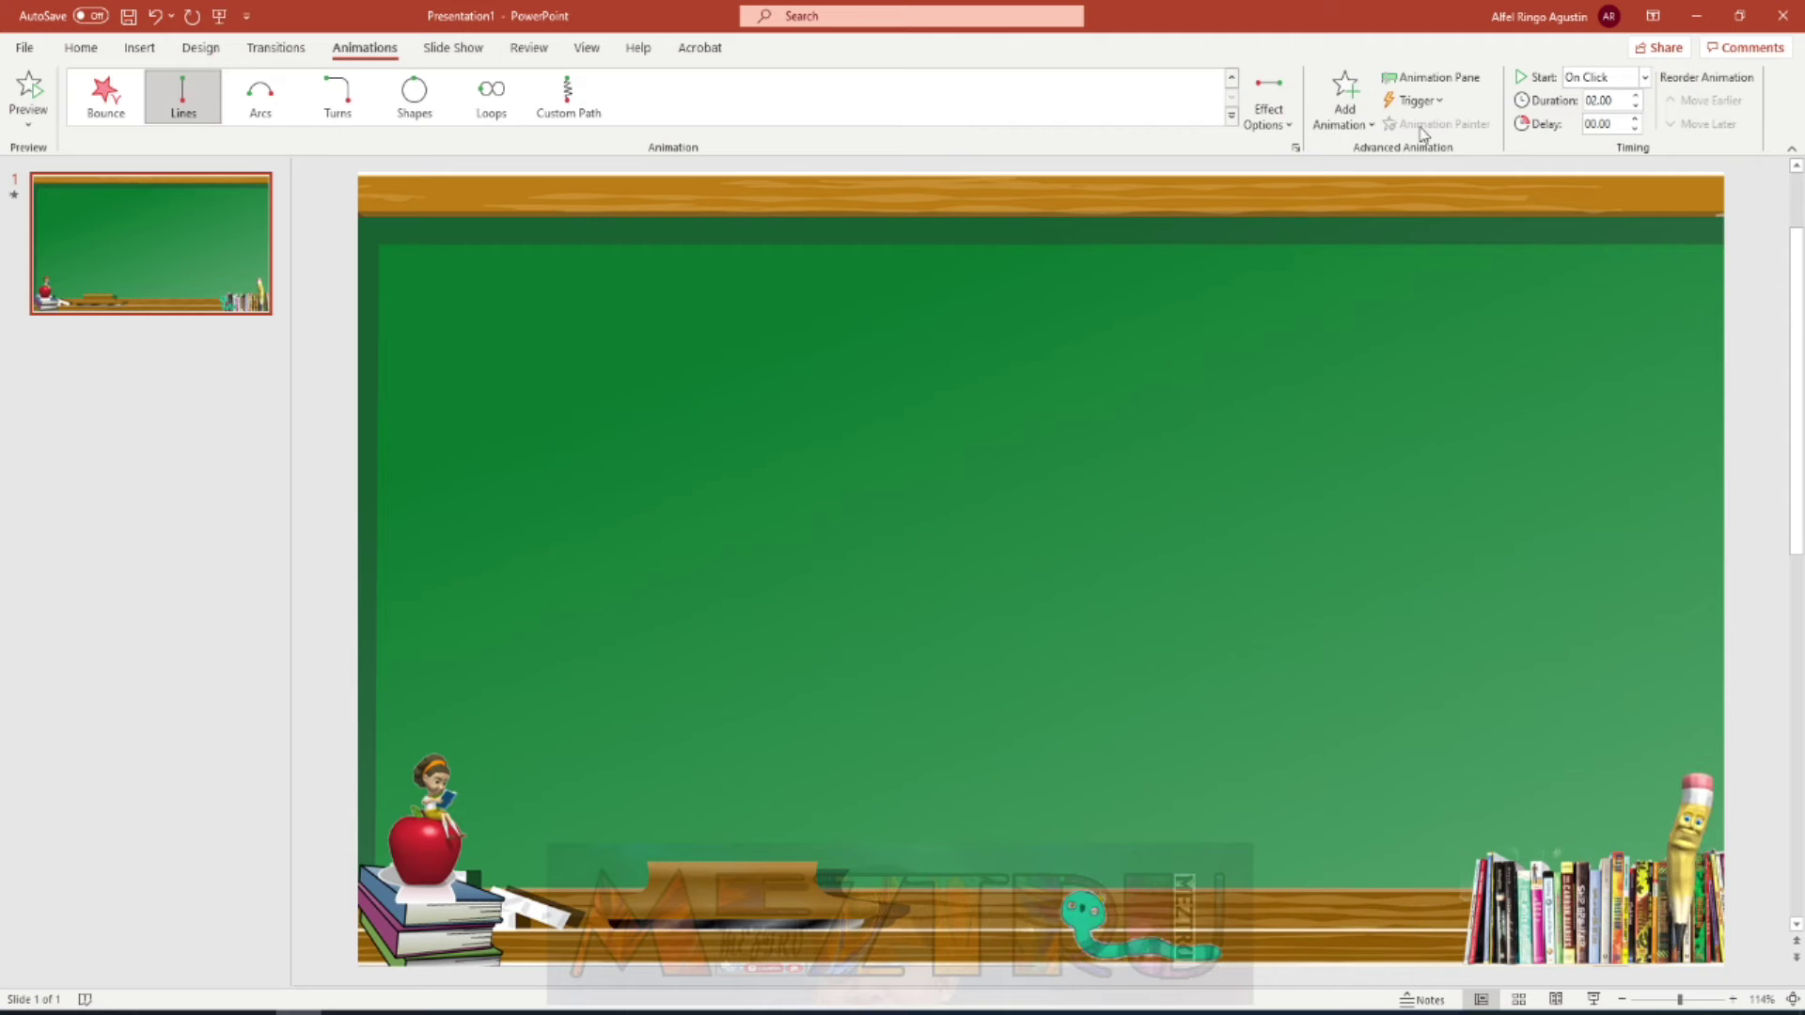
- Stretch the worm's path end out to the slide's left edge
{"action": "scroll", "coordinate": [1186, 893], "scroll_direction": "down", "scroll_amount": 1}
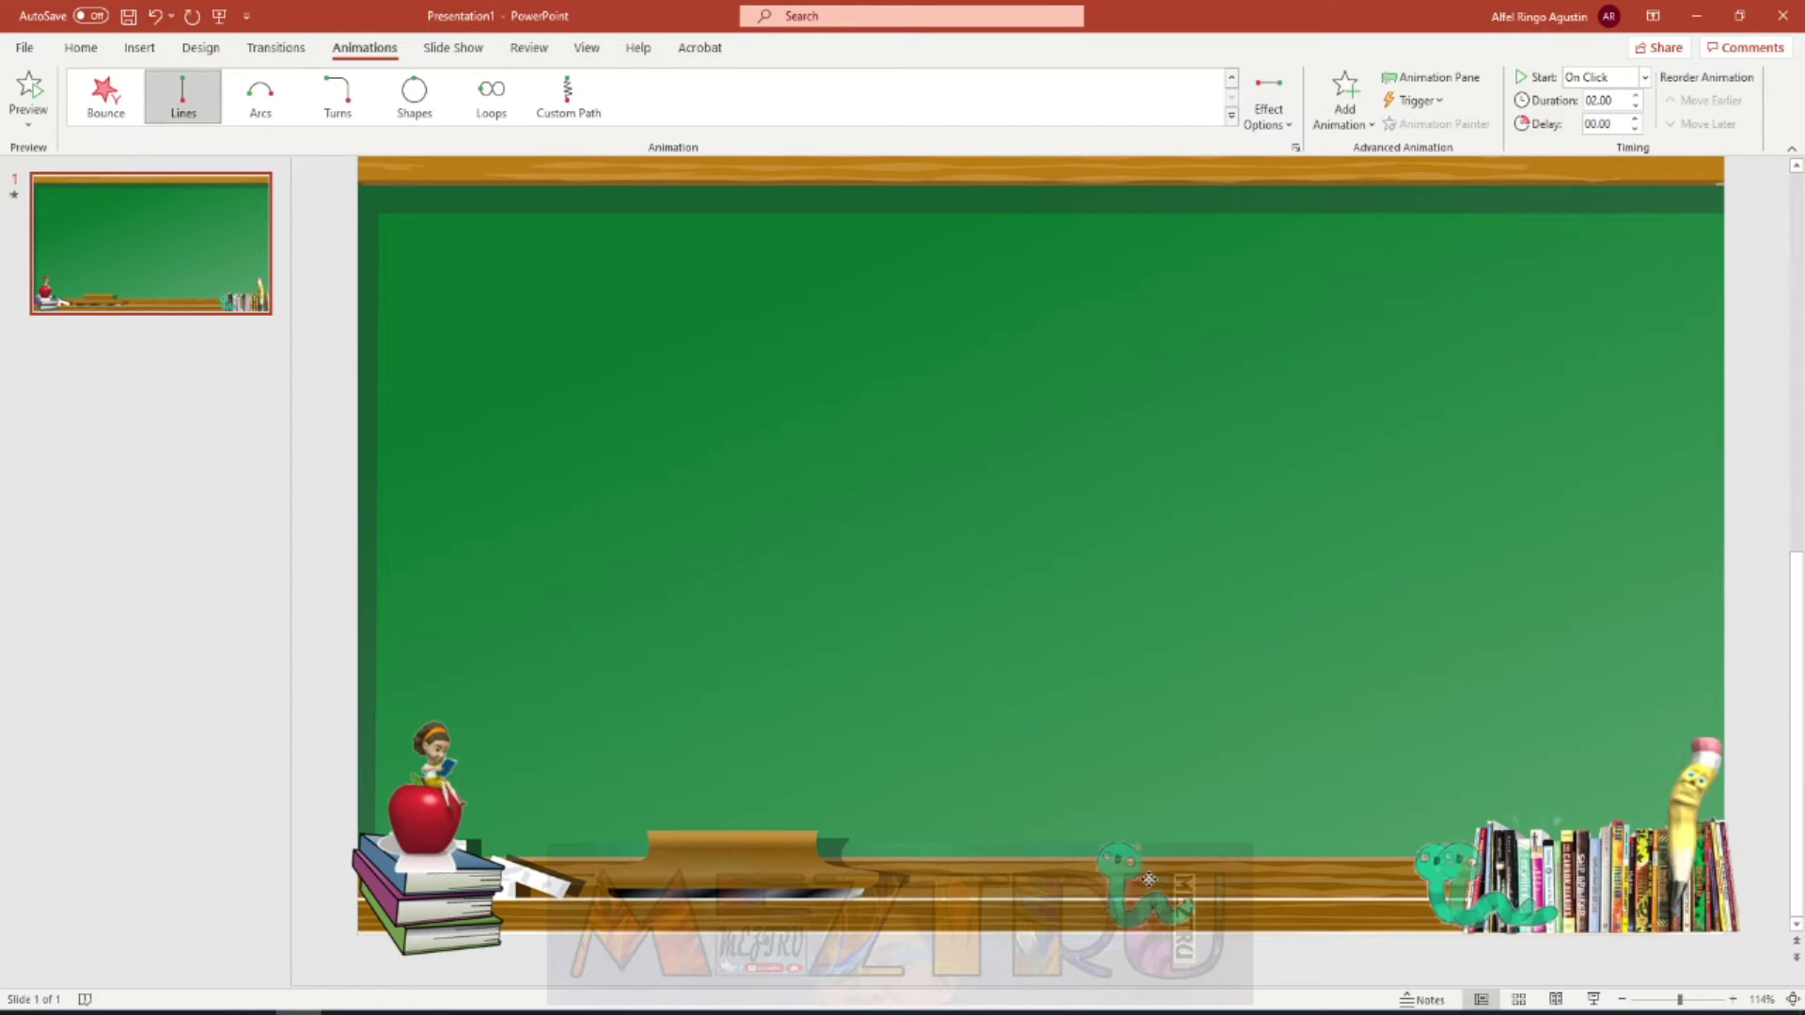
{"action": "left_click", "coordinate": [1149, 879]}
{"action": "scroll", "coordinate": [1149, 879], "scroll_direction": "up", "scroll_amount": 1}
{"action": "left_click", "coordinate": [1149, 913]}
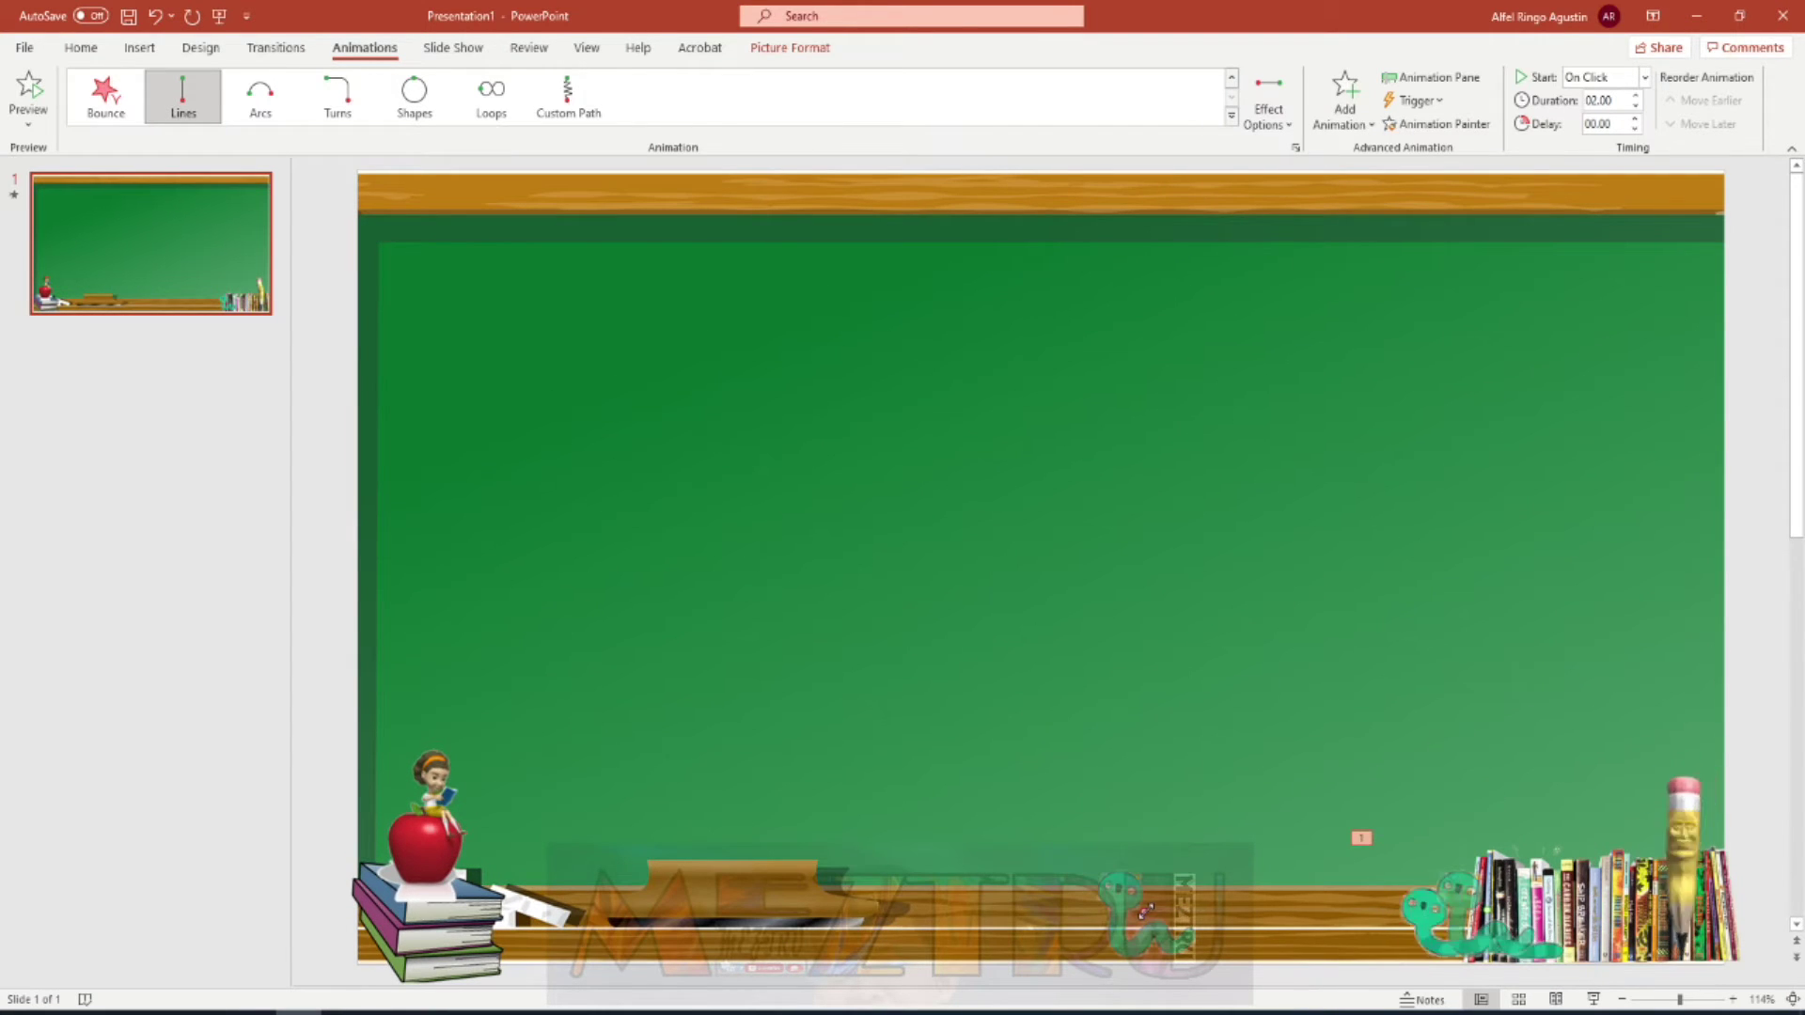
{"action": "left_click_drag", "start_coordinate": [1145, 912], "coordinate": [313, 893]}
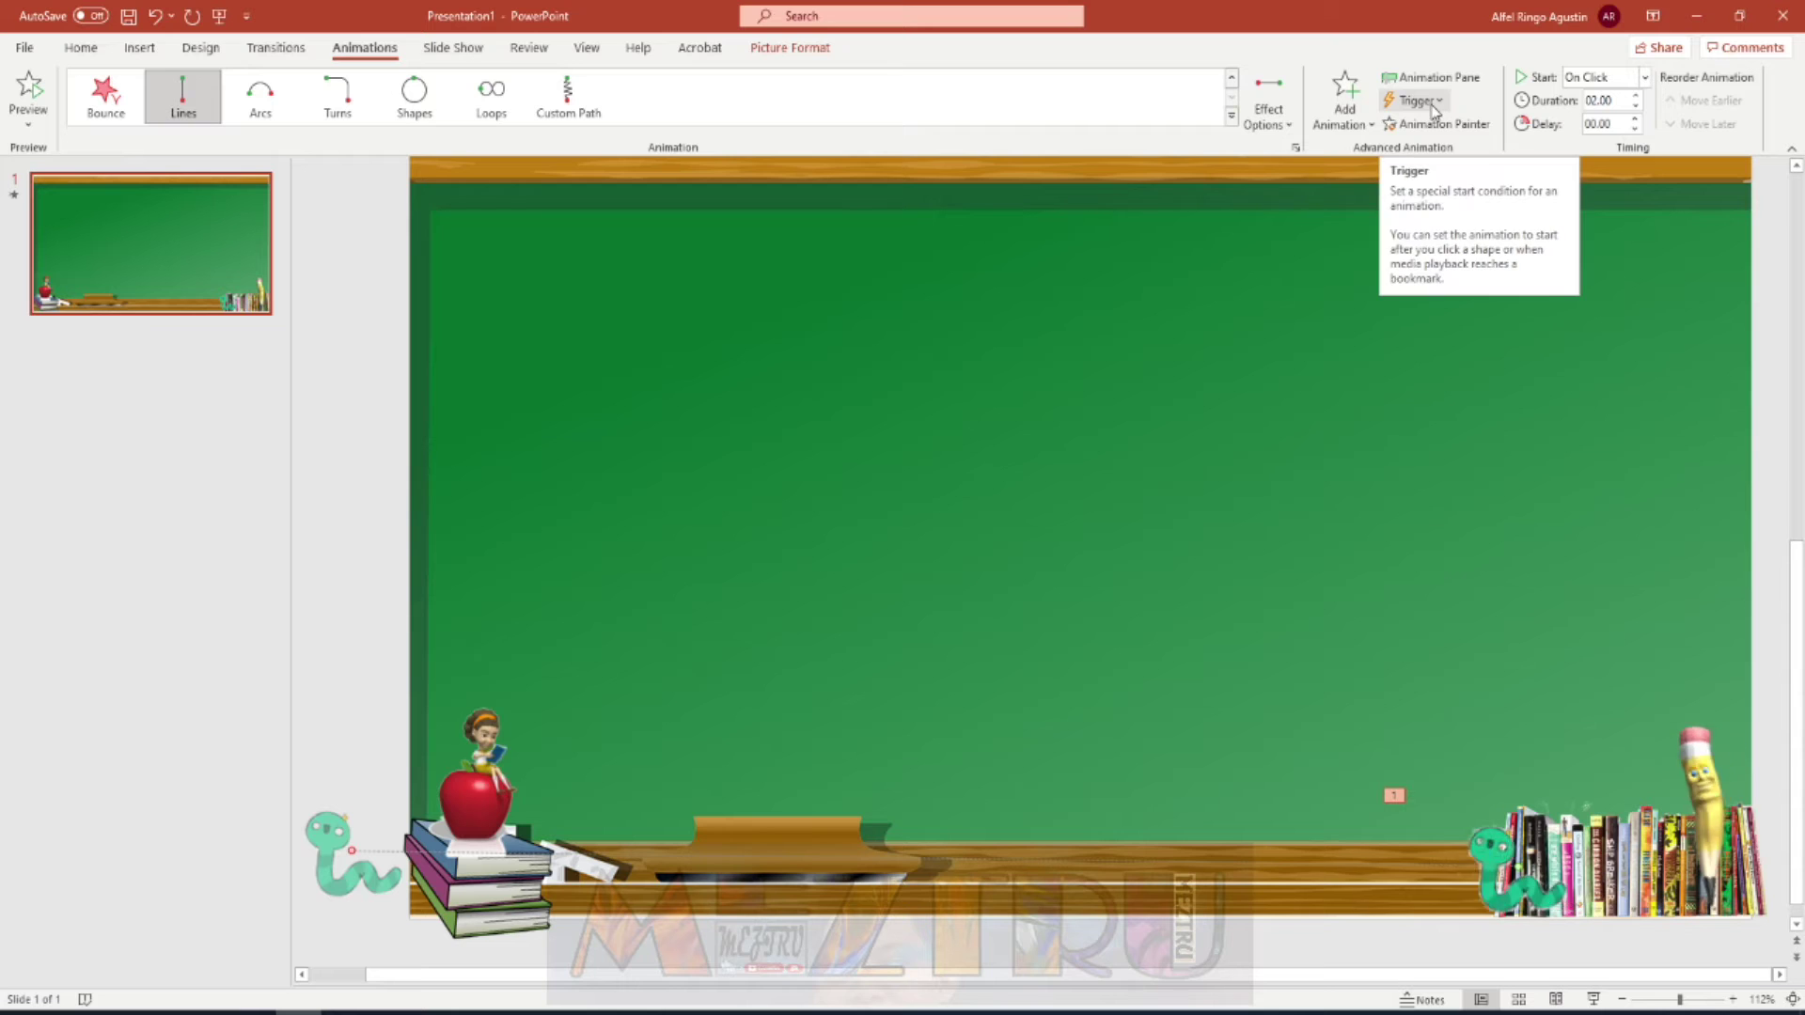
- Set the worm's animation to start With Previous
{"action": "left_click", "coordinate": [1644, 77]}
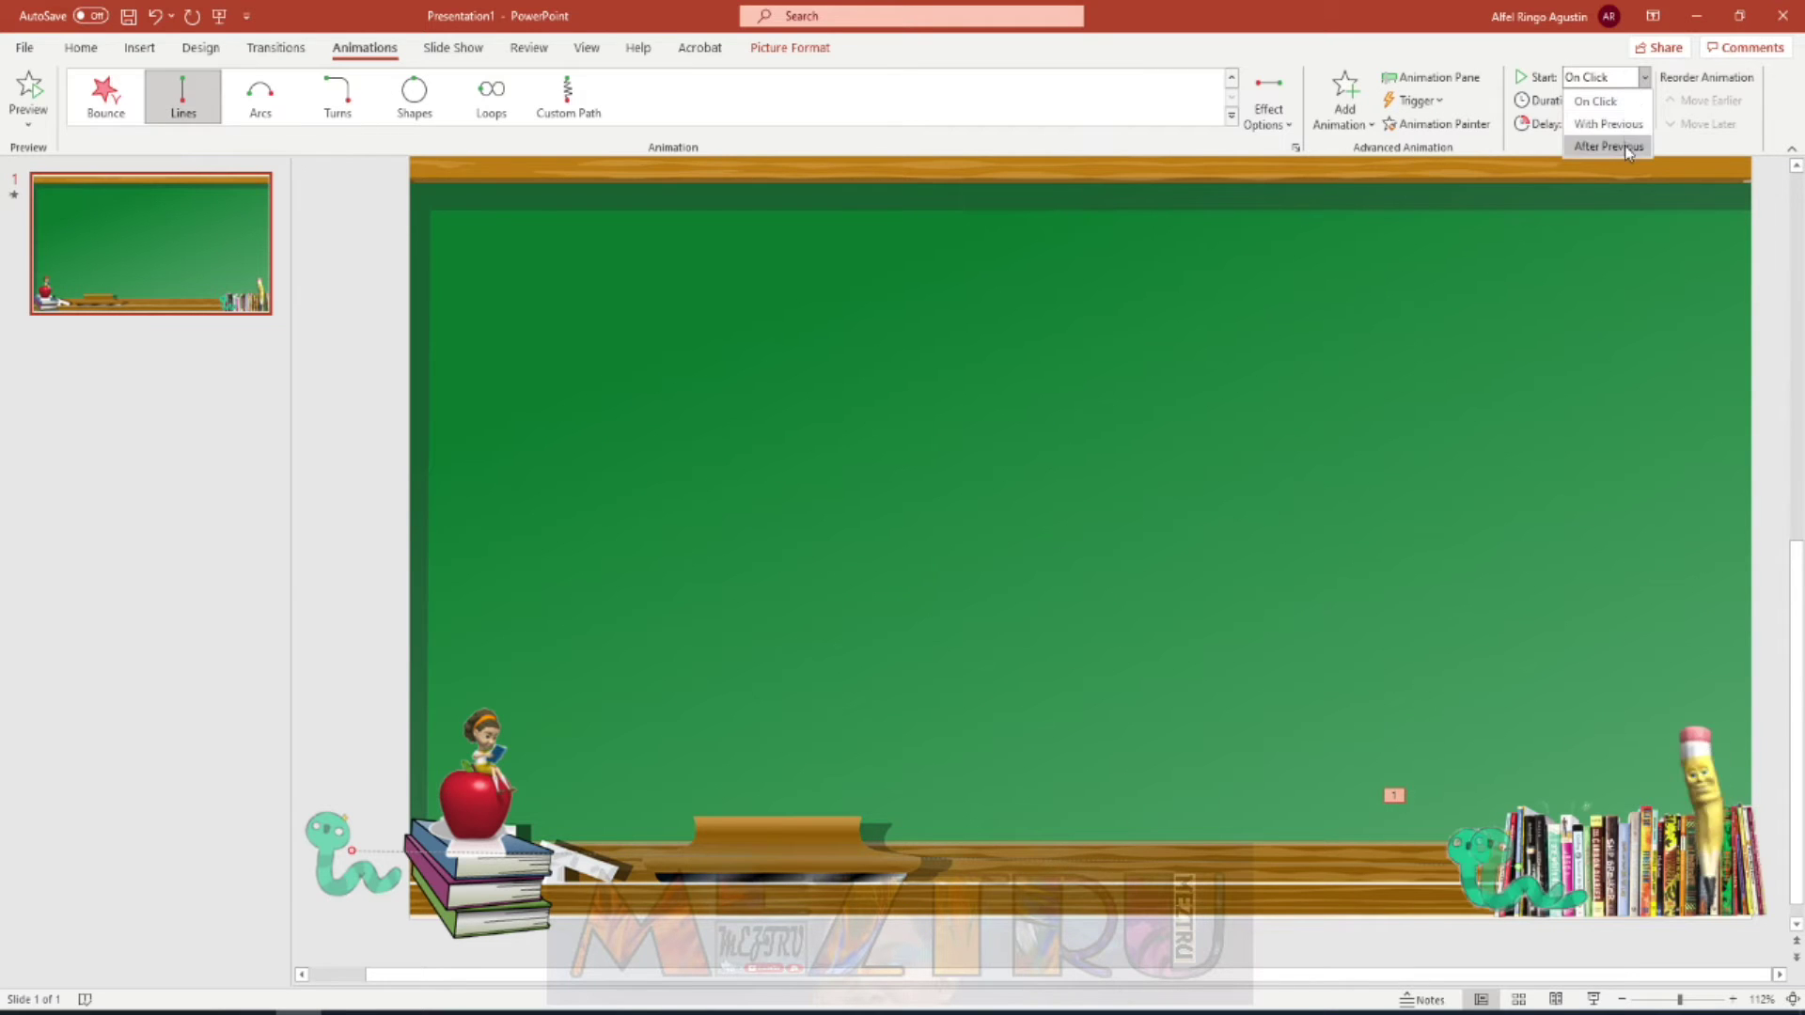
{"action": "left_click", "coordinate": [1624, 130]}
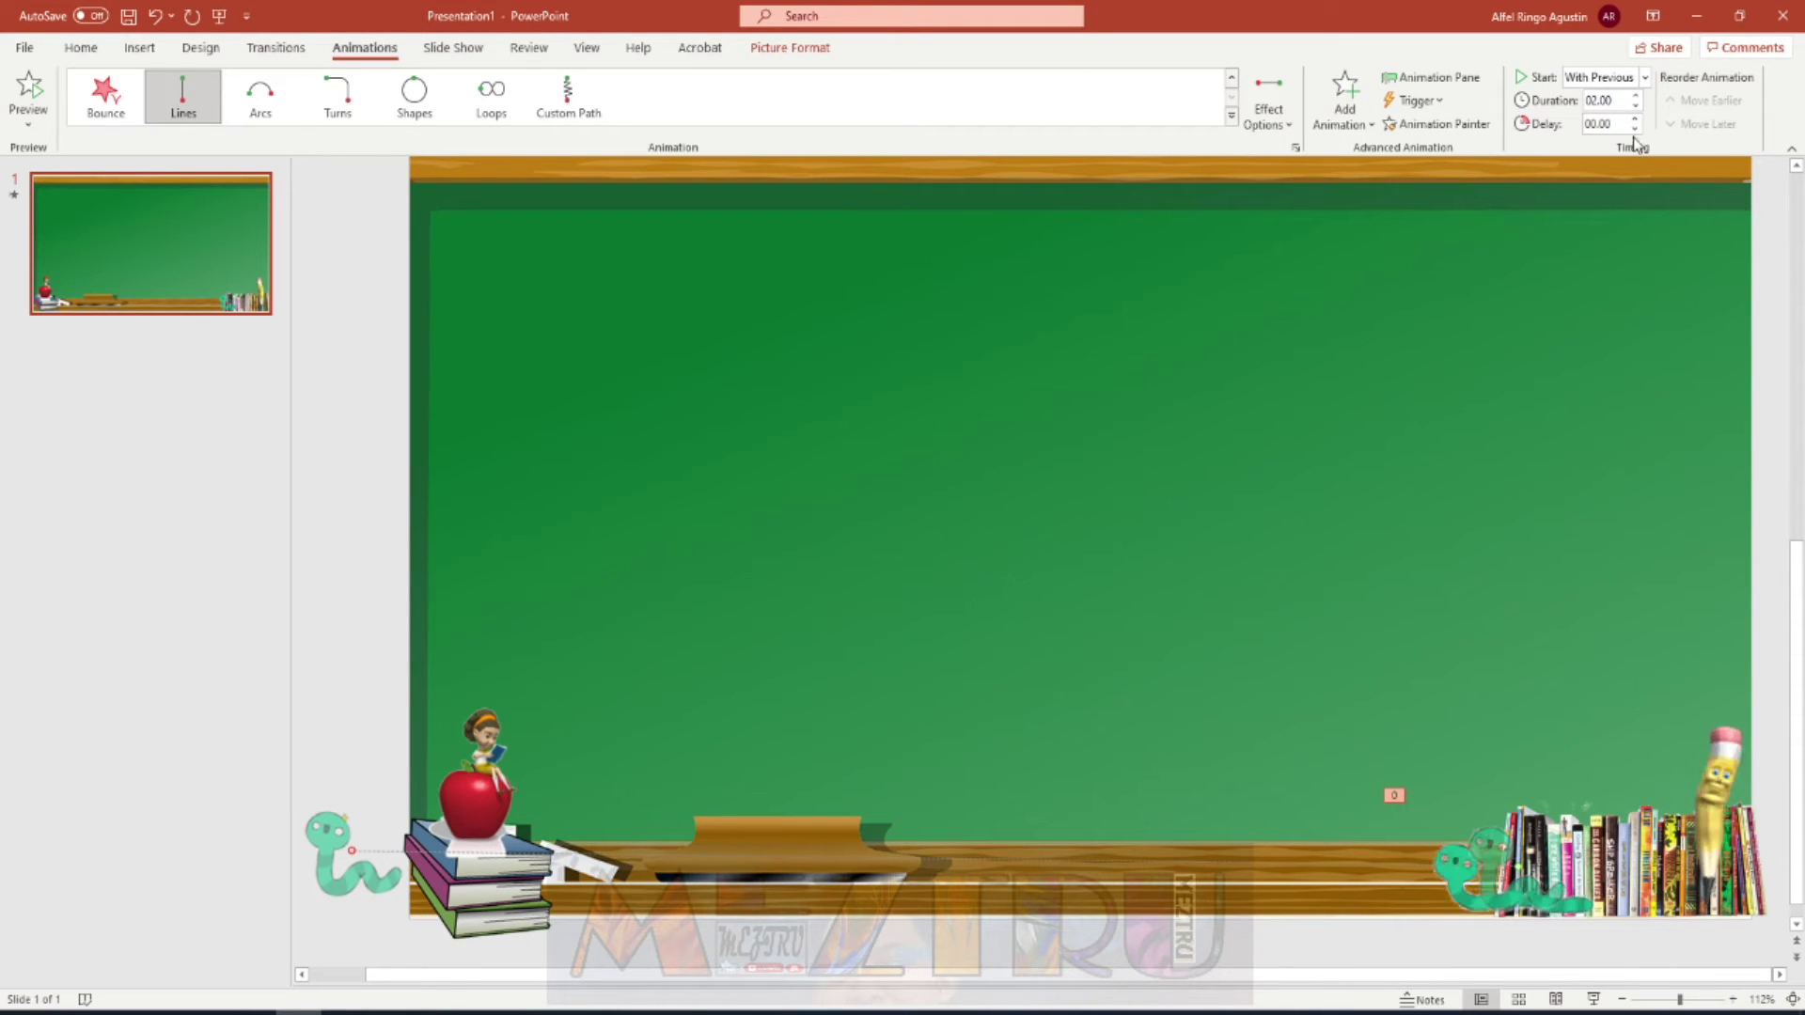
{"action": "left_click", "coordinate": [1474, 91]}
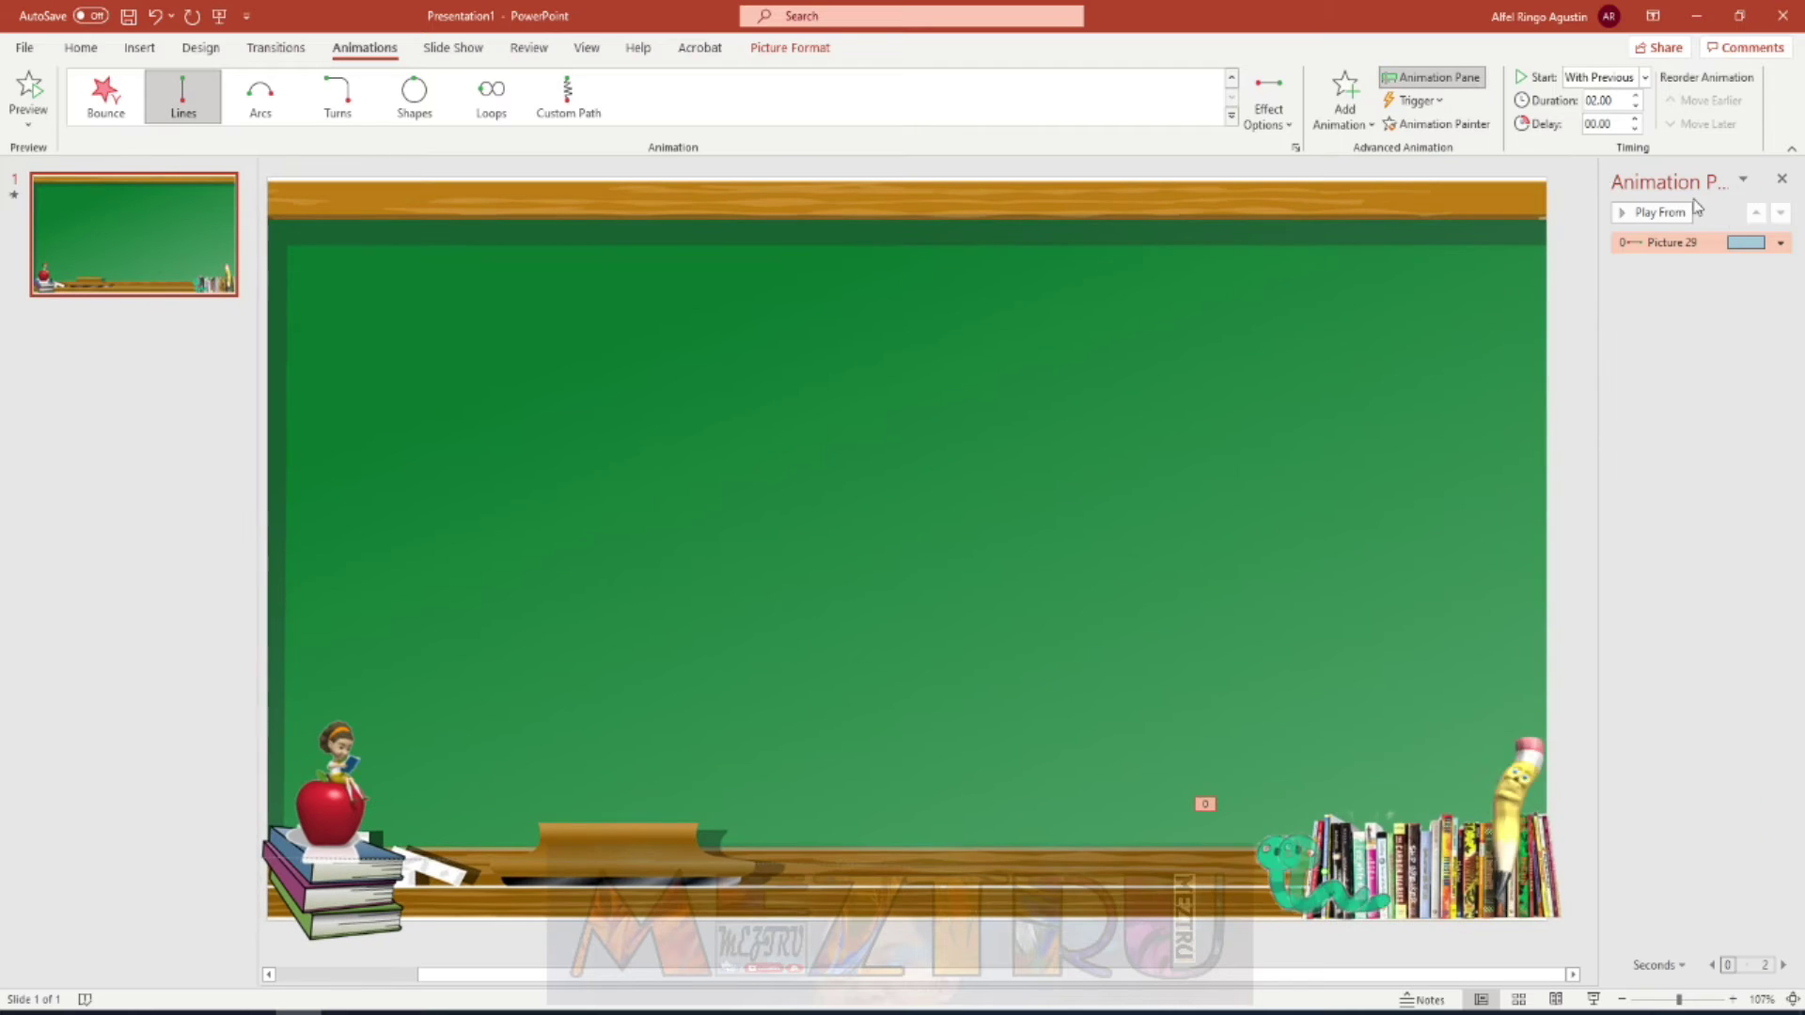
- Set the worm's motion path duration to 20 seconds and preview it
{"action": "left_click", "coordinate": [1781, 244]}
{"action": "left_click", "coordinate": [1611, 334]}
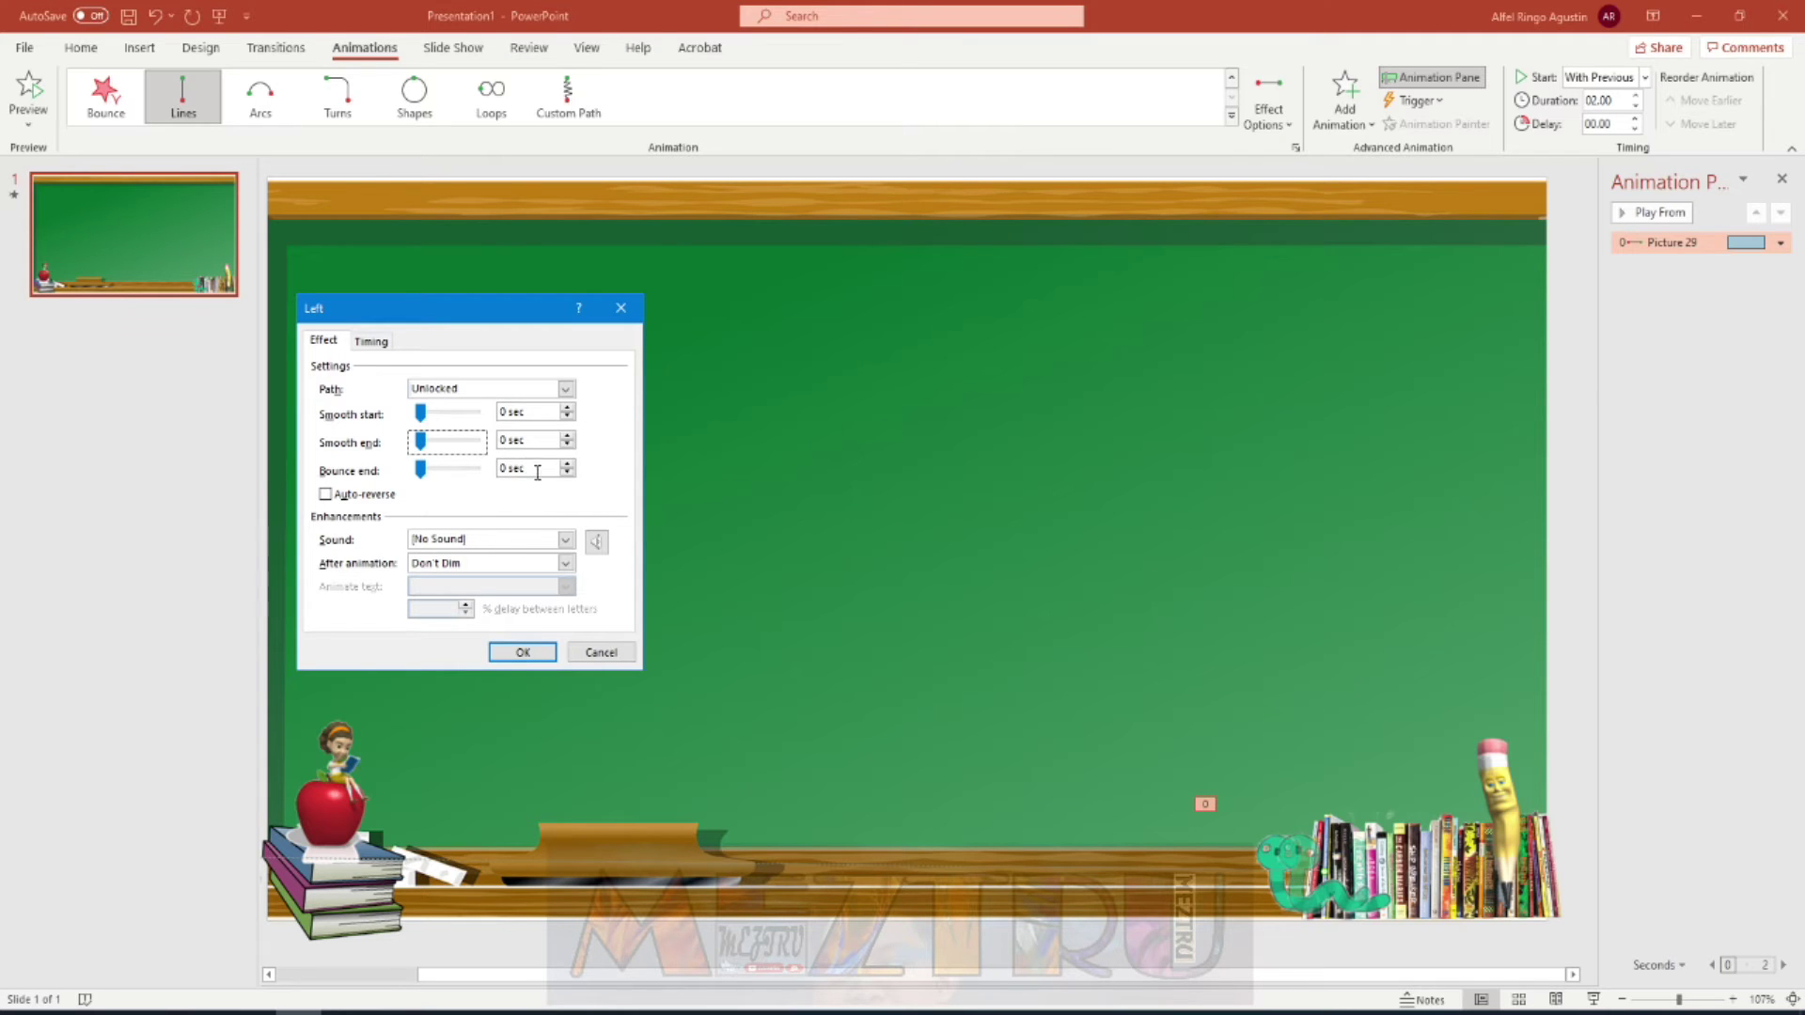
{"action": "left_click", "coordinate": [371, 342]}
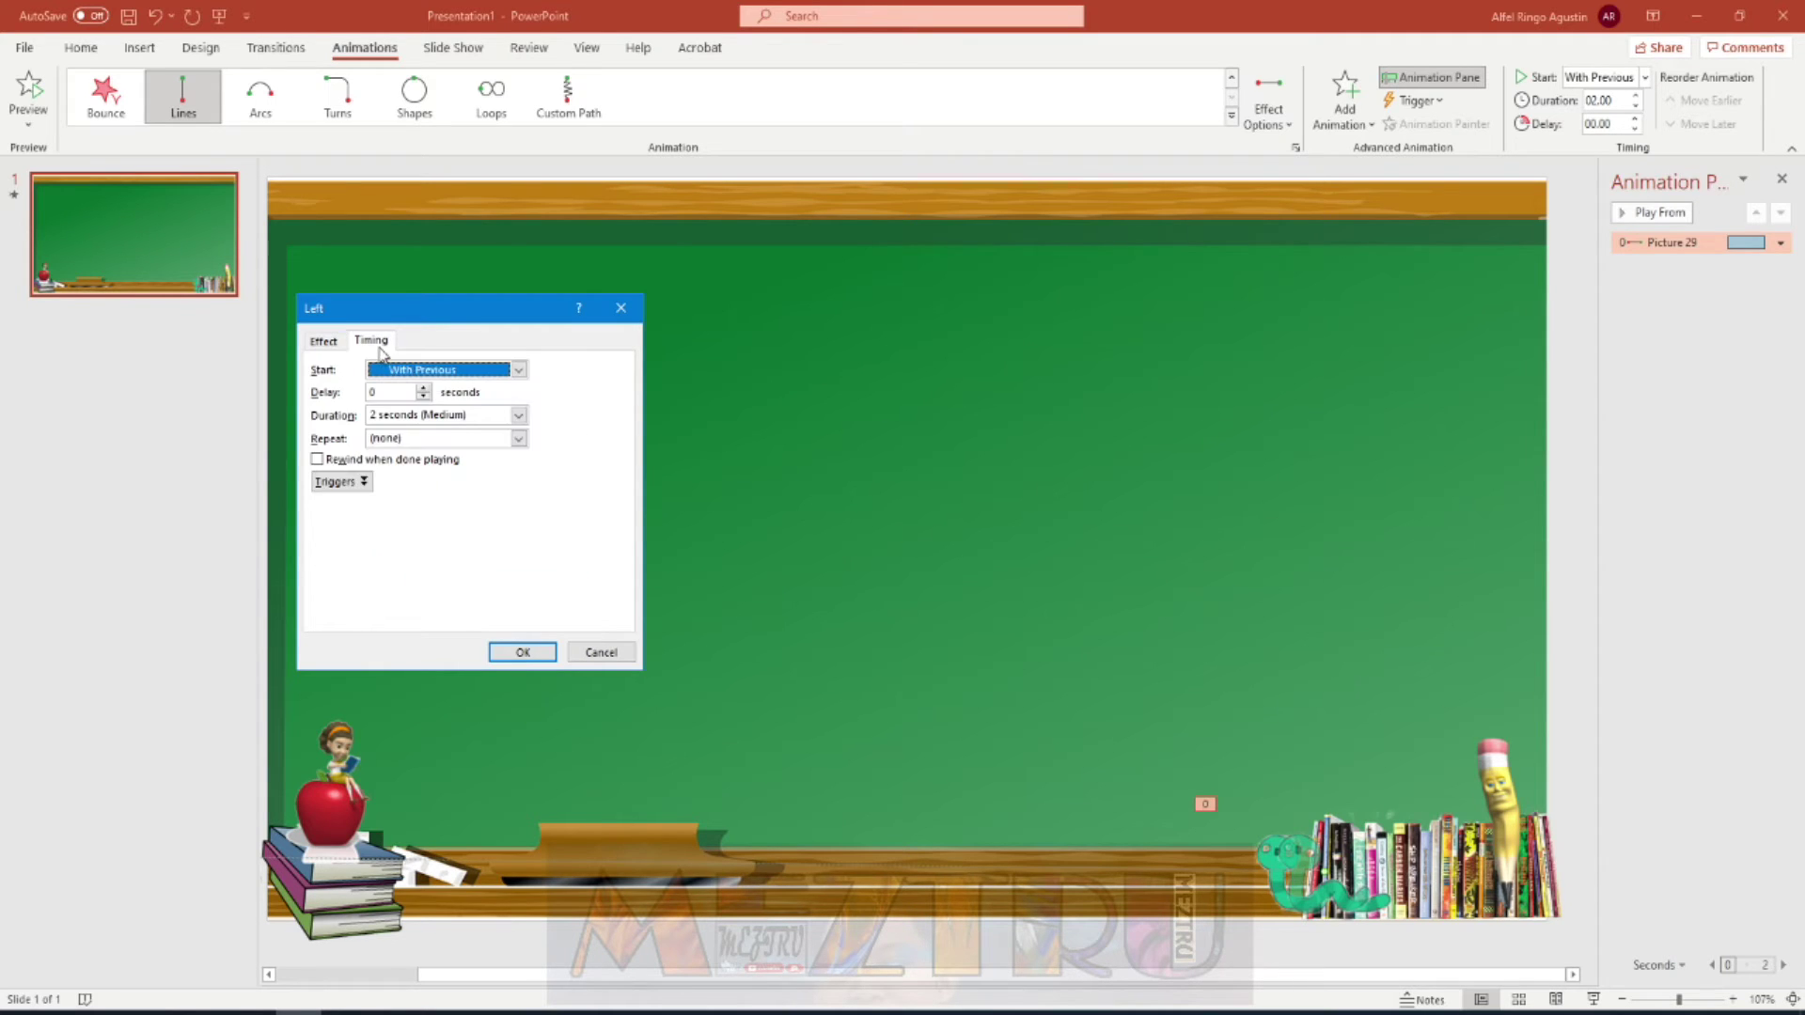
{"action": "left_click", "coordinate": [518, 415]}
{"action": "left_click", "coordinate": [500, 434]}
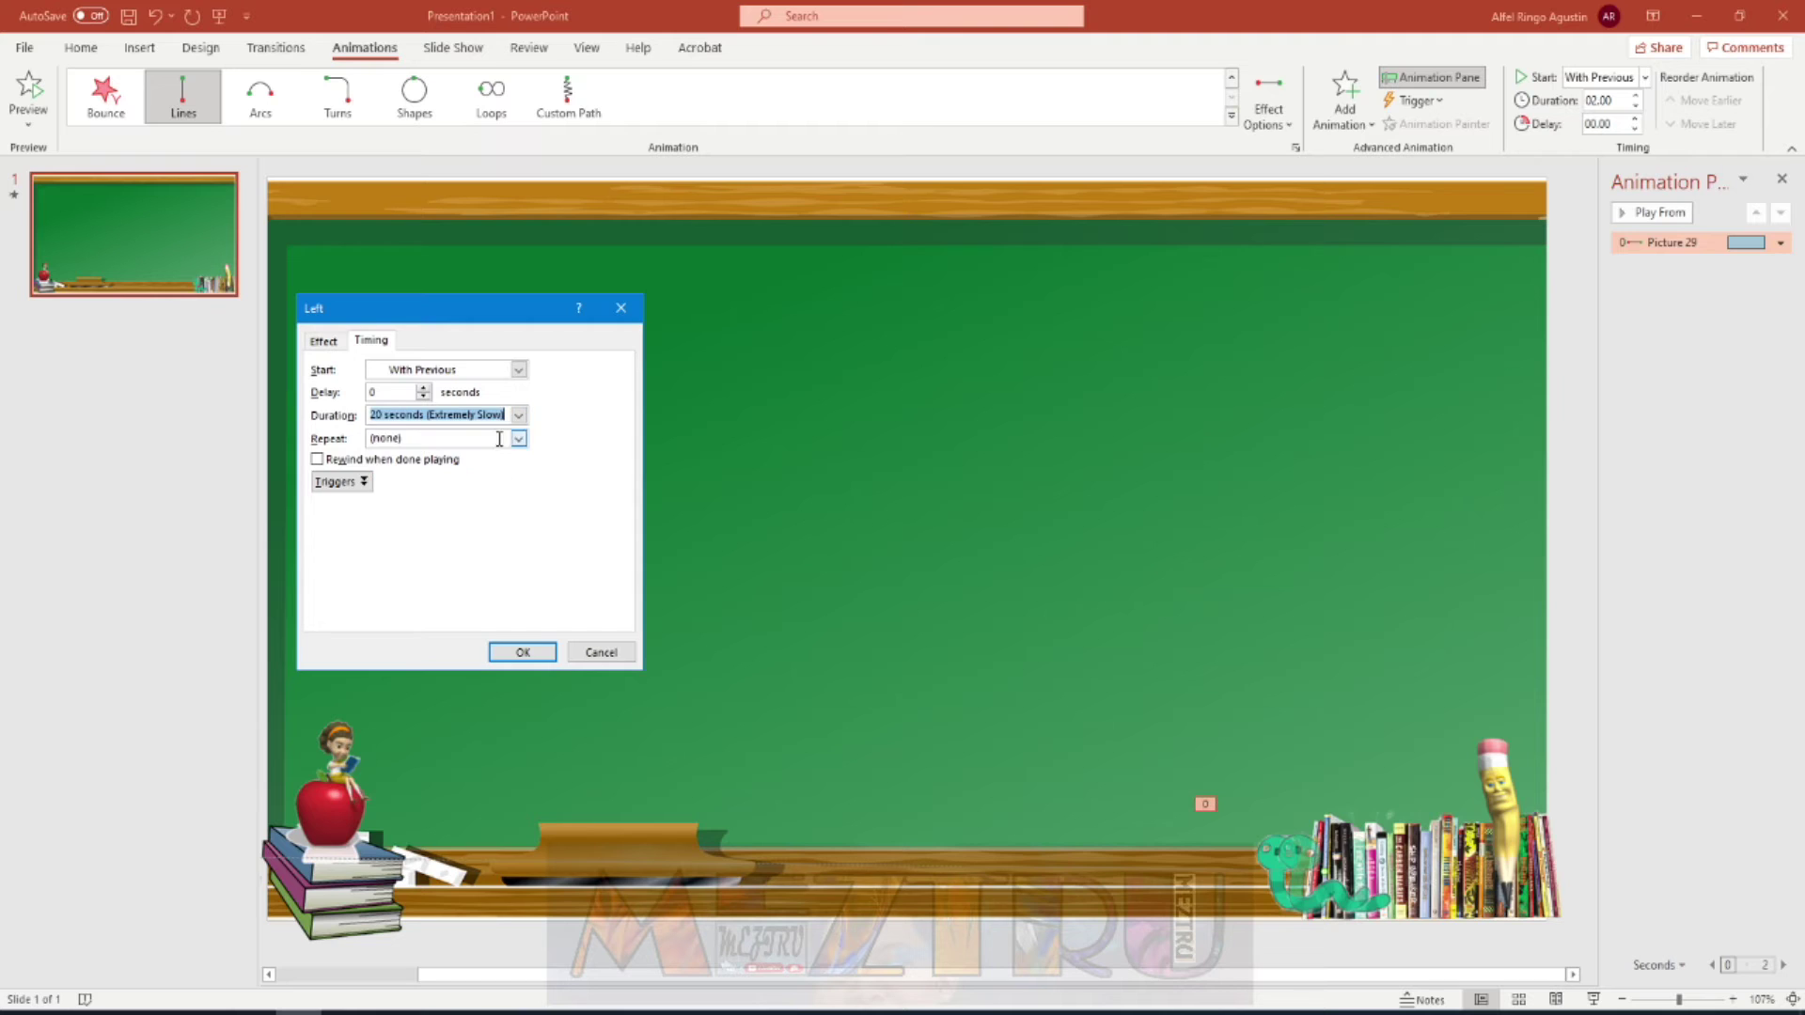
{"action": "left_click", "coordinate": [524, 653]}
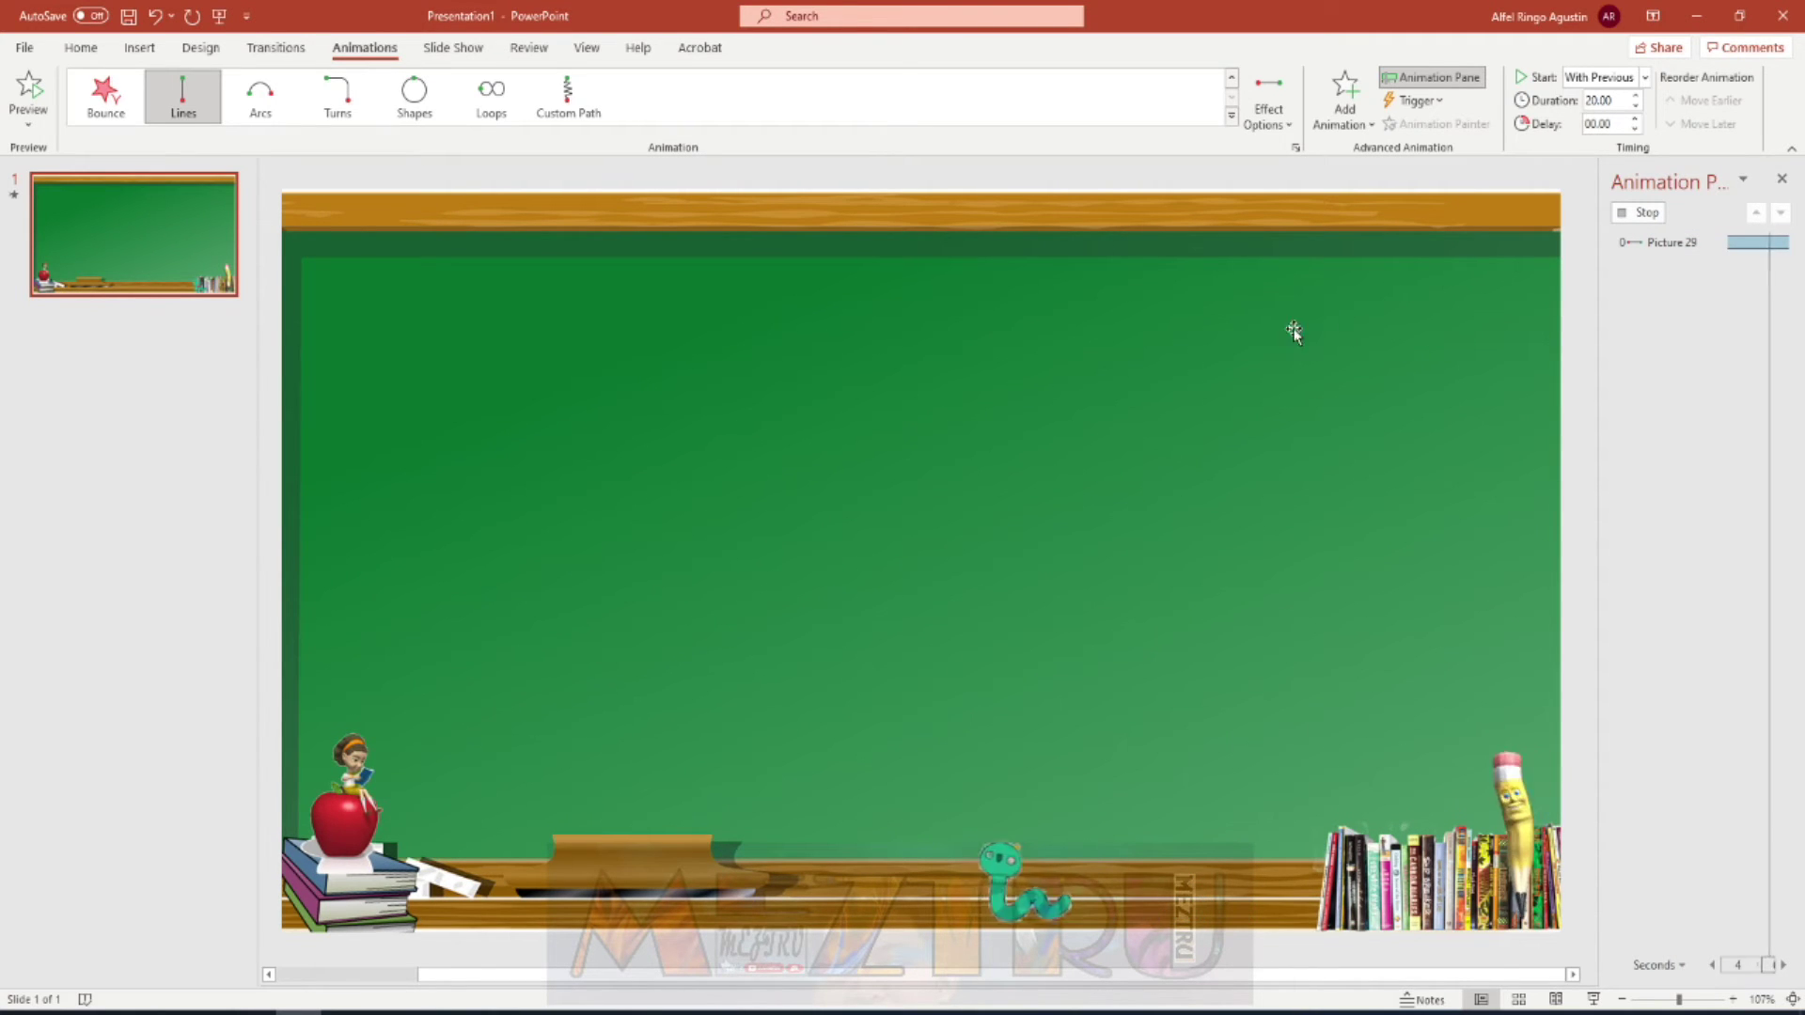
{"action": "left_click", "coordinate": [1478, 545]}
- Make the worm's motion repeat Until End of Slide, then check it in a slide show
{"action": "left_click", "coordinate": [1780, 243]}
{"action": "left_click", "coordinate": [1714, 355]}
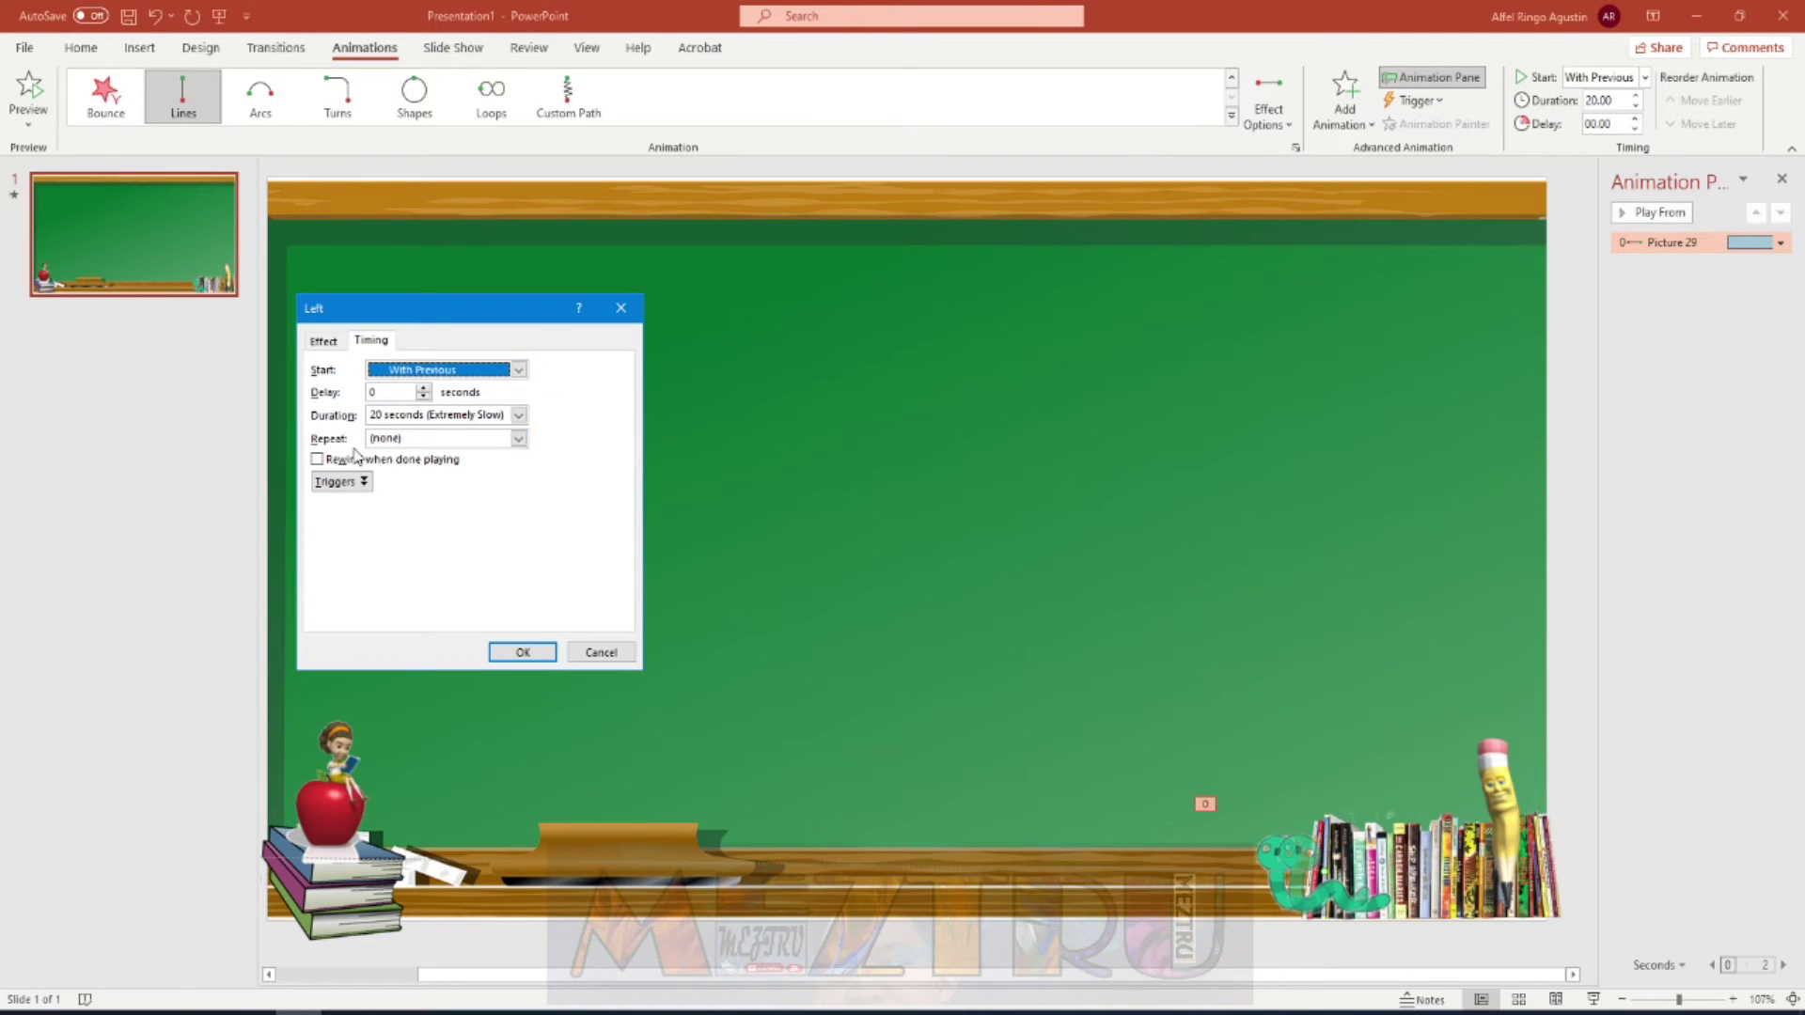
{"action": "left_click", "coordinate": [518, 439]}
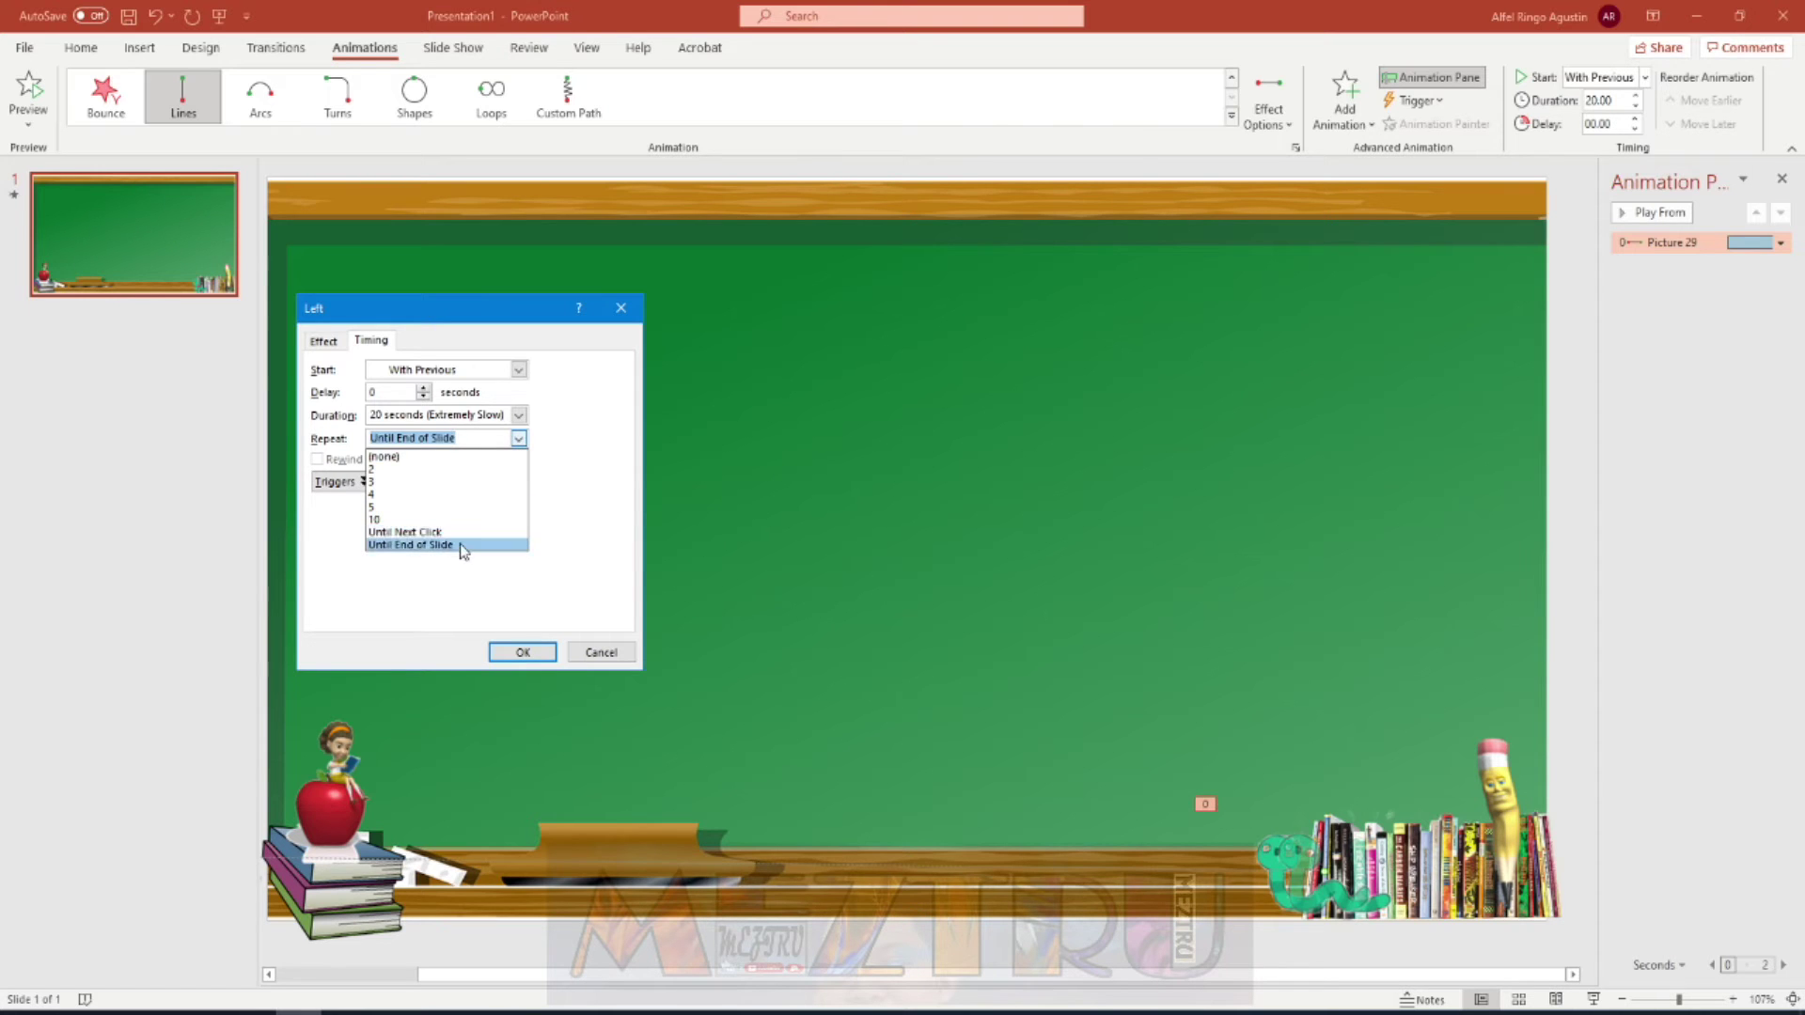
{"action": "left_click", "coordinate": [506, 654]}
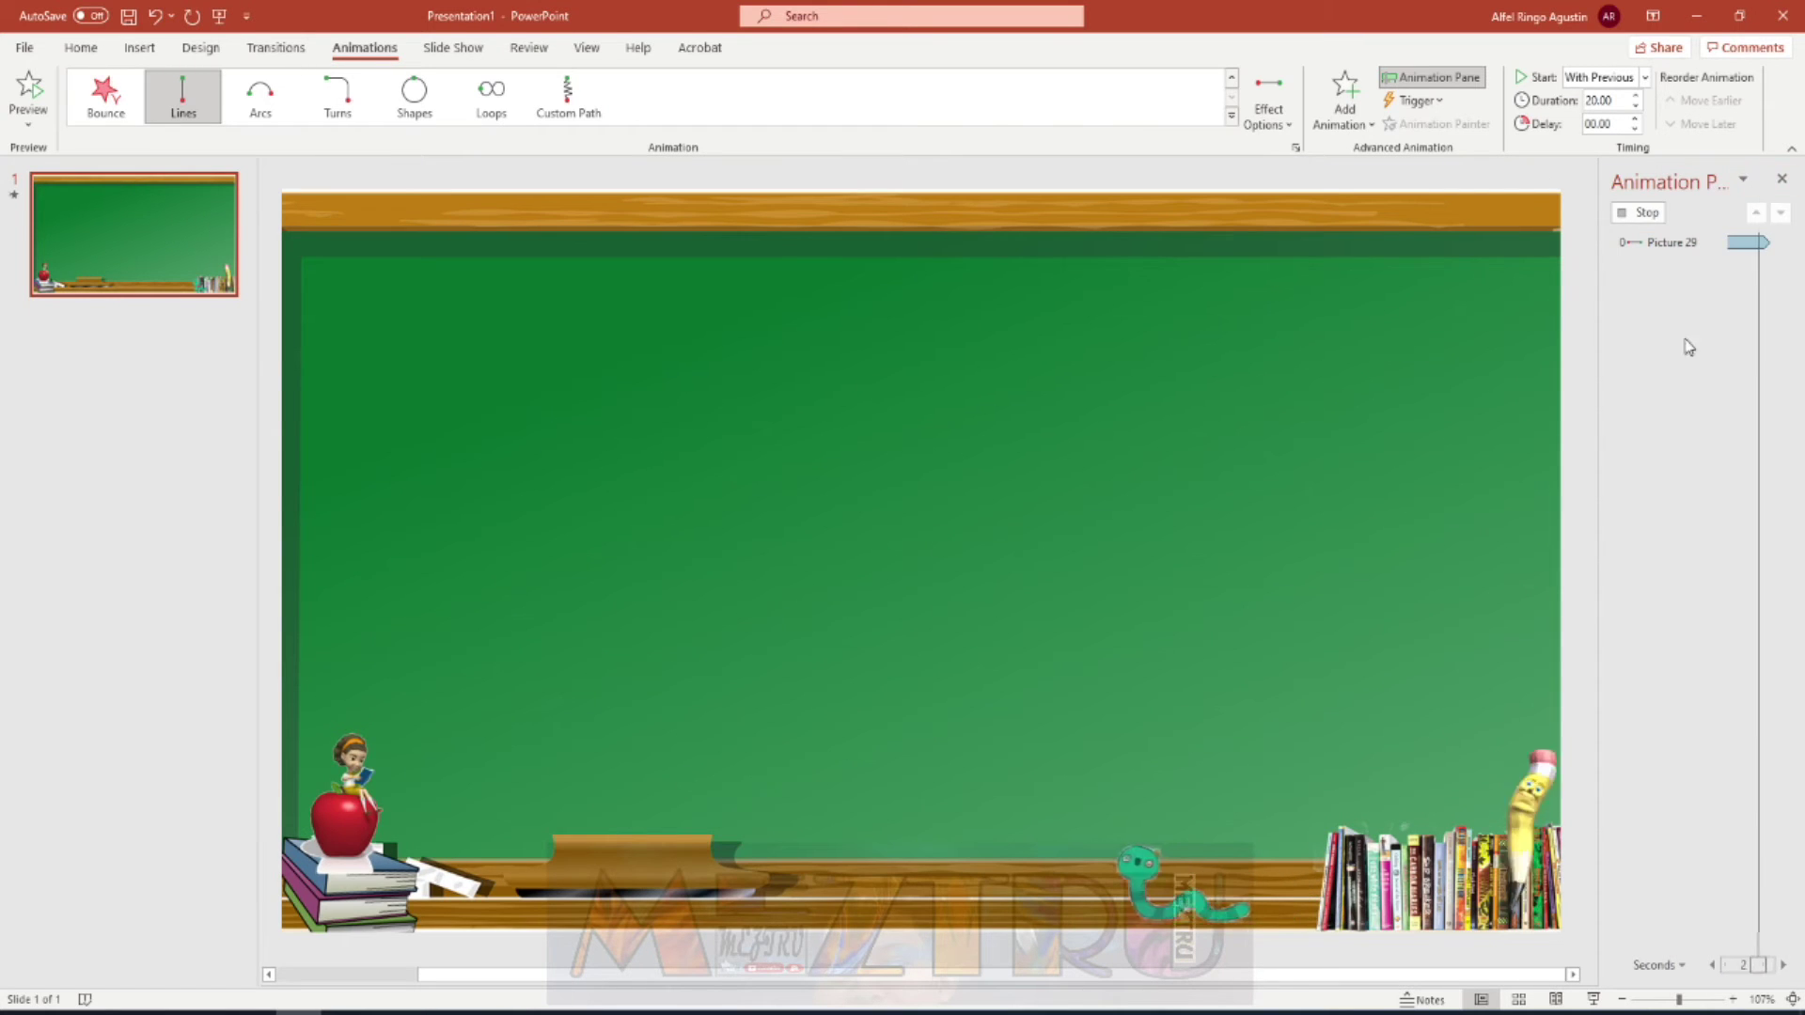
{"action": "left_click", "coordinate": [1593, 1000]}
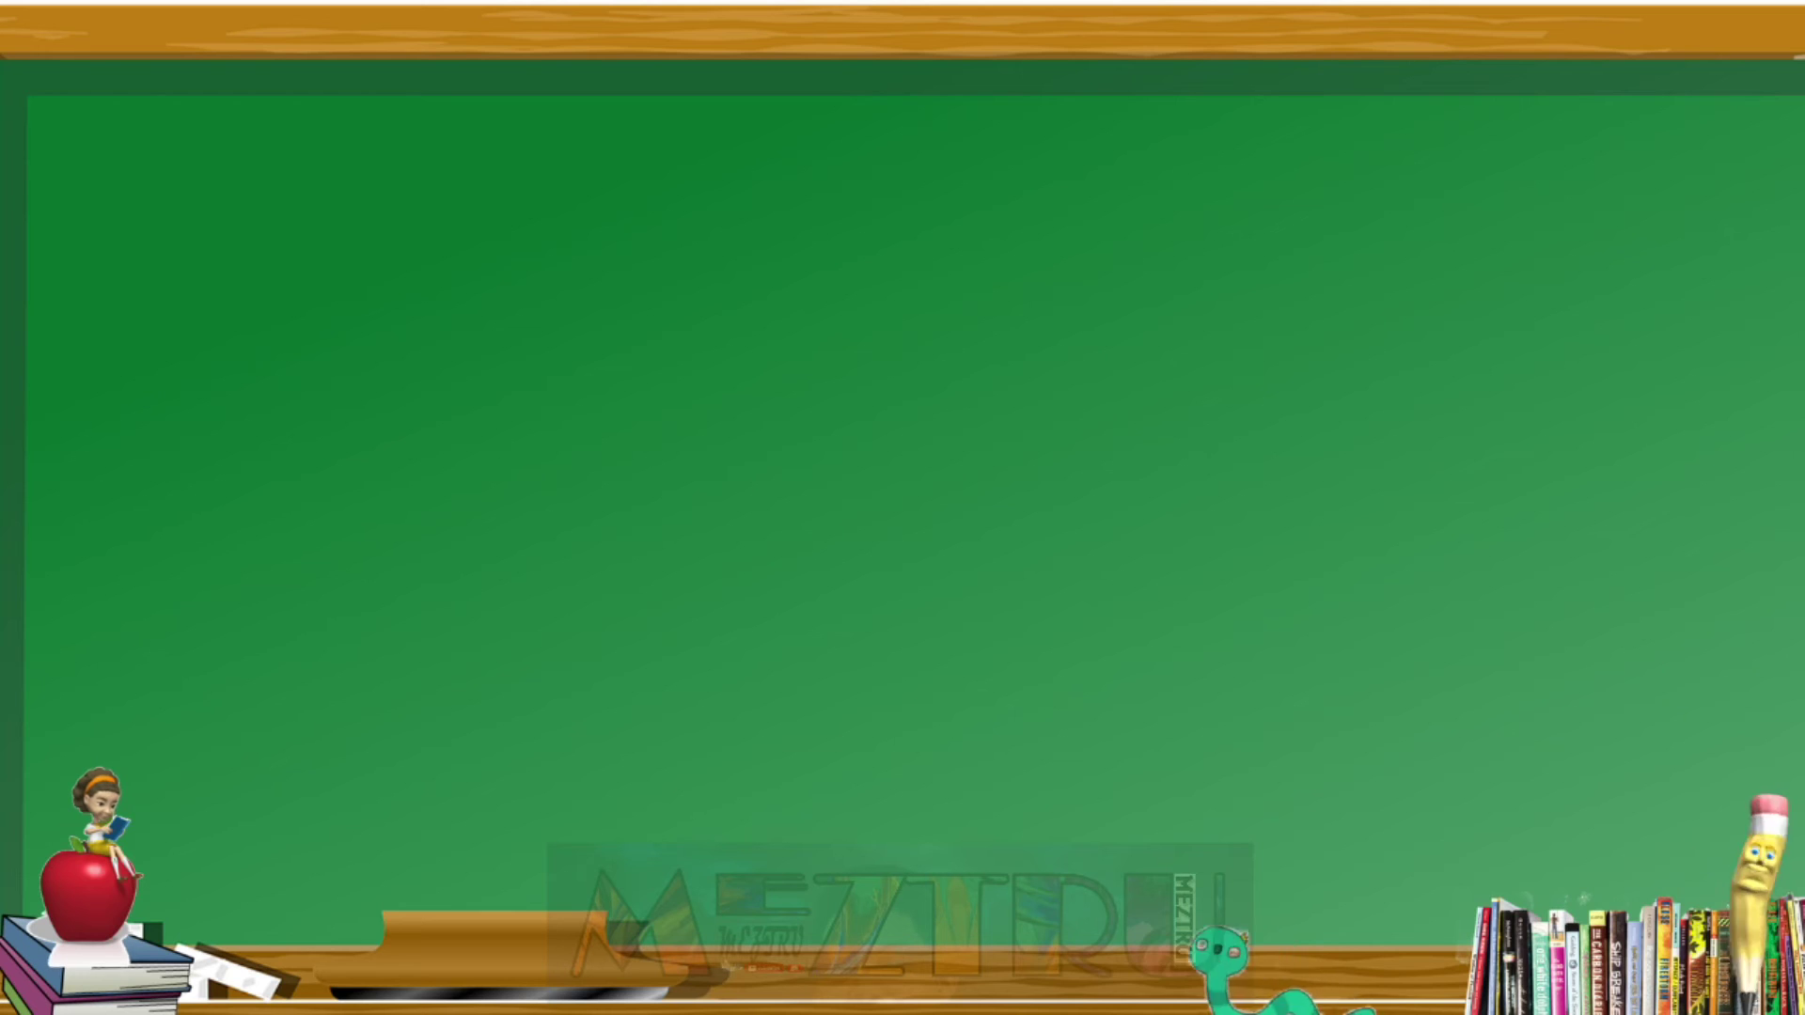
{"action": "key", "text": "Escape"}
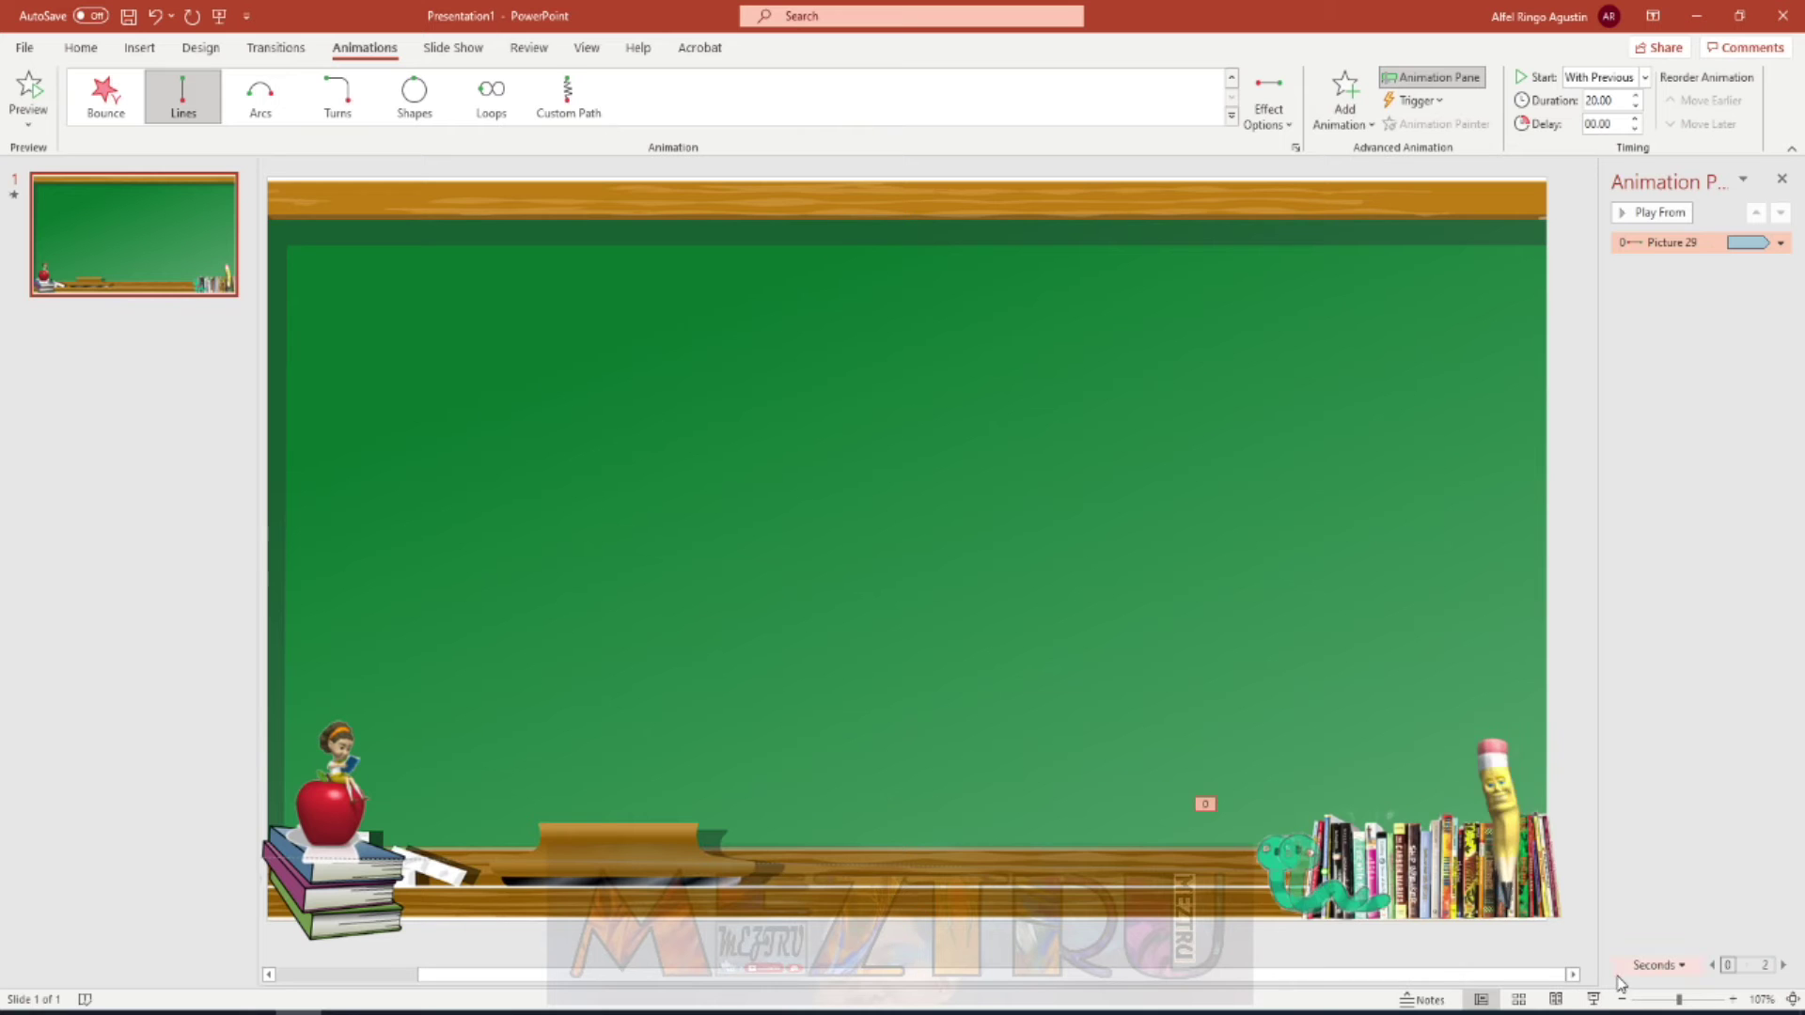
{"action": "left_click", "coordinate": [1274, 860]}
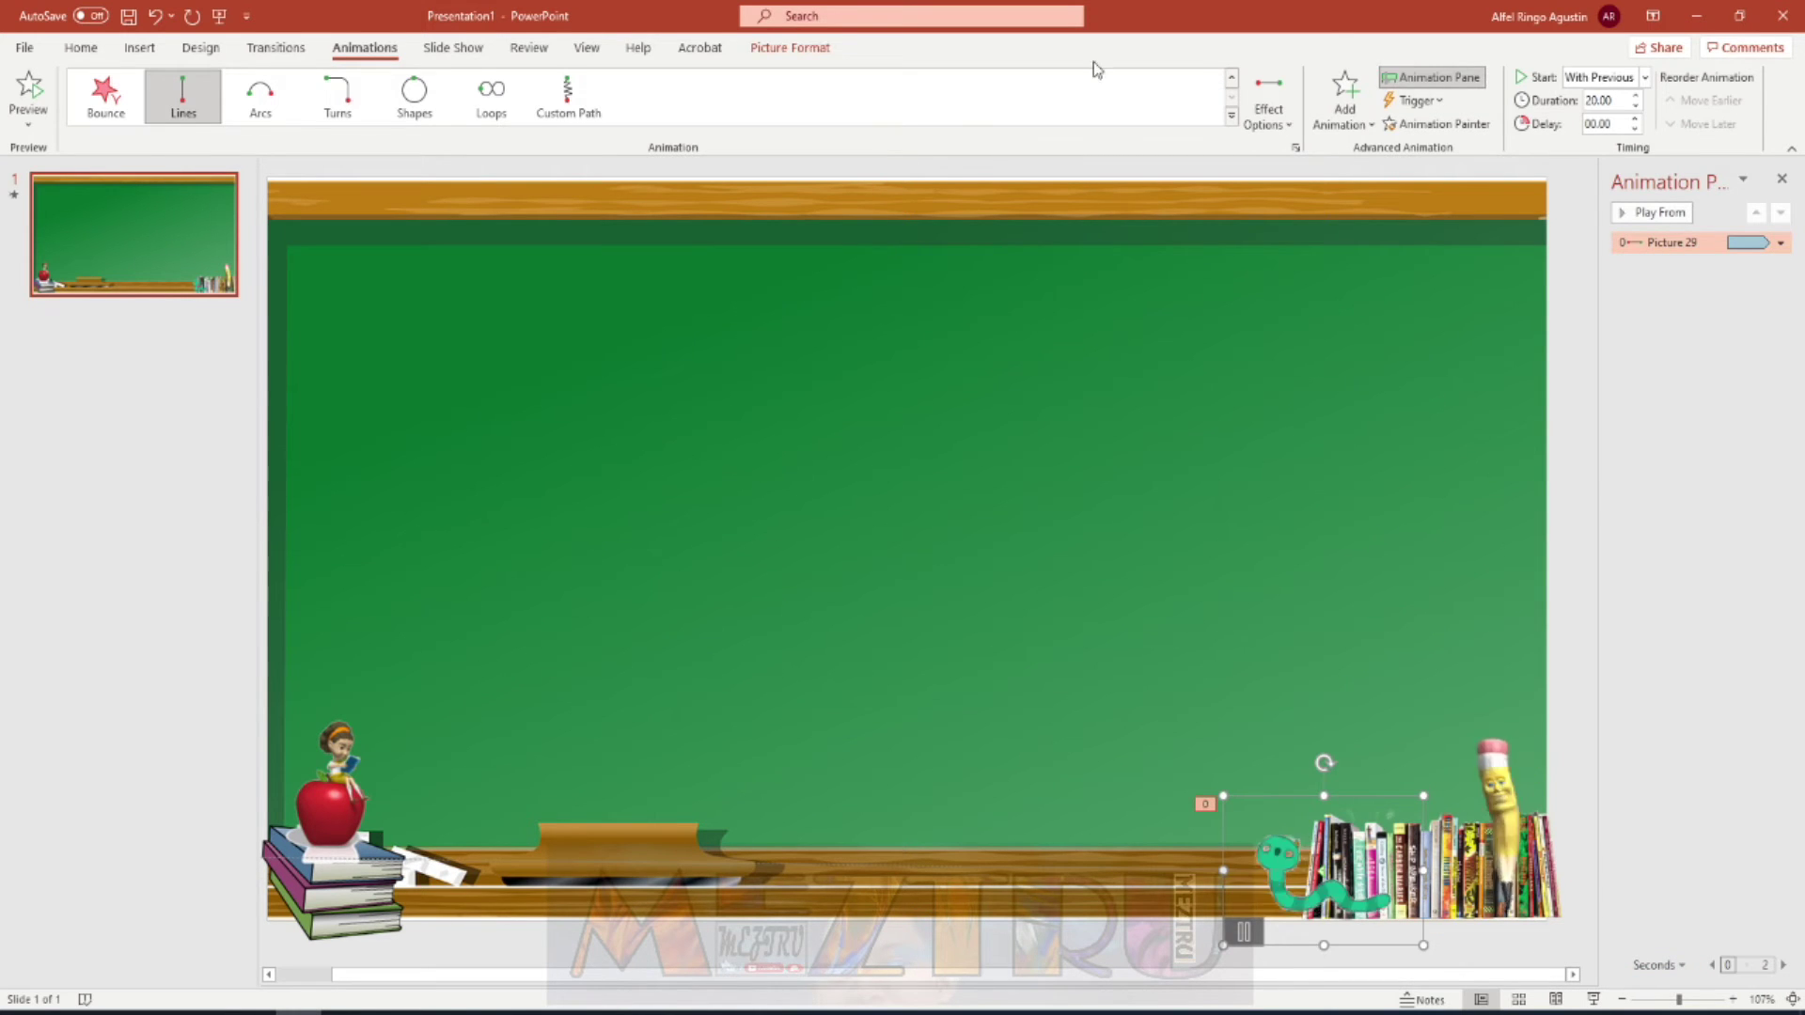
{"action": "left_click", "coordinate": [789, 47]}
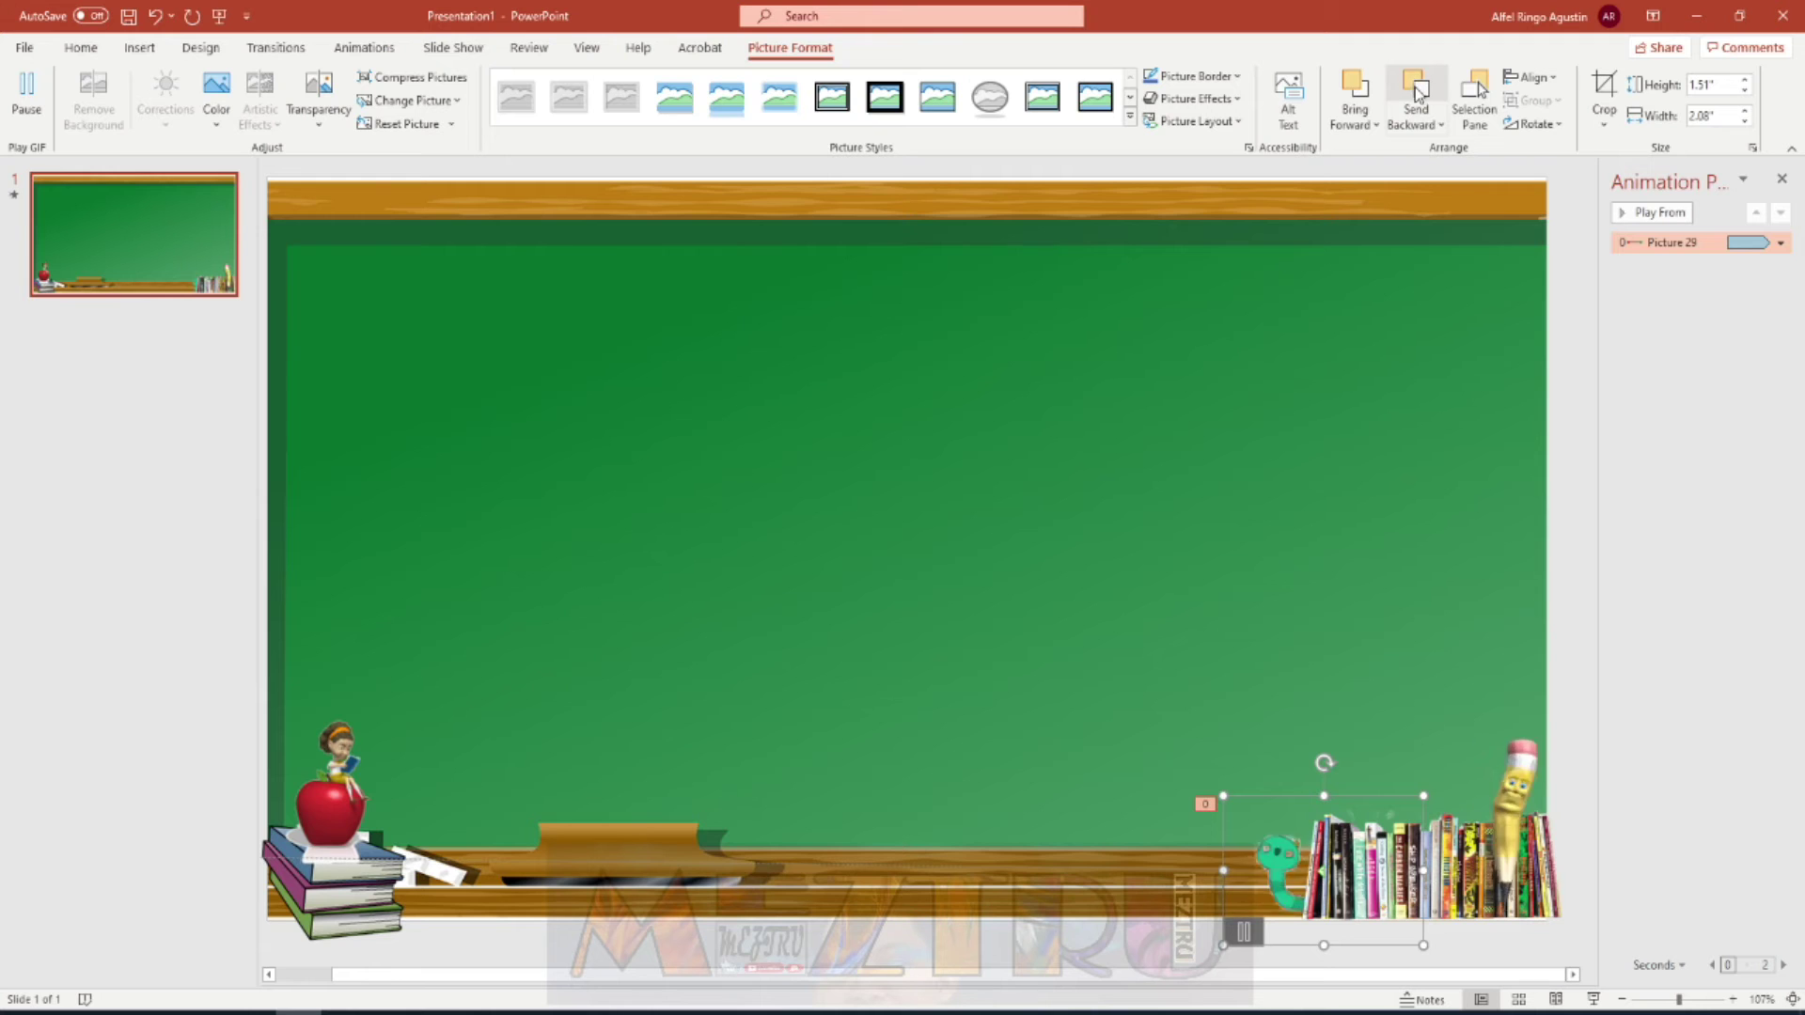
{"action": "left_click", "coordinate": [1593, 1000]}
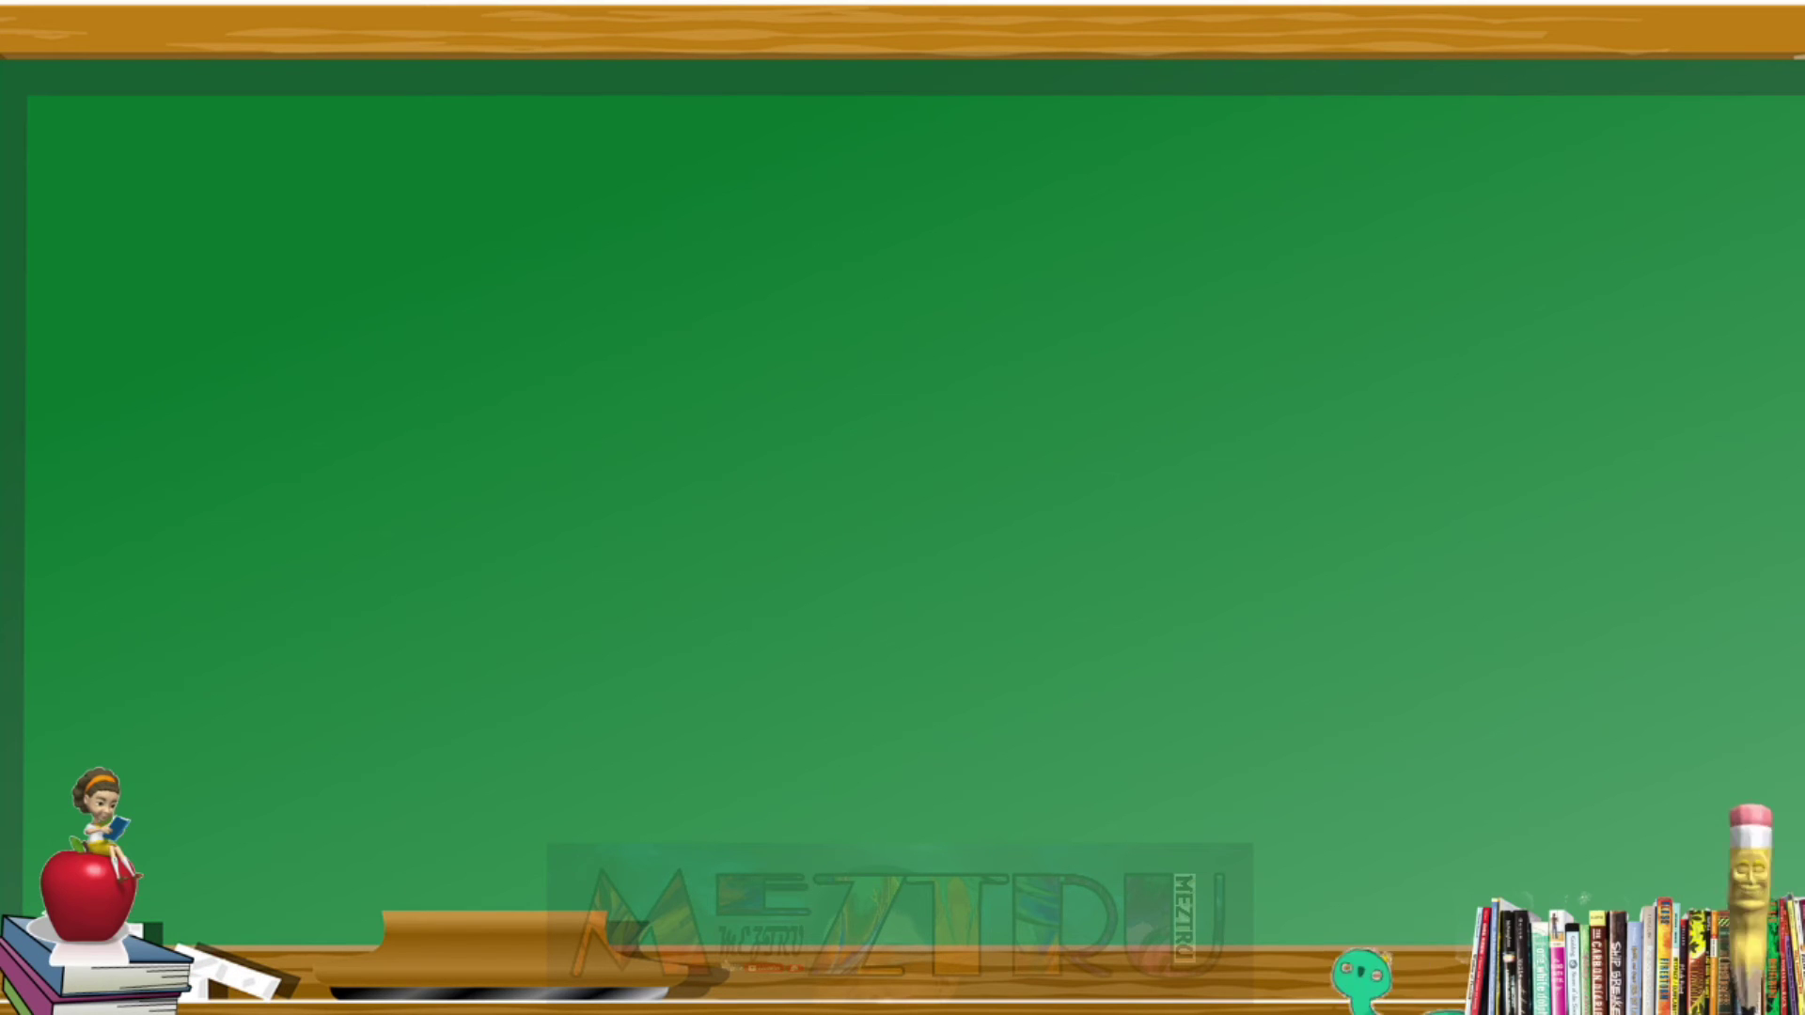
{"action": "key", "text": "Escape"}
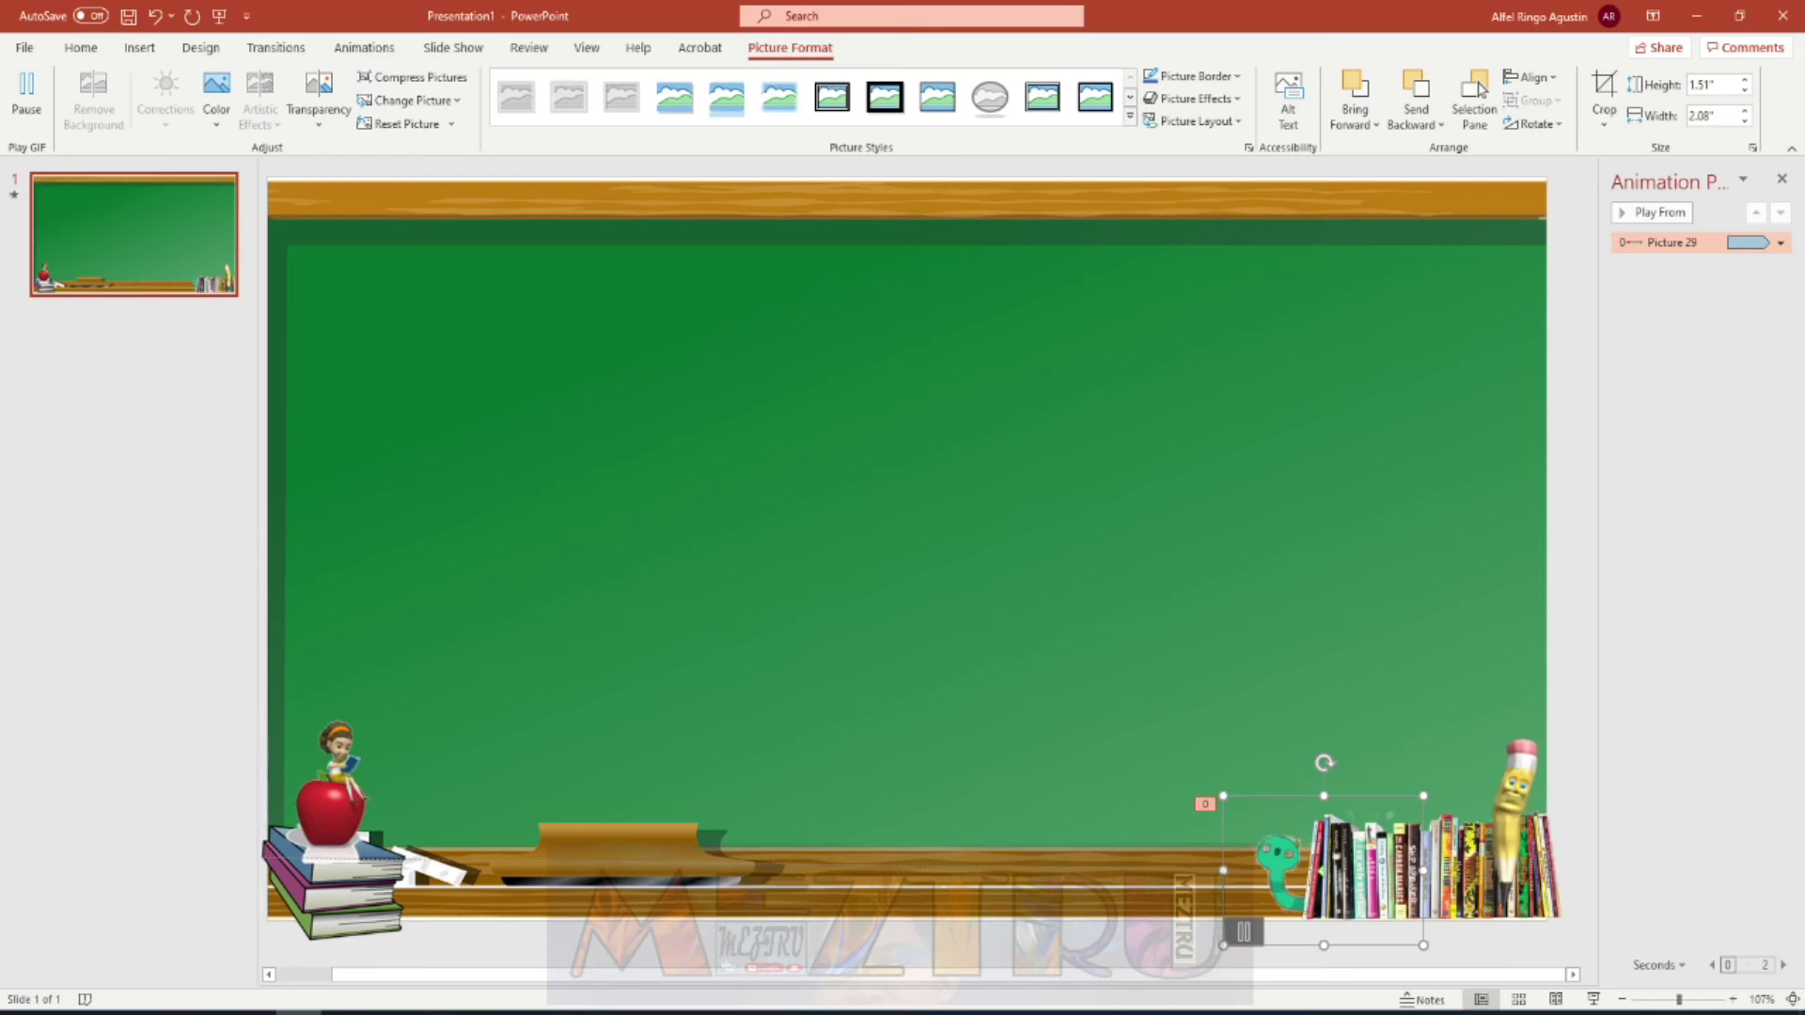
- Insert the monkey GIF from this device onto the slide
{"action": "left_click", "coordinate": [139, 47]}
{"action": "left_click", "coordinate": [177, 89]}
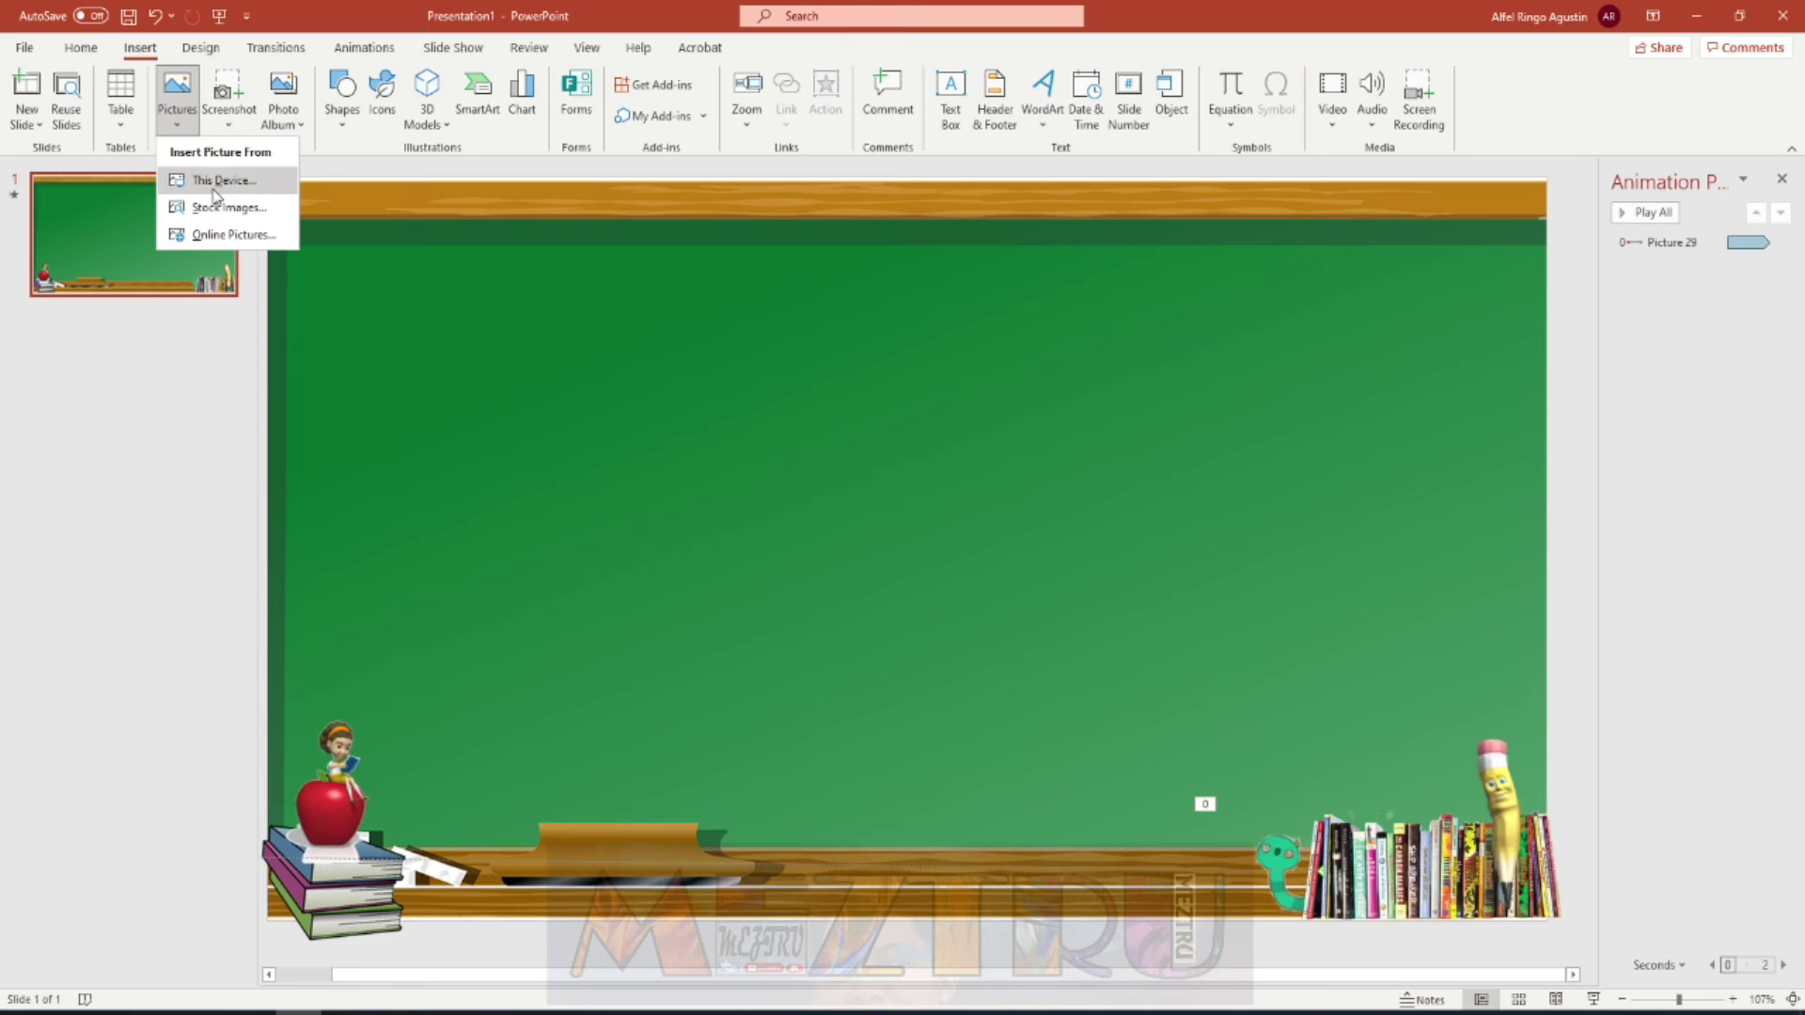
{"action": "left_click", "coordinate": [202, 174]}
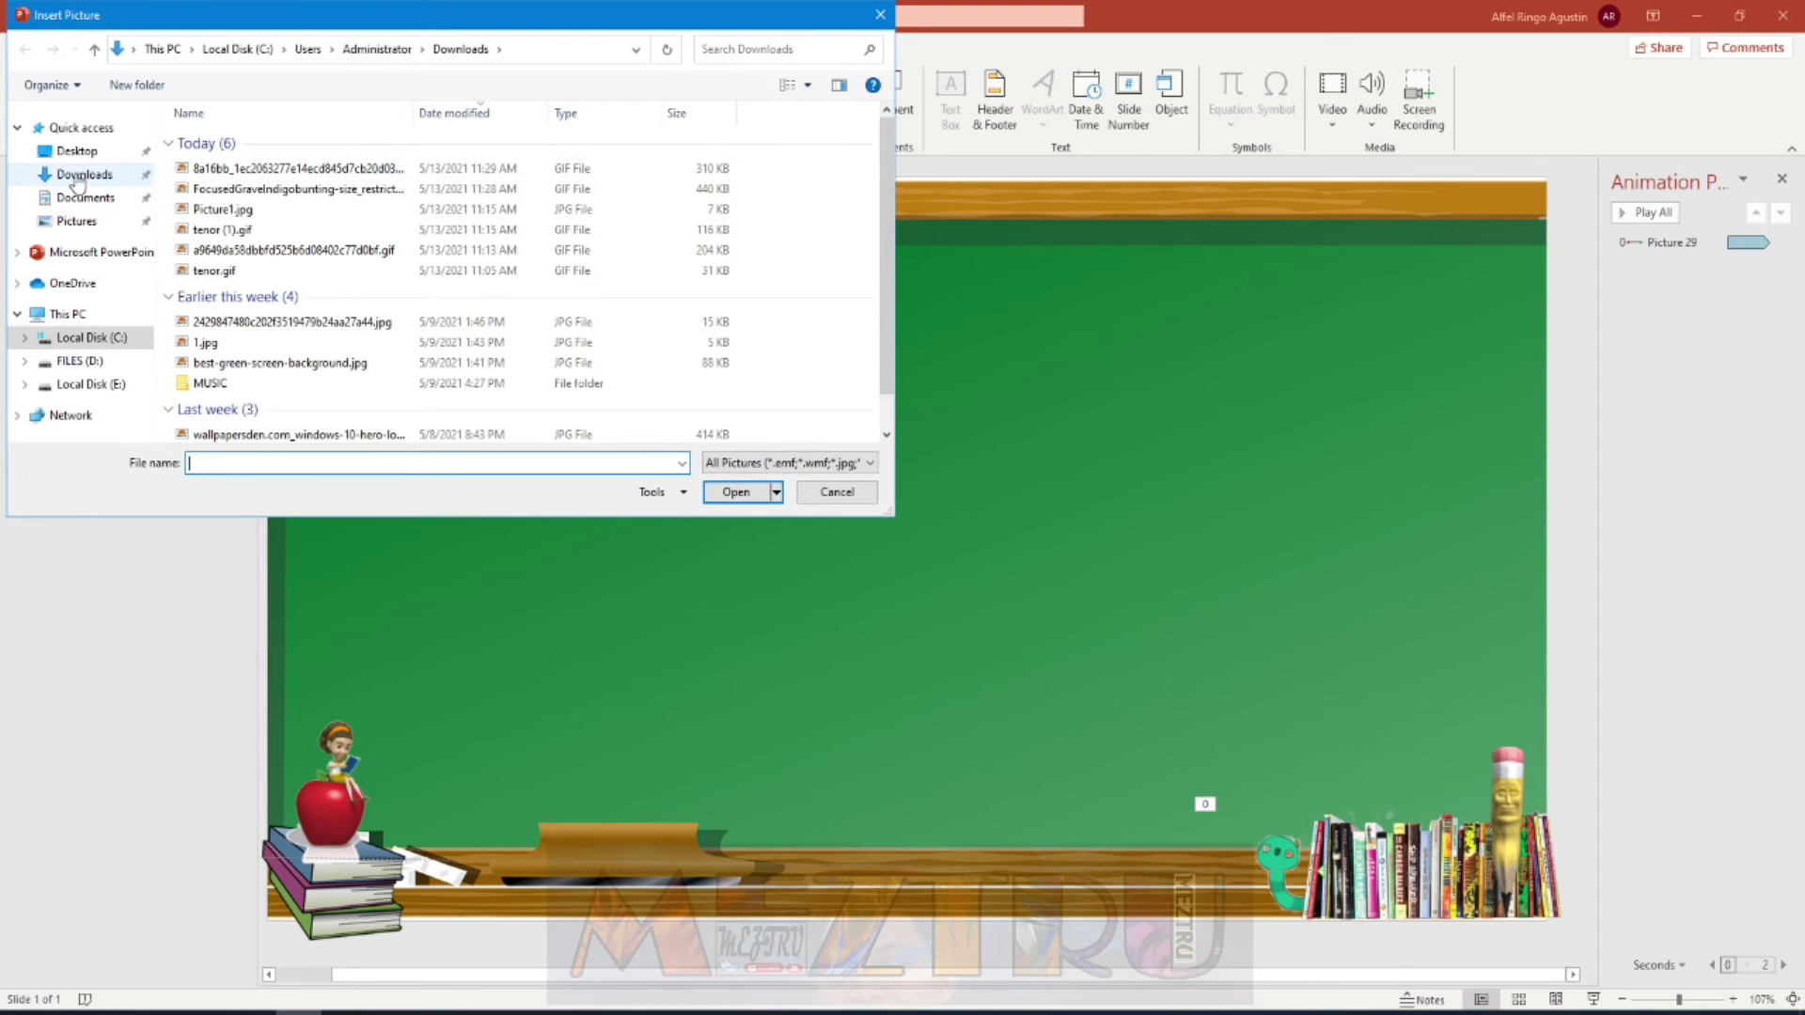
{"action": "left_click", "coordinate": [260, 186]}
{"action": "left_click", "coordinate": [736, 492]}
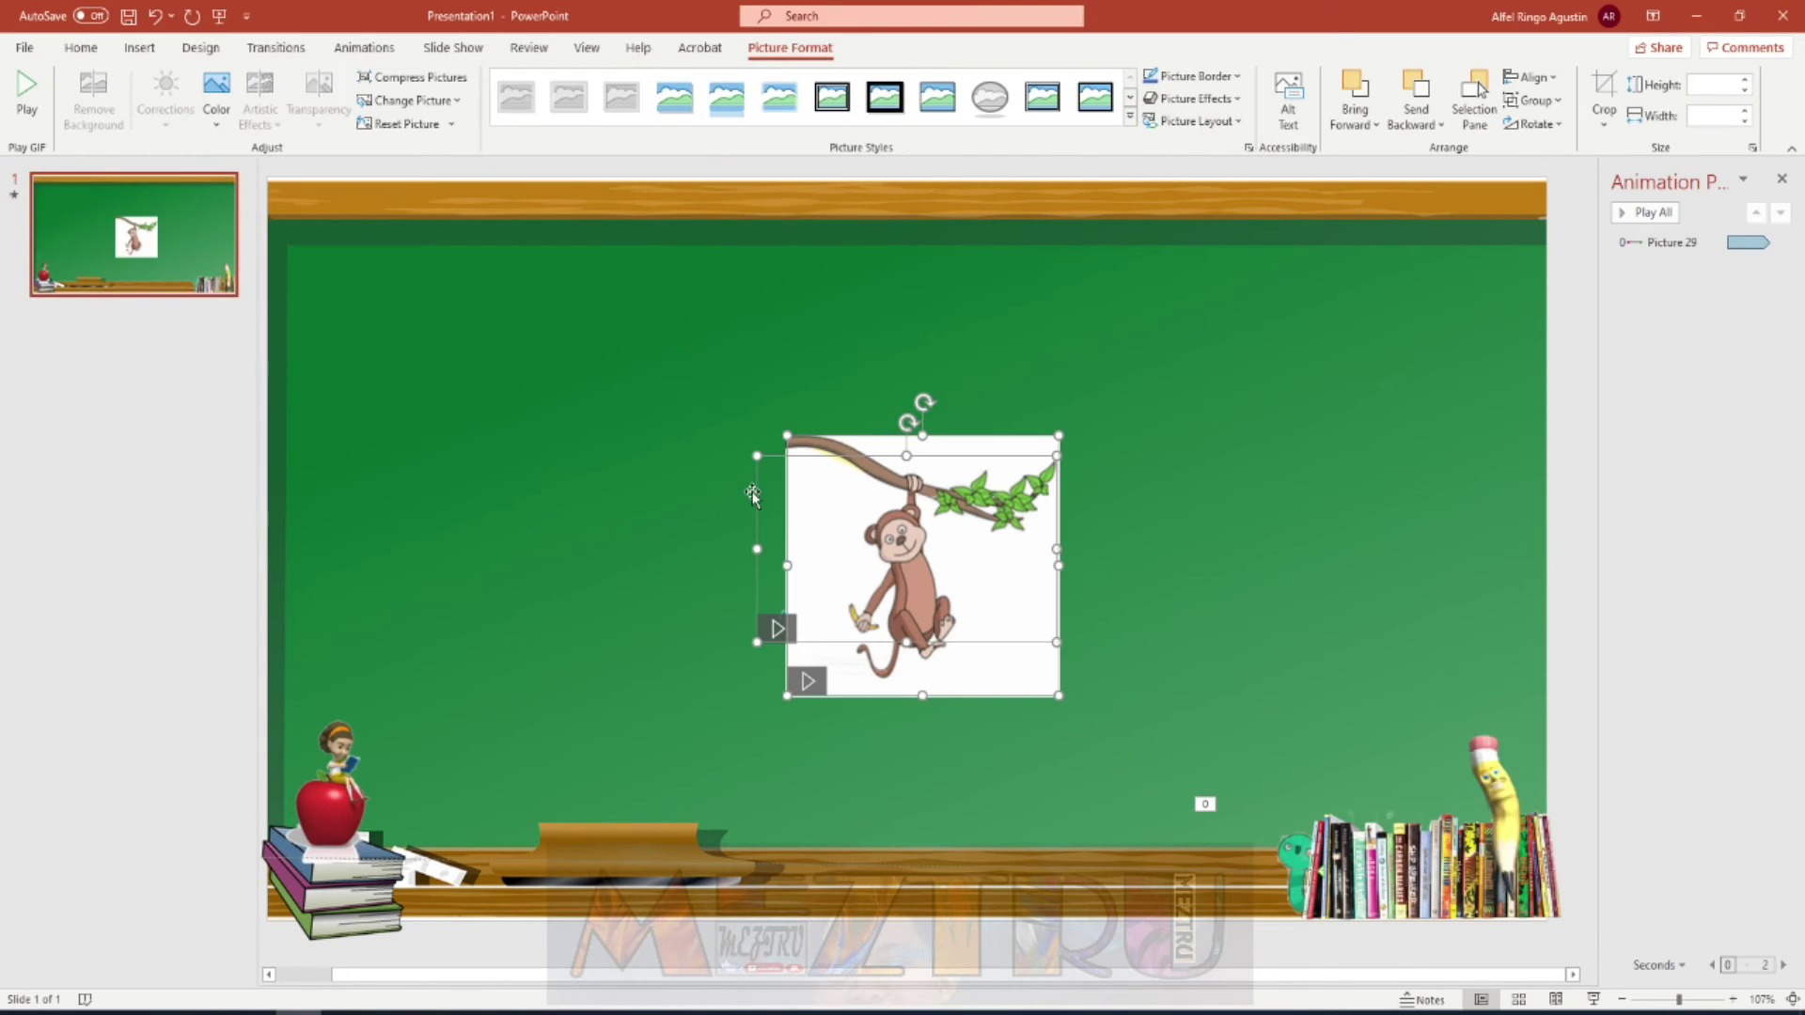
{"action": "left_click_drag", "start_coordinate": [873, 519], "coordinate": [1289, 372]}
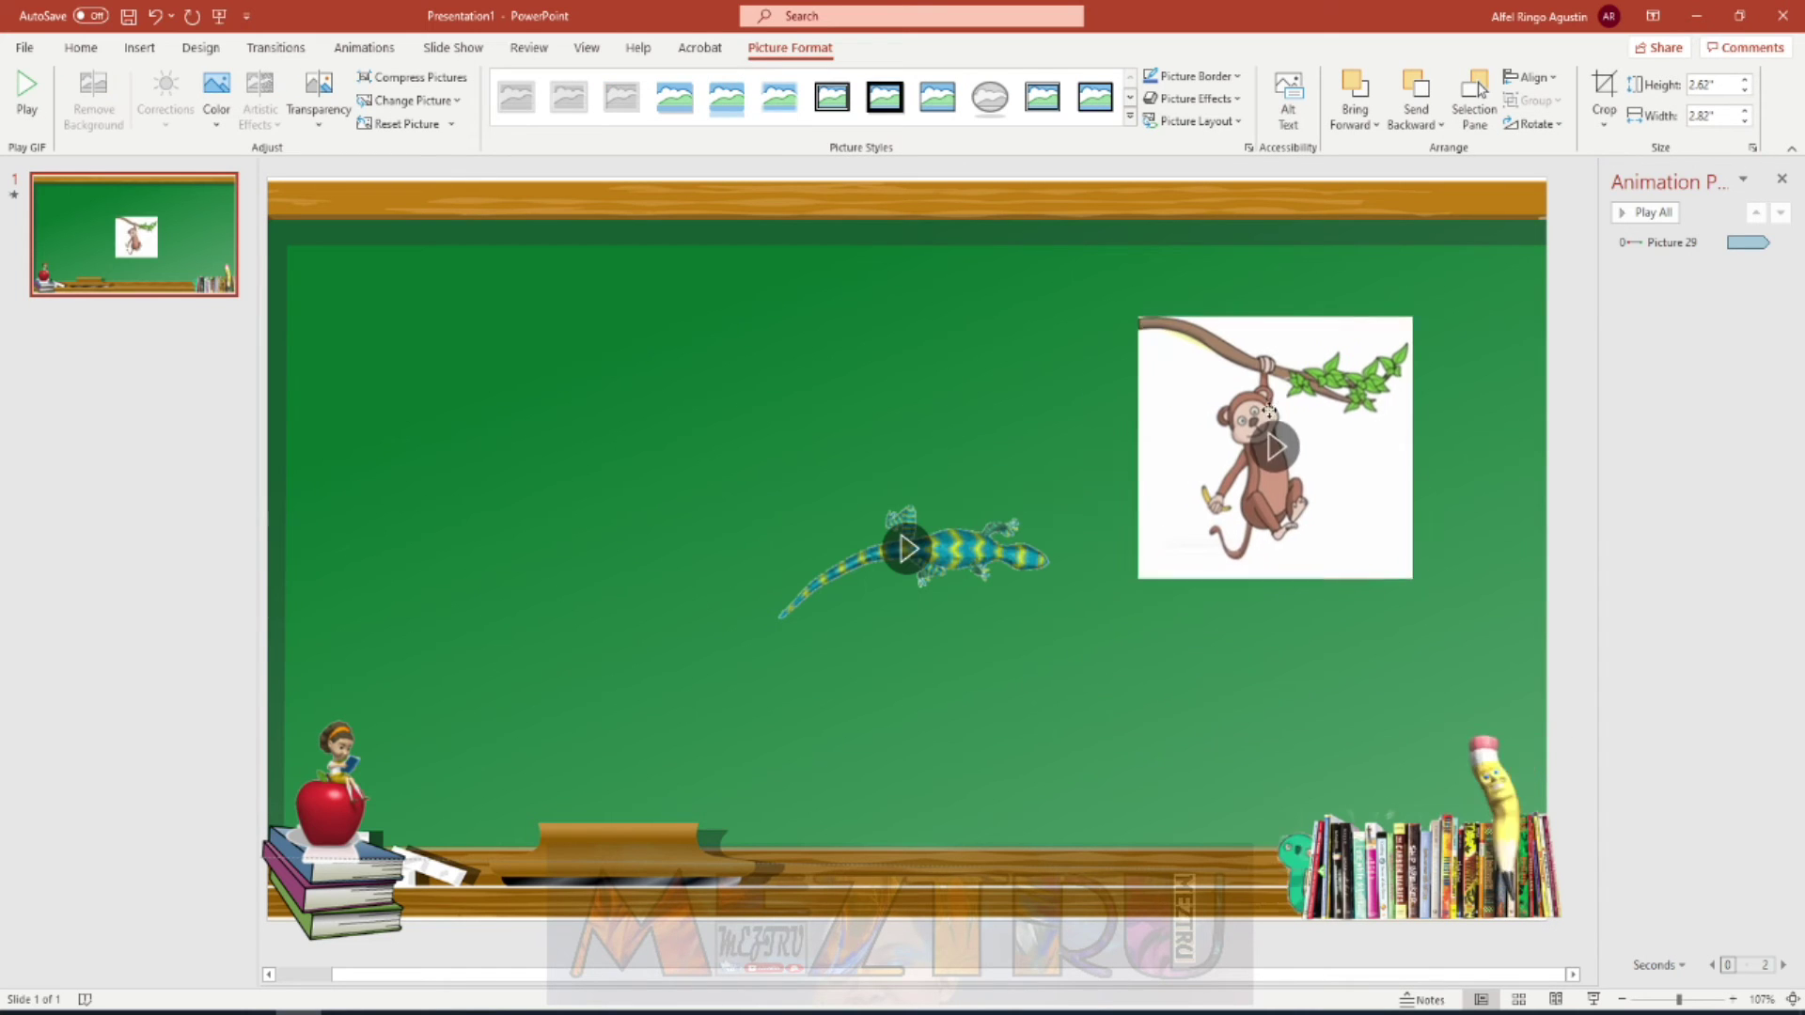
- Make the monkey's white background transparent with Set Transparent Color
{"action": "left_click", "coordinate": [1253, 385]}
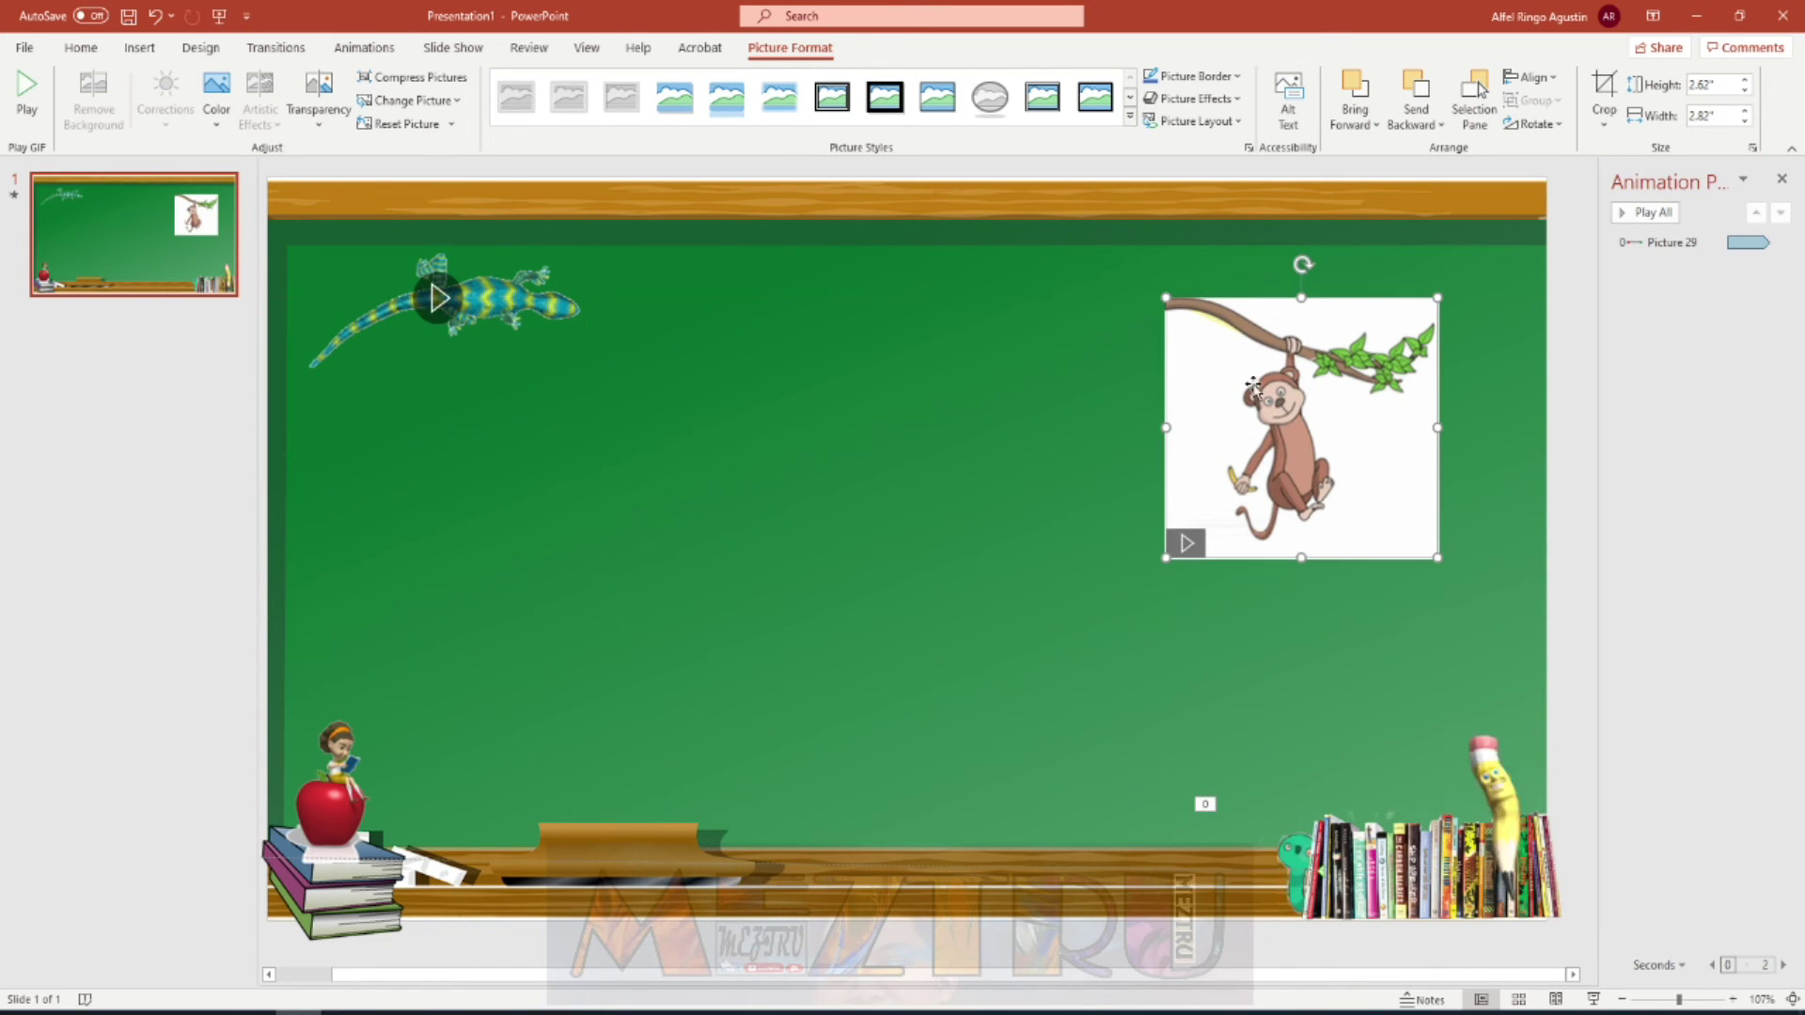
{"action": "left_click", "coordinate": [217, 134]}
{"action": "left_click", "coordinate": [573, 394]}
{"action": "left_click", "coordinate": [1391, 463]}
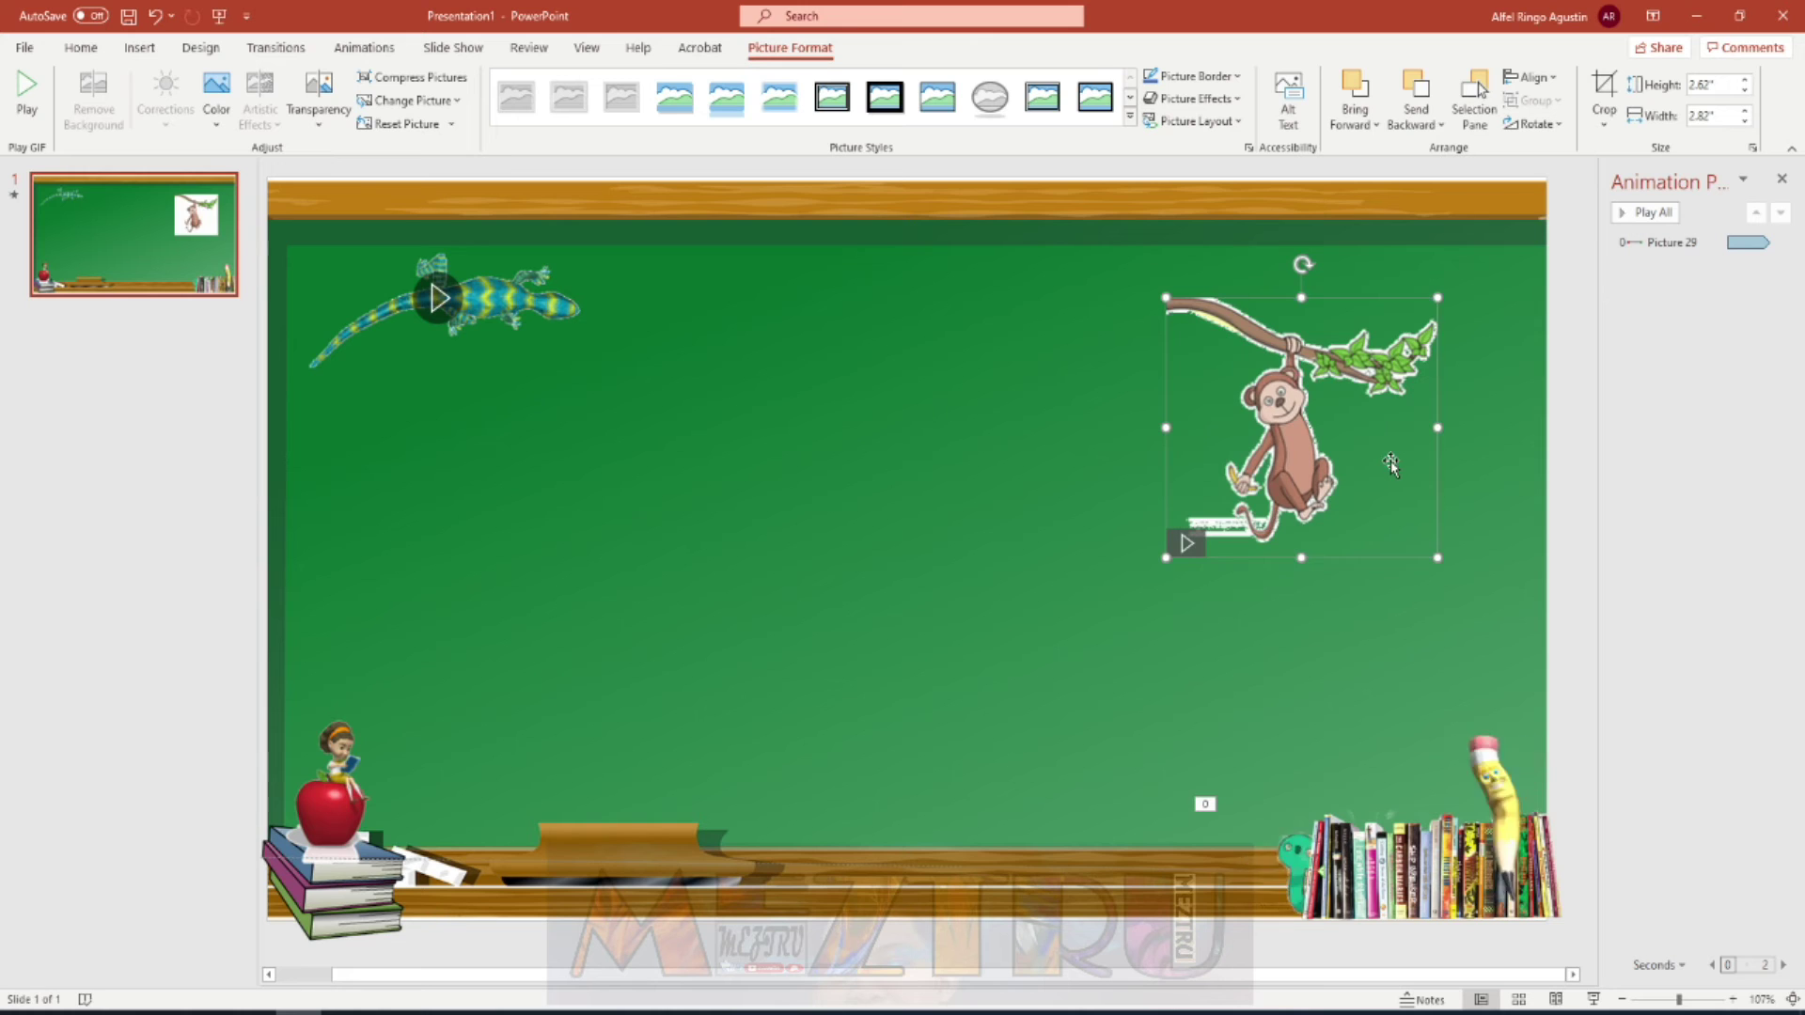
{"action": "left_click", "coordinate": [216, 94]}
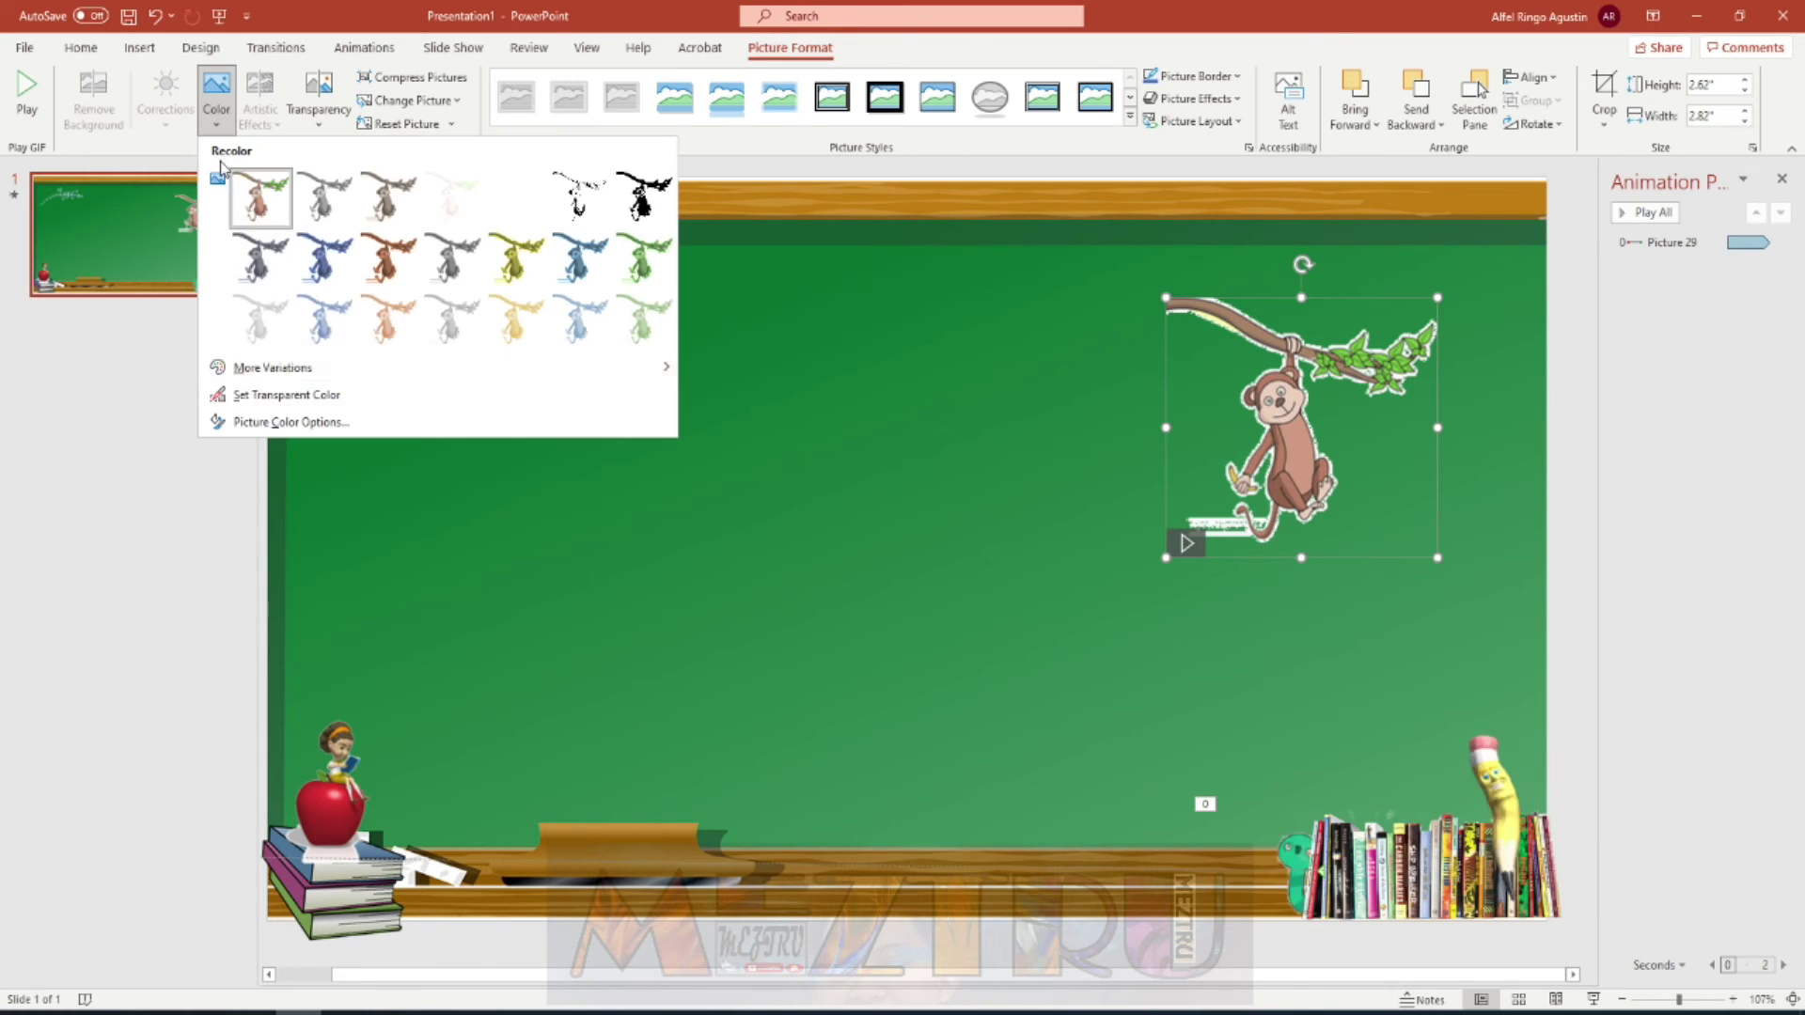
{"action": "left_click", "coordinate": [1291, 447]}
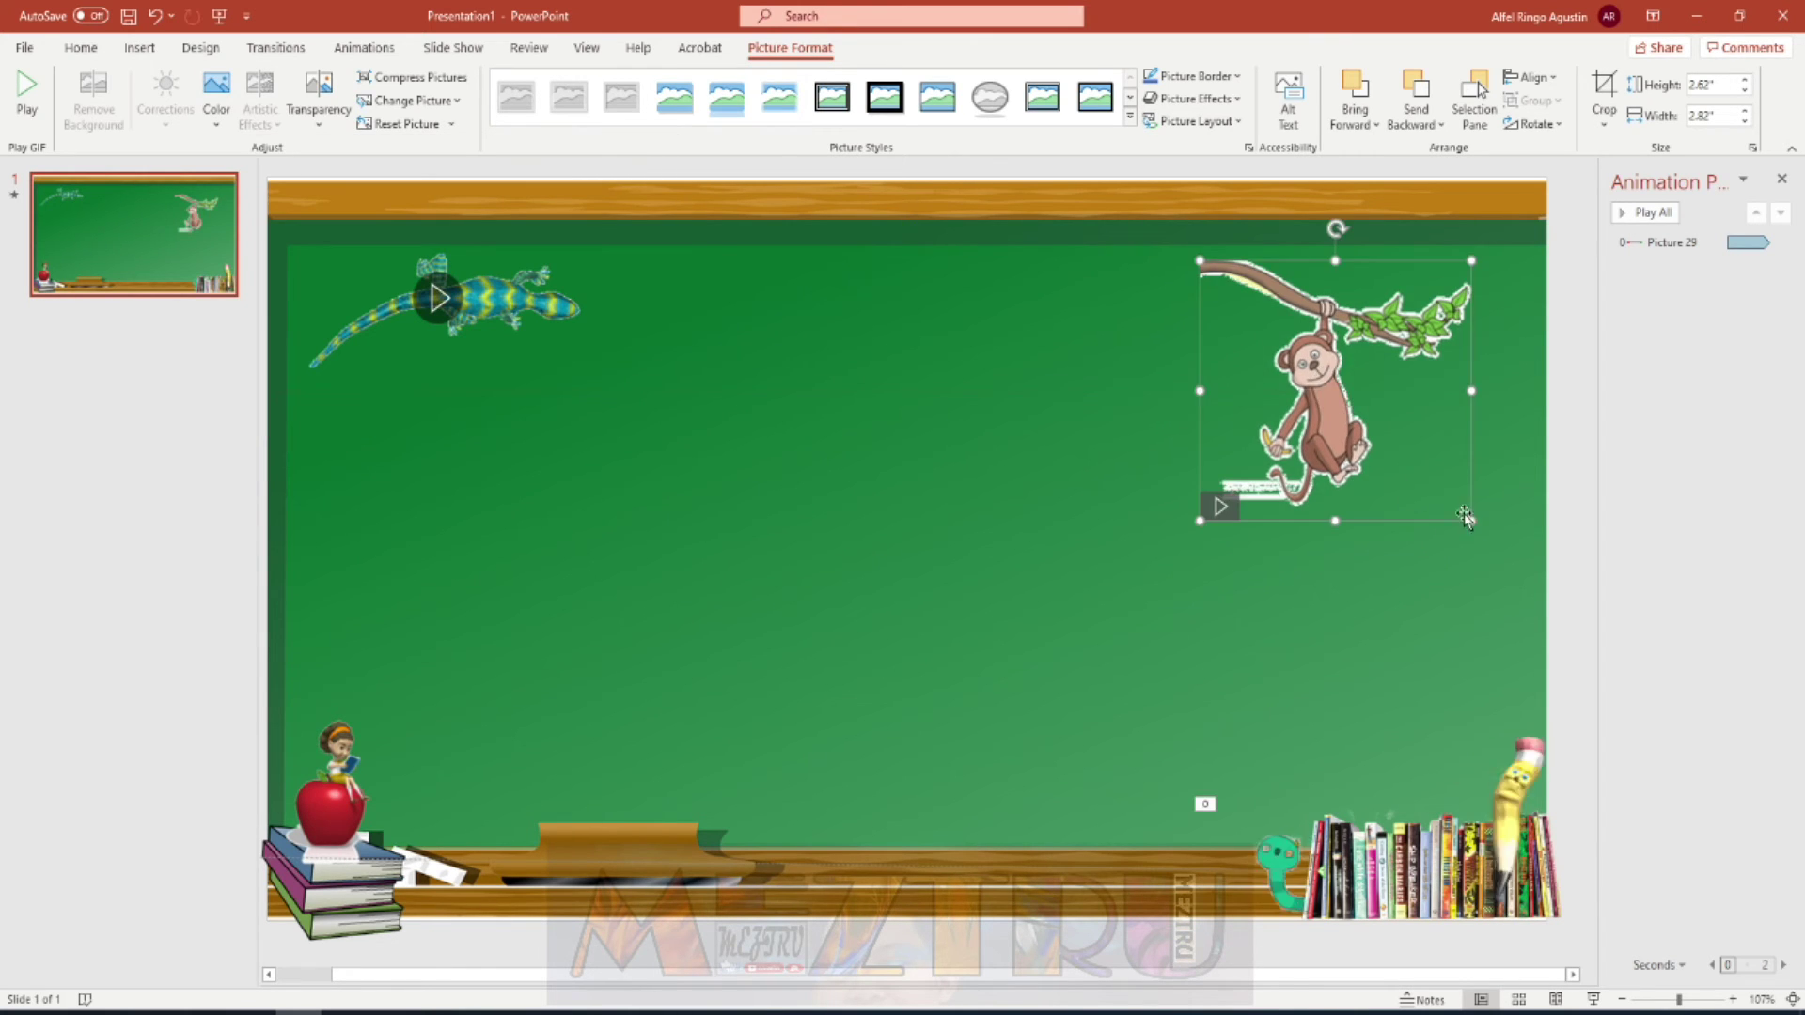
- Shrink the monkey and lizard and place both at the board's top-left corner
{"action": "left_click_drag", "start_coordinate": [1437, 558], "coordinate": [1323, 447]}
{"action": "mouse_move", "coordinate": [1249, 376]}
{"action": "left_mouse_down"}
{"action": "mouse_move", "coordinate": [440, 340]}
{"action": "mouse_move", "coordinate": [329, 260]}
{"action": "left_mouse_up"}
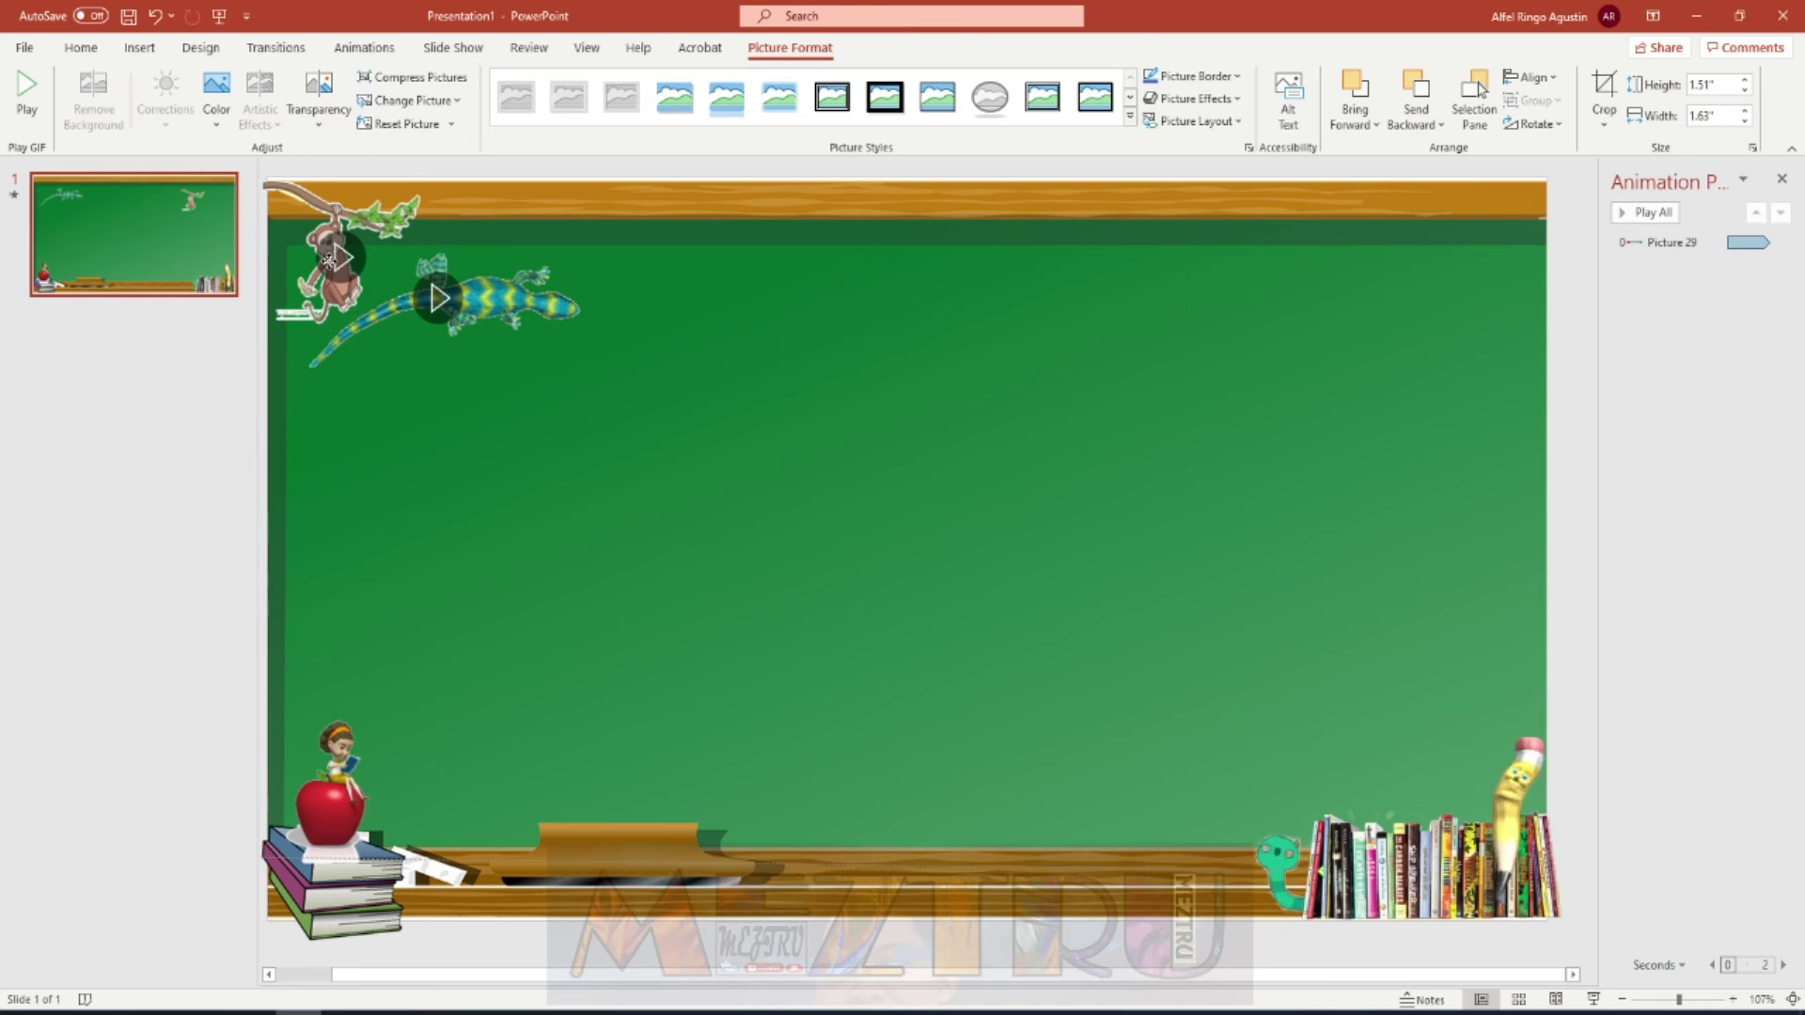
{"action": "left_click", "coordinate": [482, 310]}
{"action": "mouse_move", "coordinate": [482, 310]}
{"action": "left_mouse_down"}
{"action": "mouse_move", "coordinate": [959, 295]}
{"action": "mouse_move", "coordinate": [1027, 317]}
{"action": "left_mouse_up"}
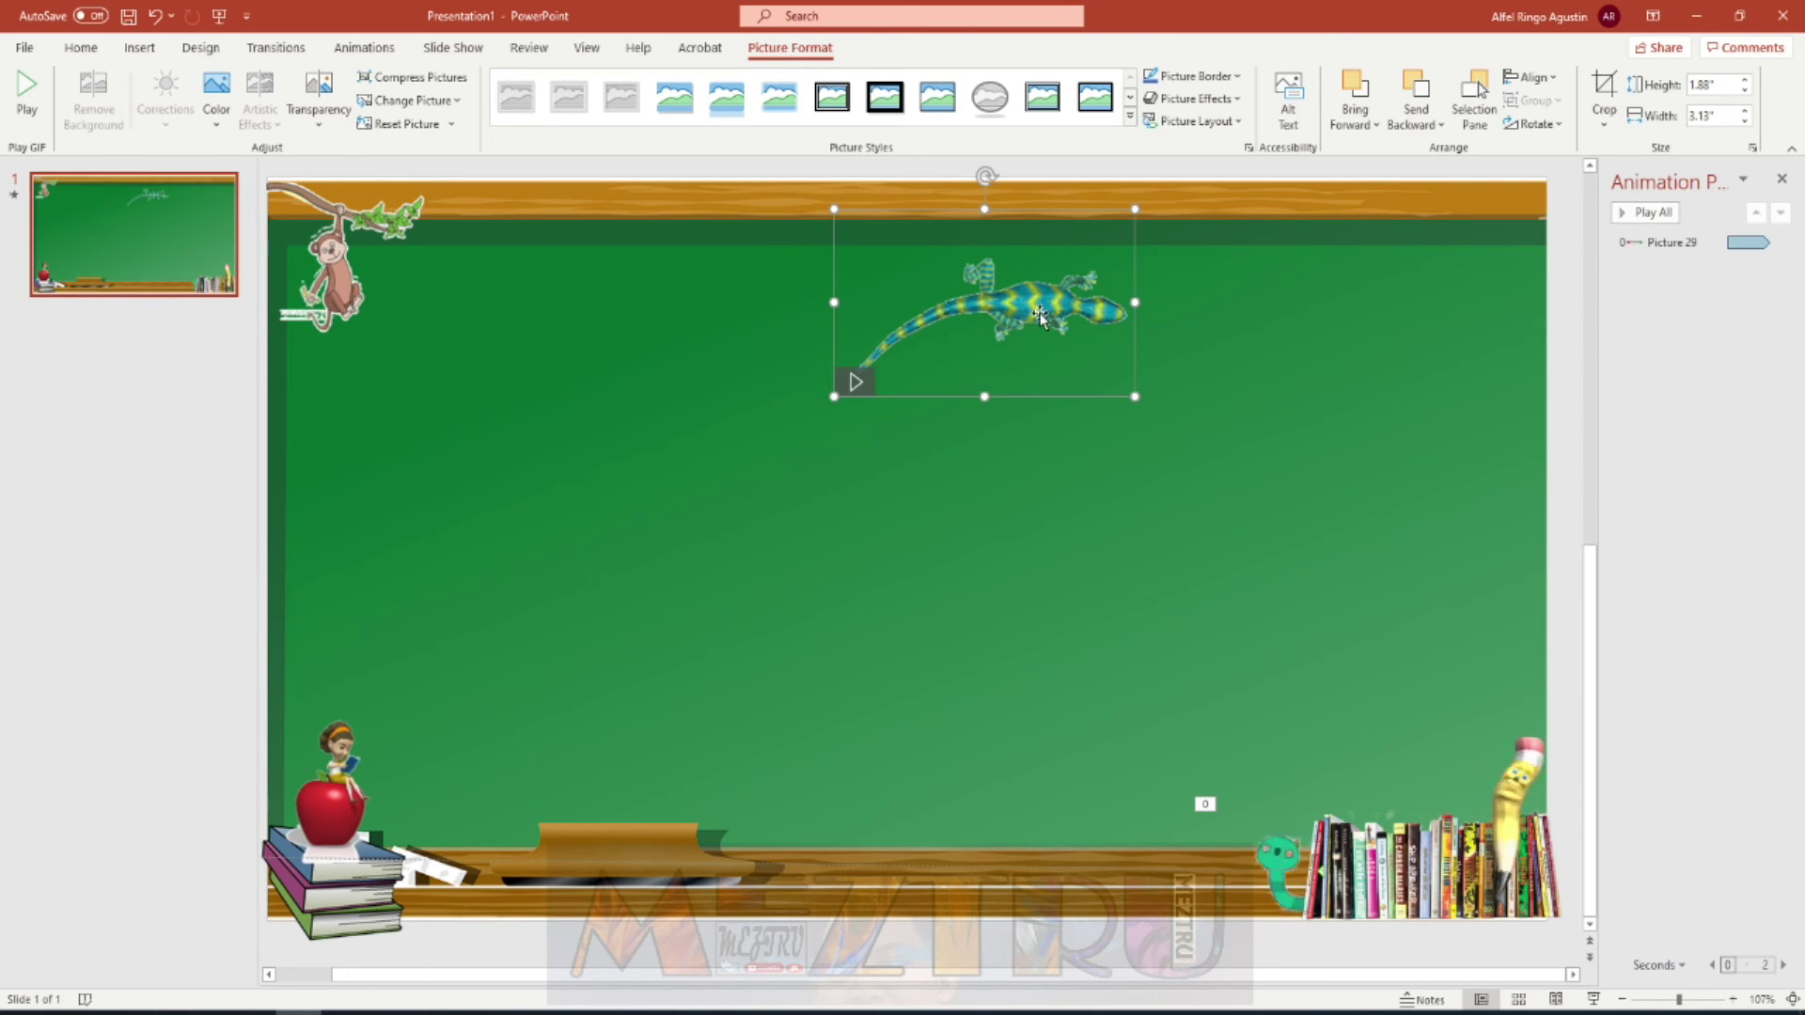
{"action": "mouse_move", "coordinate": [1133, 394]}
{"action": "left_mouse_down"}
{"action": "mouse_move", "coordinate": [978, 295]}
{"action": "mouse_move", "coordinate": [246, 203]}
{"action": "mouse_move", "coordinate": [282, 197]}
{"action": "mouse_move", "coordinate": [281, 214]}
{"action": "left_mouse_up"}
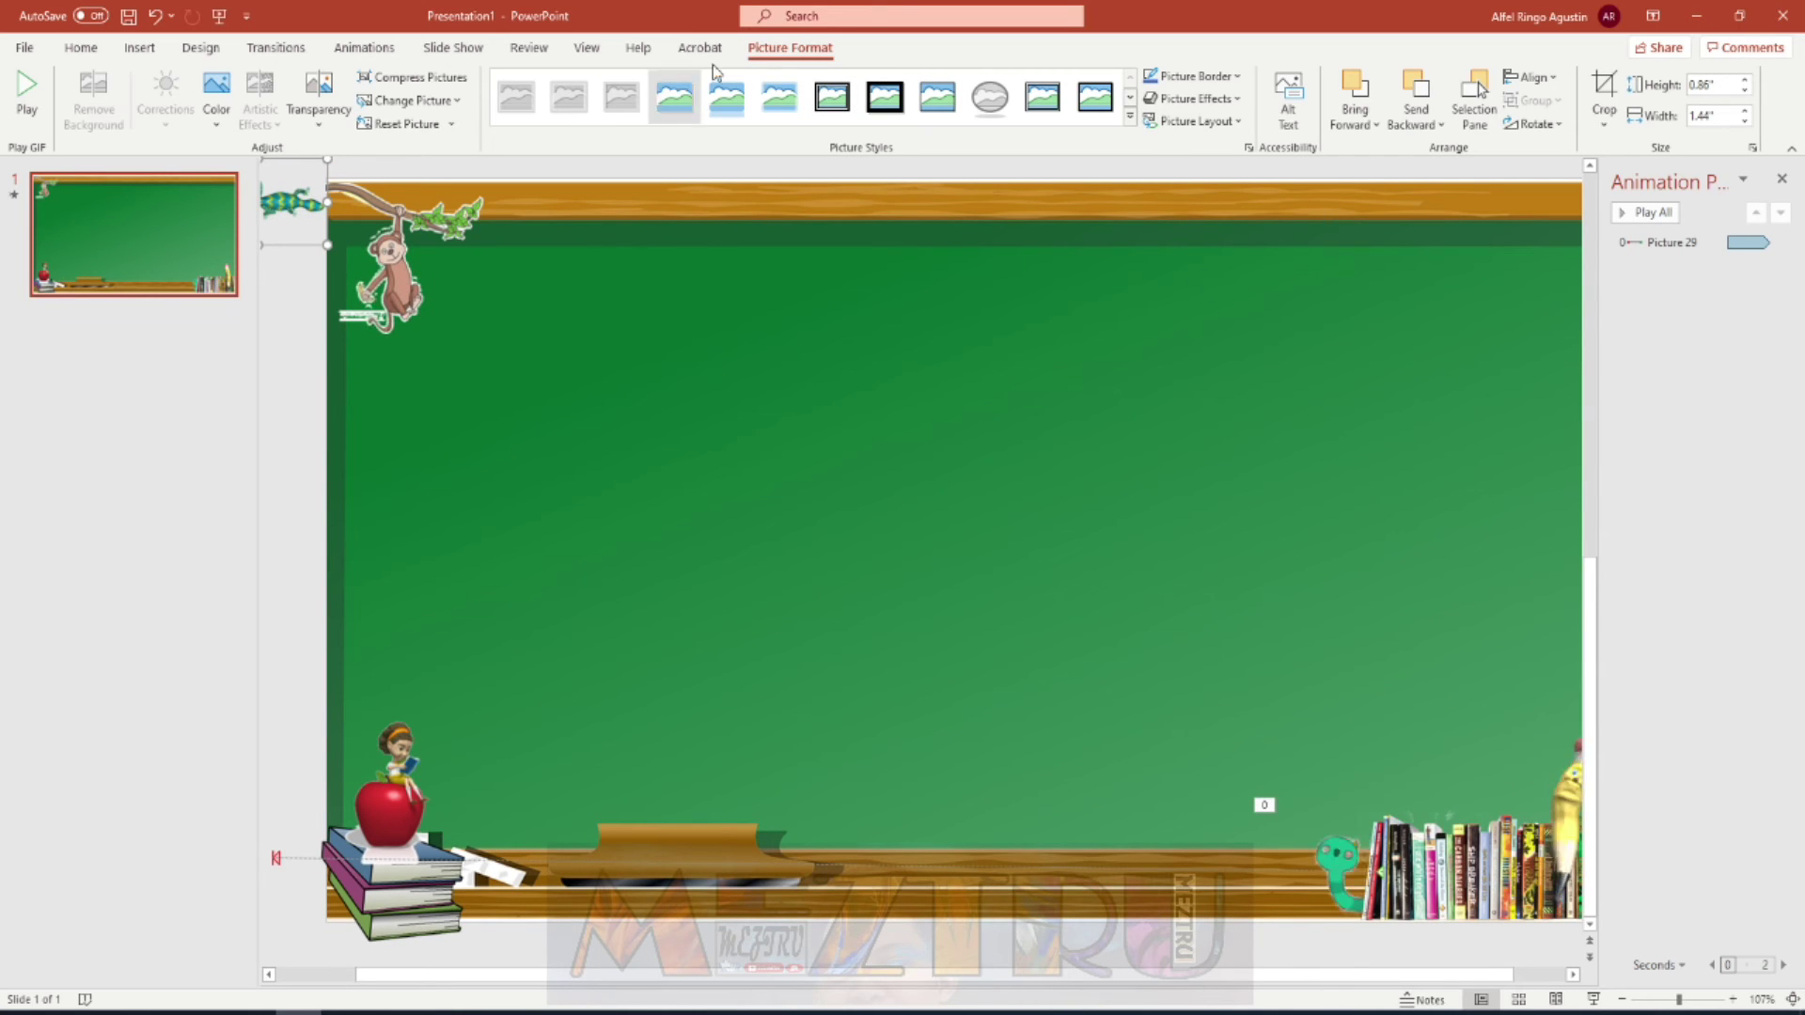
- Give the lizard a Lines motion path with the Right direction
{"action": "left_click", "coordinate": [365, 48]}
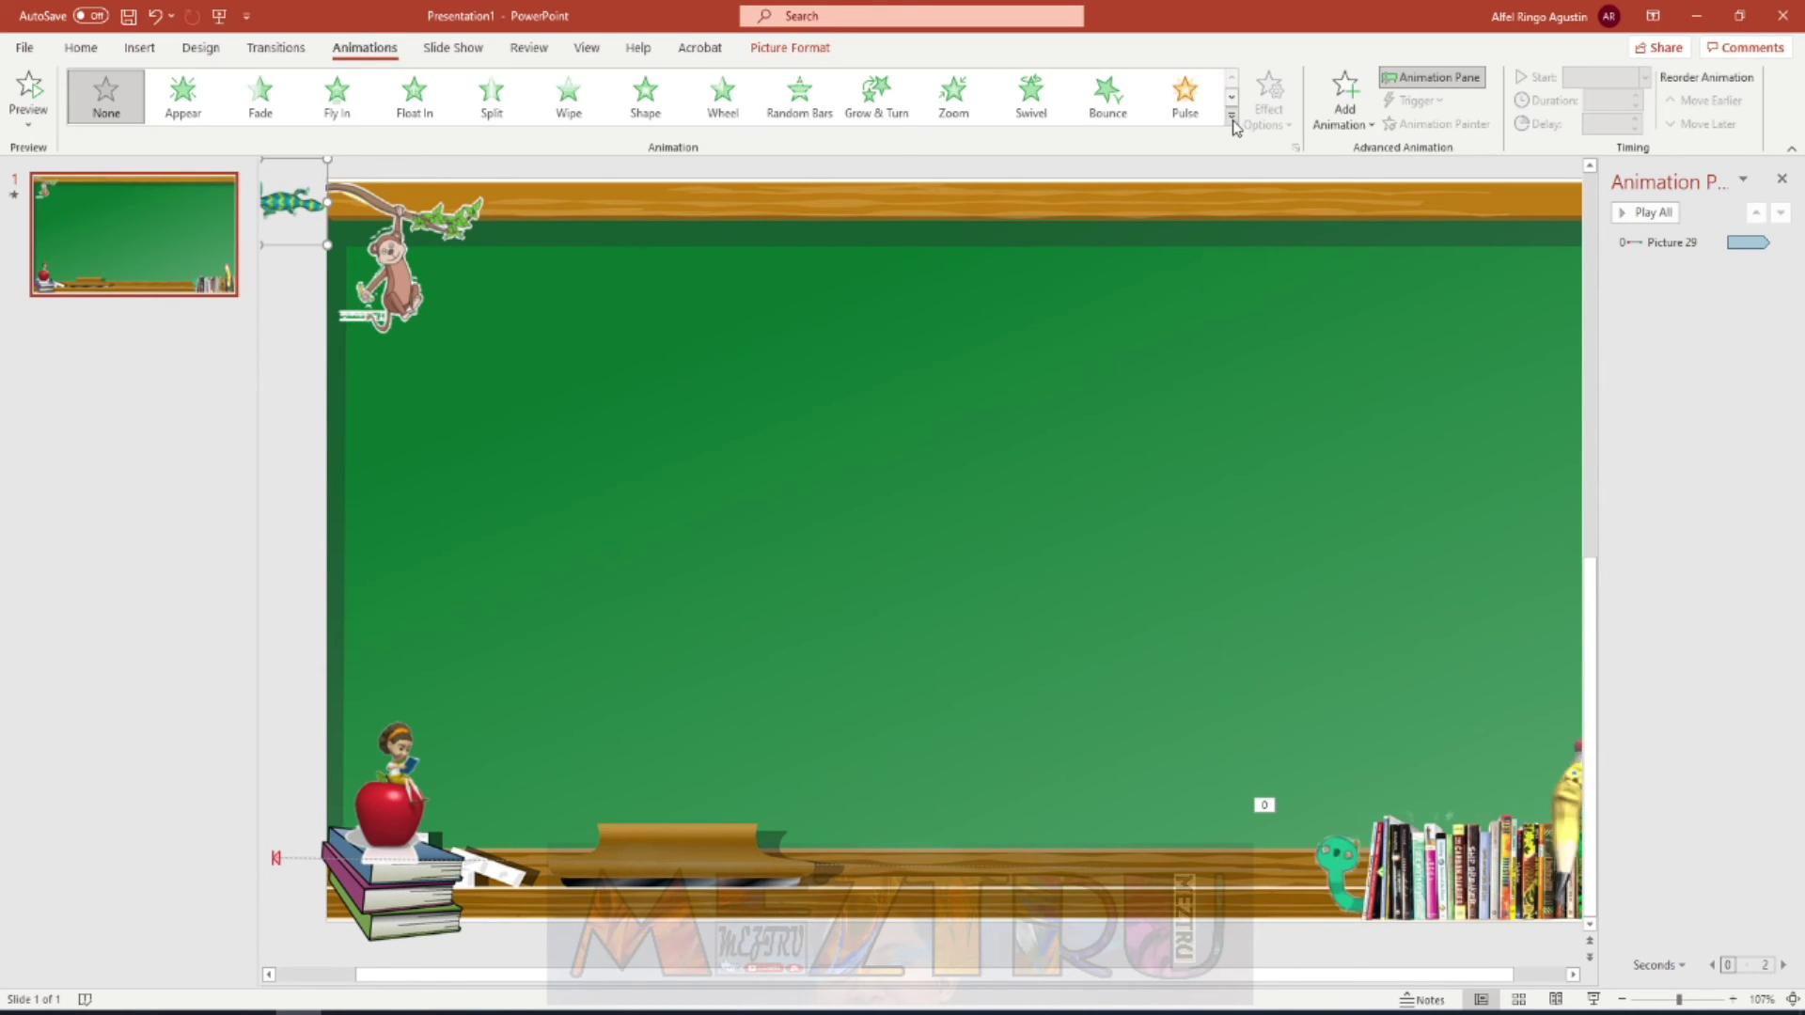
{"action": "left_click", "coordinate": [1232, 116]}
{"action": "left_click", "coordinate": [112, 536]}
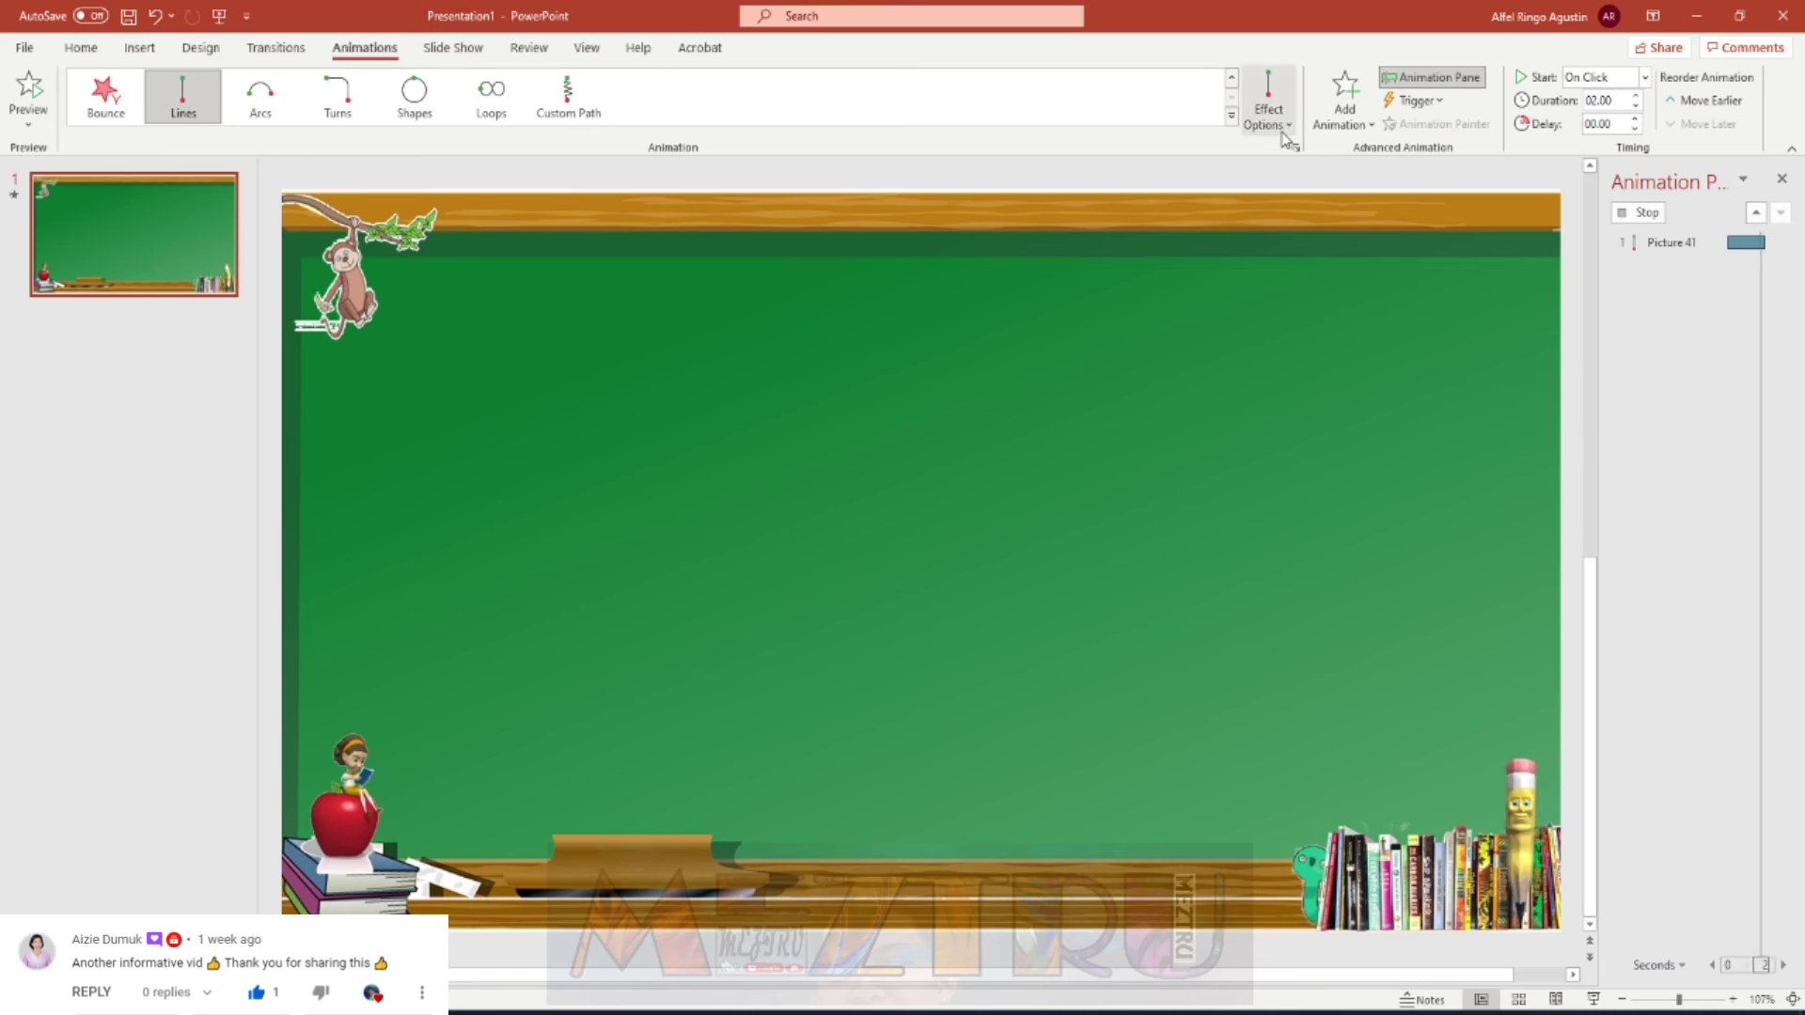
{"action": "left_click", "coordinate": [1284, 131]}
{"action": "left_click", "coordinate": [1309, 284]}
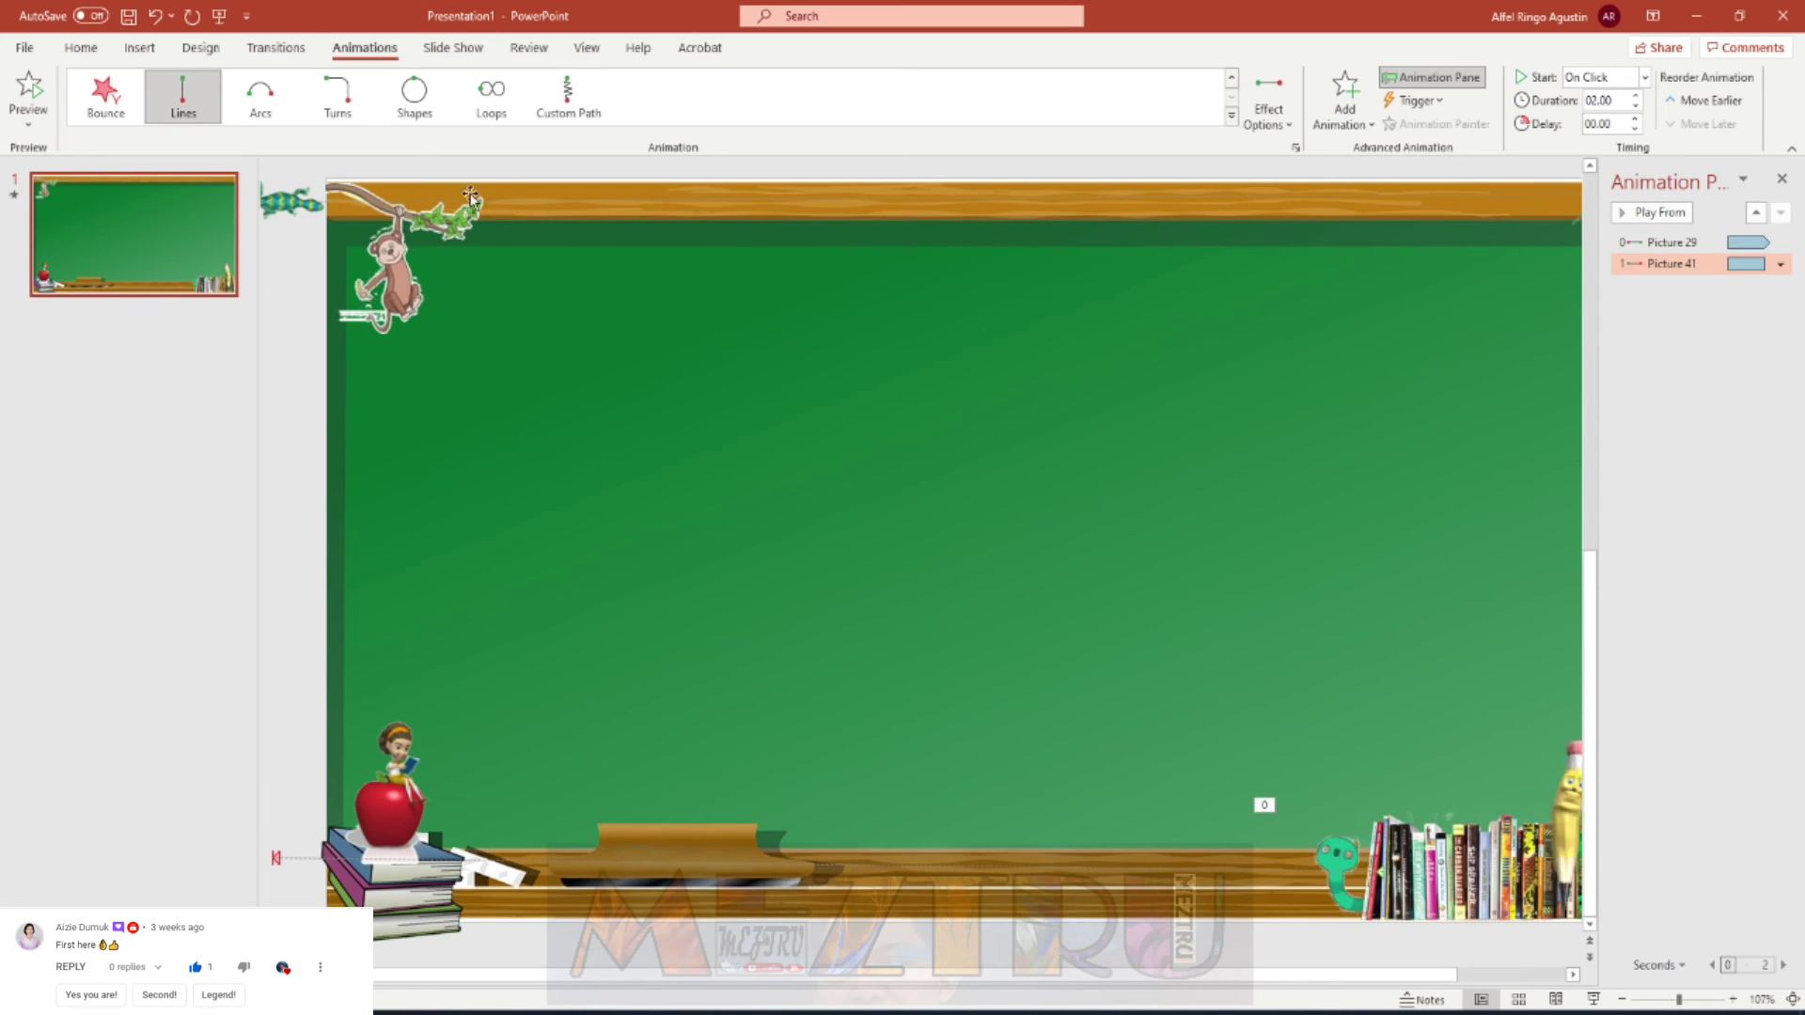
- Set the lizard's animation to start With Previous in the Animation Pane
{"action": "scroll", "coordinate": [1137, 336], "scroll_direction": "down", "scroll_amount": 1}
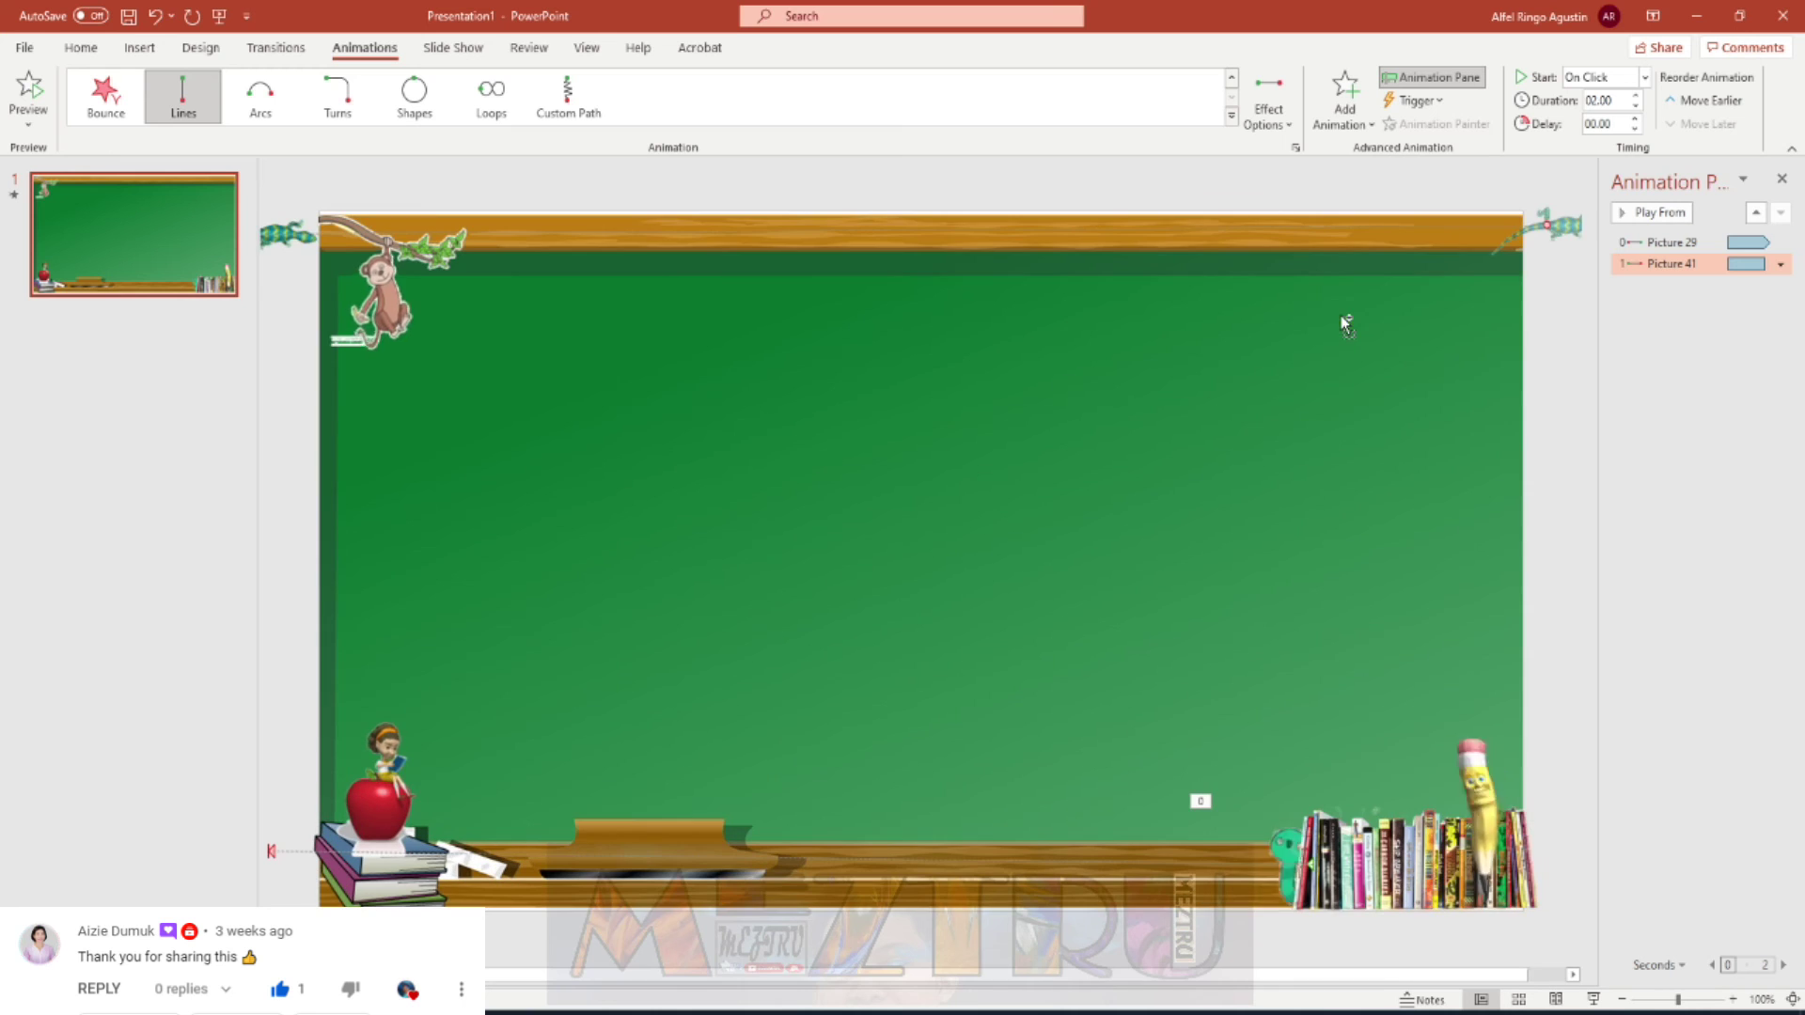
{"action": "left_click", "coordinate": [1442, 306]}
{"action": "left_click", "coordinate": [292, 235]}
{"action": "left_click", "coordinate": [1780, 265]}
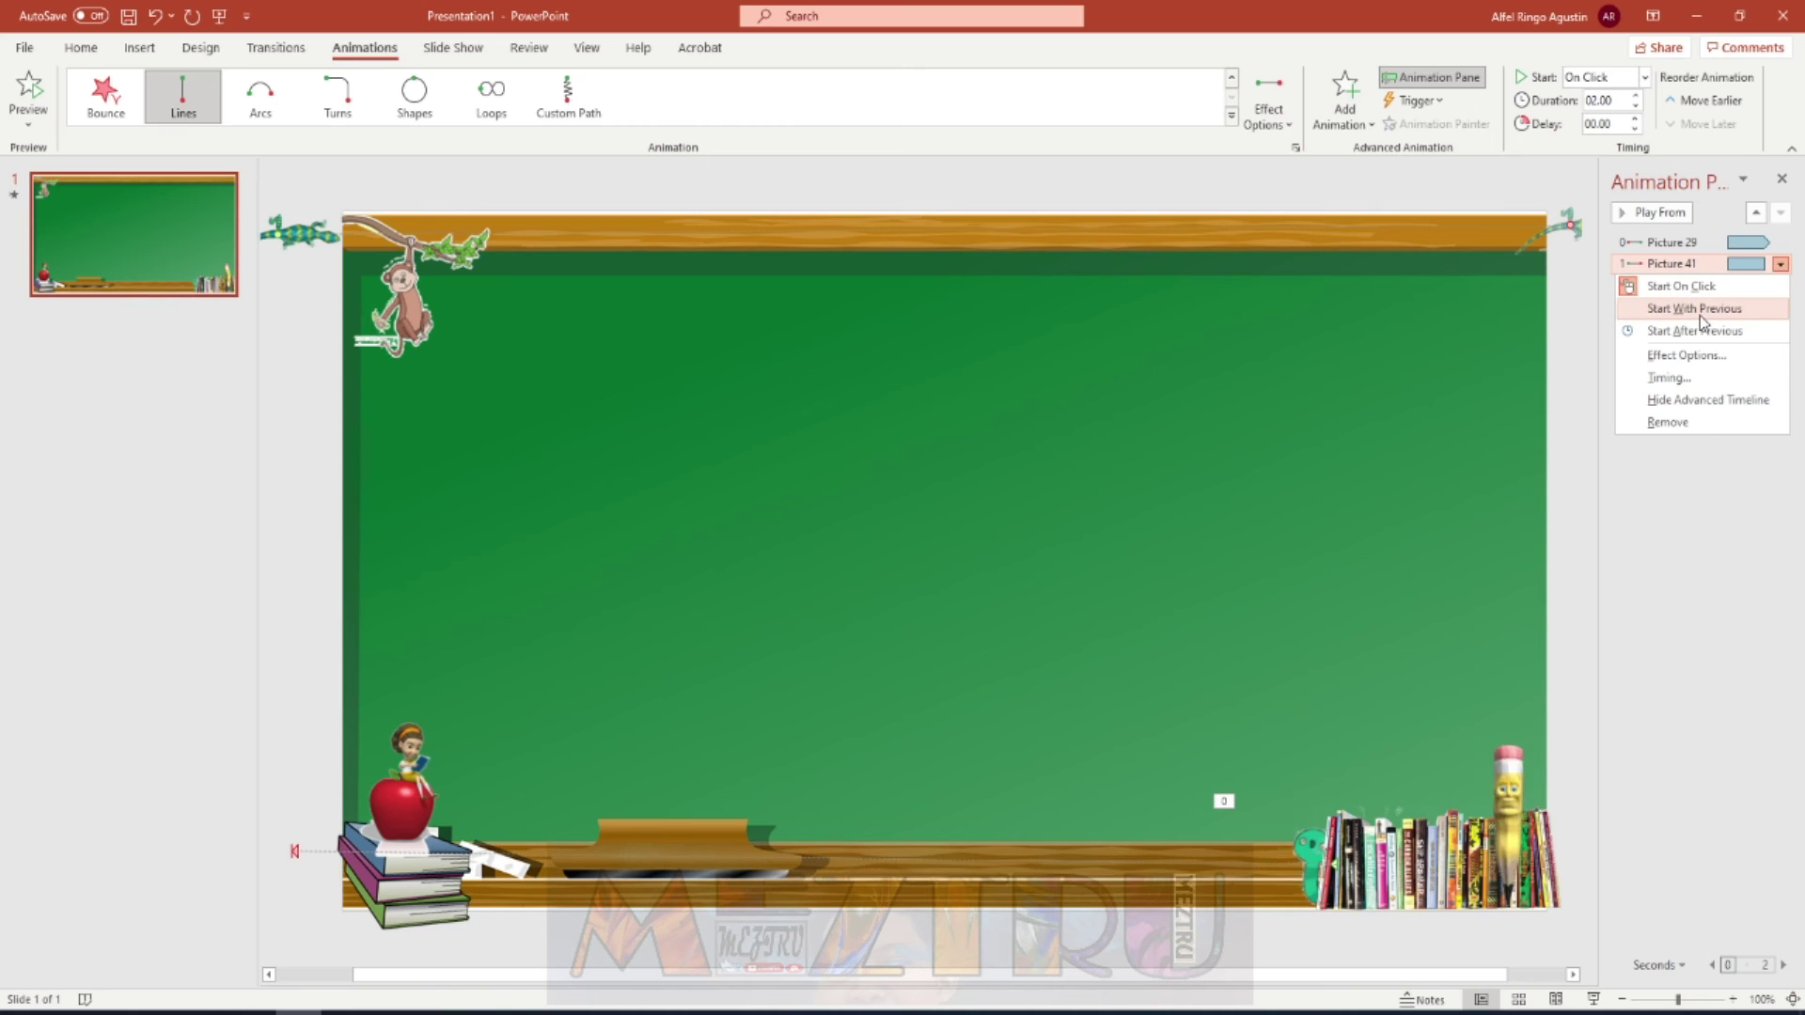
{"action": "left_click", "coordinate": [1694, 312]}
{"action": "left_click", "coordinate": [1782, 266]}
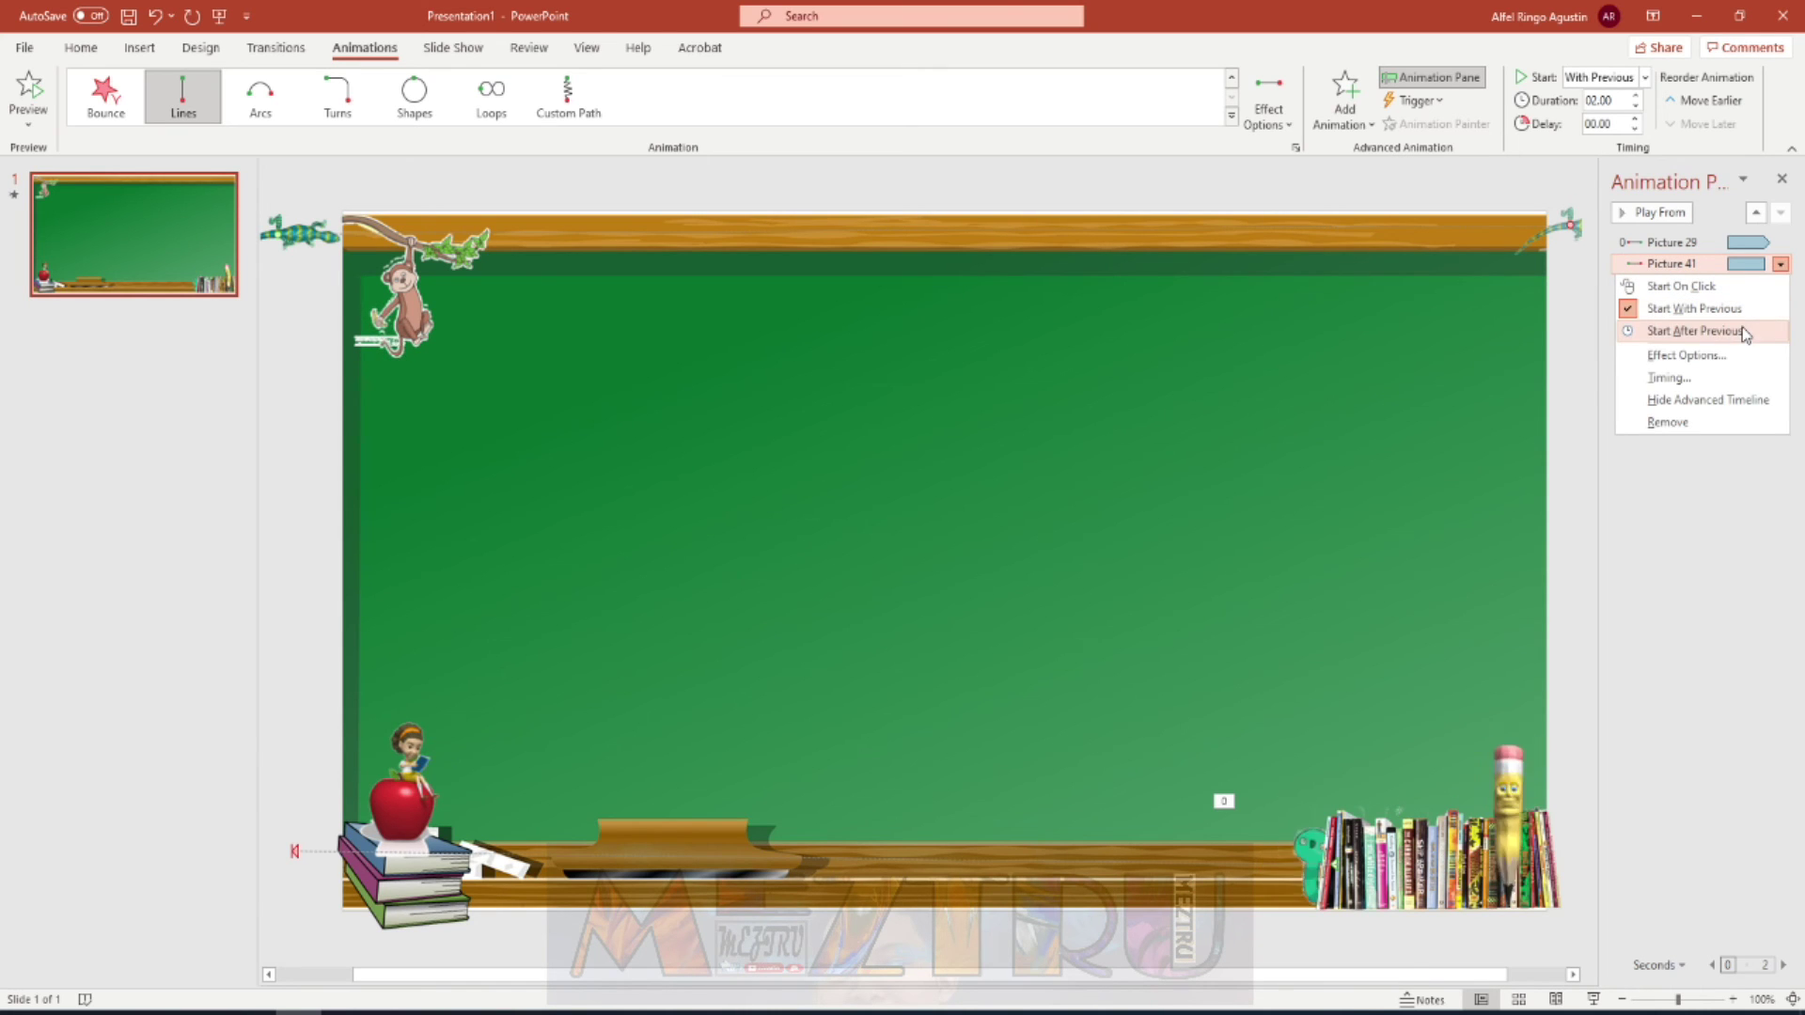
{"action": "left_click", "coordinate": [1694, 357]}
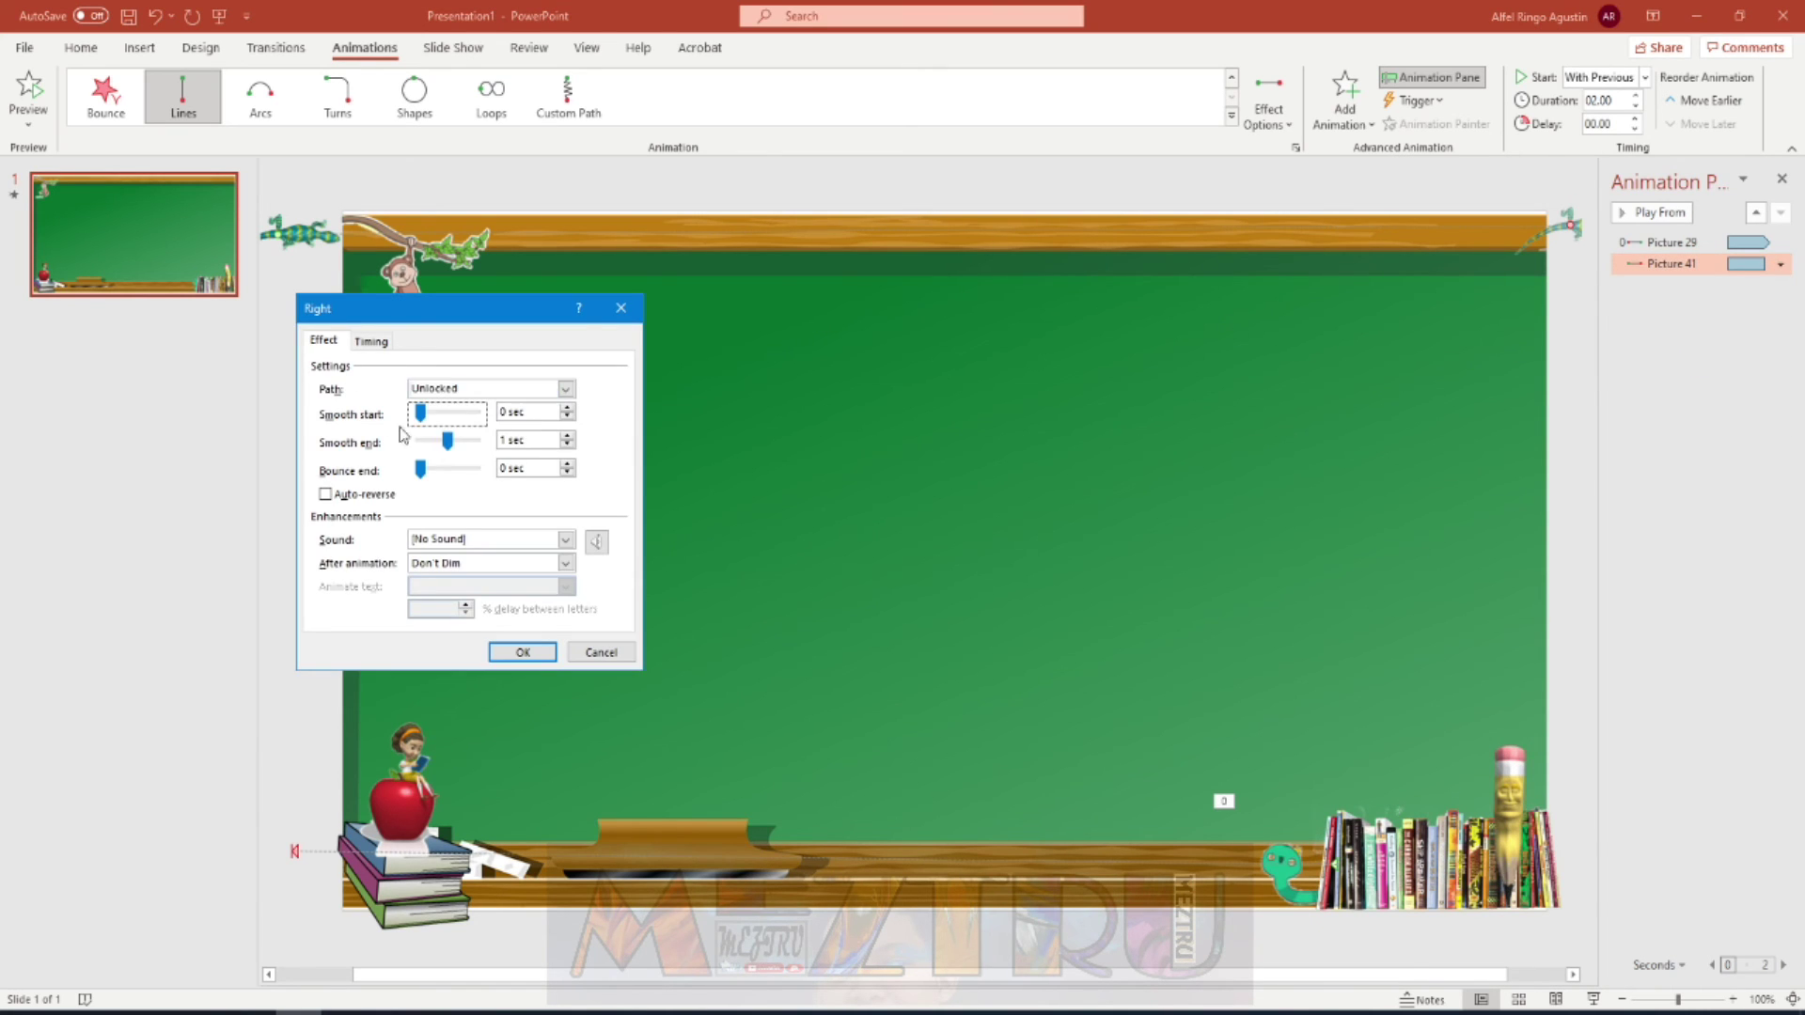
- Set the lizard's motion to a 30-second duration, repeating Until End of Slide
{"action": "left_click", "coordinate": [369, 342]}
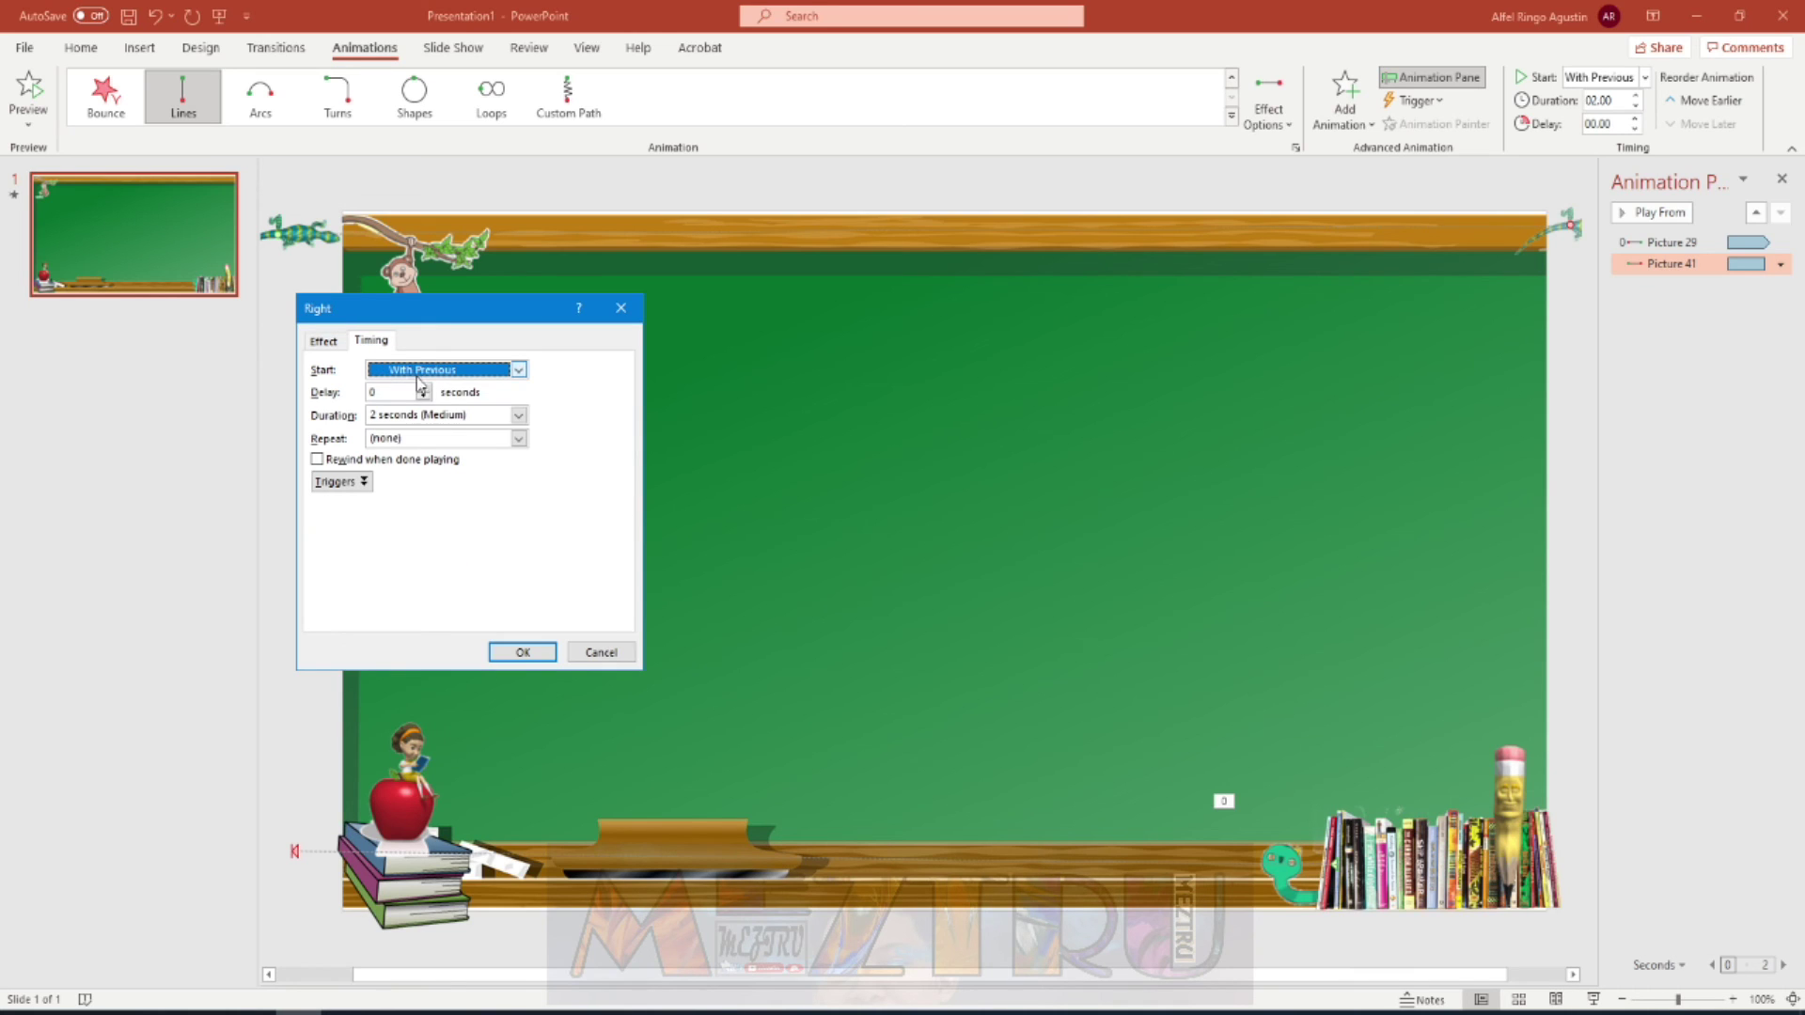
{"action": "left_click", "coordinate": [519, 415]}
{"action": "left_click", "coordinate": [457, 439]}
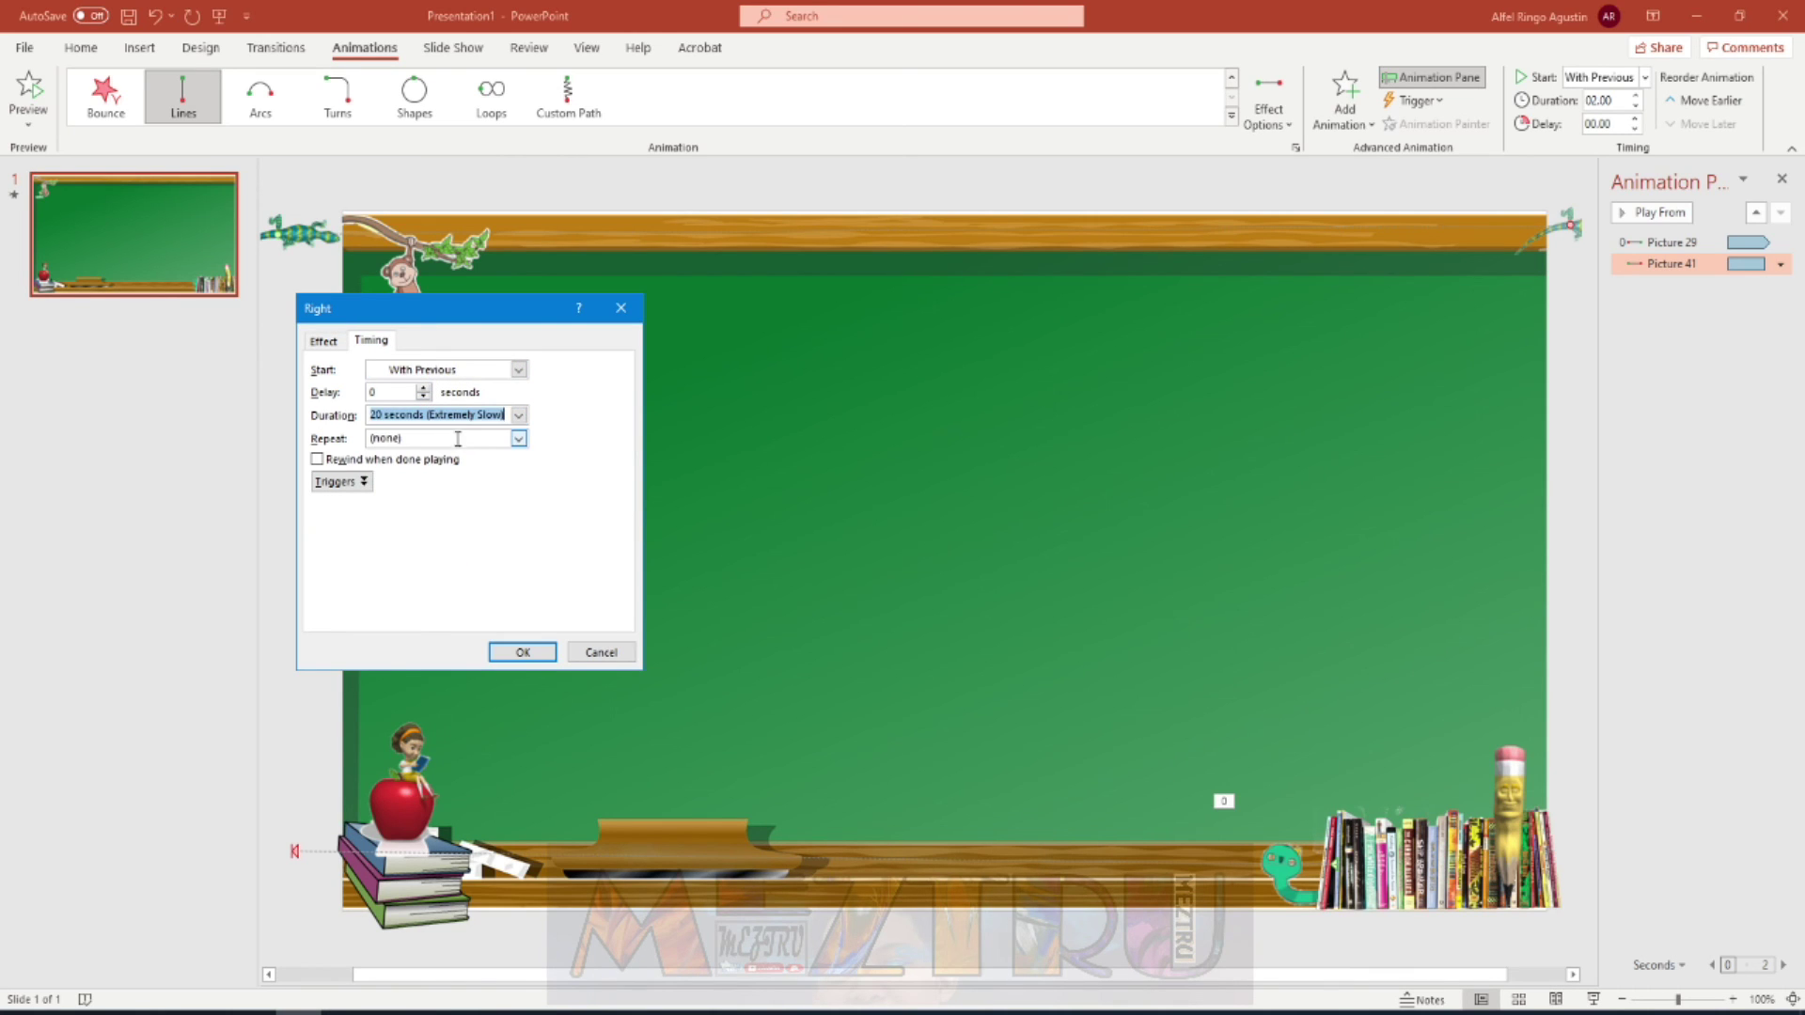
{"action": "left_click", "coordinate": [483, 434]}
{"action": "left_click", "coordinate": [453, 560]}
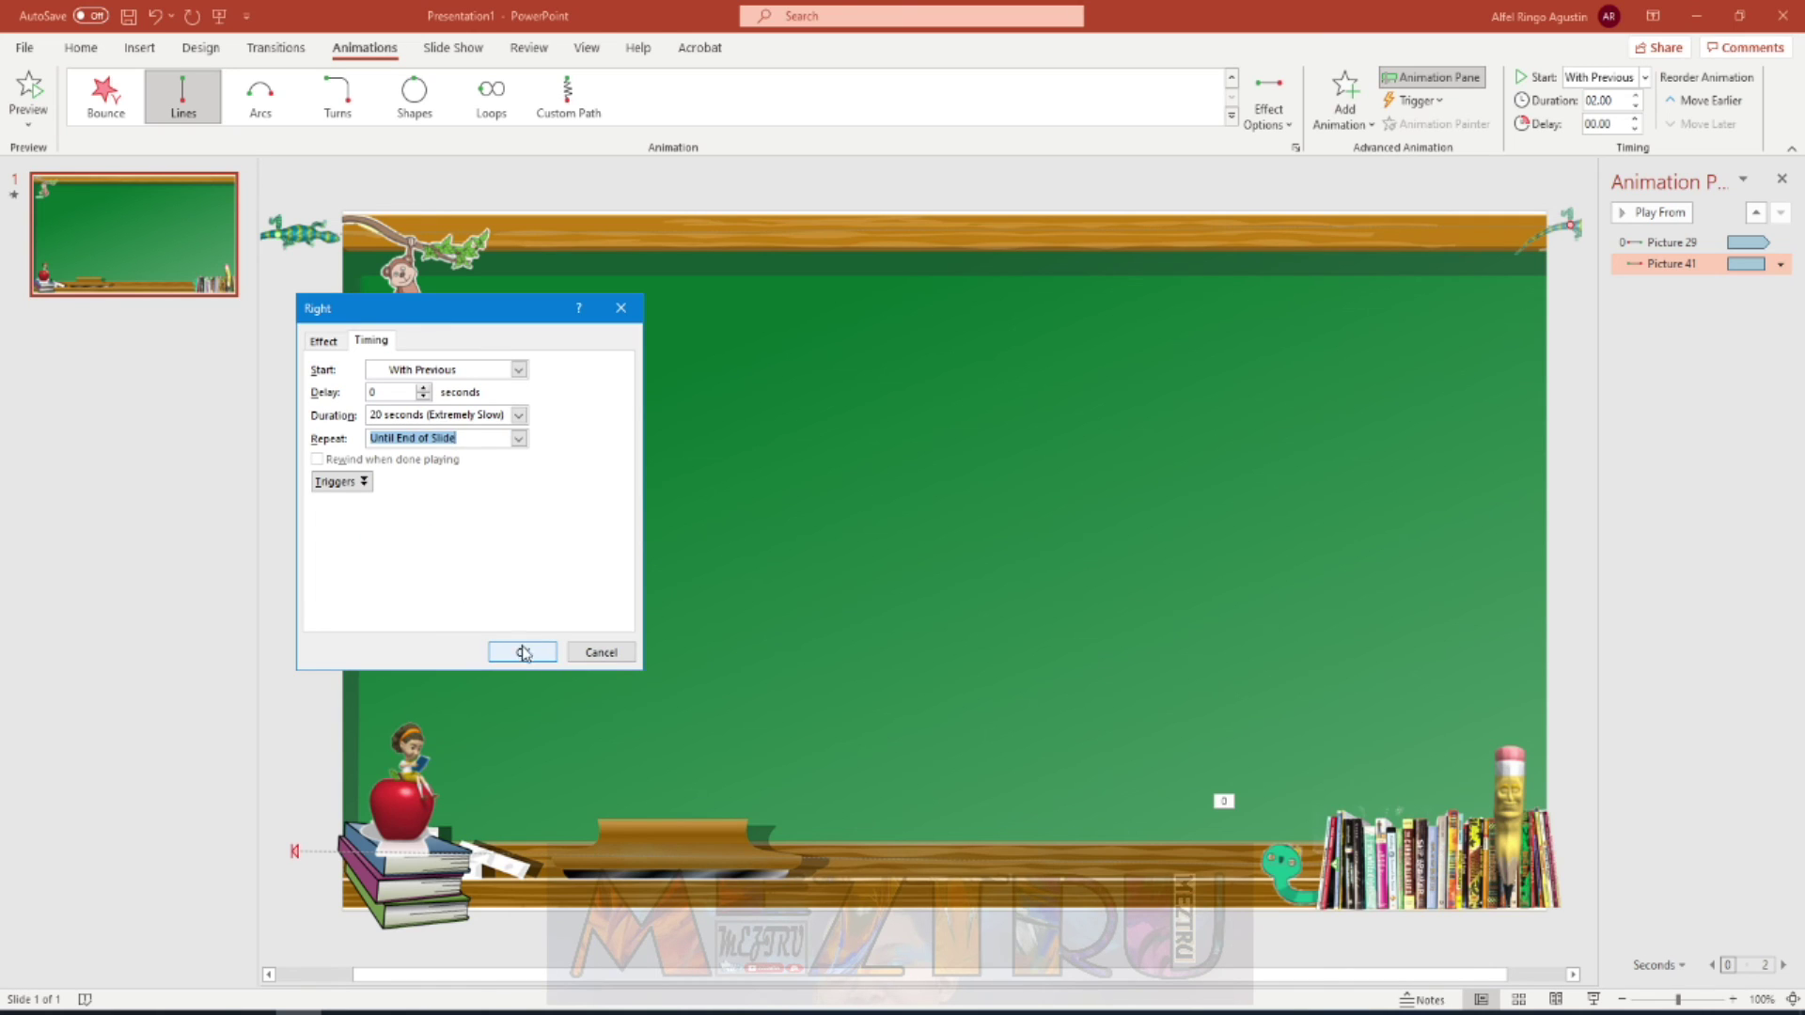
{"action": "left_click", "coordinate": [519, 415]}
{"action": "left_click", "coordinate": [458, 444]}
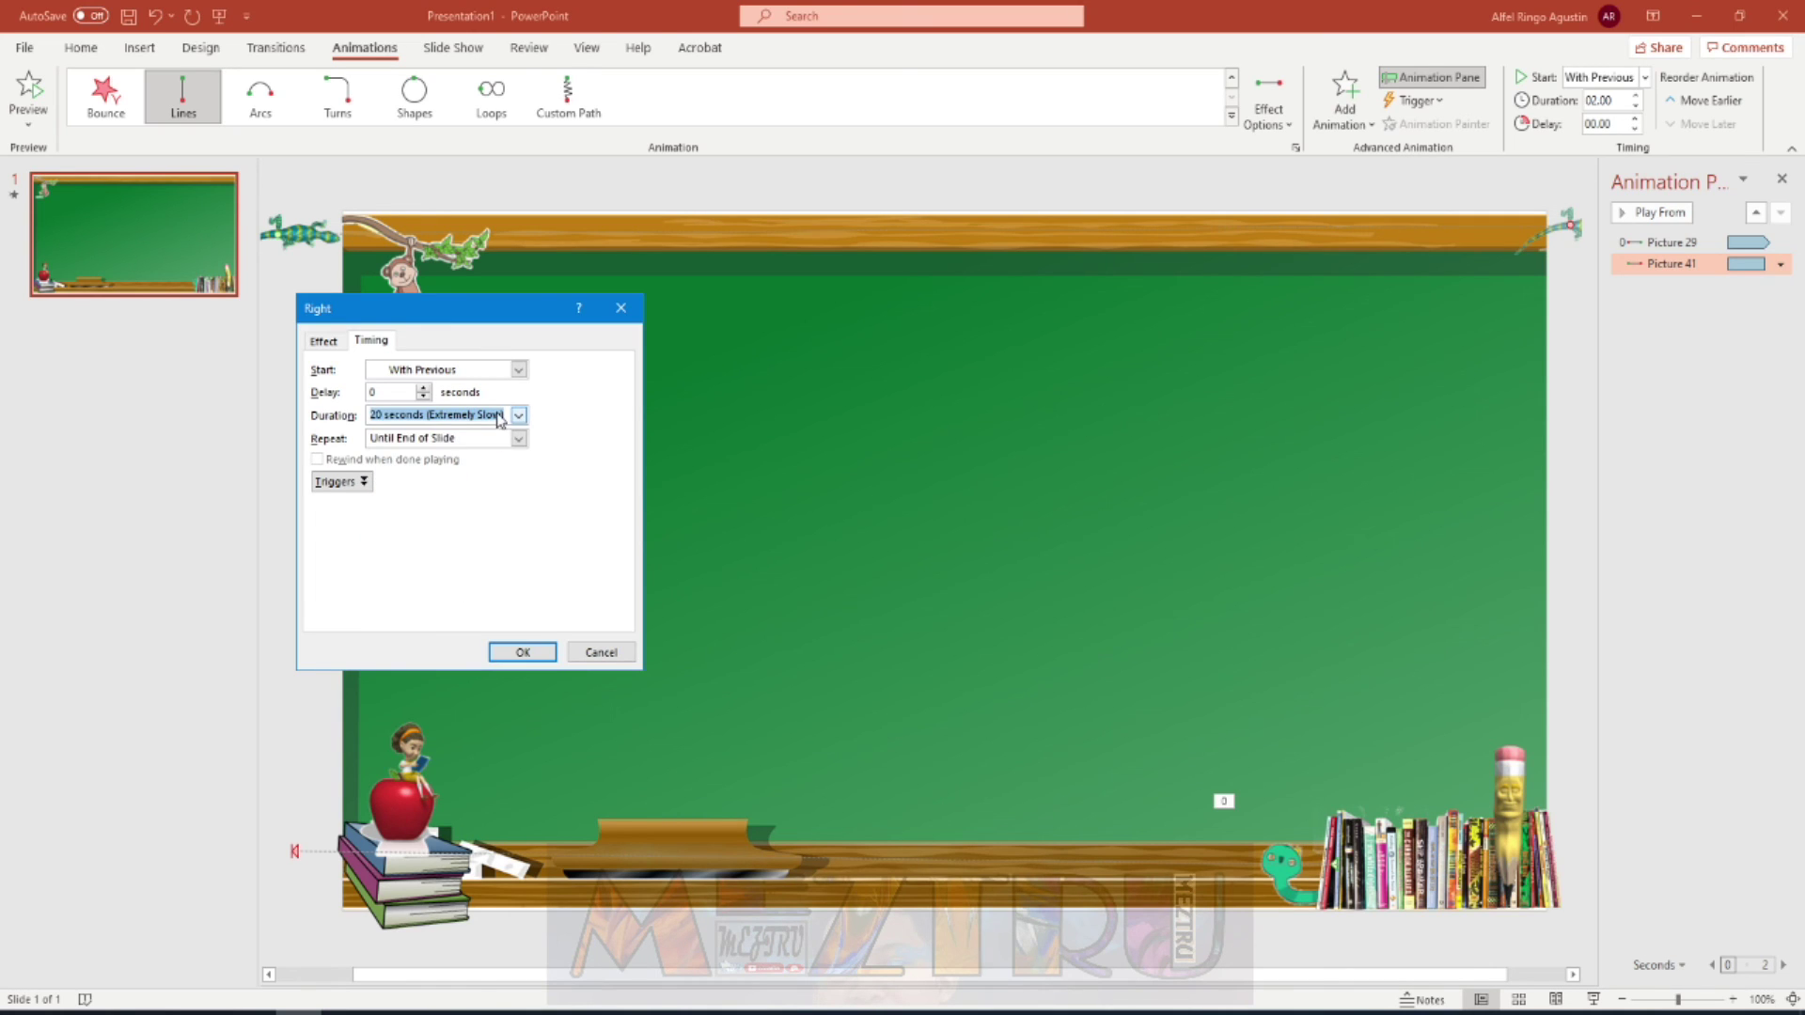
{"action": "type", "text": "30"}
{"action": "left_click", "coordinate": [518, 439]}
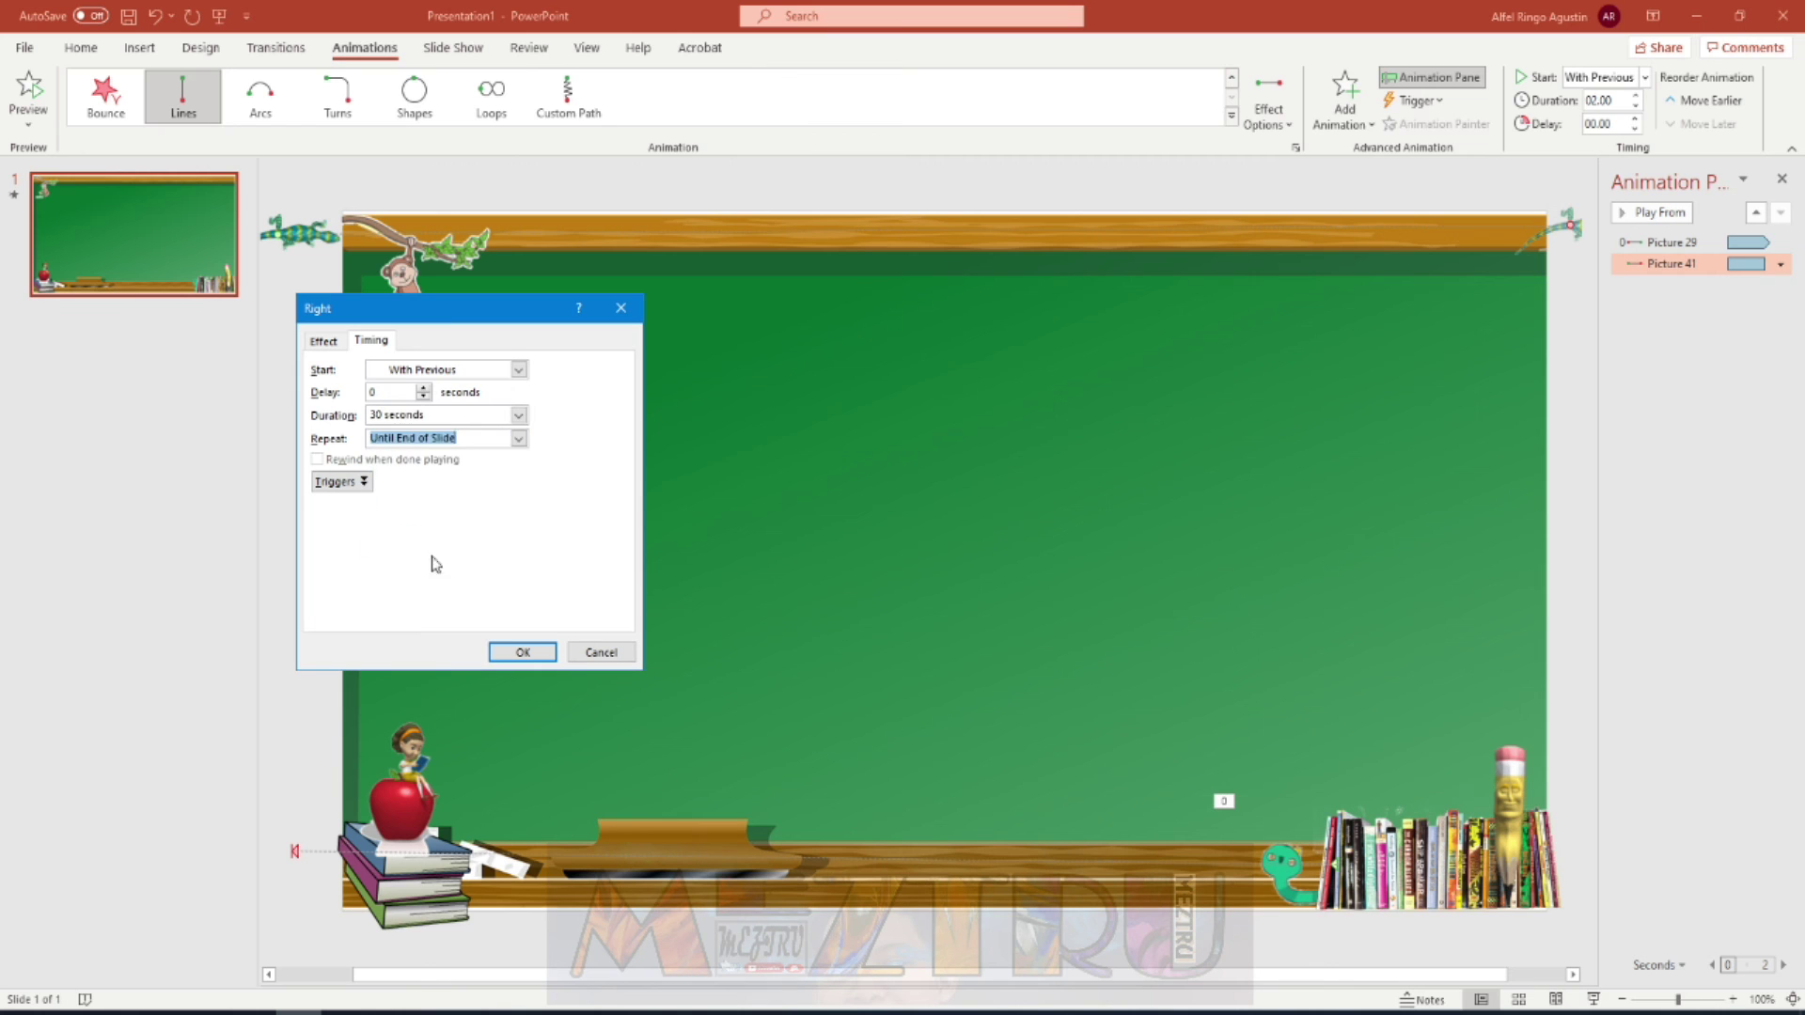
{"action": "left_click", "coordinate": [523, 652]}
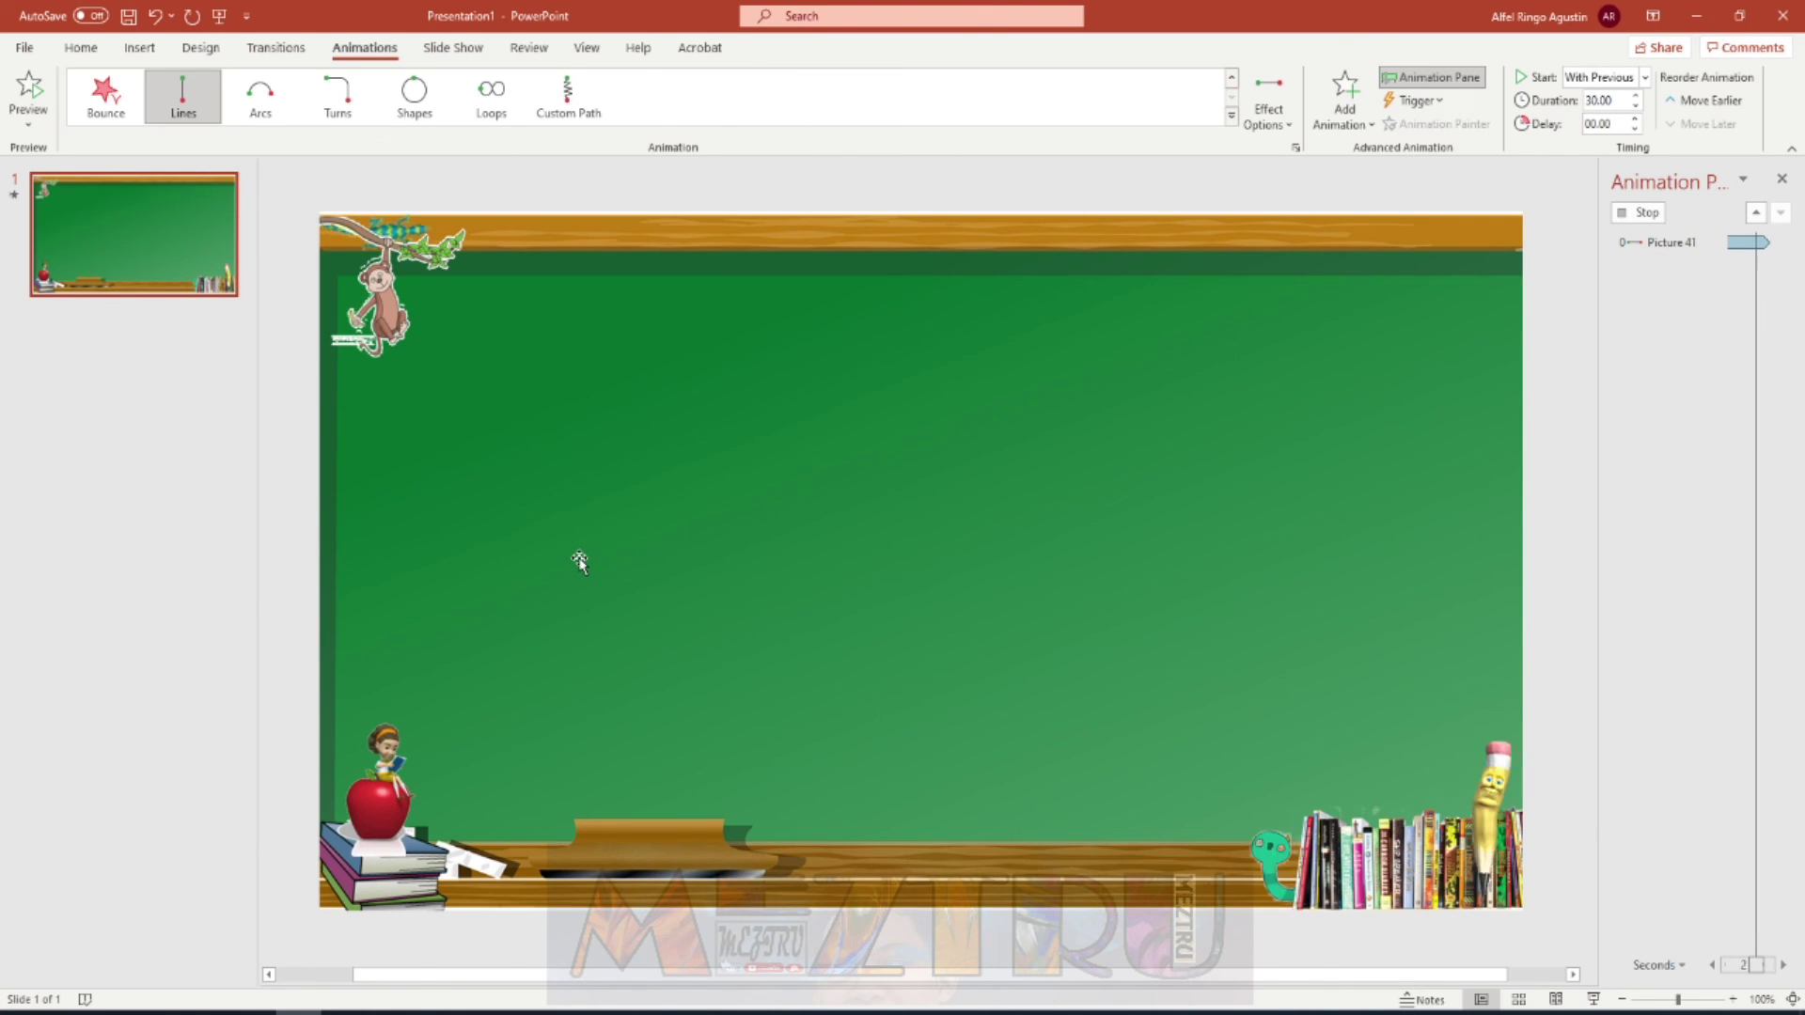